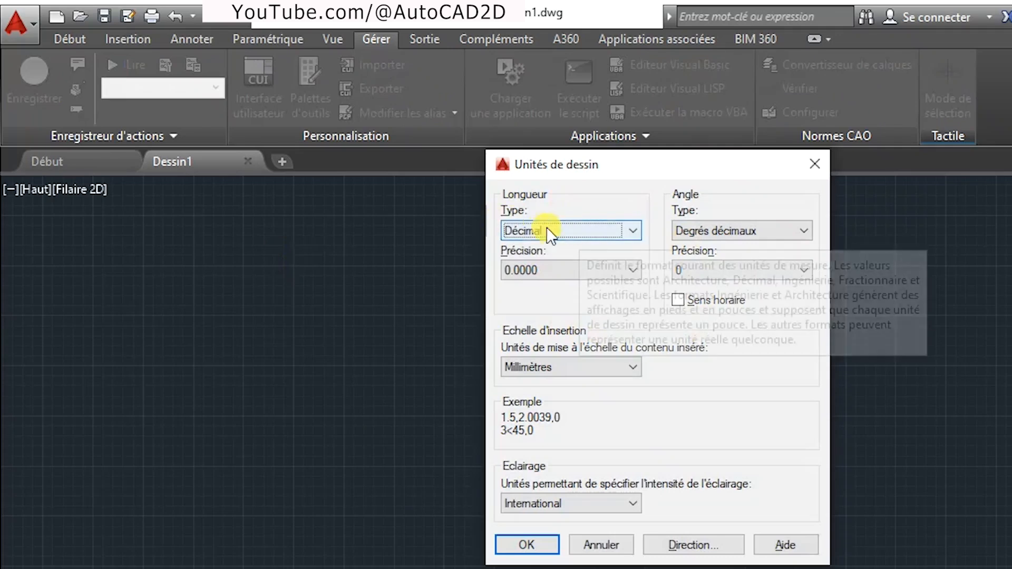
# Set the drawing's length precision to 0.00, keeping decimal lengths and millimetres as the insertion scale.
pyautogui.click(581, 272)
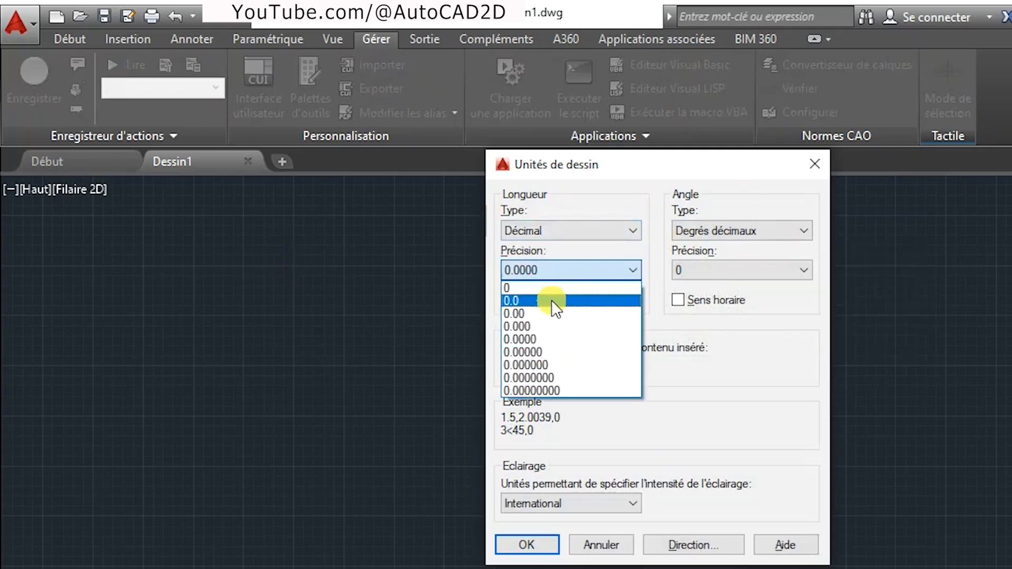
pyautogui.click(548, 313)
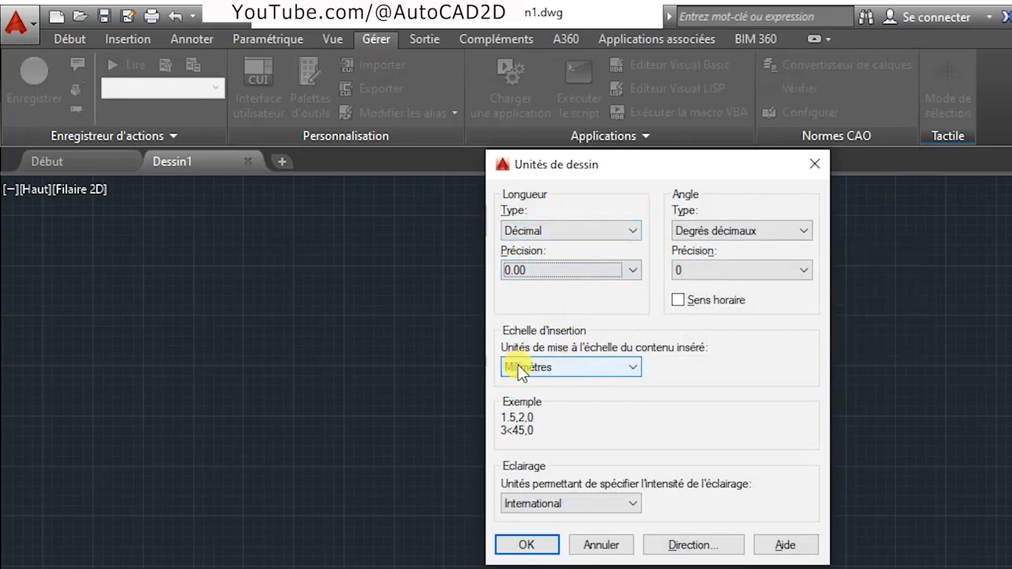
pyautogui.moveTo(567, 368)
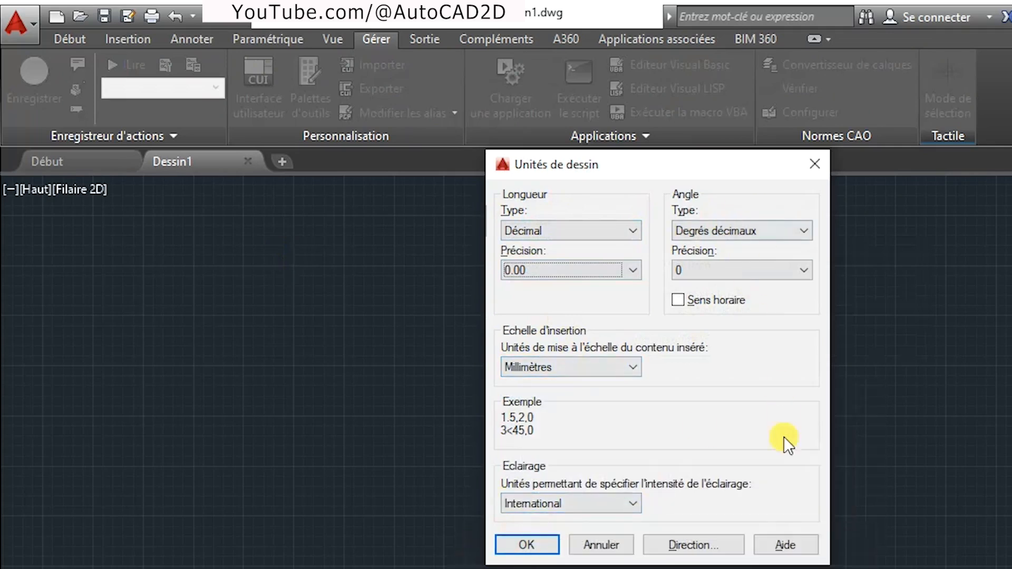
pyautogui.click(527, 545)
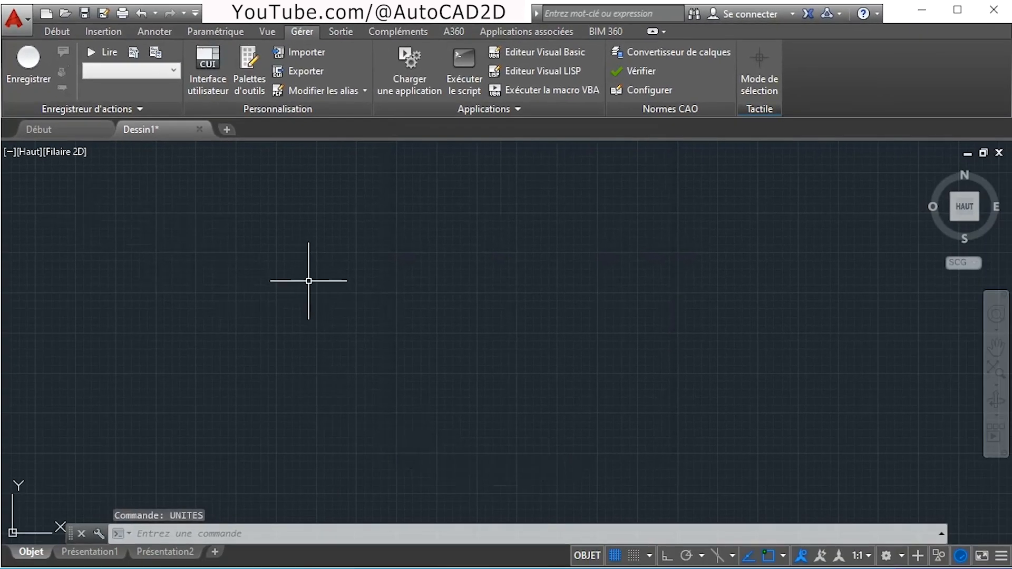
# Draw a small circle in the upper-left area of the drawing as the circuit's terminal.
pyautogui.click(57, 31)
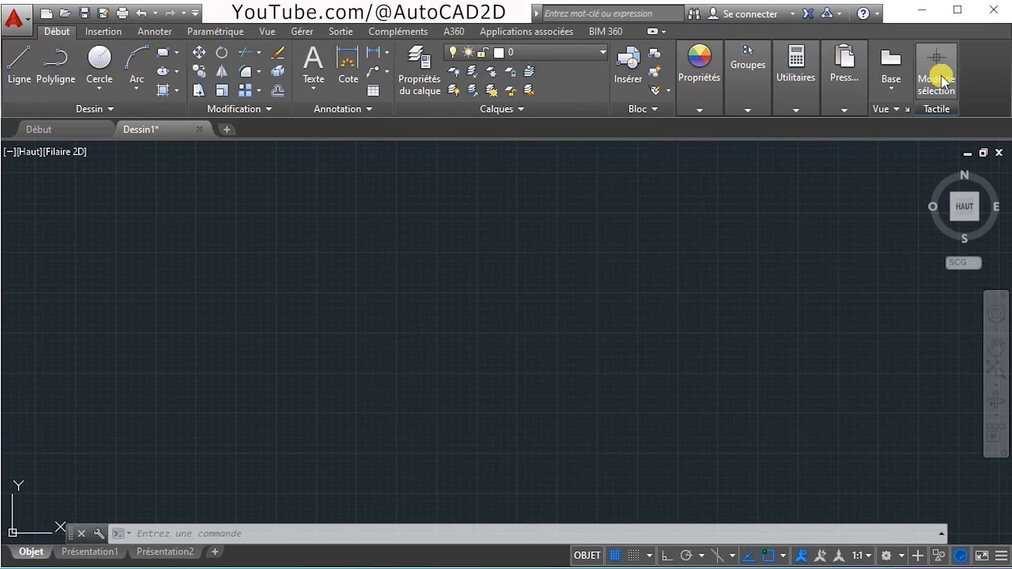
pyautogui.click(99, 58)
pyautogui.click(130, 242)
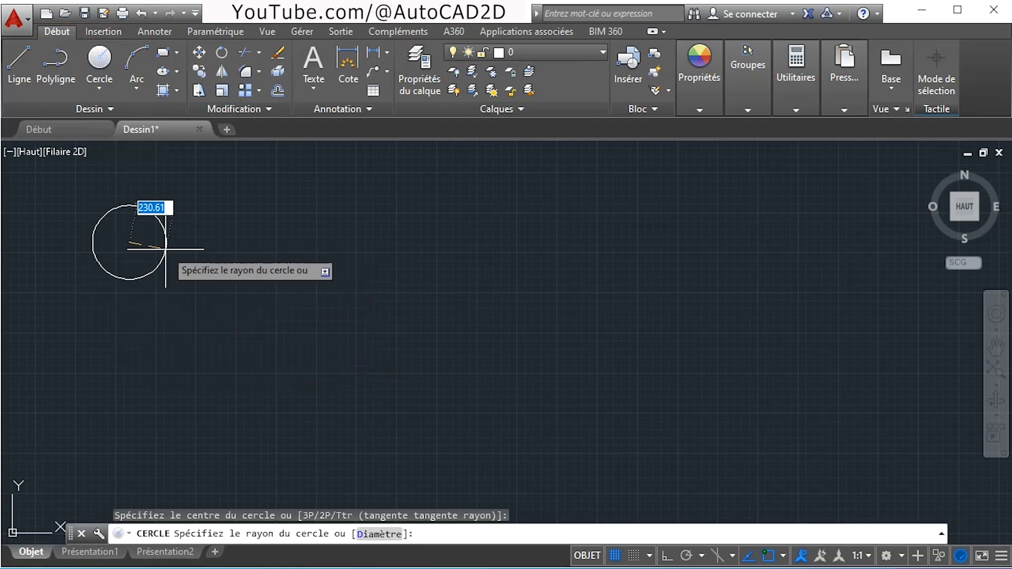
pyautogui.click(134, 237)
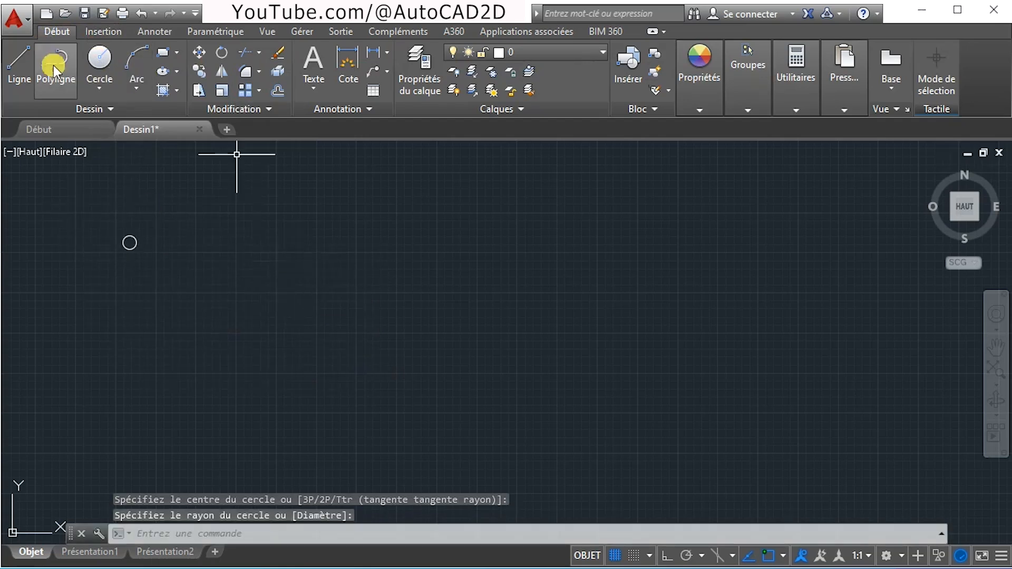
# Draw a horizontal line running right from the circle's right quadrant.
pyautogui.click(22, 62)
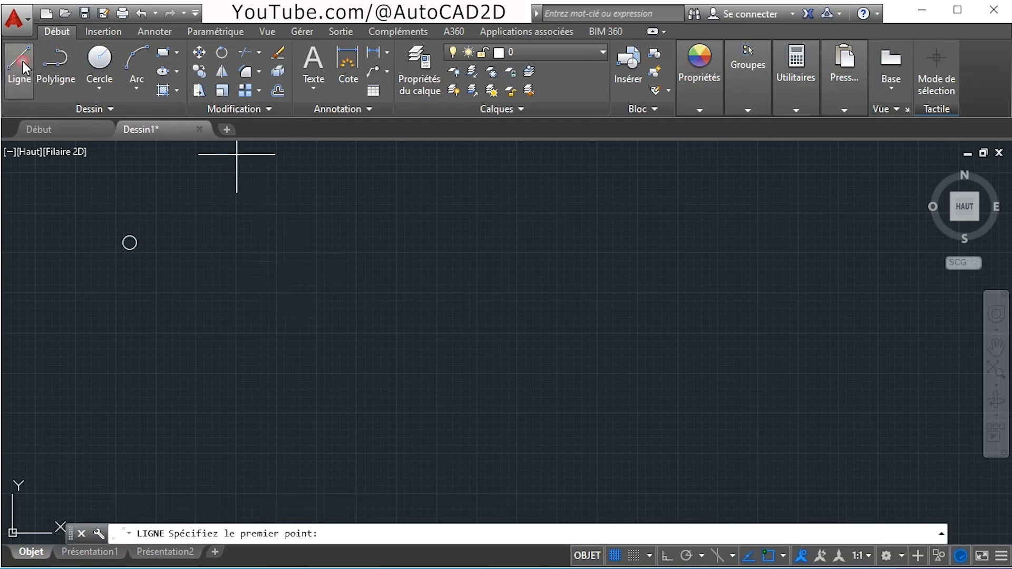
pyautogui.click(128, 244)
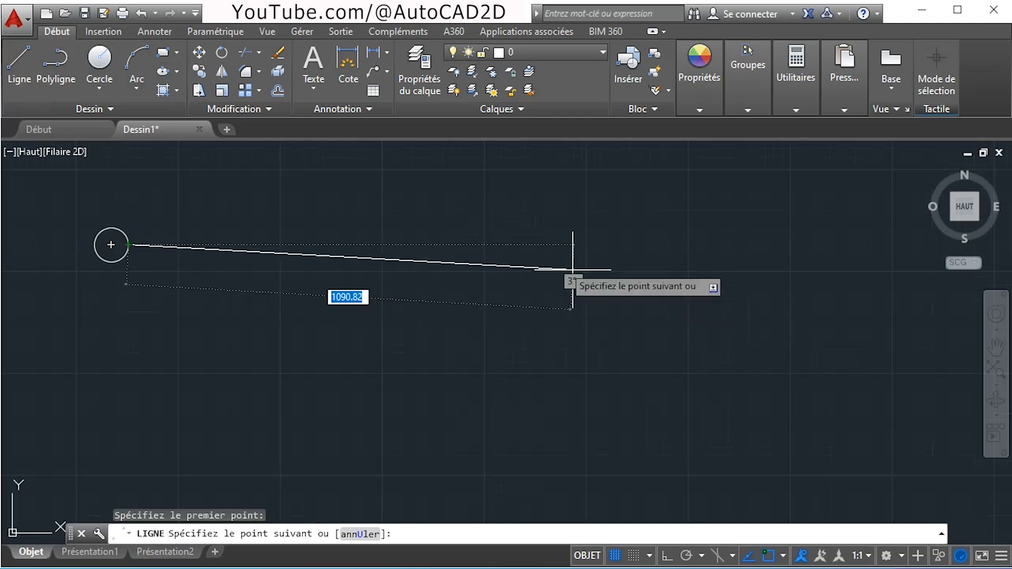
pyautogui.click(344, 245)
pyautogui.rightClick(524, 307)
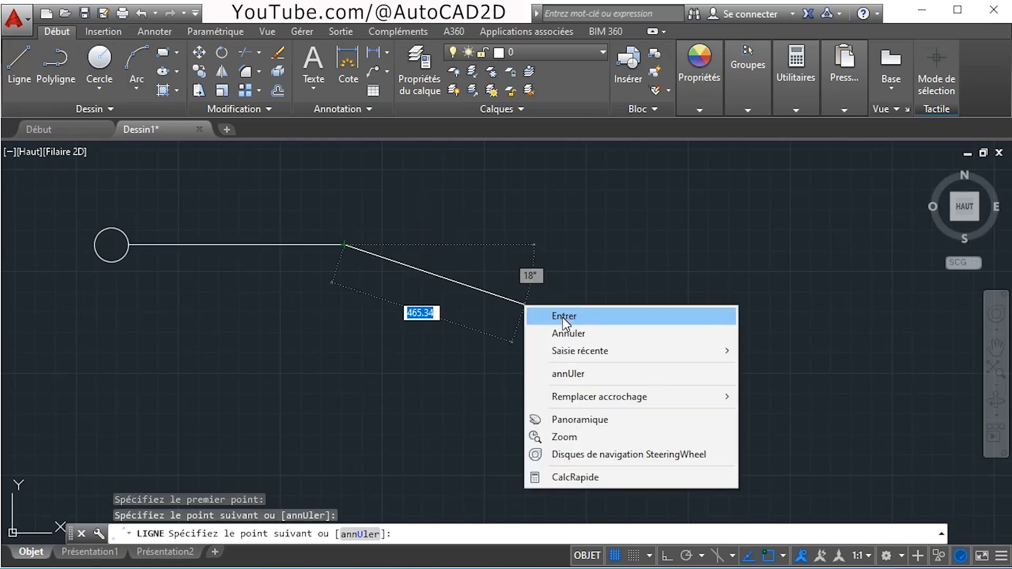
pyautogui.click(562, 317)
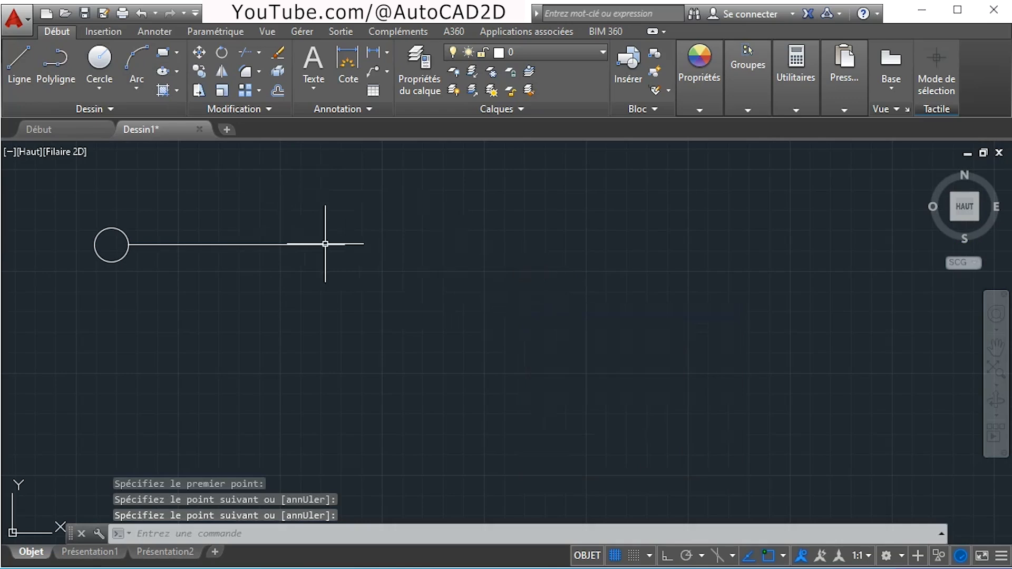
# Draw a three-segment zigzag from the horizontal line's right end: up to a peak, down to a valley, and up level with the first peak.
pyautogui.click(18, 59)
pyautogui.click(344, 244)
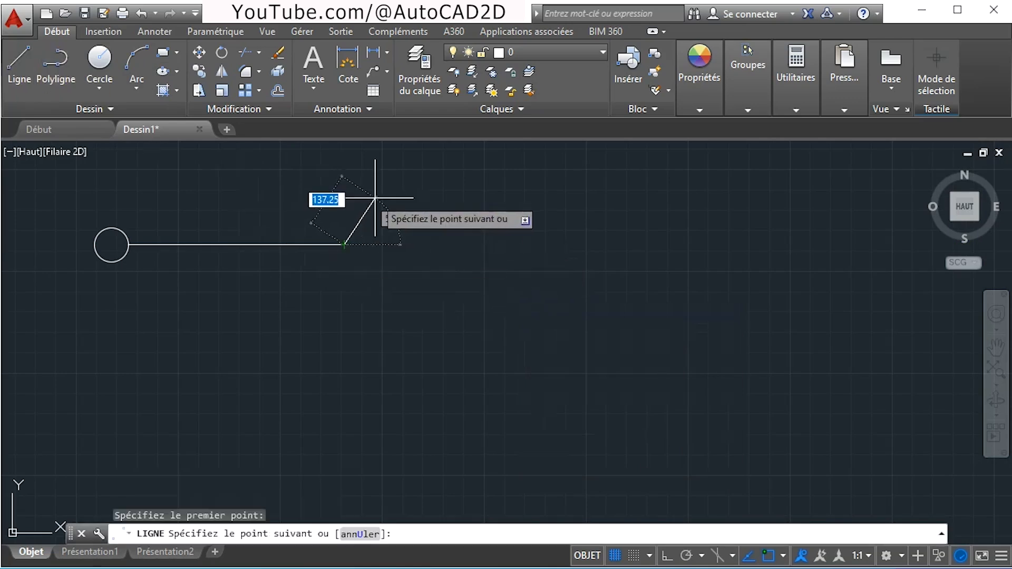
pyautogui.click(364, 213)
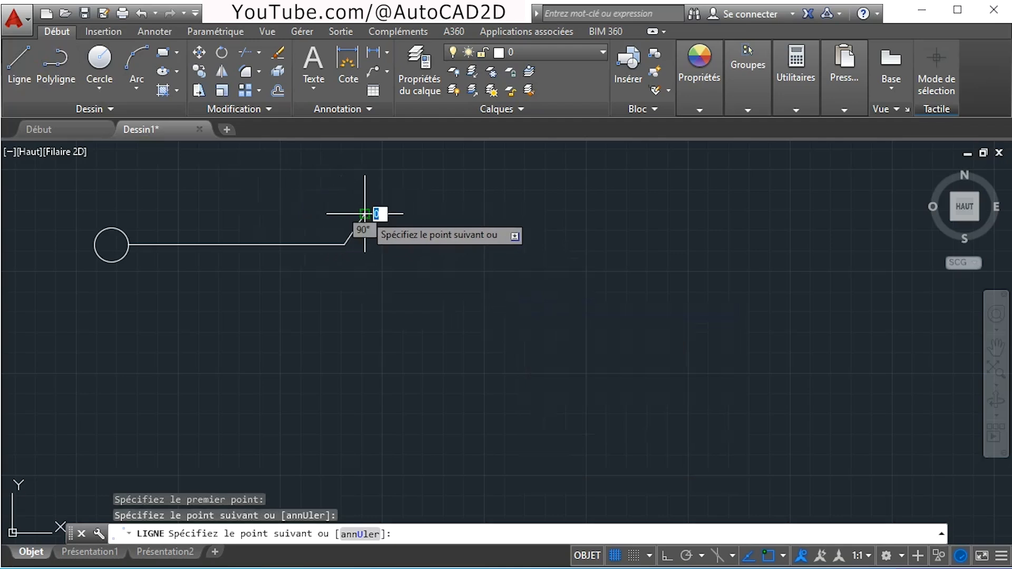
pyautogui.click(381, 266)
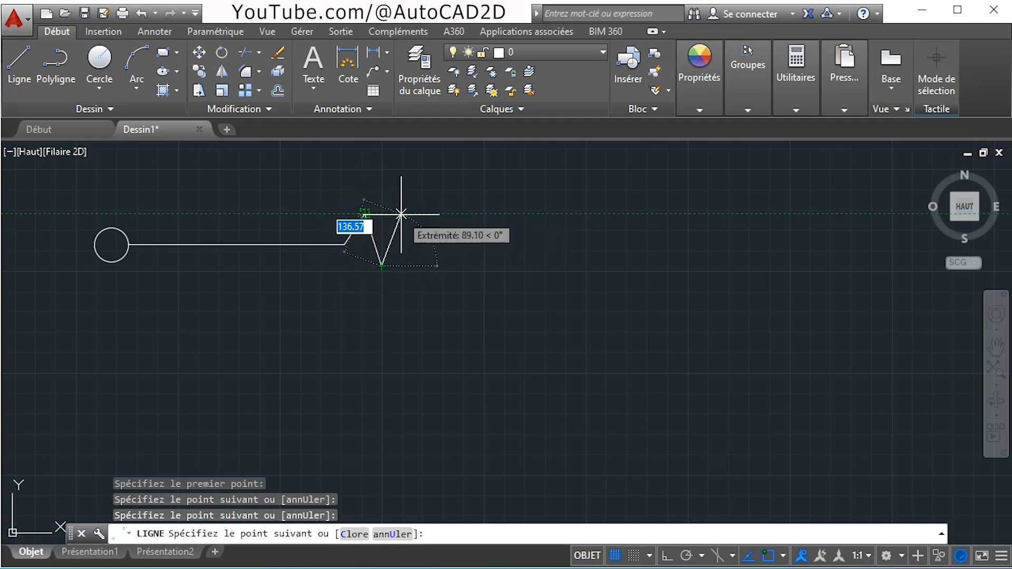
pyautogui.click(402, 213)
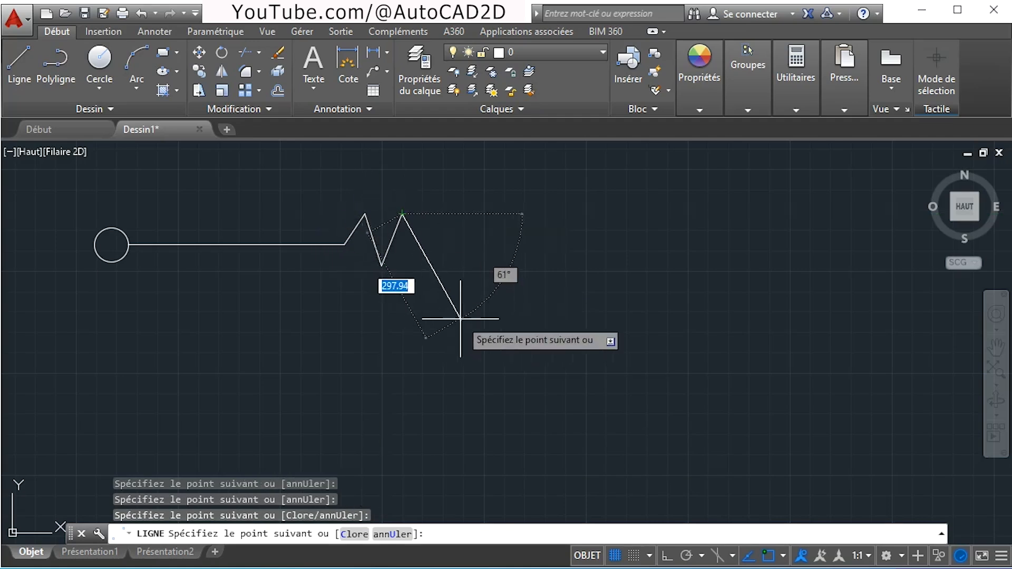
pyautogui.rightClick(480, 275)
pyautogui.click(508, 286)
pyautogui.click(447, 196)
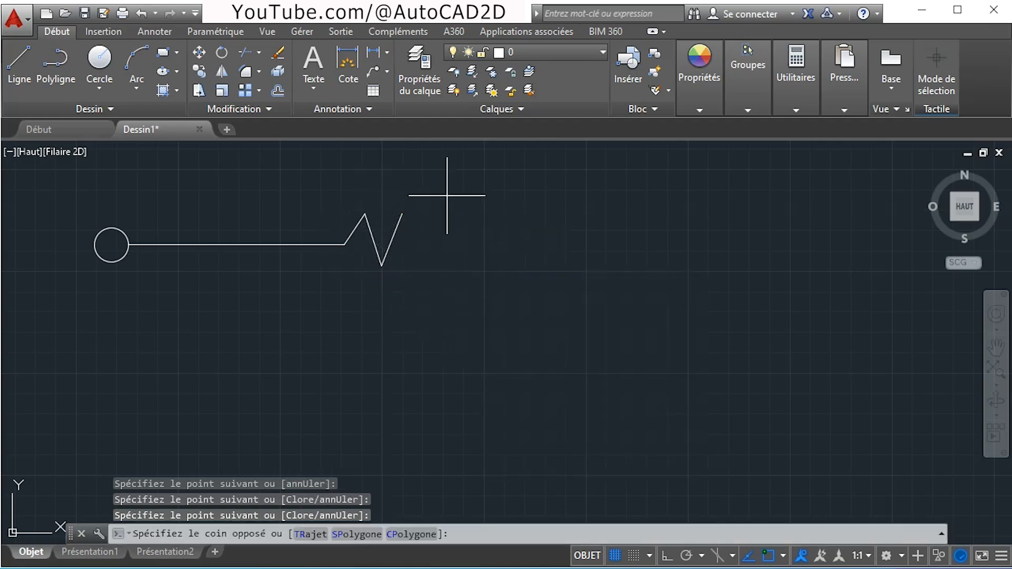
pyautogui.click(362, 277)
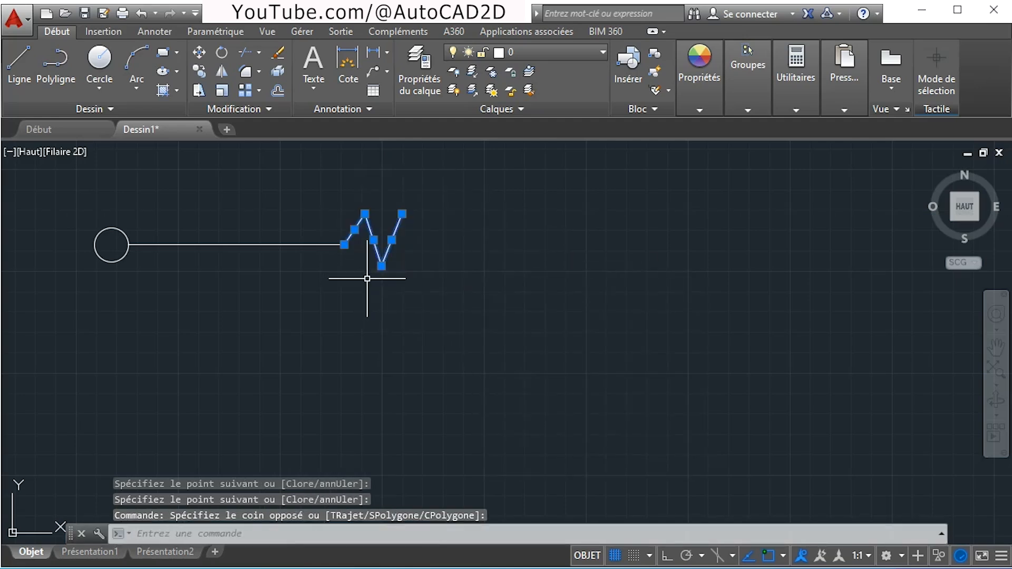
pyautogui.press('Escape')
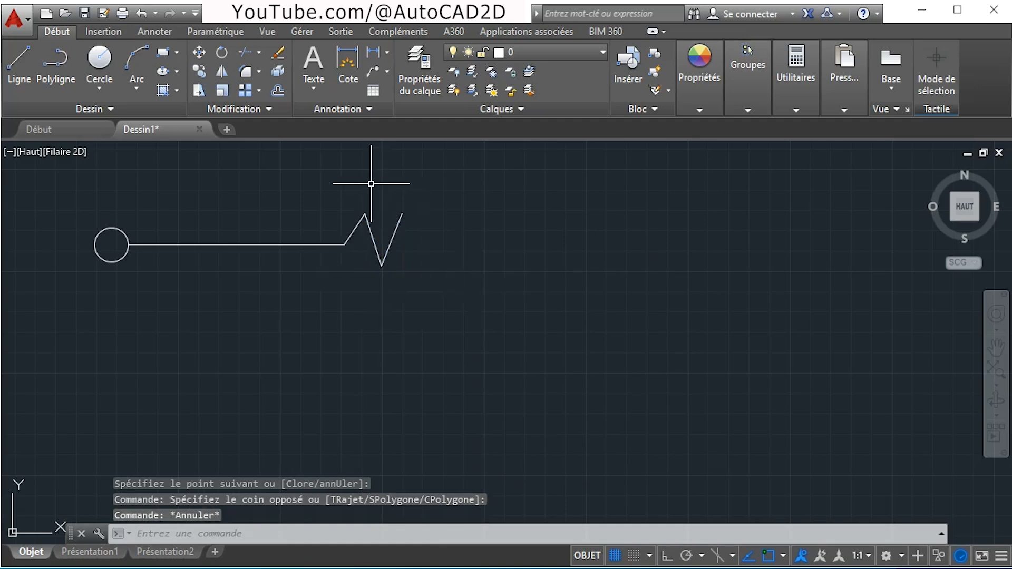
pyautogui.moveTo(391, 289); pyautogui.dragTo(375, 242)
# Copy the zigzag's two-segment V three times to the right, placing the copies end to end from peak to peak.
pyautogui.click(420, 303)
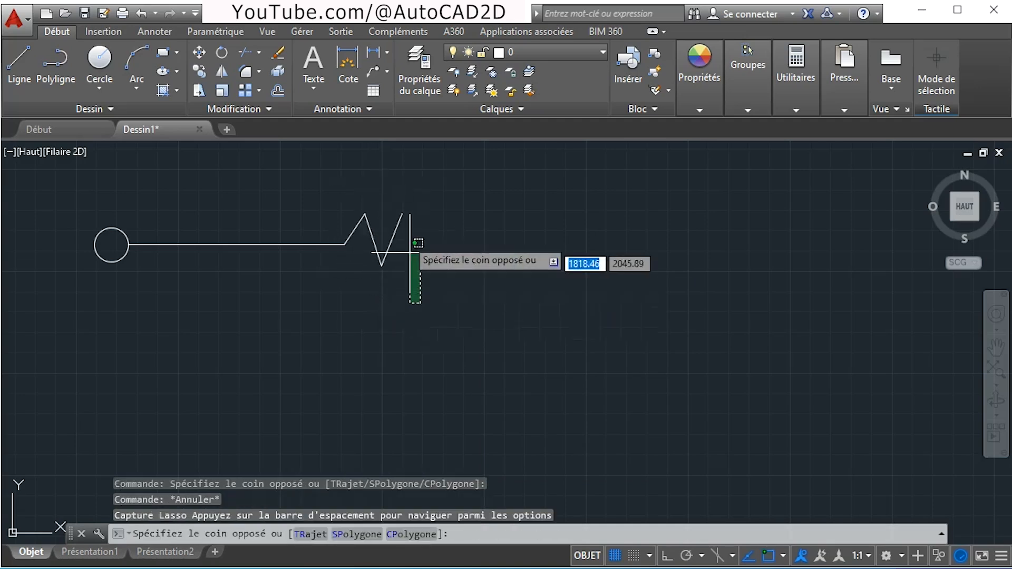
pyautogui.click(377, 228)
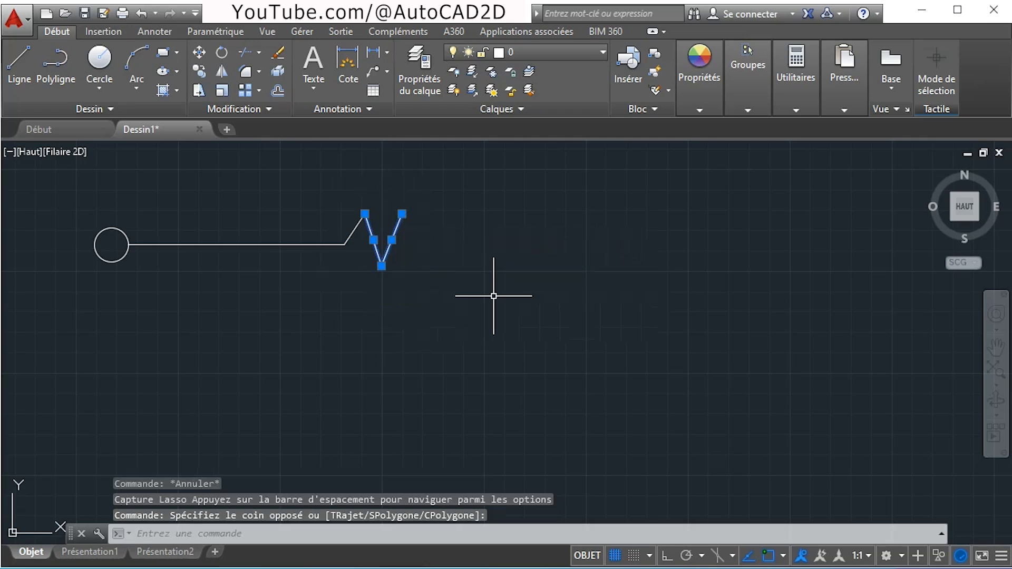
pyautogui.write('cp')
pyautogui.press('Return')
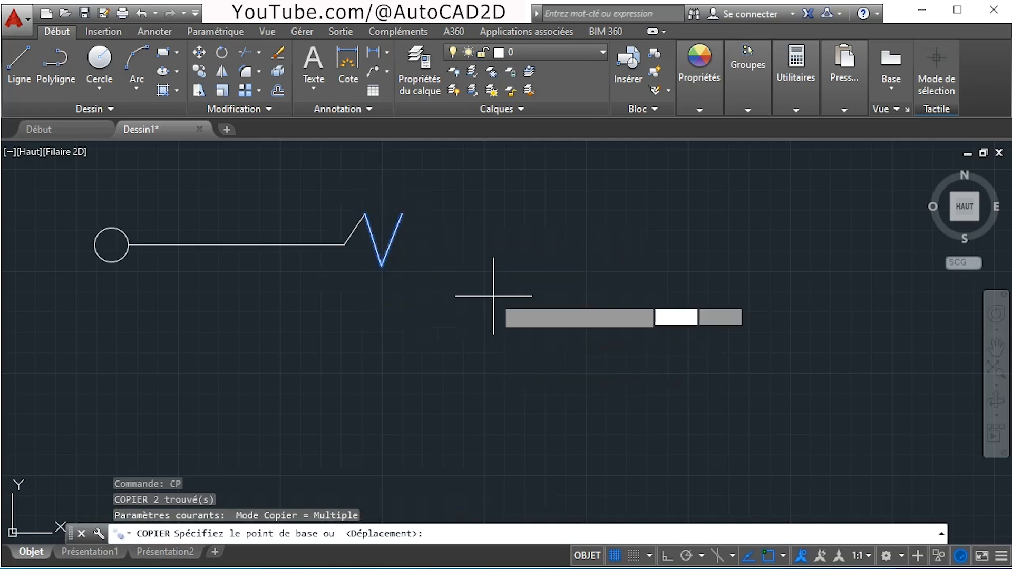
pyautogui.click(364, 214)
pyautogui.click(402, 214)
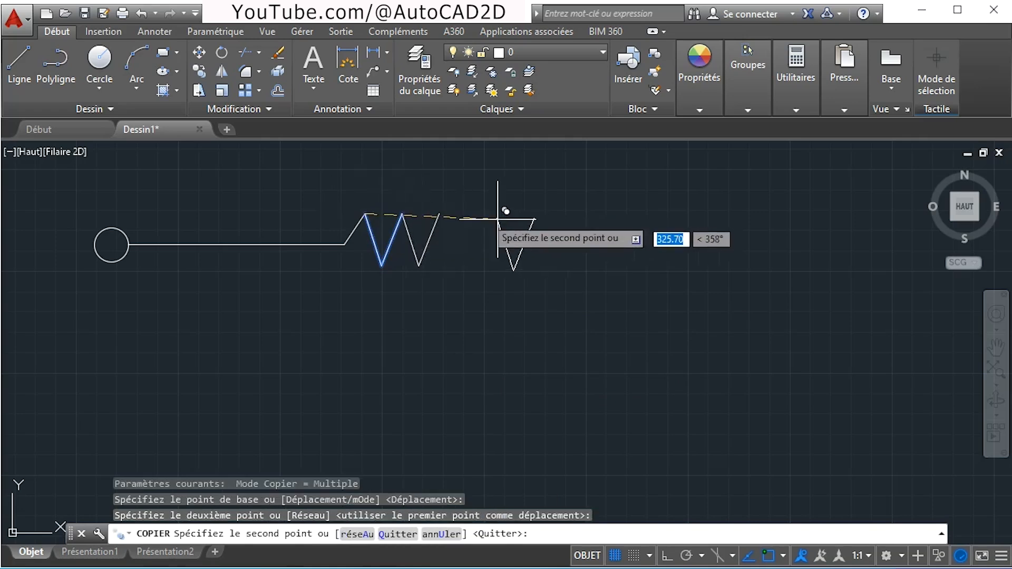
pyautogui.click(439, 214)
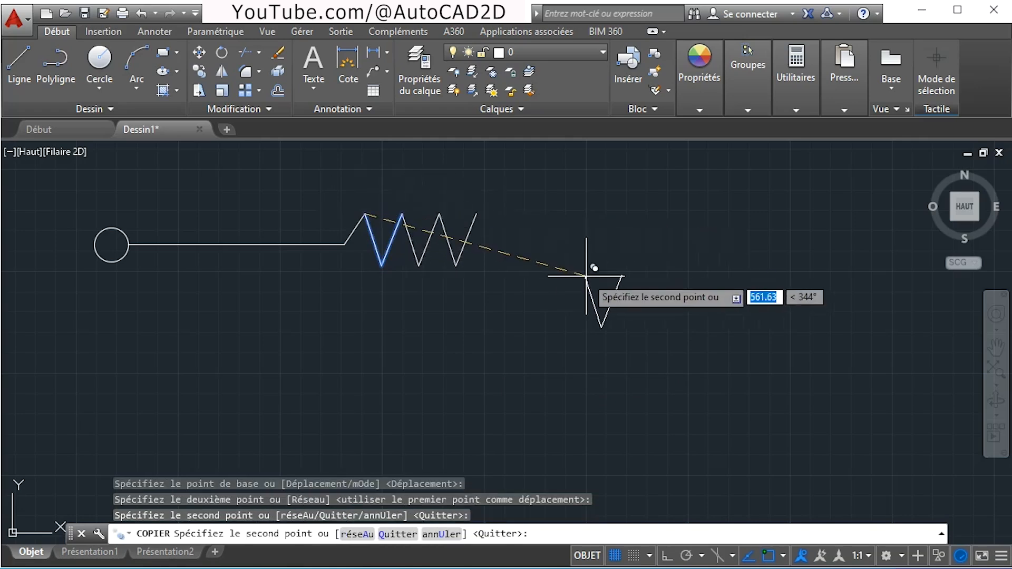
pyautogui.click(476, 213)
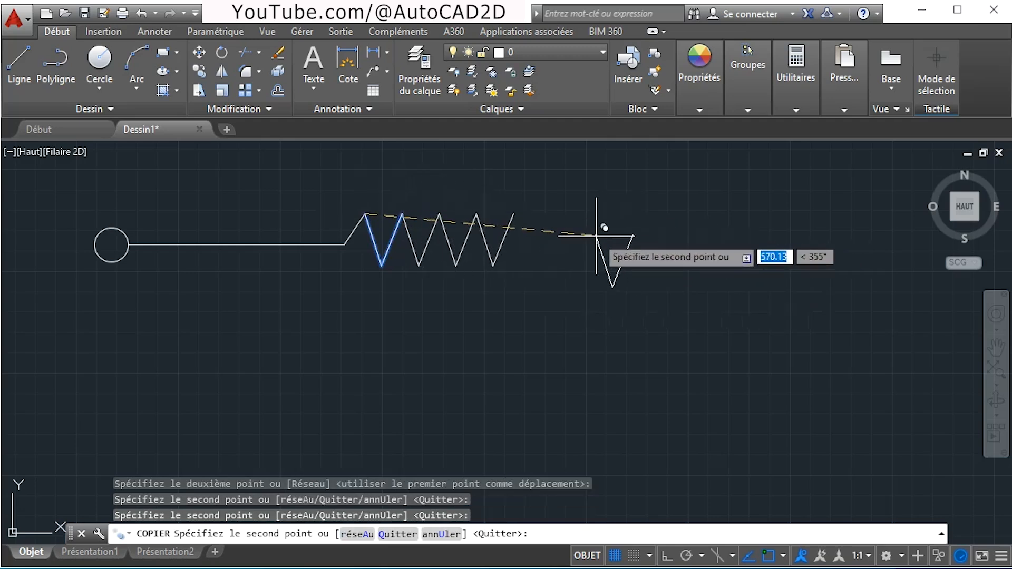
pyautogui.rightClick(597, 237)
pyautogui.click(640, 248)
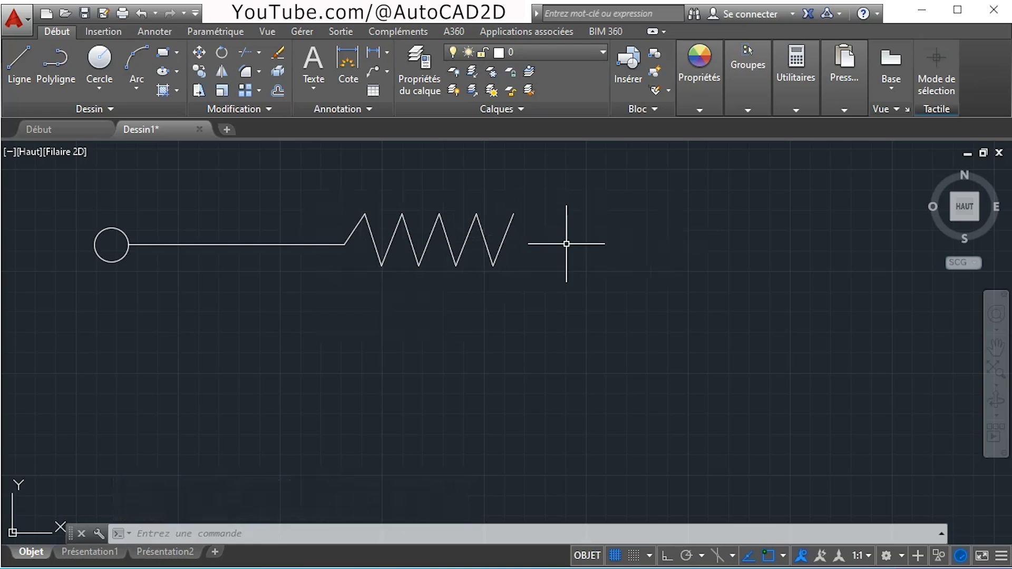
pyautogui.click(12, 68)
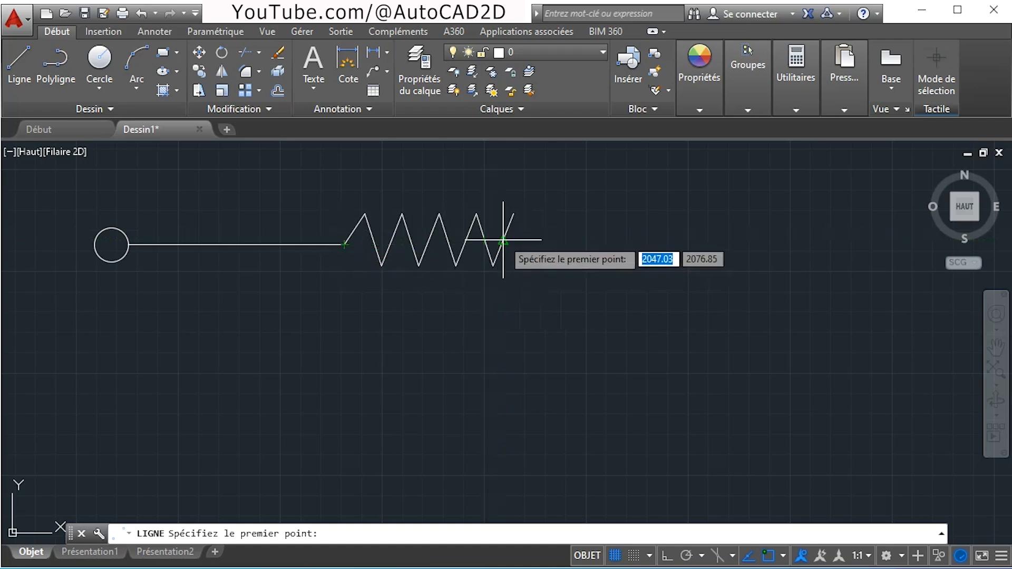
pyautogui.scroll(4, 504, 240)
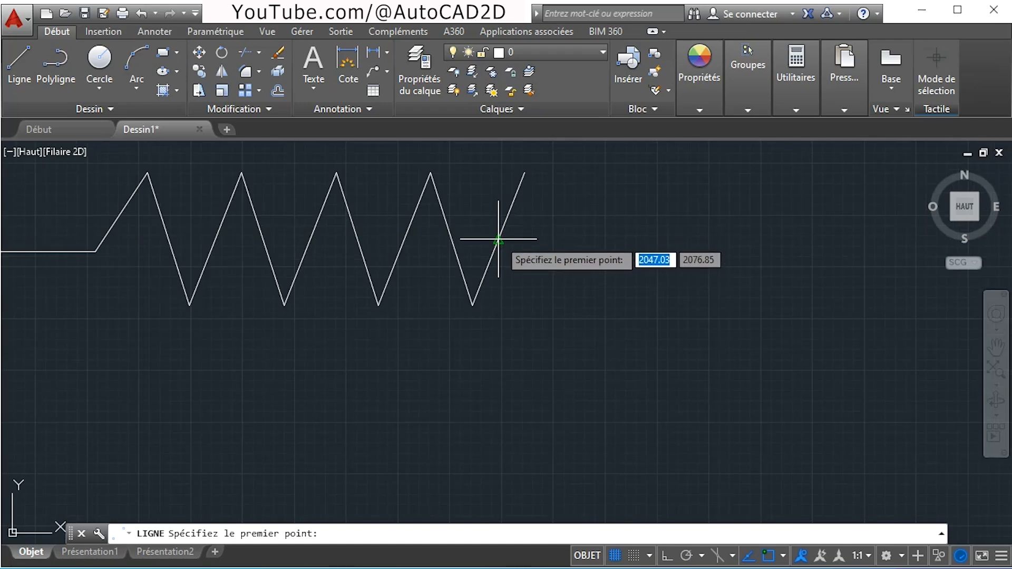
pyautogui.click(498, 240)
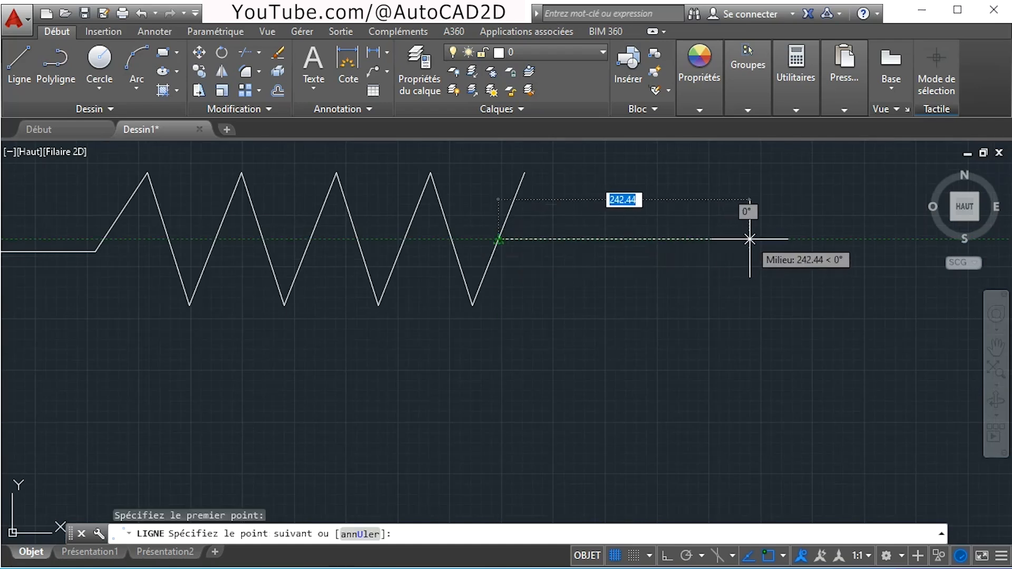
pyautogui.press('Escape')
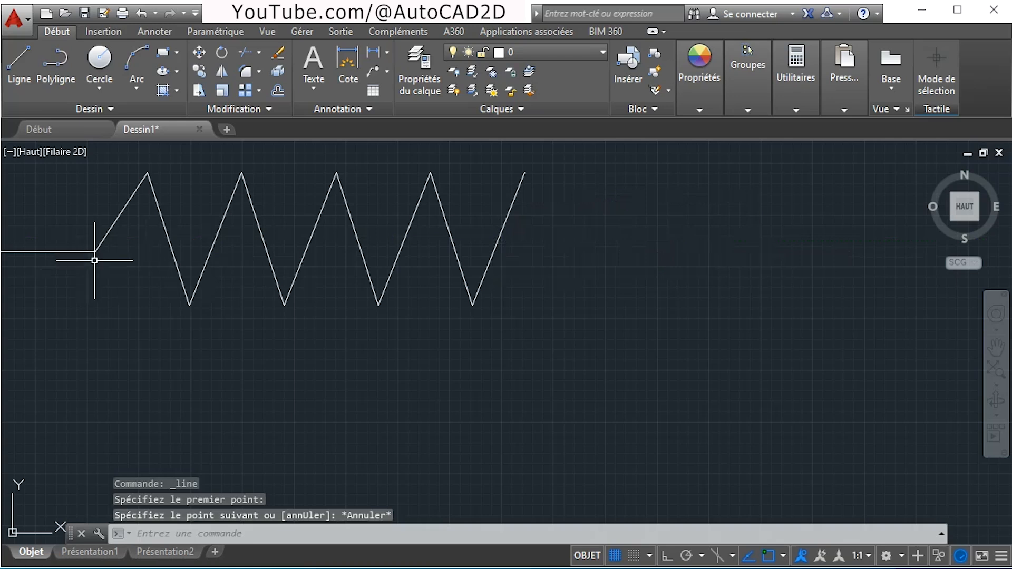
# Draw a horizontal line from the zigzag's starting point through all its segments to well beyond its right end.
pyautogui.click(19, 59)
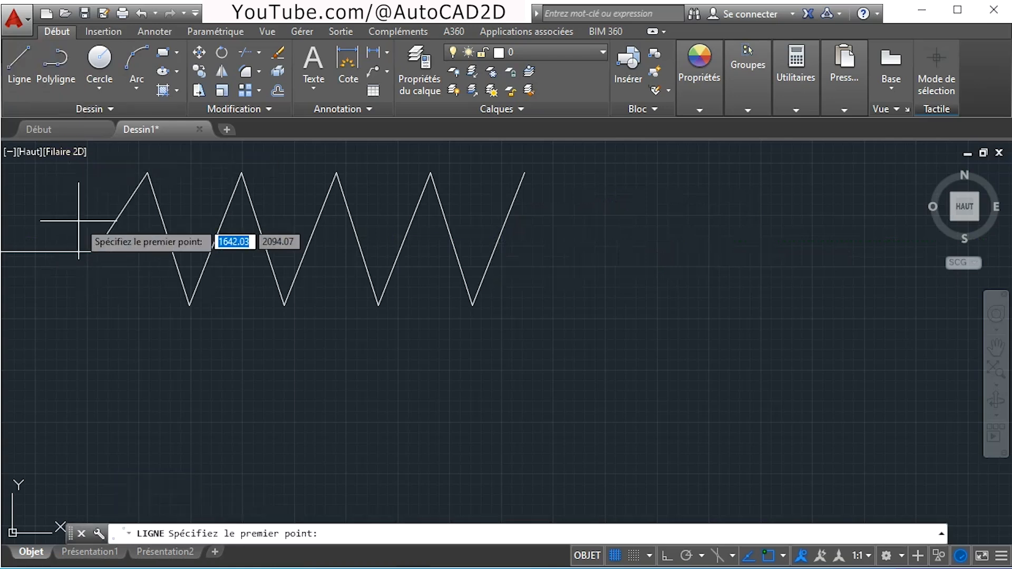
pyautogui.click(95, 250)
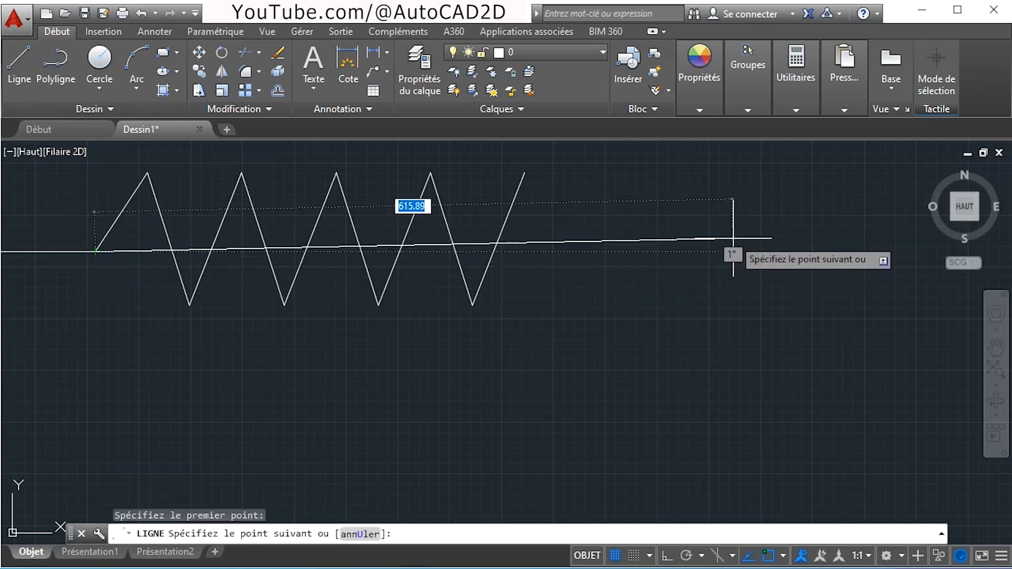
pyautogui.click(768, 252)
pyautogui.rightClick(773, 341)
pyautogui.click(804, 353)
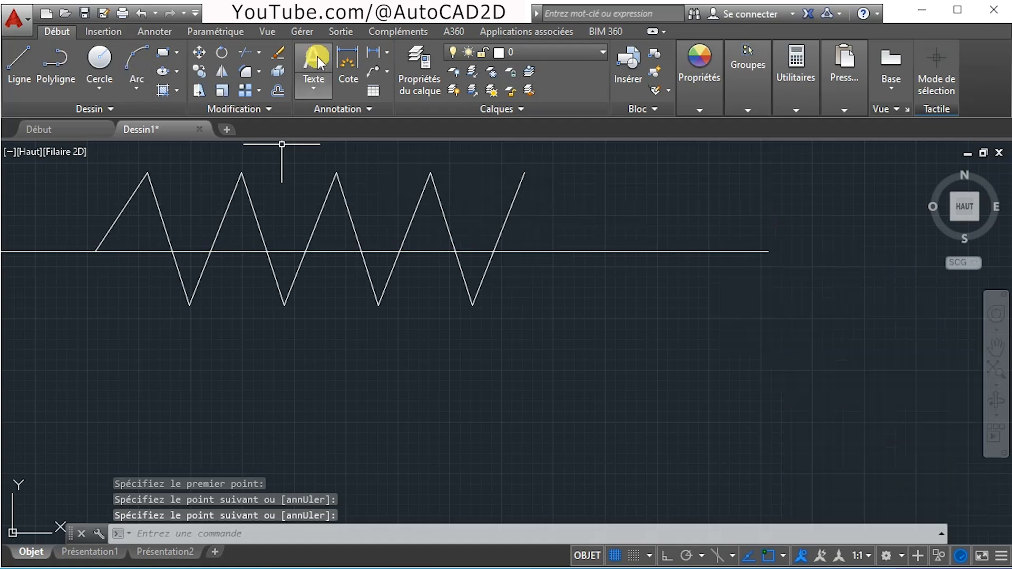
# Trim the zigzag's last rising segment above the horizontal line, using all zigzag segments and lines as cutting edges.
pyautogui.click(243, 55)
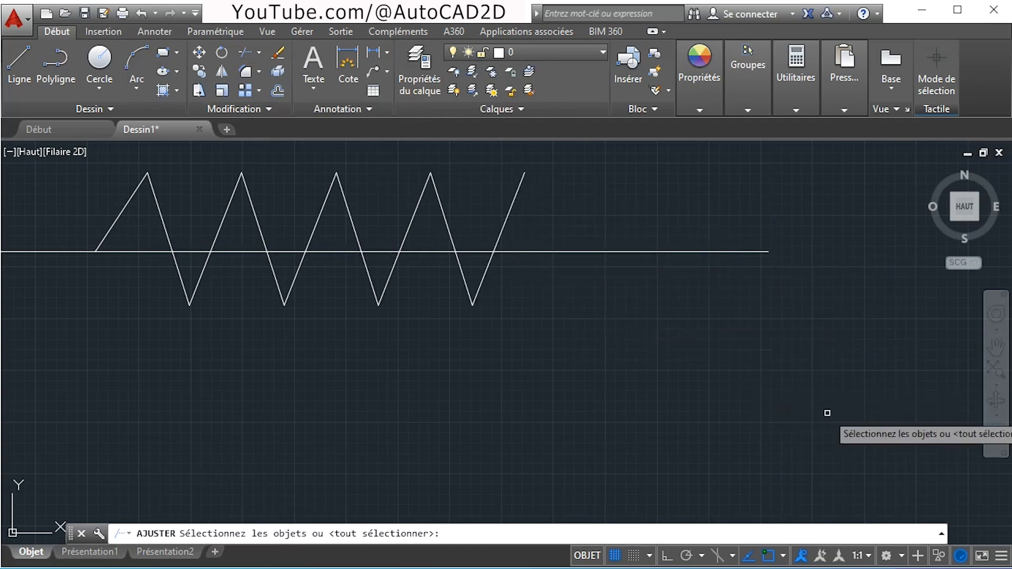
pyautogui.click(850, 415)
pyautogui.click(100, 169)
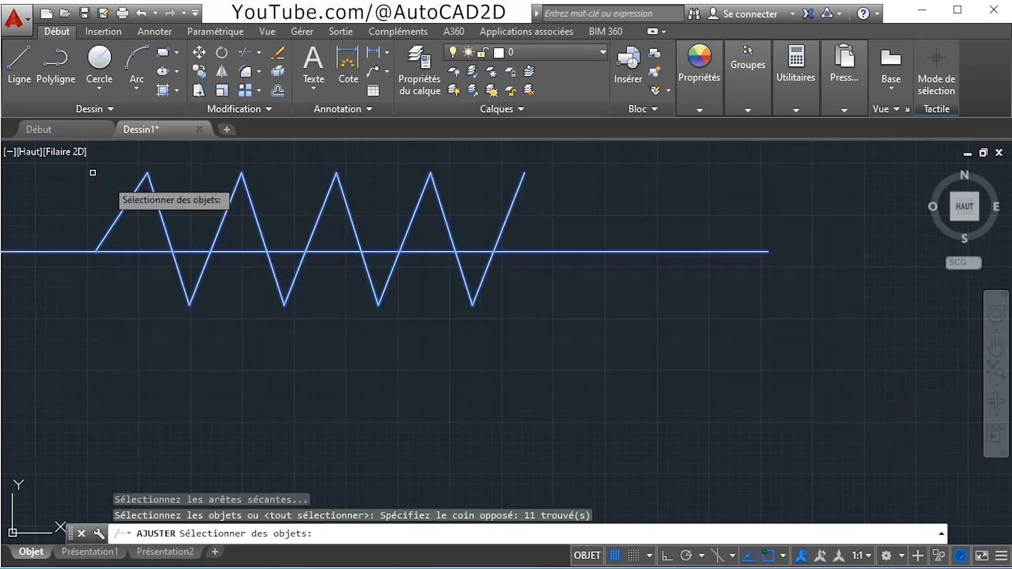
pyautogui.press('Return')
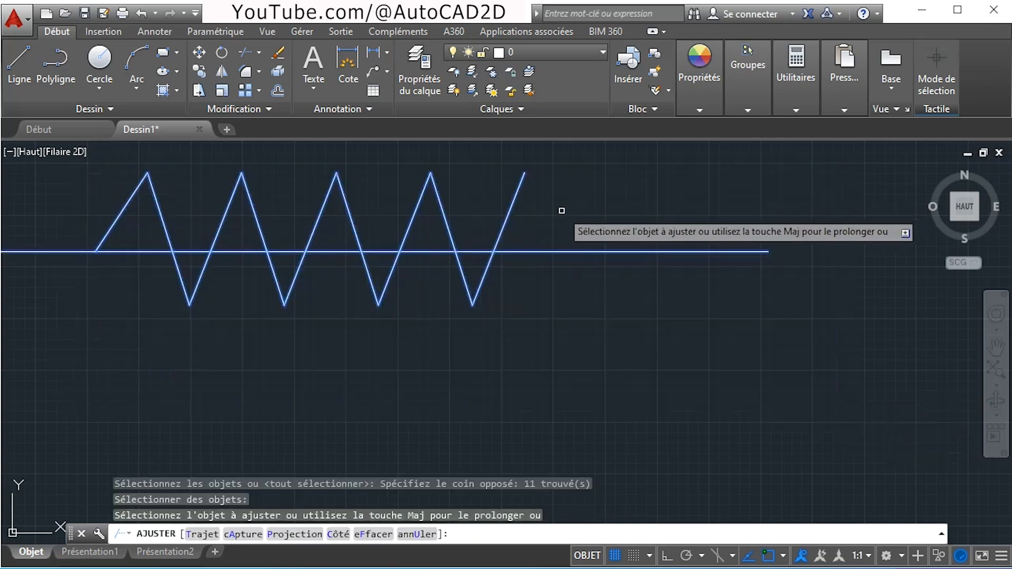
pyautogui.click(507, 220)
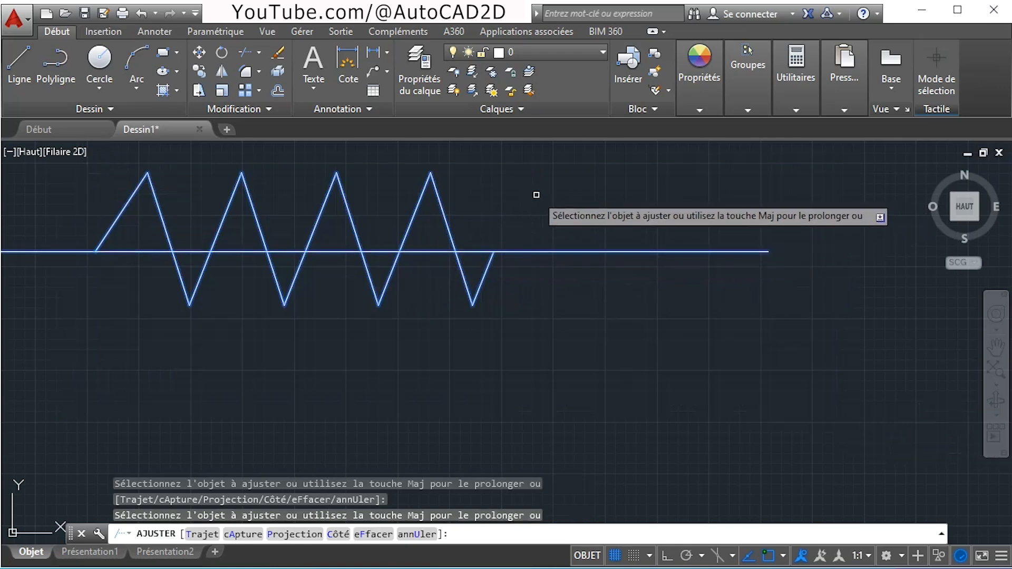
pyautogui.press('Escape')
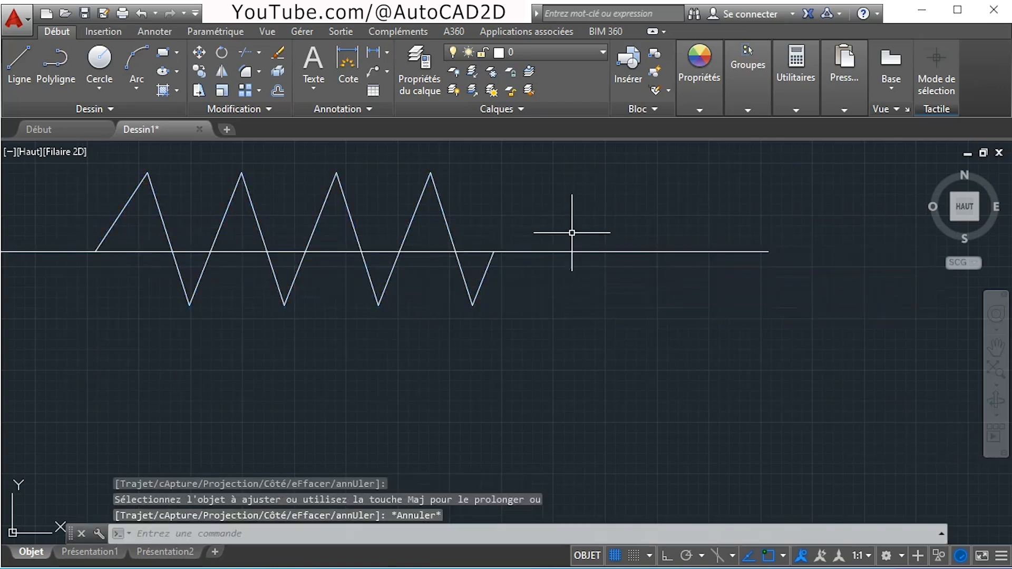
pyautogui.click(244, 57)
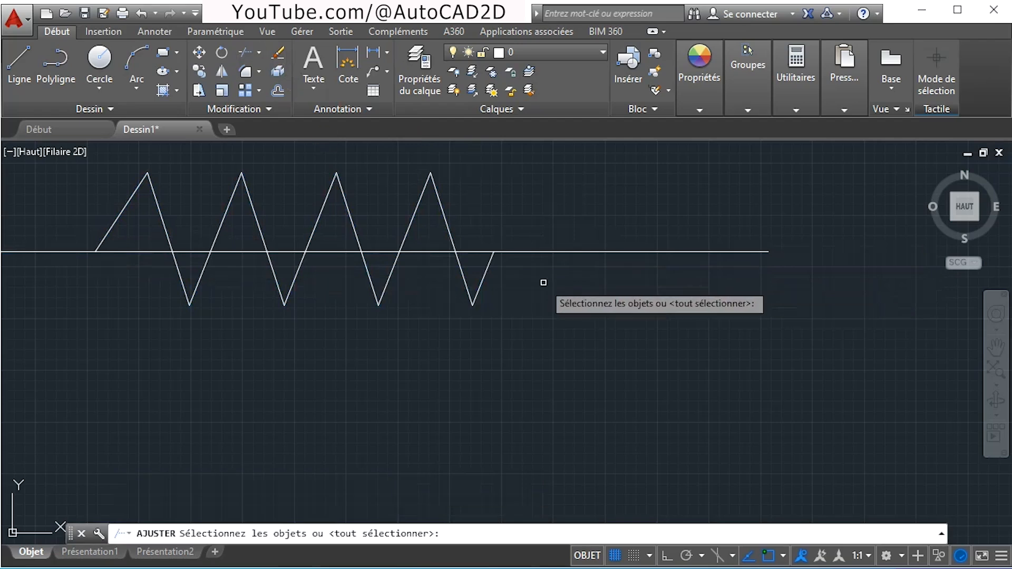
pyautogui.click(550, 251)
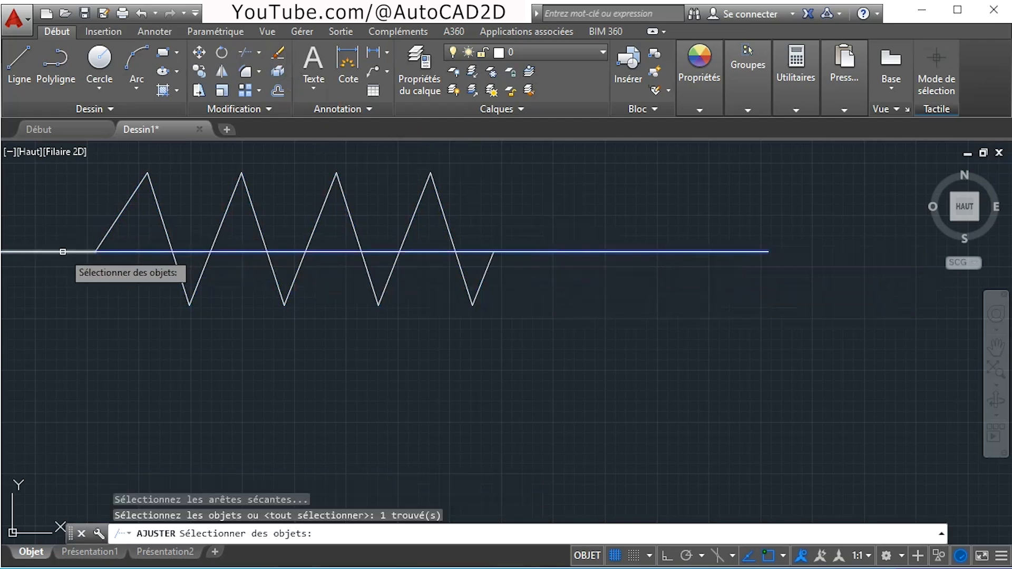
pyautogui.click(206, 264)
pyautogui.press('Return')
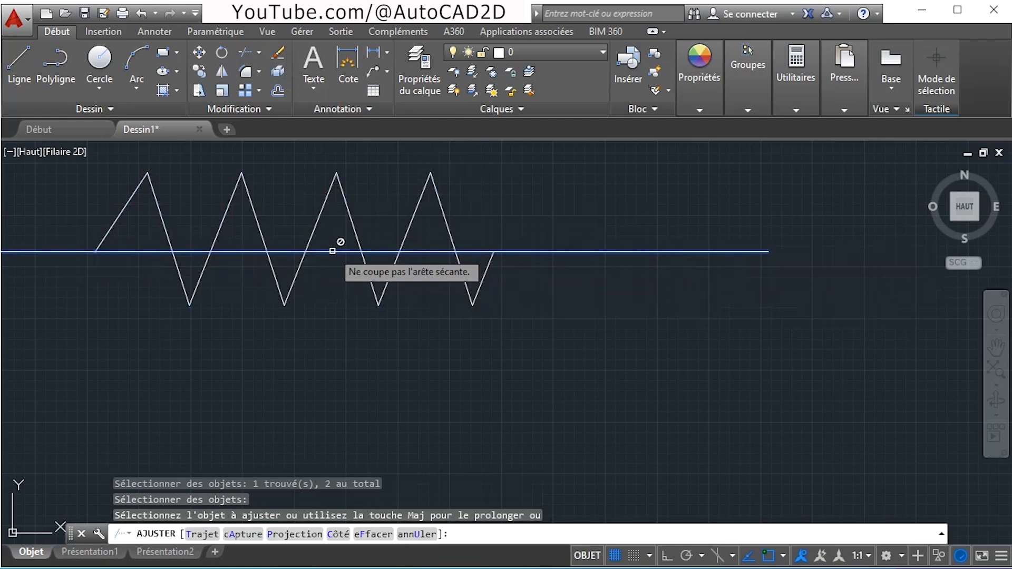
pyautogui.press('Escape')
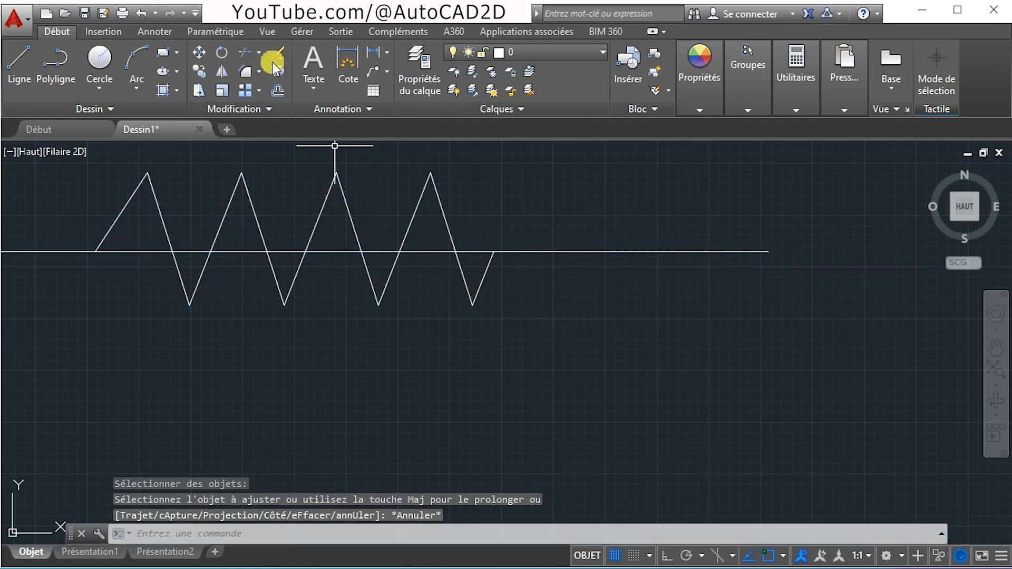
# Trim away the horizontal line inside the zigzag, using its first and last segments as cutting edges.
pyautogui.click(243, 55)
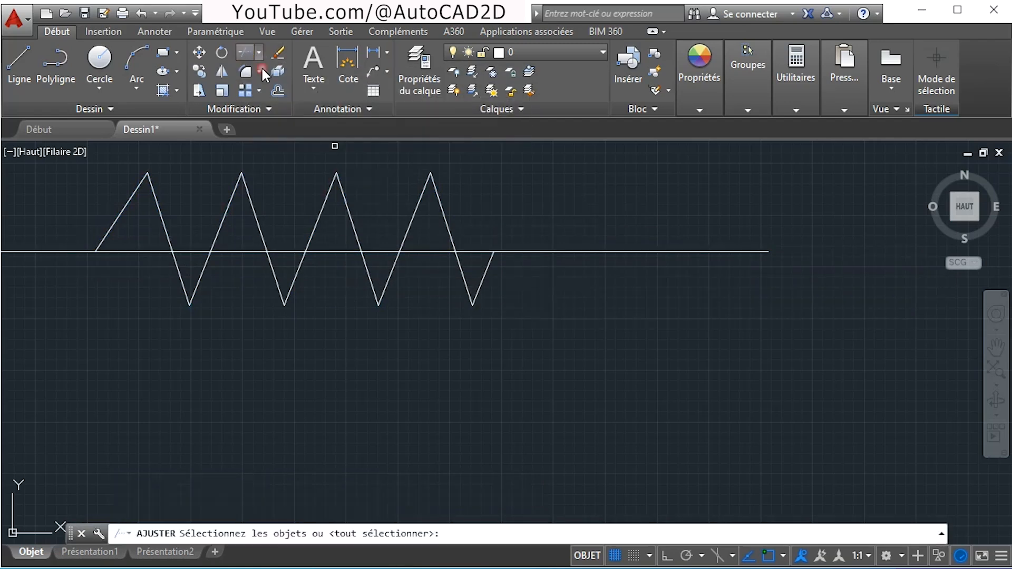
pyautogui.click(487, 273)
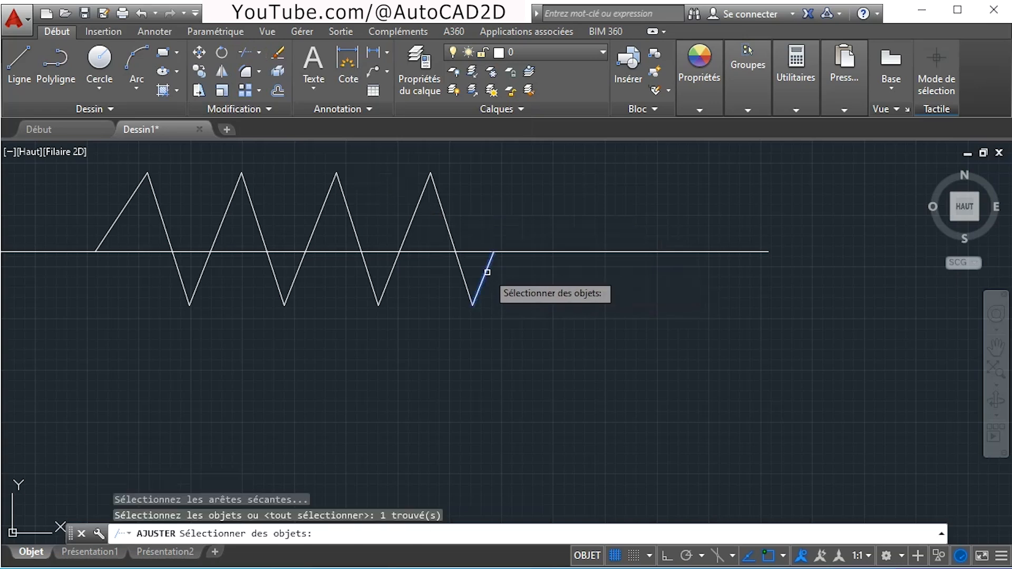
pyautogui.click(107, 235)
pyautogui.press('Return')
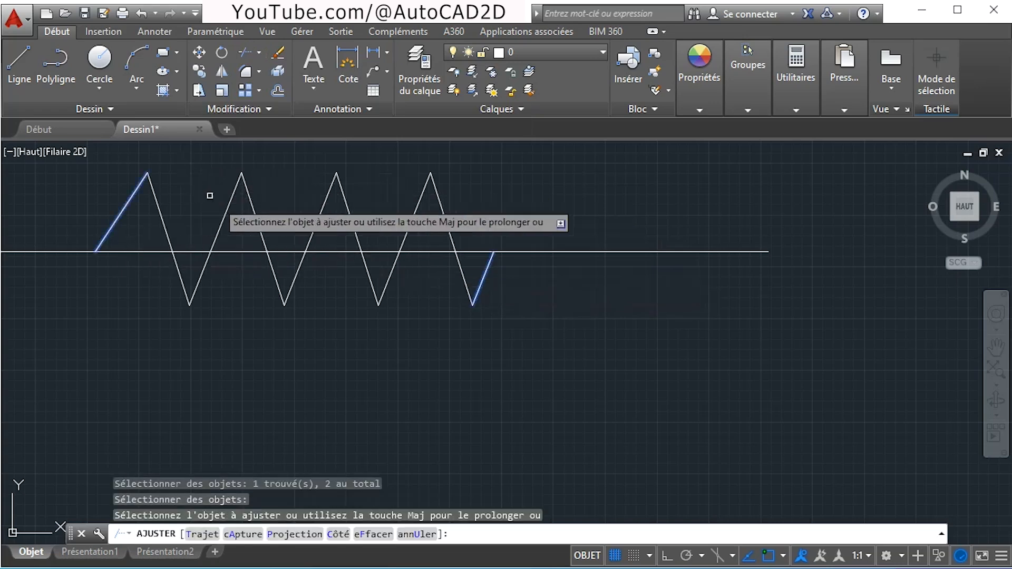
pyautogui.click(433, 254)
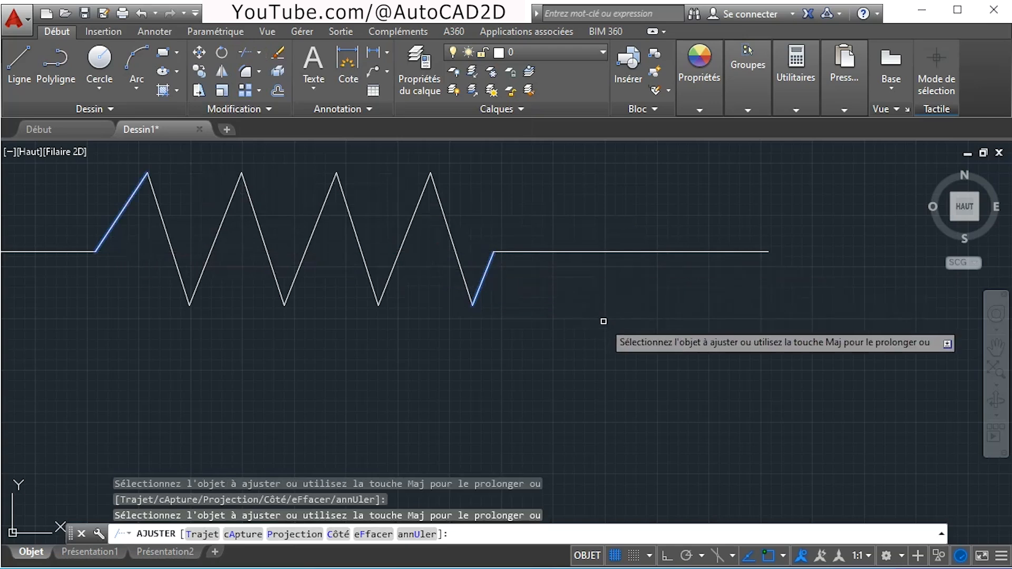
# Draw an upward-bulging three-point arc from the right end of the line after the zigzag, ending level with its start.
pyautogui.scroll(-2, 605, 321)
pyautogui.scroll(-2, 606, 321)
pyautogui.scroll(-2, 589, 332)
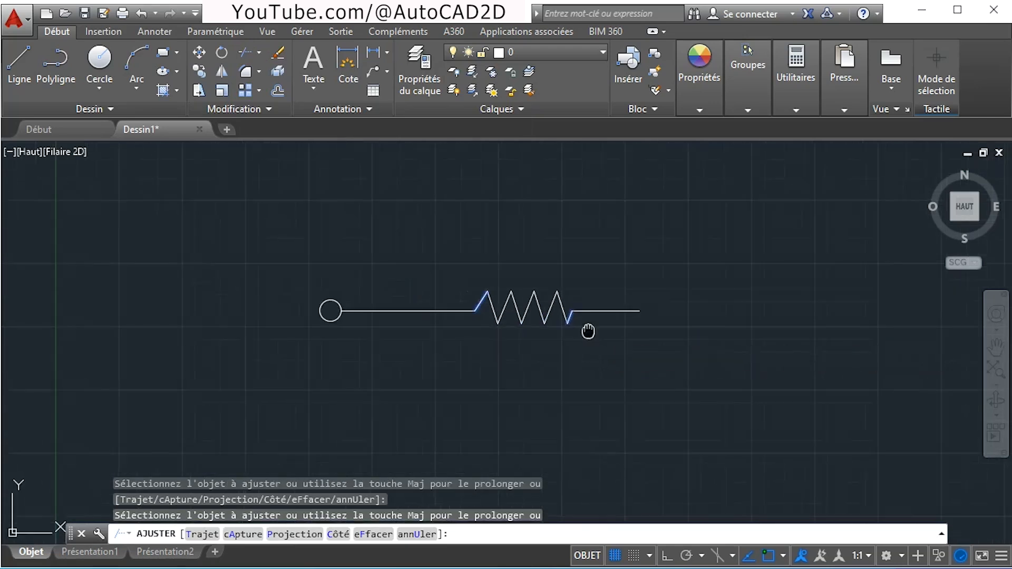
pyautogui.moveTo(588, 330); pyautogui.dragTo(446, 264, button='middle')
pyautogui.scroll(-2, 533, 306)
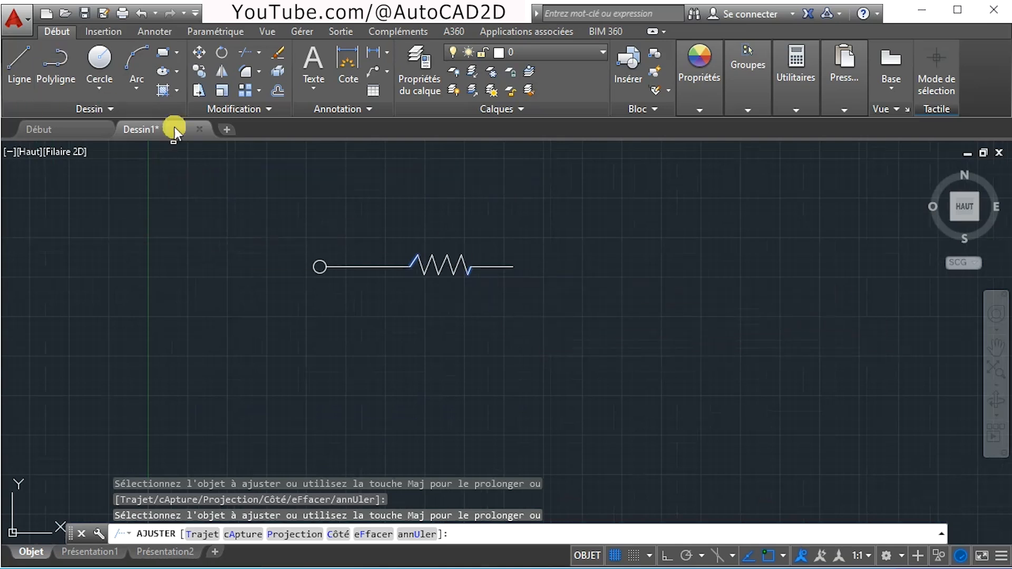
pyautogui.click(135, 87)
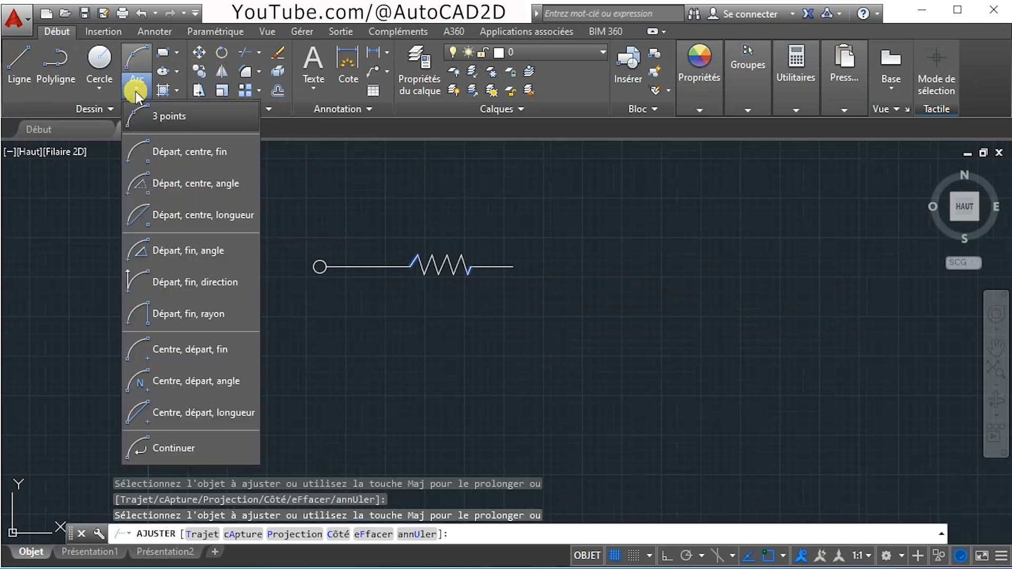
pyautogui.click(138, 118)
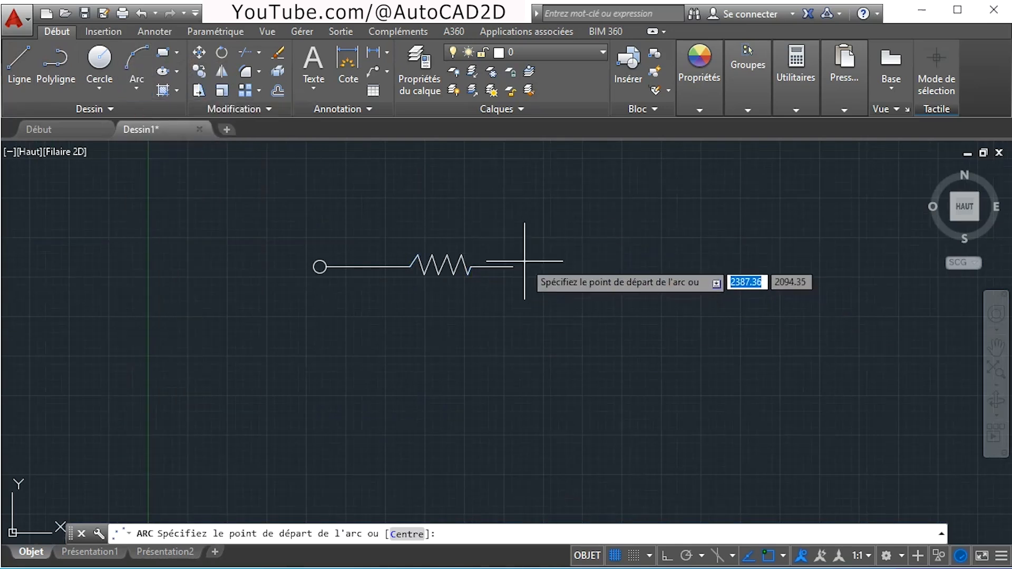
pyautogui.scroll(4, 524, 232)
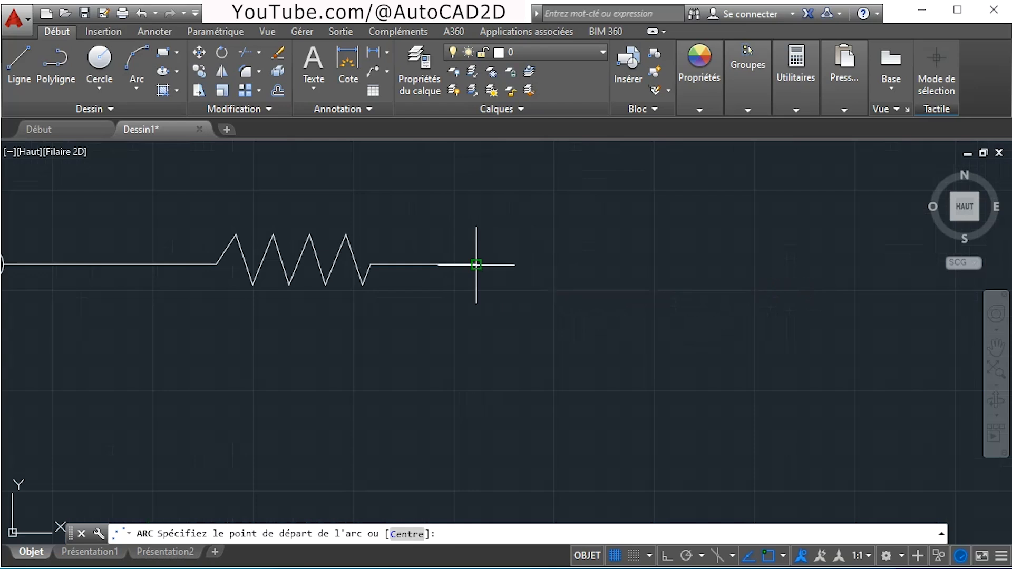
pyautogui.click(477, 264)
pyautogui.click(495, 233)
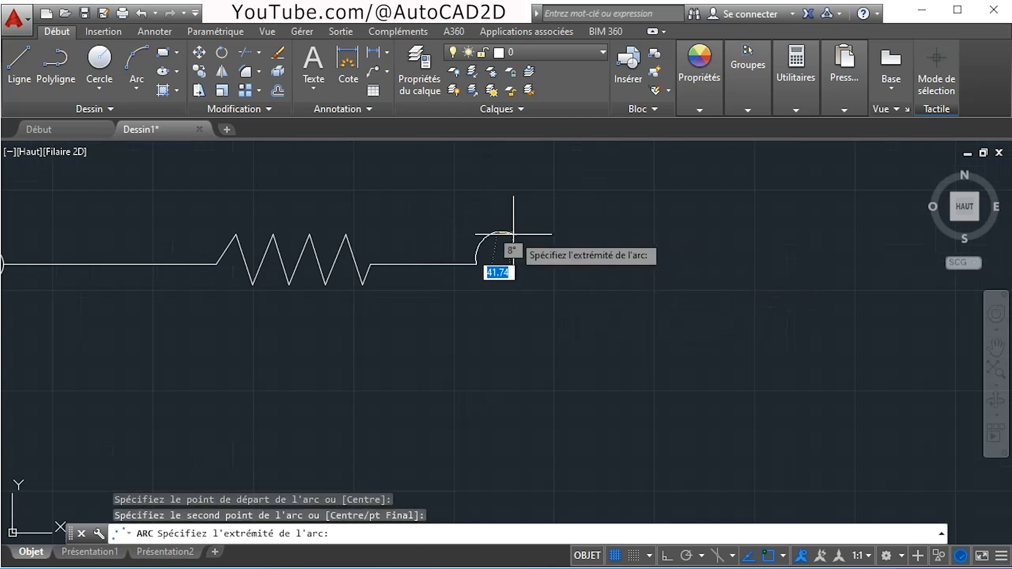
pyautogui.click(552, 264)
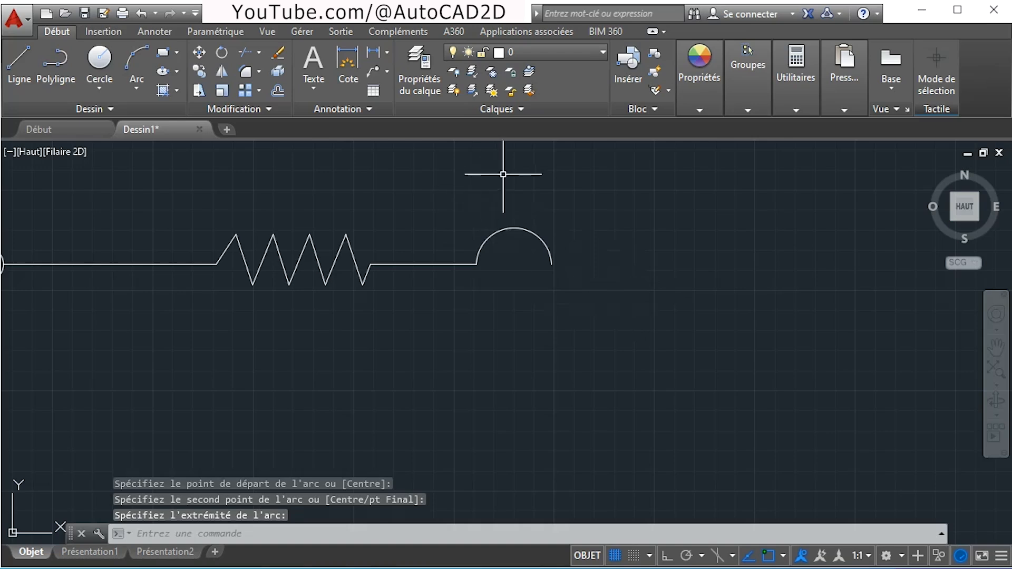
# Copy the arc three times to the right, placing the copies end to end to form a four-loop inductor coil.
pyautogui.click(598, 305)
pyautogui.click(504, 180)
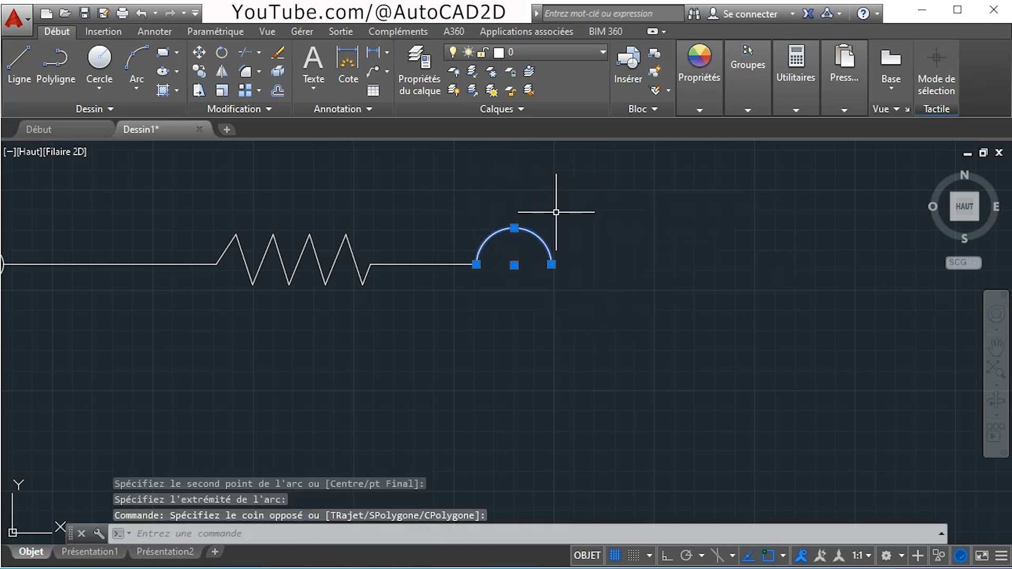
pyautogui.write('cp')
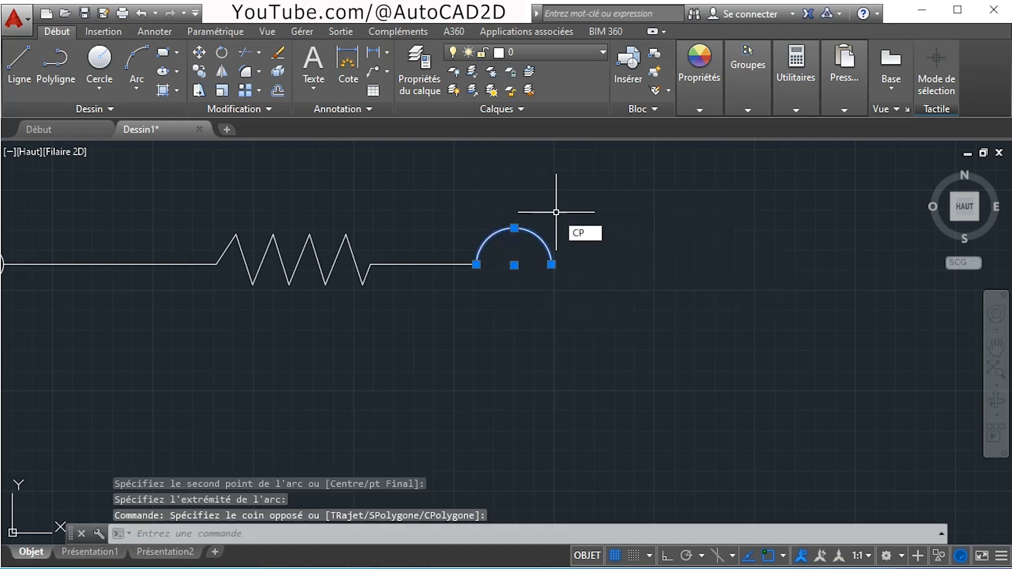
pyautogui.press('Return')
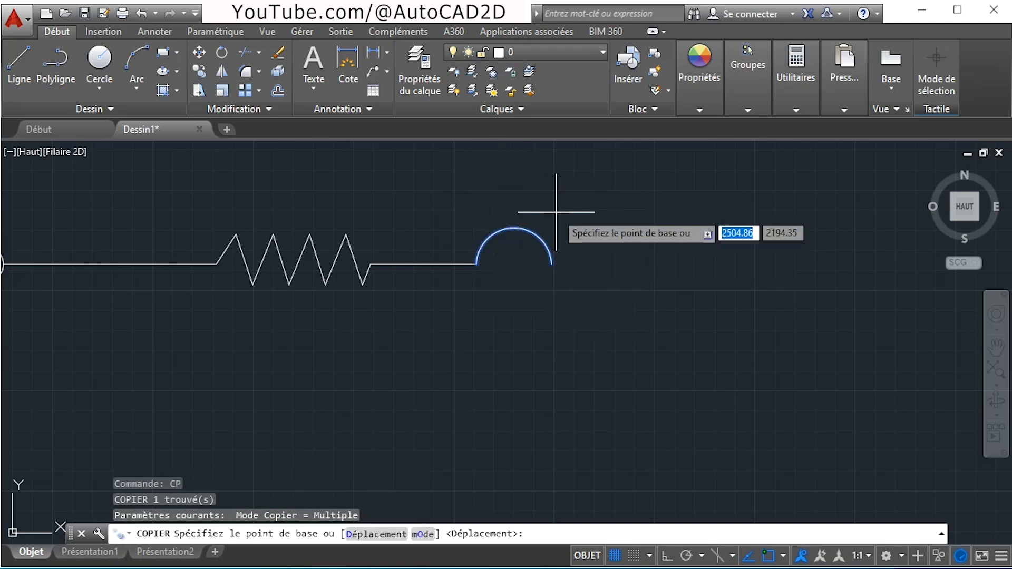
pyautogui.click(477, 264)
pyautogui.click(551, 263)
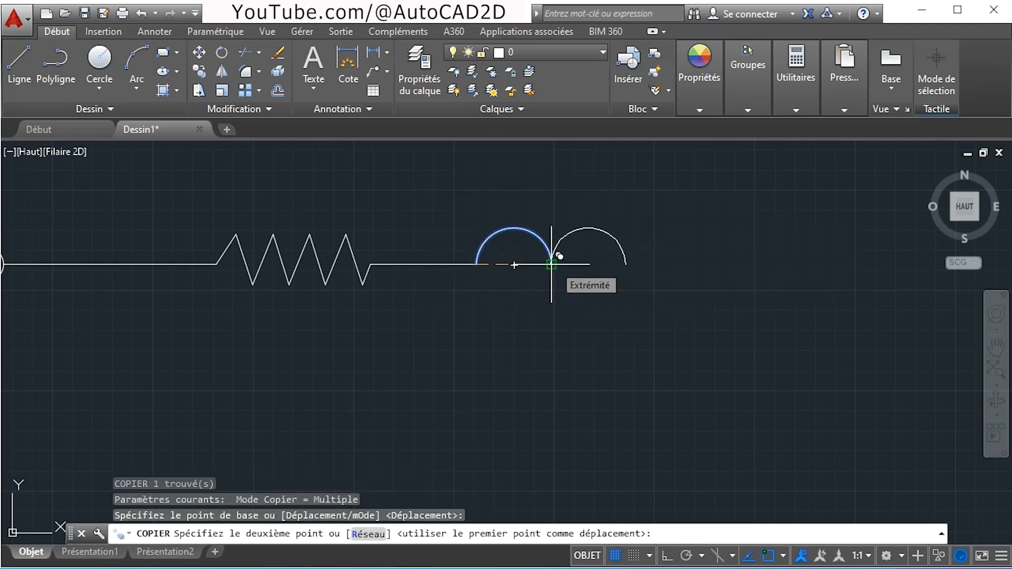
pyautogui.click(626, 263)
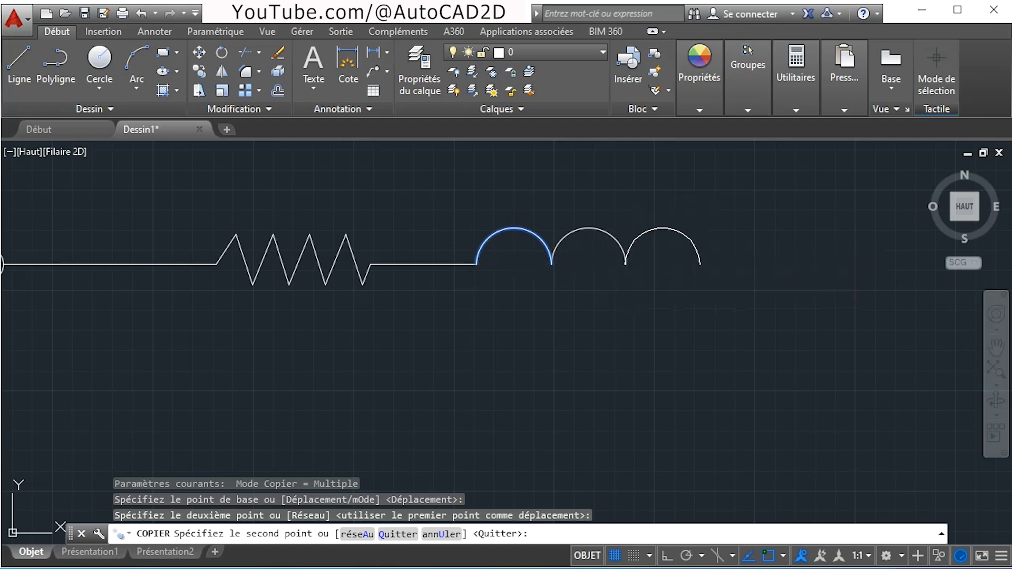
pyautogui.click(701, 263)
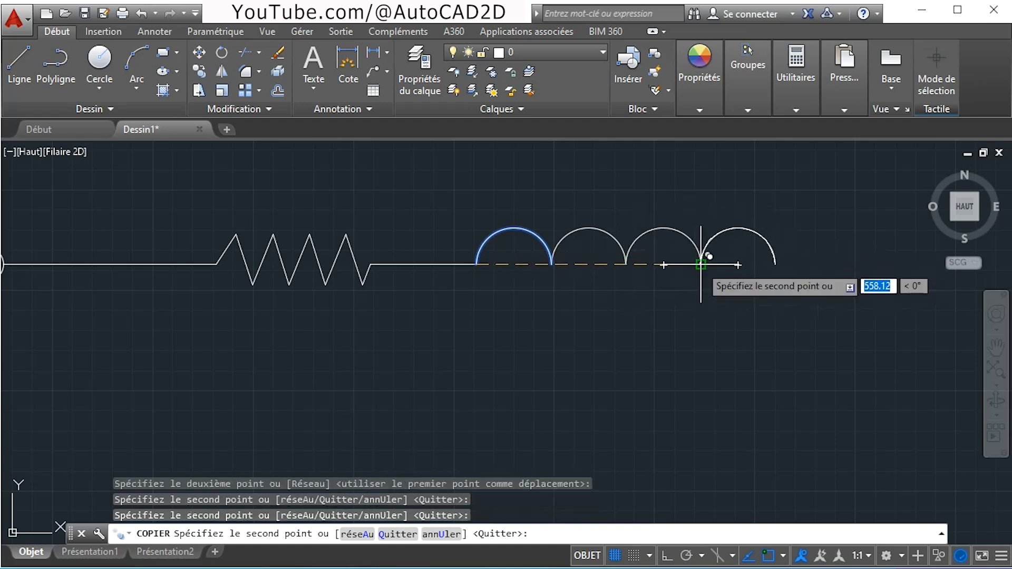
pyautogui.rightClick(560, 311)
pyautogui.click(604, 324)
pyautogui.scroll(-3, 563, 275)
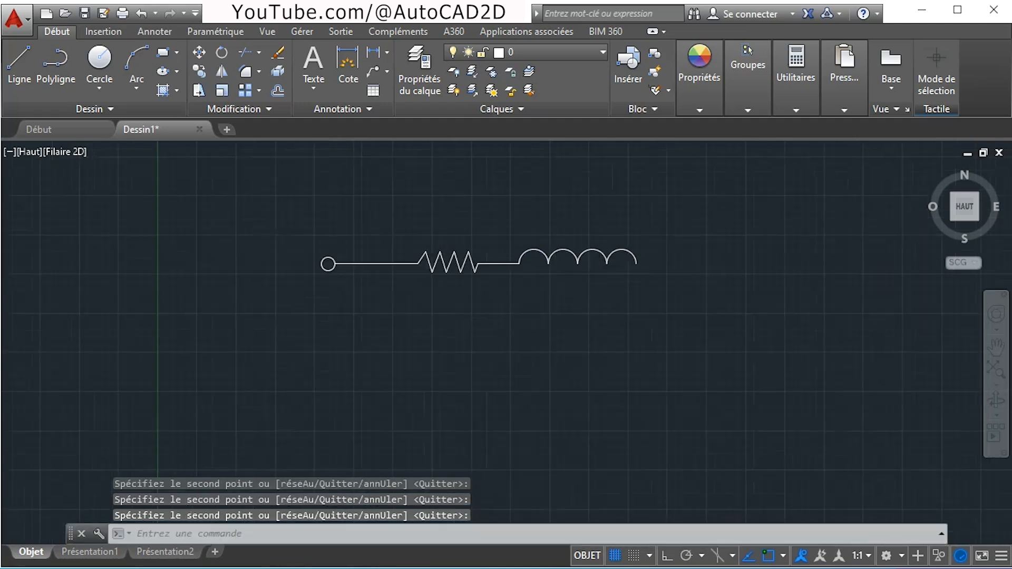
pyautogui.scroll(-2, 599, 287)
pyautogui.scroll(2, 622, 283)
pyautogui.scroll(2, 621, 281)
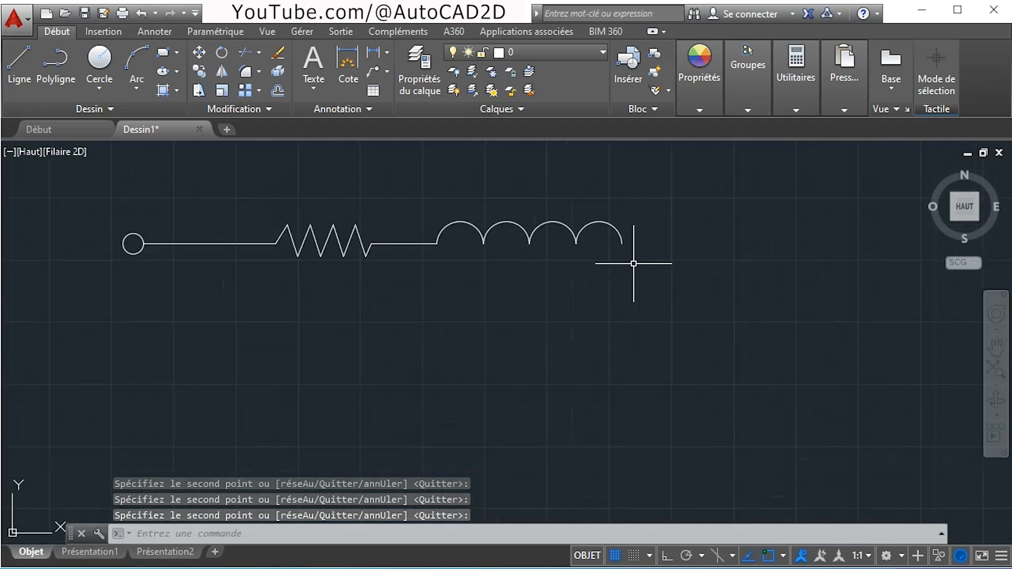
pyautogui.click(672, 191)
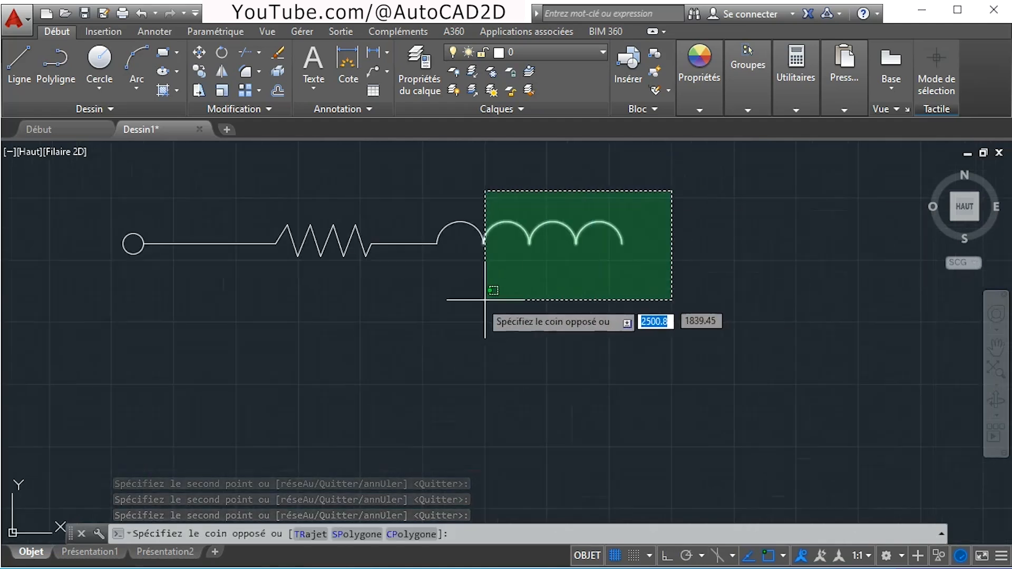
pyautogui.click(446, 297)
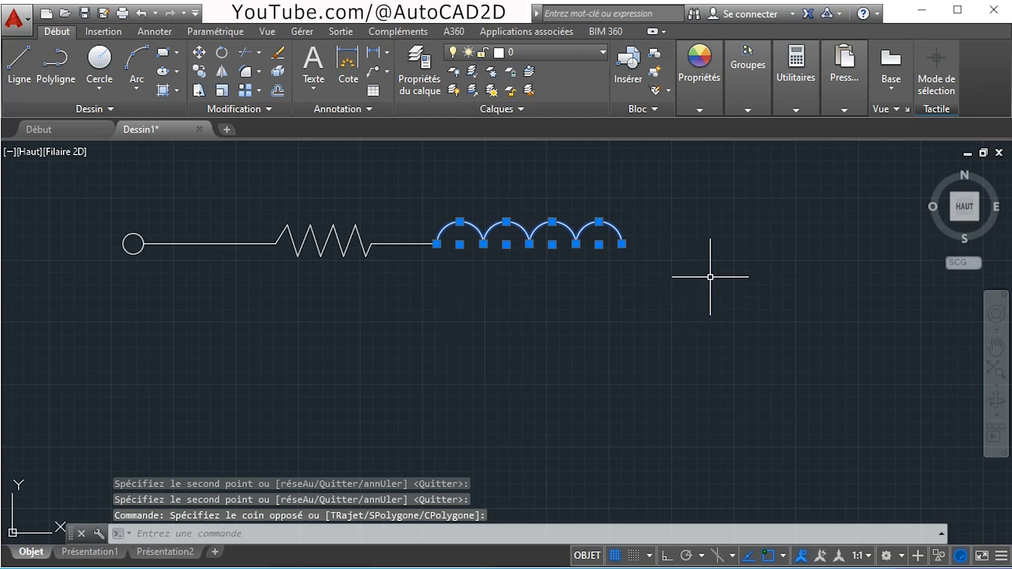
pyautogui.press('Escape')
# Stretch the line between the zigzag and the coil by shifting the four arcs about 462 units horizontally right with Ortho on.
pyautogui.click(718, 292)
pyautogui.click(368, 160)
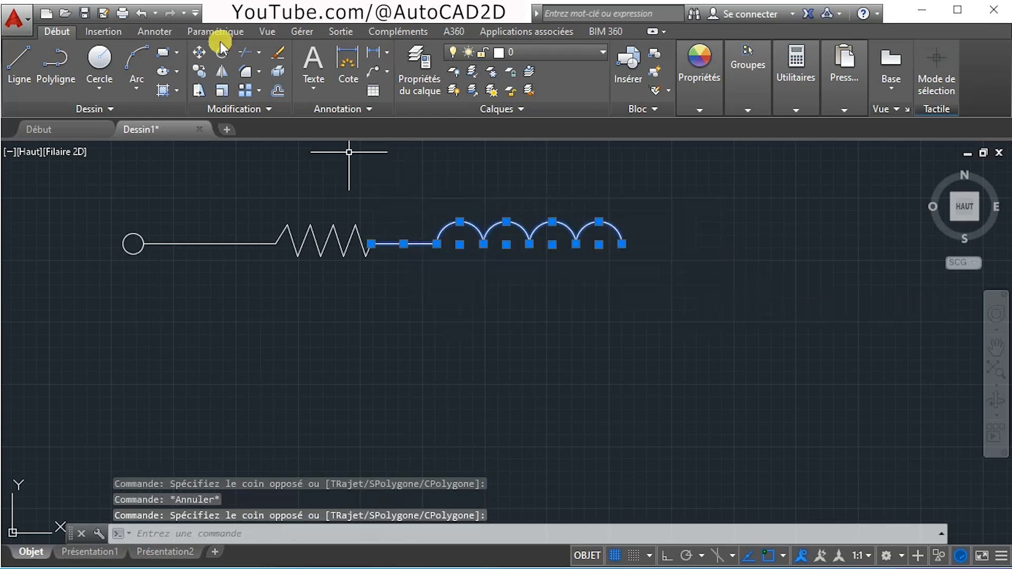
pyautogui.click(198, 91)
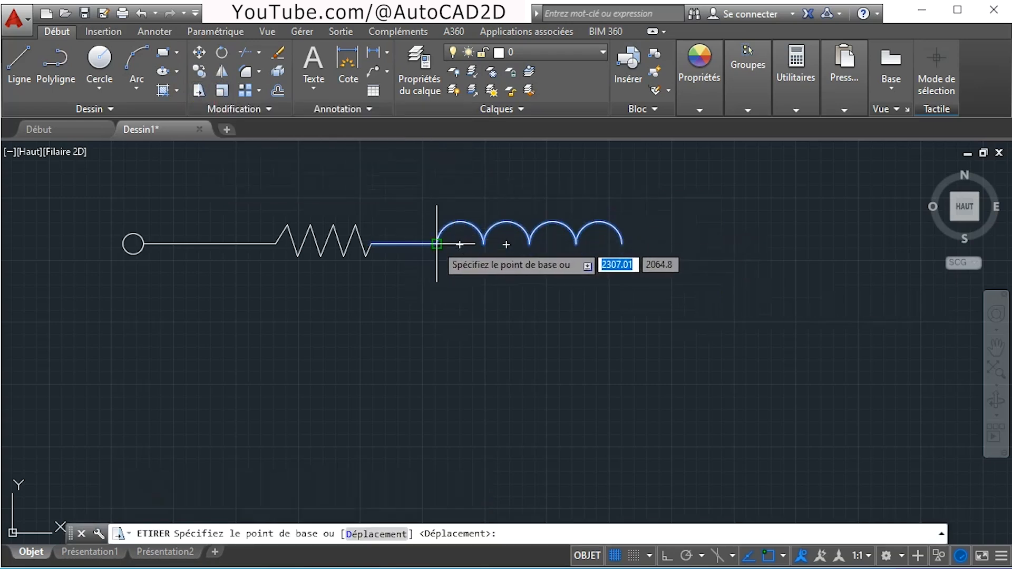
pyautogui.click(622, 243)
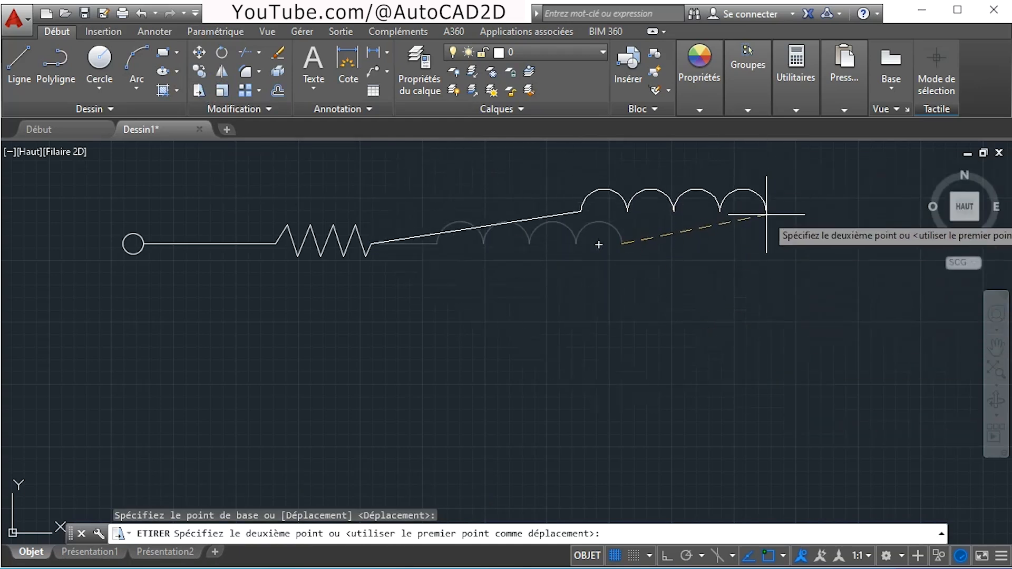
pyautogui.click(664, 557)
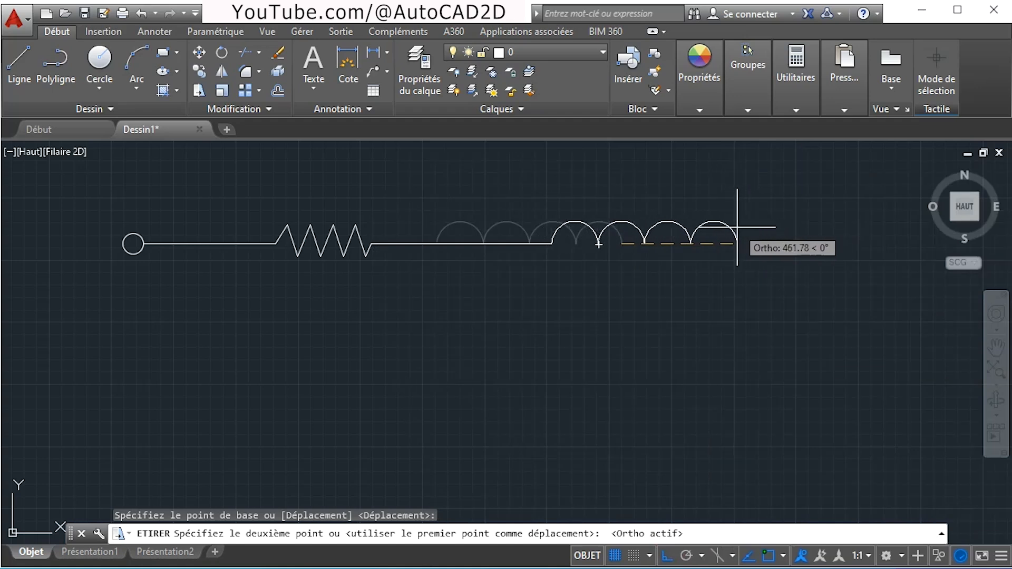
pyautogui.click(737, 227)
pyautogui.scroll(-6, 606, 275)
pyautogui.moveTo(698, 280); pyautogui.dragTo(501, 269, button='middle')
pyautogui.scroll(2, 431, 259)
pyautogui.scroll(2, 430, 254)
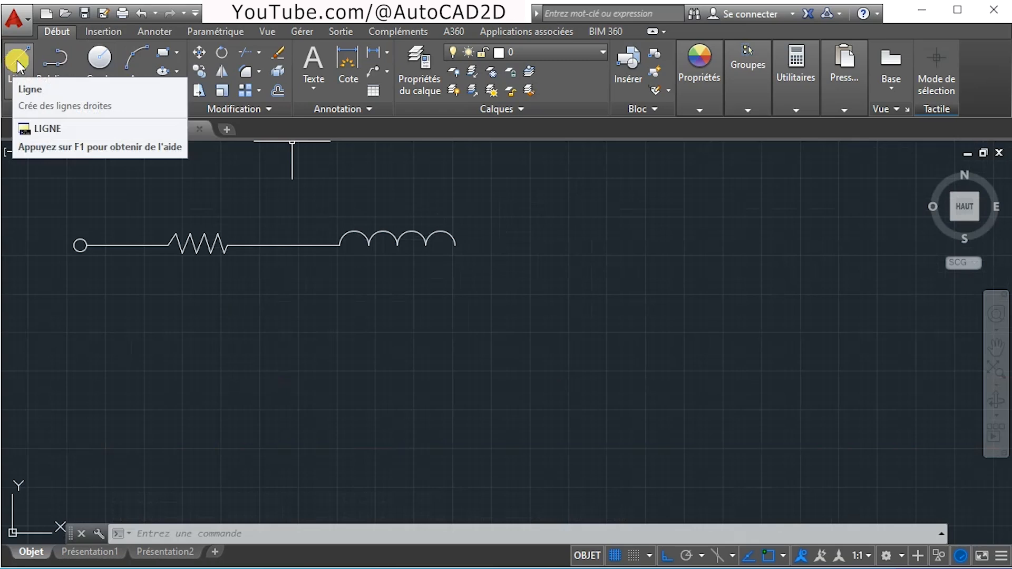
# Mirror the line between the zigzag and the coil about a vertical axis through the coil's middle, keeping the source line.
pyautogui.click(306, 244)
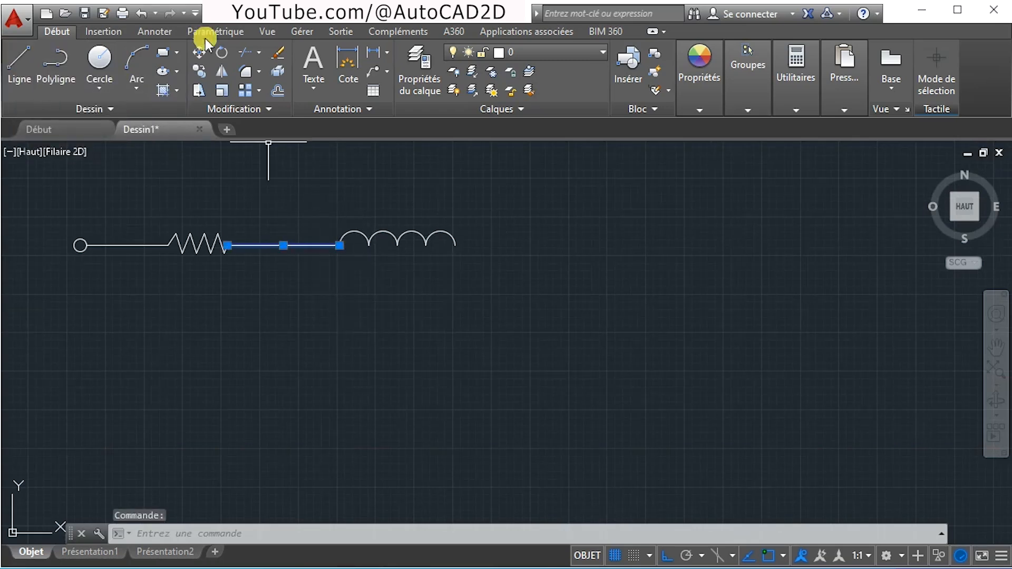
pyautogui.scroll(2, 374, 255)
pyautogui.moveTo(350, 258); pyautogui.dragTo(511, 316, button='middle')
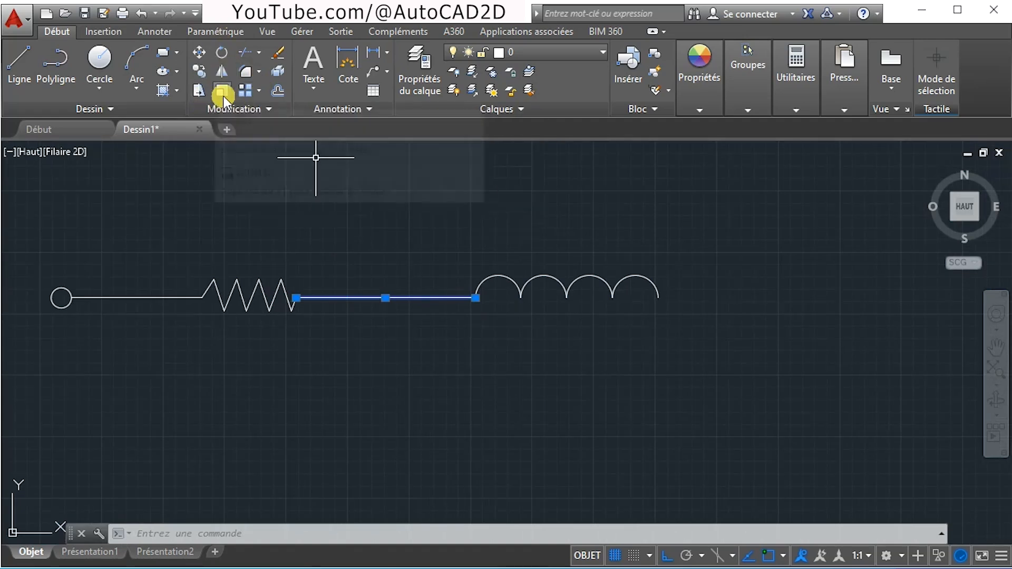
pyautogui.click(219, 72)
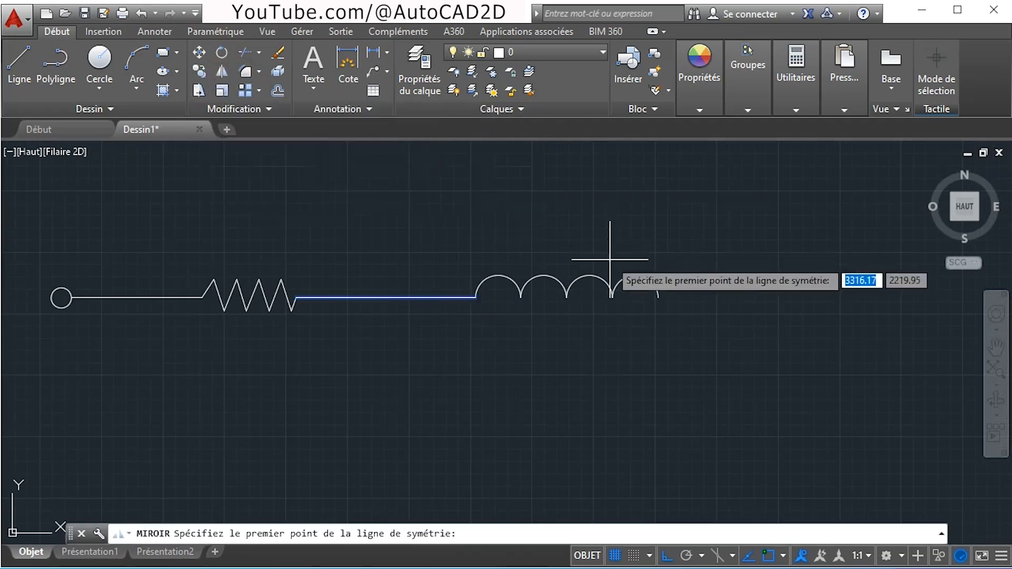
pyautogui.click(566, 298)
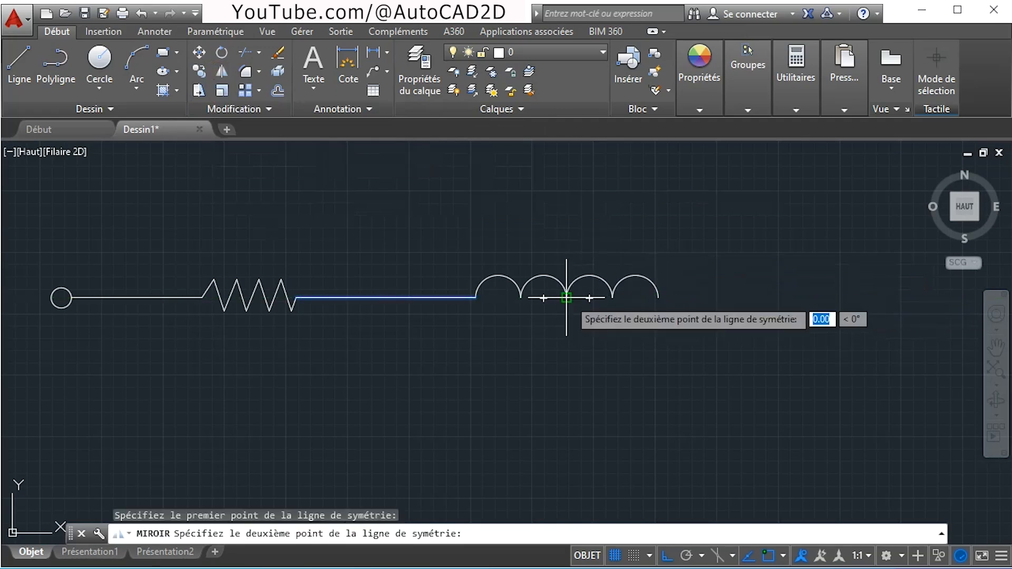
pyautogui.click(577, 164)
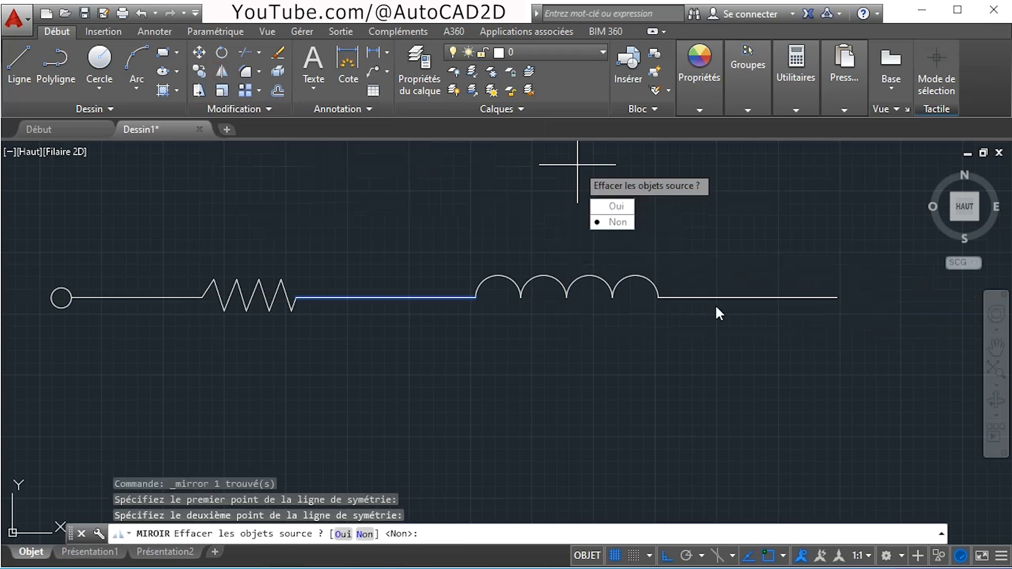
pyautogui.click(613, 222)
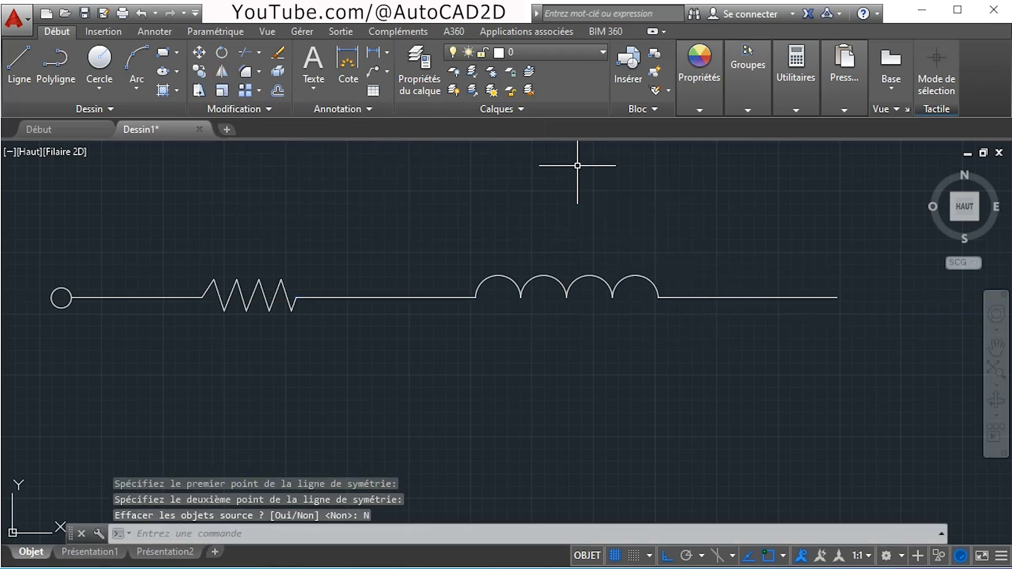
# Draw a short vertical line upward from the free end of the lead line after the coil.
pyautogui.scroll(-2, 753, 314)
pyautogui.moveTo(750, 305); pyautogui.dragTo(599, 288, button='middle')
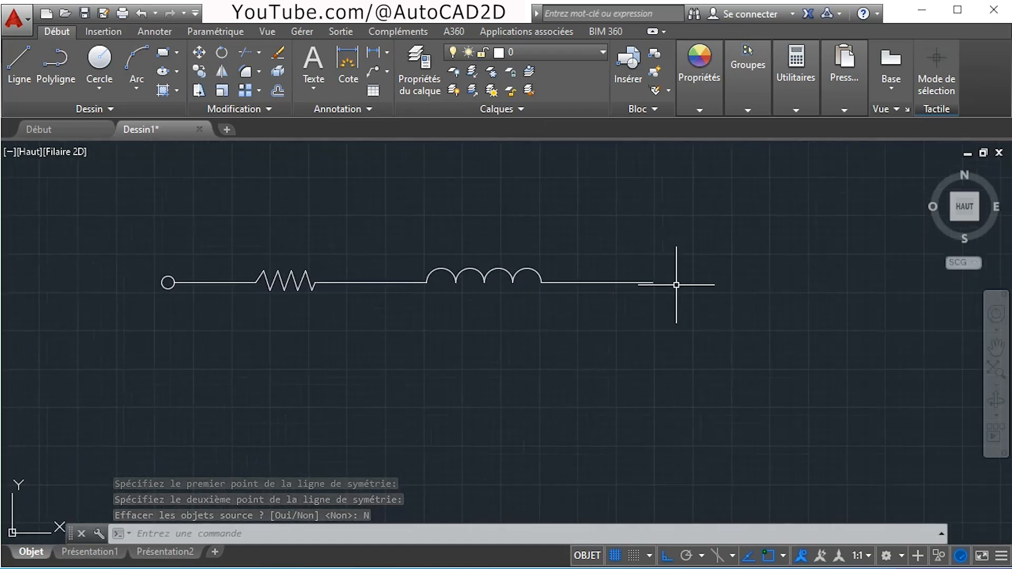
pyautogui.click(16, 58)
pyautogui.click(654, 275)
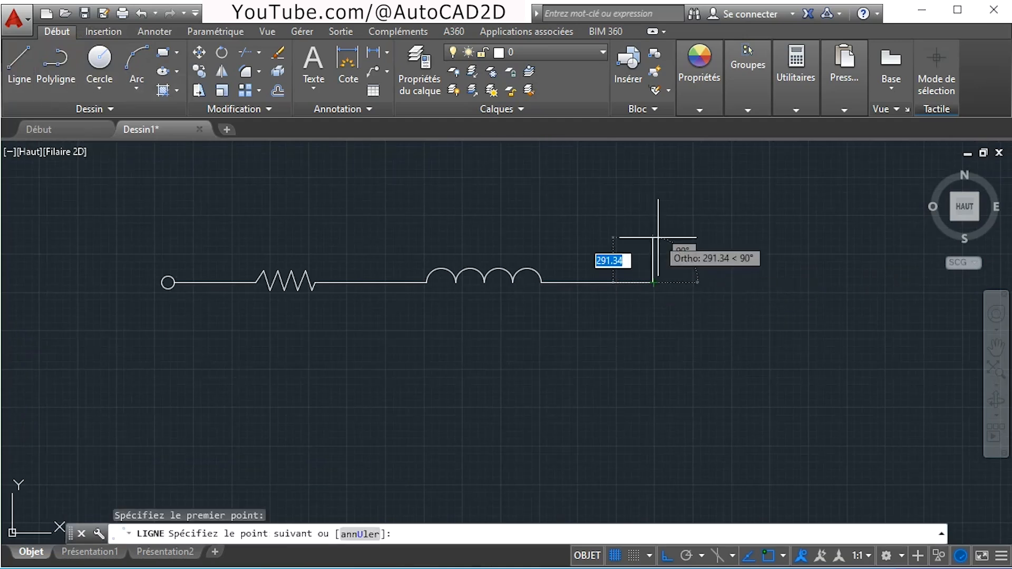
pyautogui.click(657, 253)
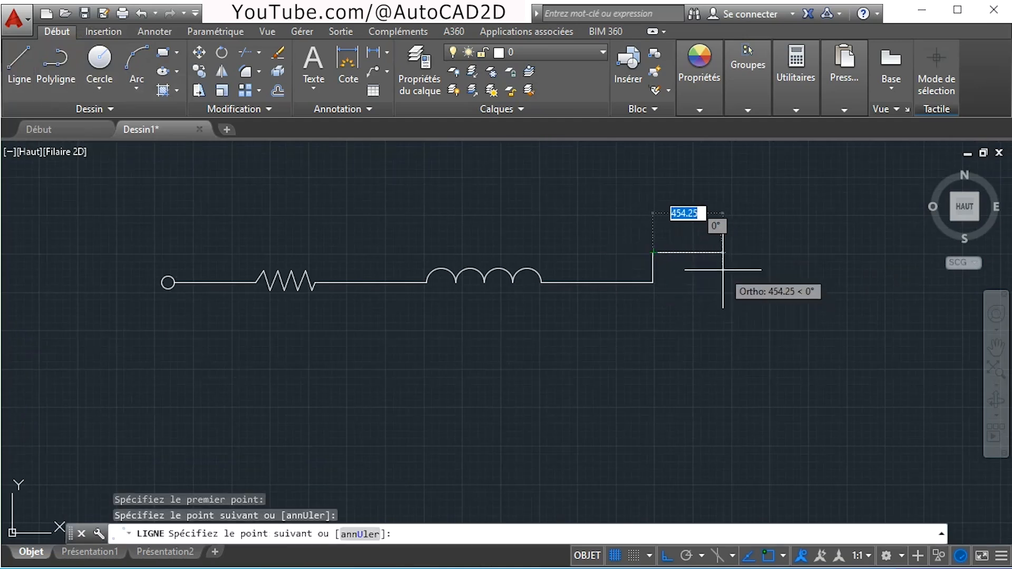
pyautogui.rightClick(723, 253)
pyautogui.click(749, 281)
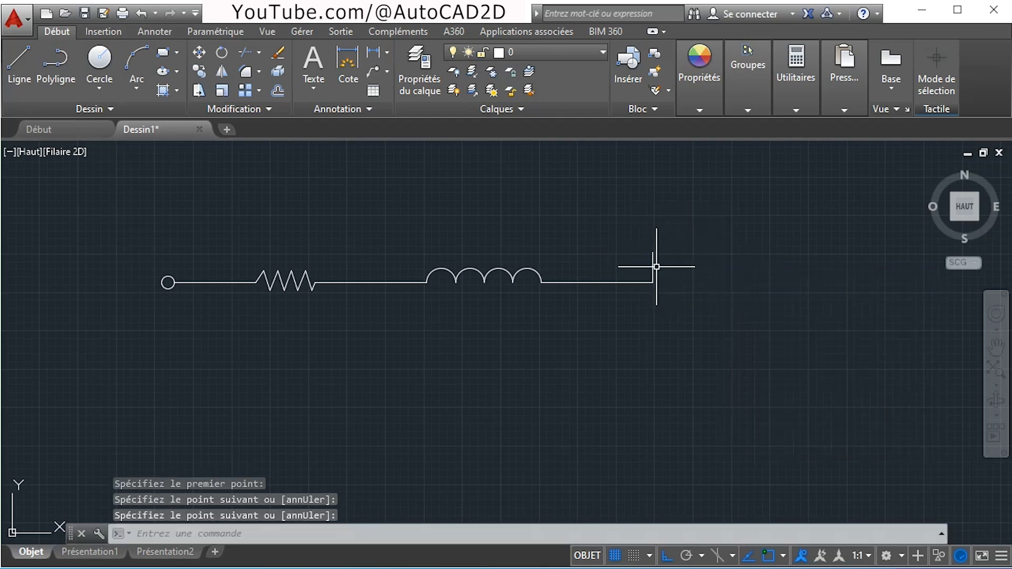
# Mirror the short vertical line downward about the horizontal axis through its lower endpoint, keeping the source line.
pyautogui.click(653, 268)
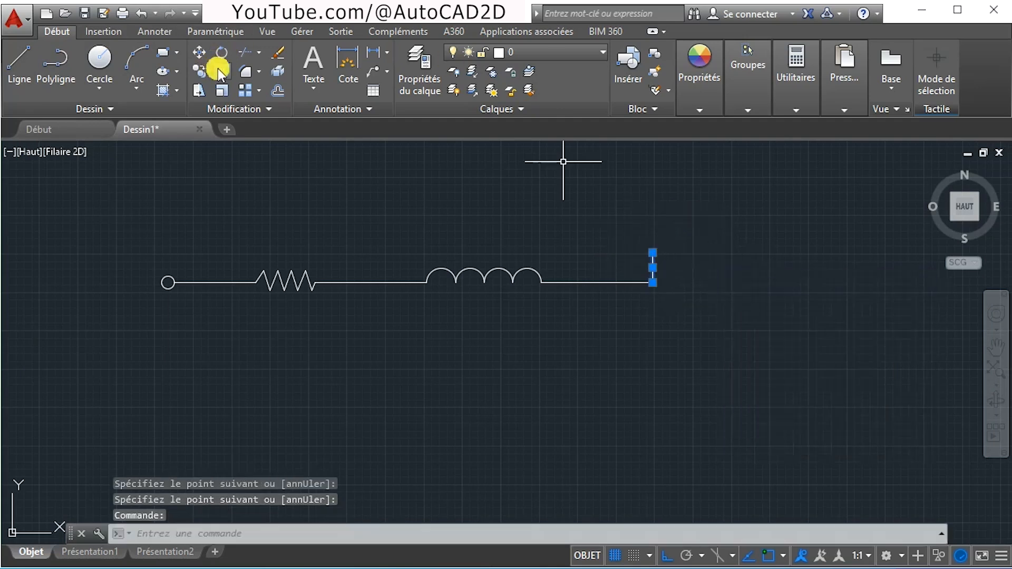
pyautogui.click(218, 70)
pyautogui.click(652, 283)
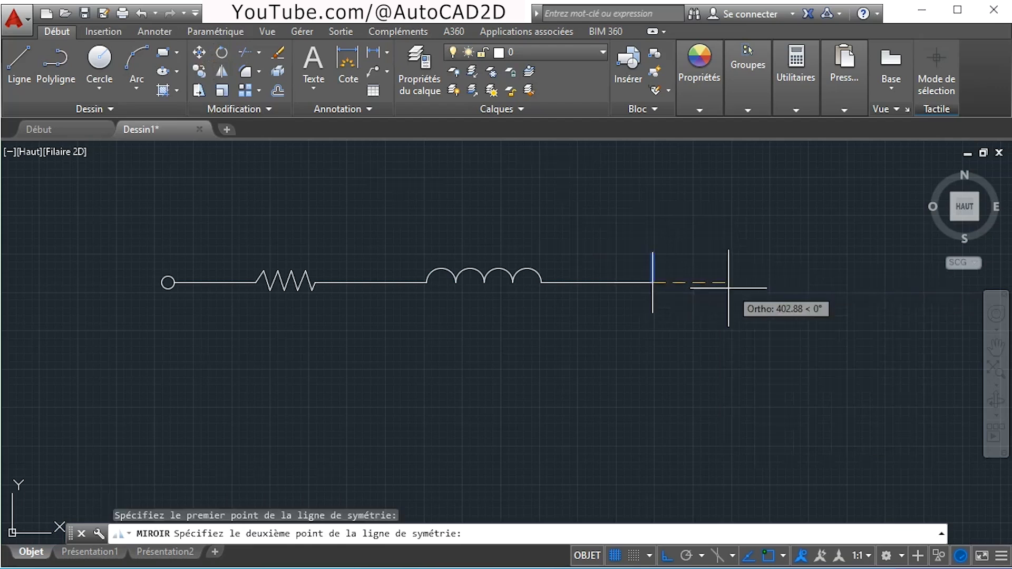
pyautogui.click(747, 288)
pyautogui.click(788, 346)
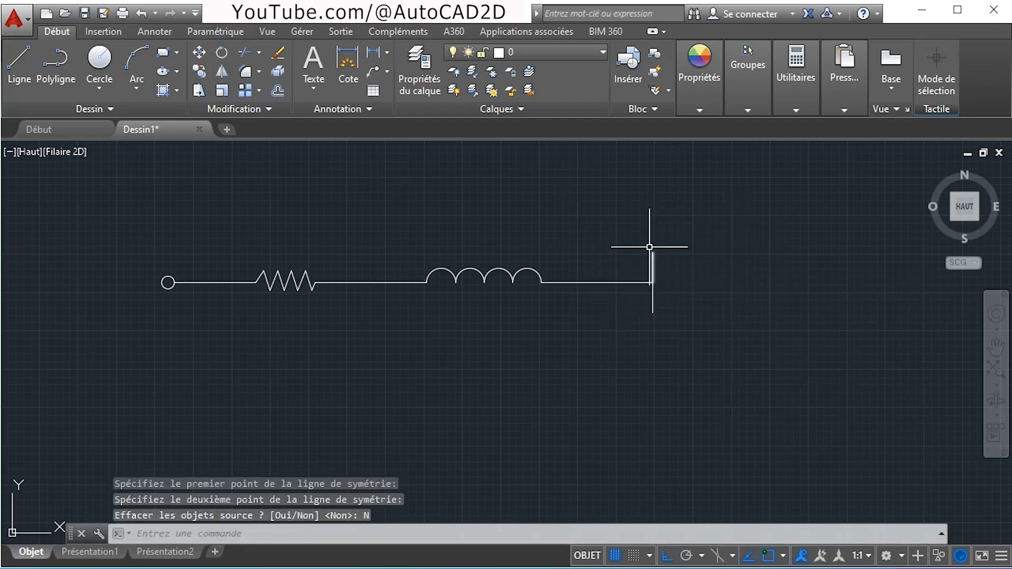
# Copy both vertical line halves a short distance horizontally right to form the capacitor's second plate.
pyautogui.click(626, 195)
pyautogui.click(695, 352)
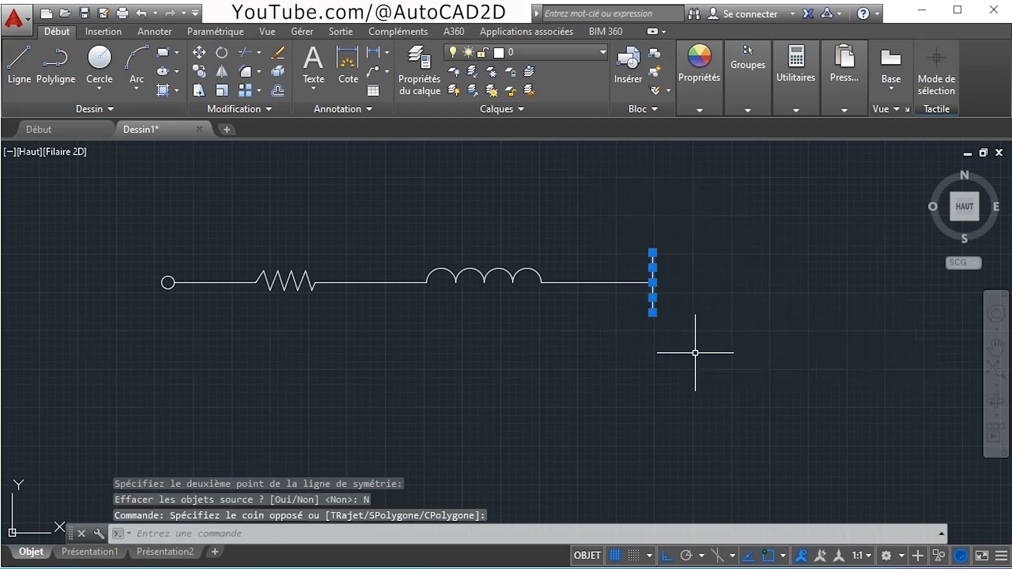
pyautogui.click(201, 71)
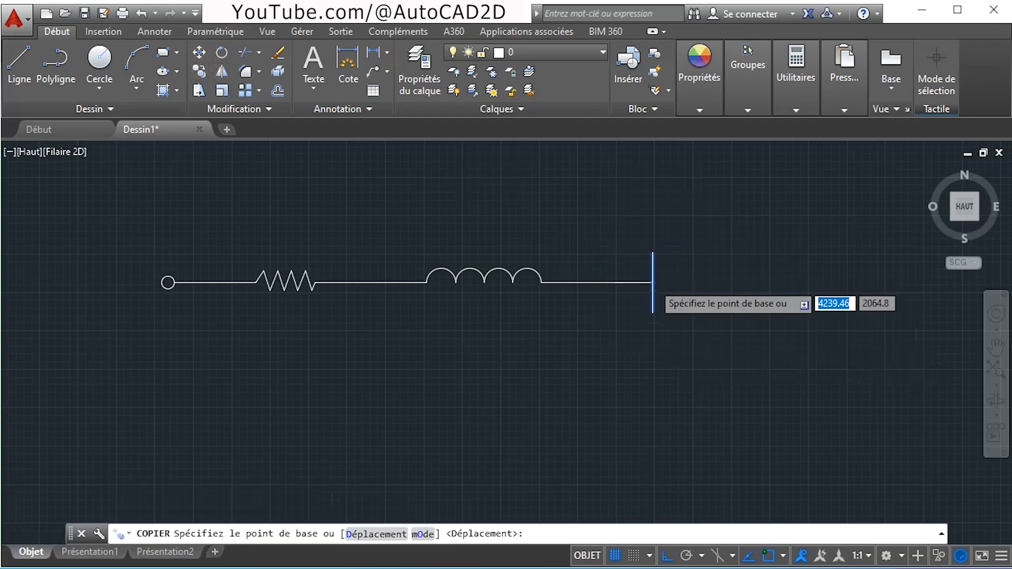
pyautogui.scroll(4, 651, 282)
pyautogui.click(650, 282)
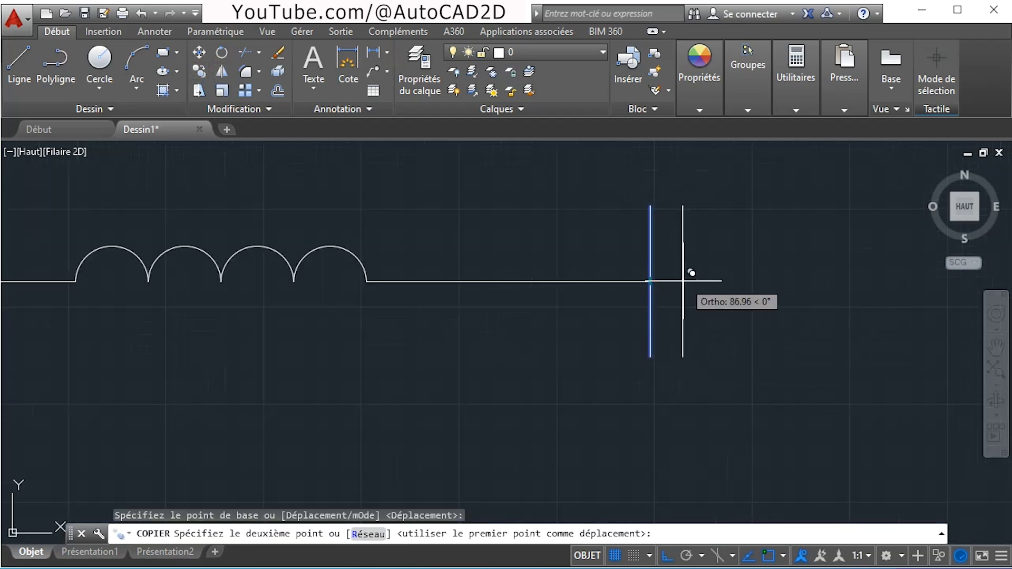
pyautogui.click(712, 281)
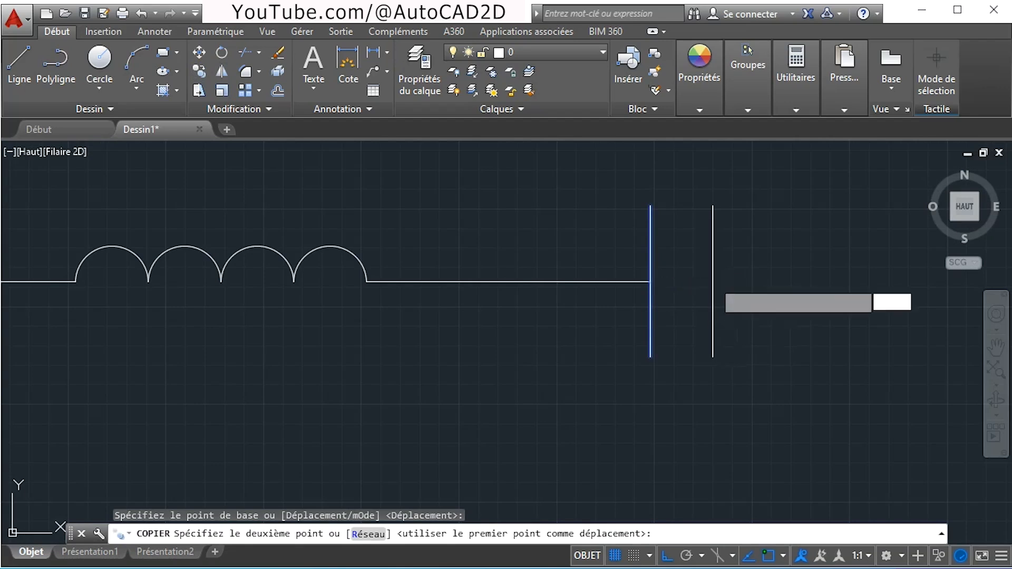
pyautogui.rightClick(819, 281)
pyautogui.click(837, 291)
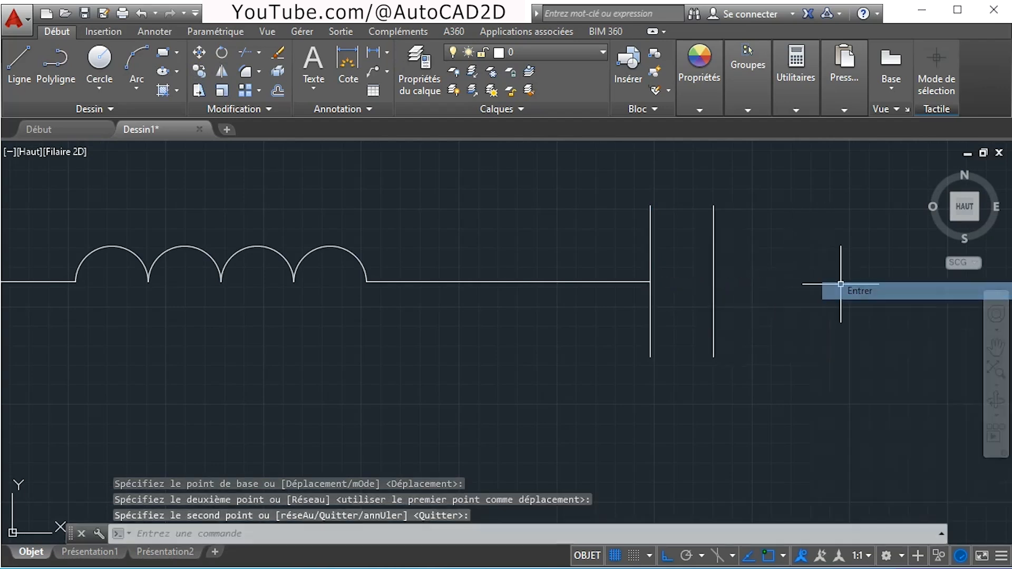
# Copy the lead line between the coil and the capacitor so that it starts at the second plate's midpoint.
pyautogui.scroll(-4, 669, 287)
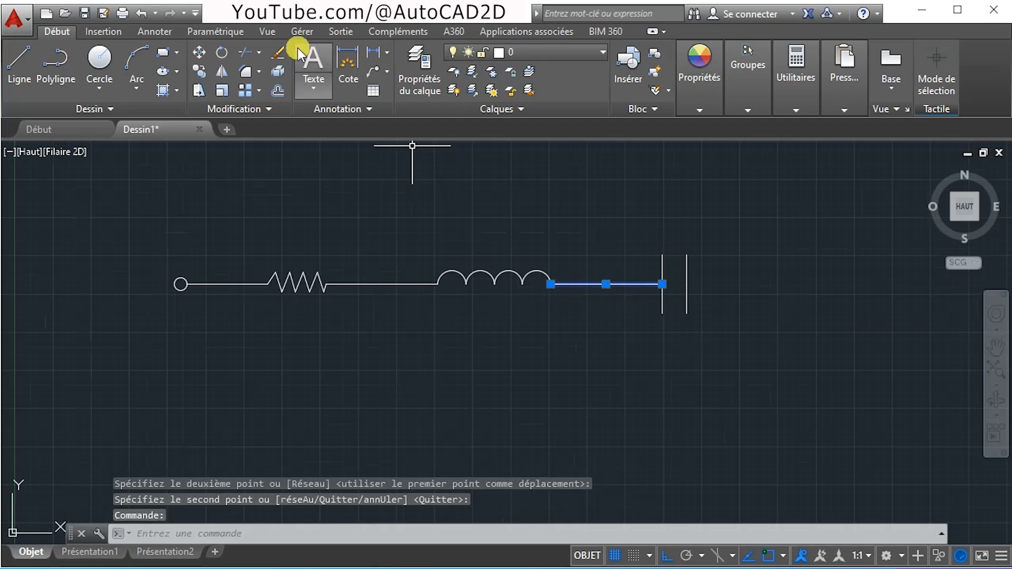
pyautogui.click(199, 74)
pyautogui.click(551, 284)
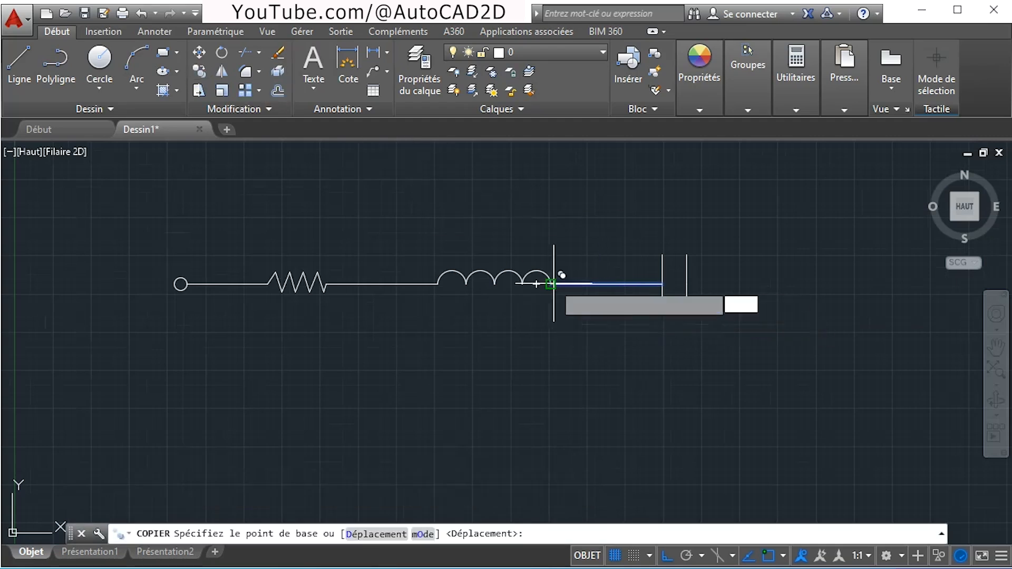
pyautogui.click(687, 284)
pyautogui.scroll(-3, 722, 327)
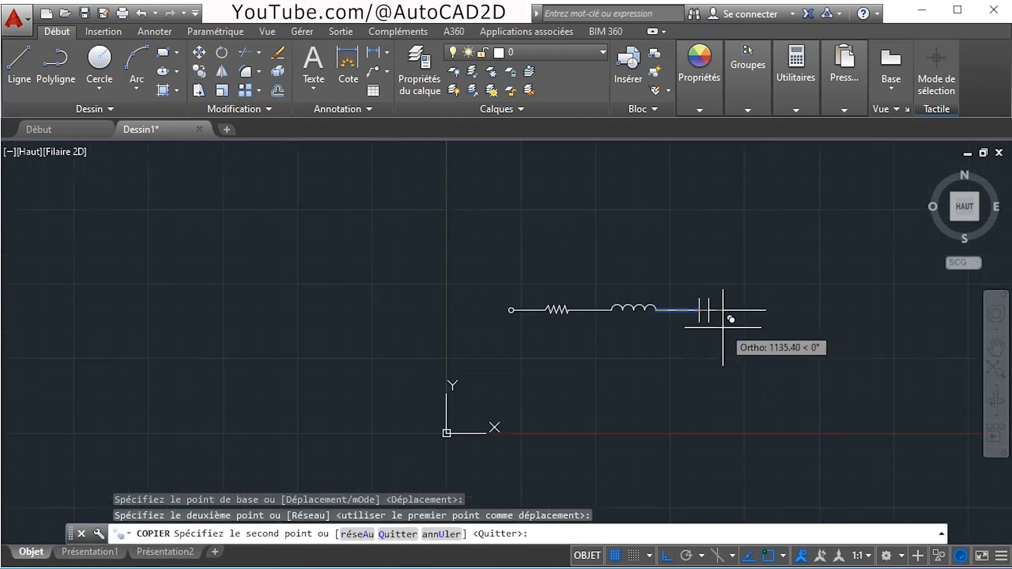
pyautogui.rightClick(686, 389)
pyautogui.click(706, 400)
# Draw a polyline from the free end of the capacitor's right lead straight down, then left to directly below the terminal circle's right edge.
pyautogui.scroll(2, 662, 324)
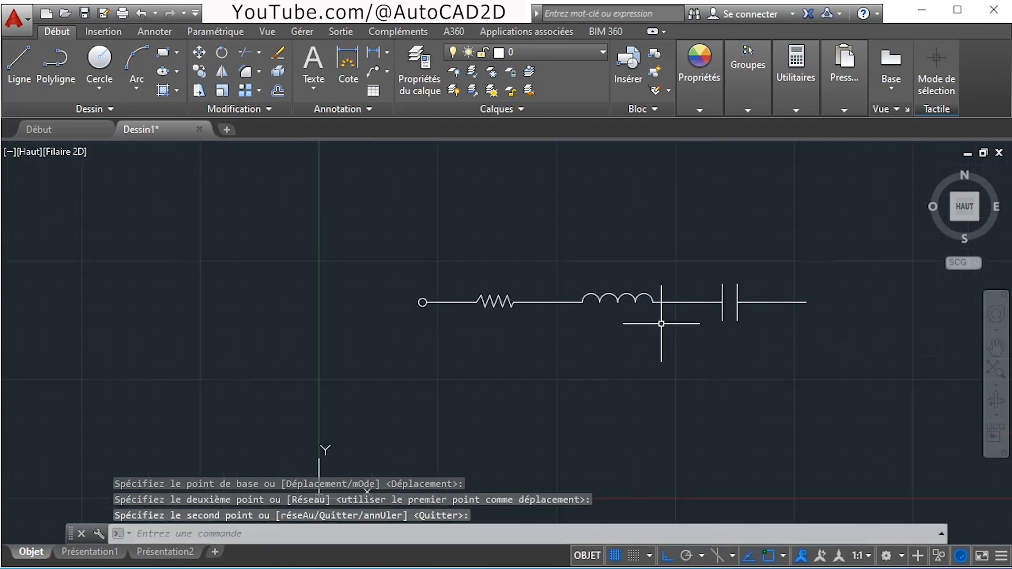
pyautogui.scroll(2, 668, 308)
pyautogui.moveTo(668, 309); pyautogui.dragTo(619, 243, button='middle')
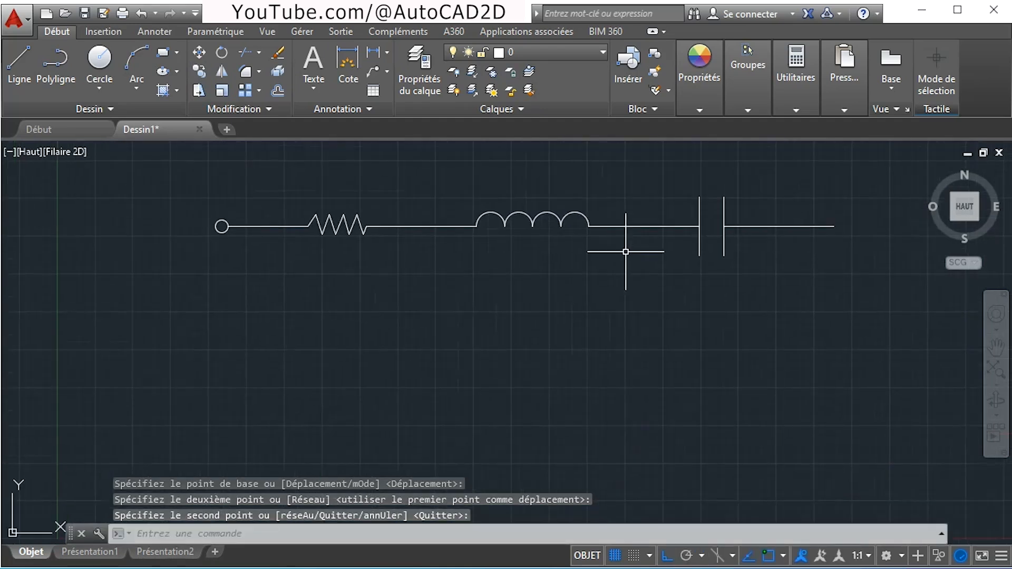
pyautogui.scroll(-2, 626, 251)
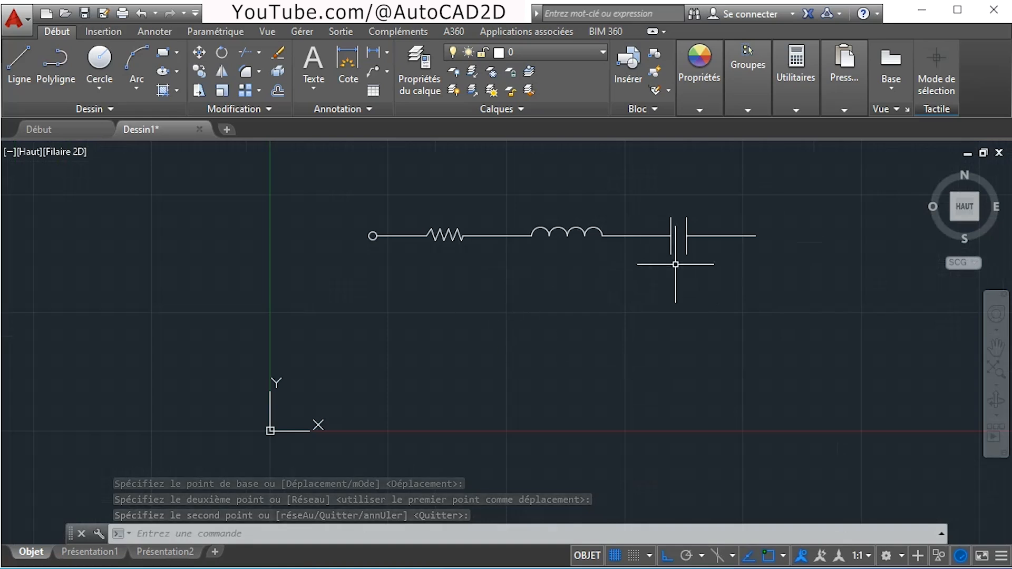
pyautogui.click(55, 69)
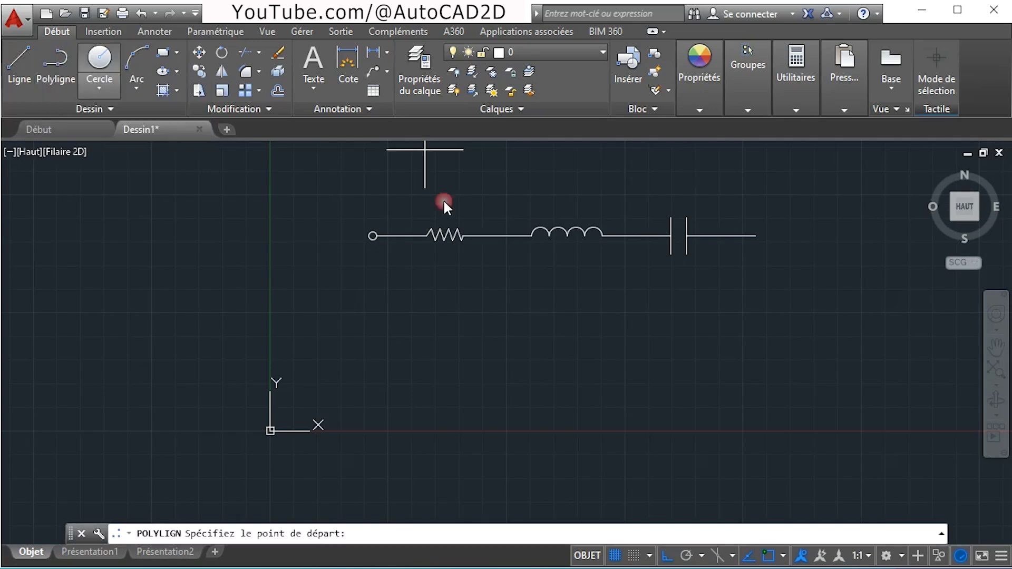
pyautogui.click(756, 235)
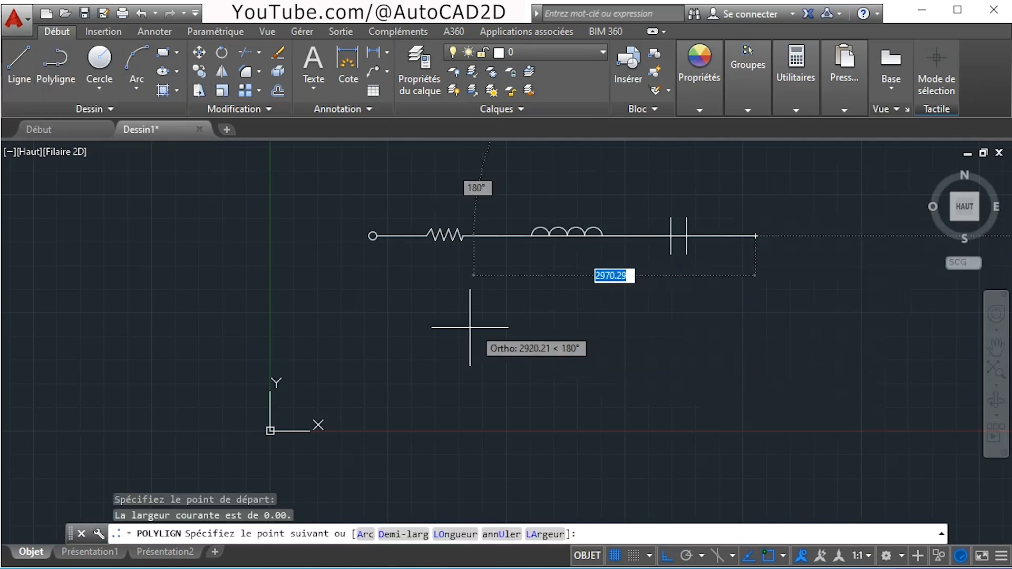
pyautogui.click(749, 380)
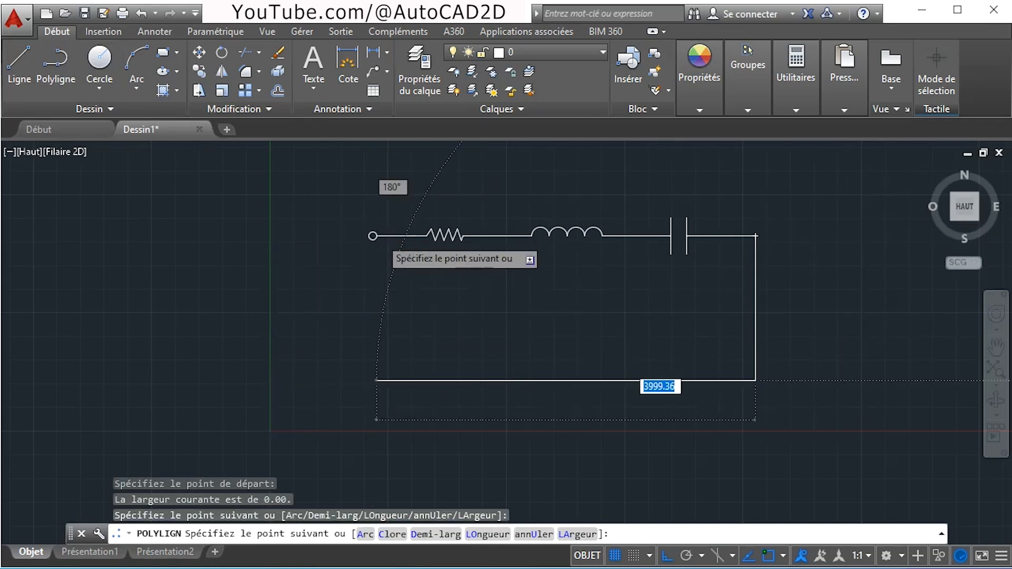
pyautogui.scroll(4, 372, 232)
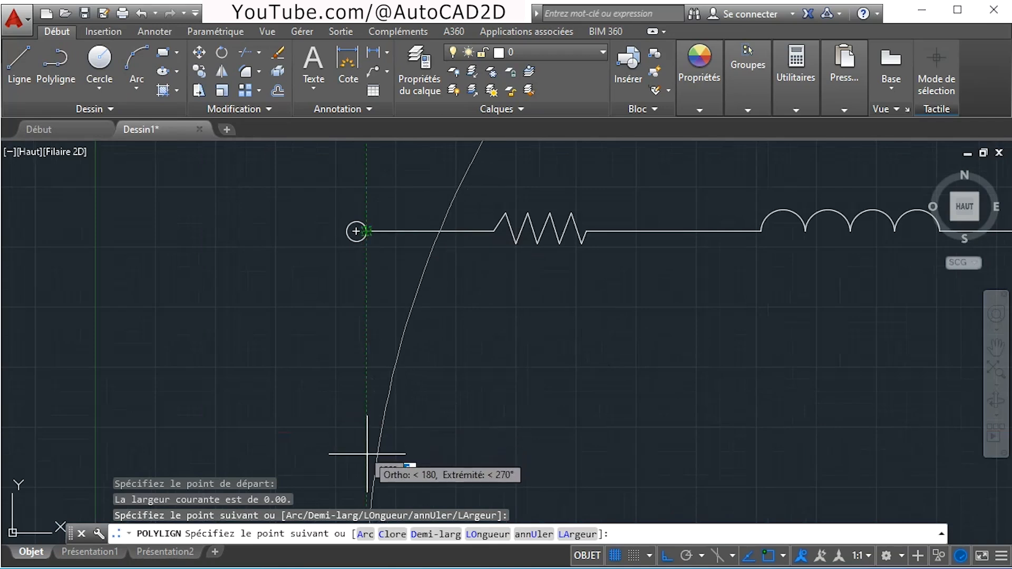
pyautogui.moveTo(367, 424); pyautogui.dragTo(361, 355, button='middle')
pyautogui.scroll(-2, 361, 355)
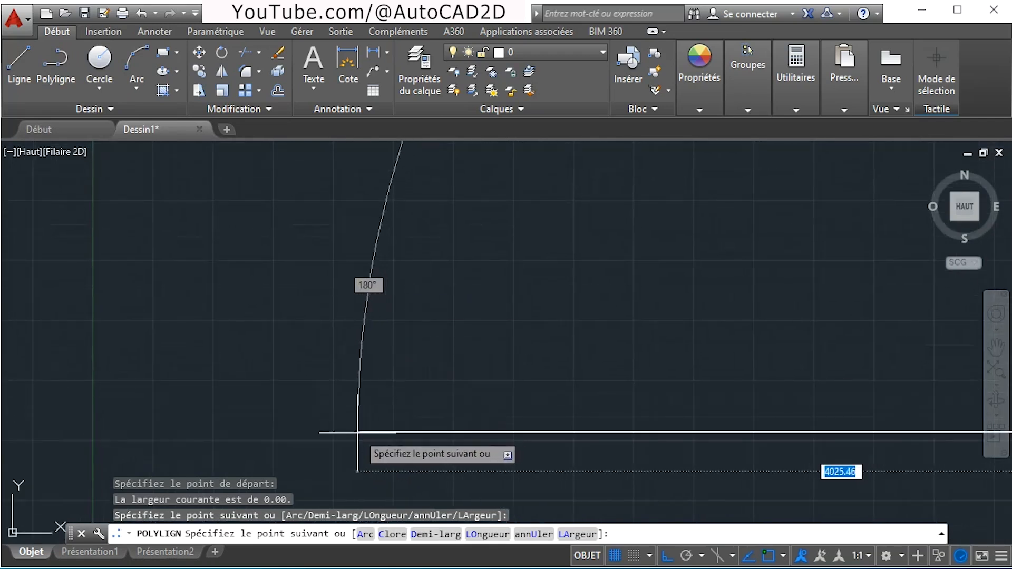
pyautogui.scroll(-2, 358, 432)
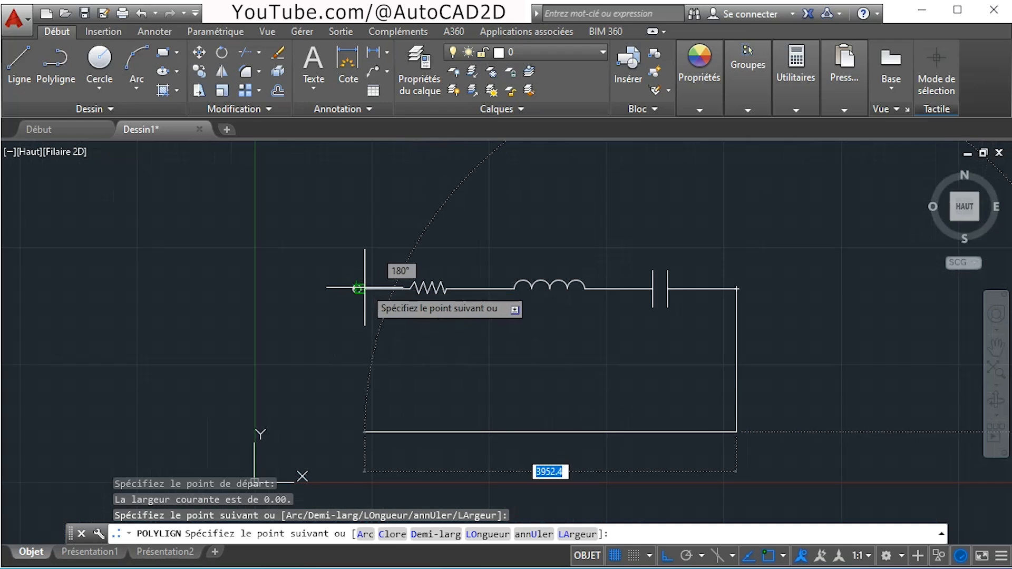
pyautogui.click(362, 428)
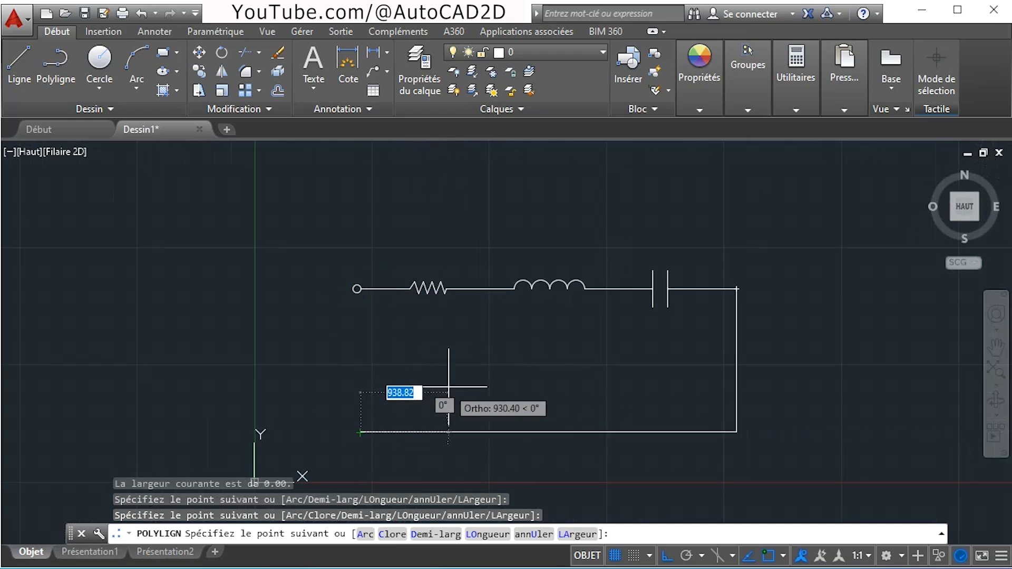
pyautogui.rightClick(449, 389)
pyautogui.click(489, 400)
# Copy the upper terminal circle straight down from its centre to the open end of the return line.
pyautogui.scroll(2, 388, 411)
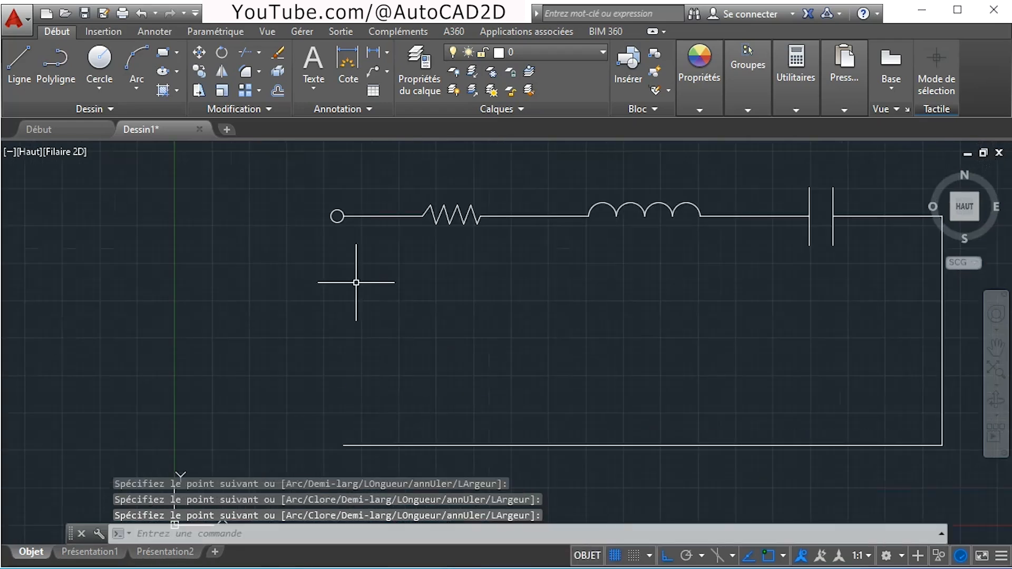
pyautogui.click(318, 190)
pyautogui.click(387, 314)
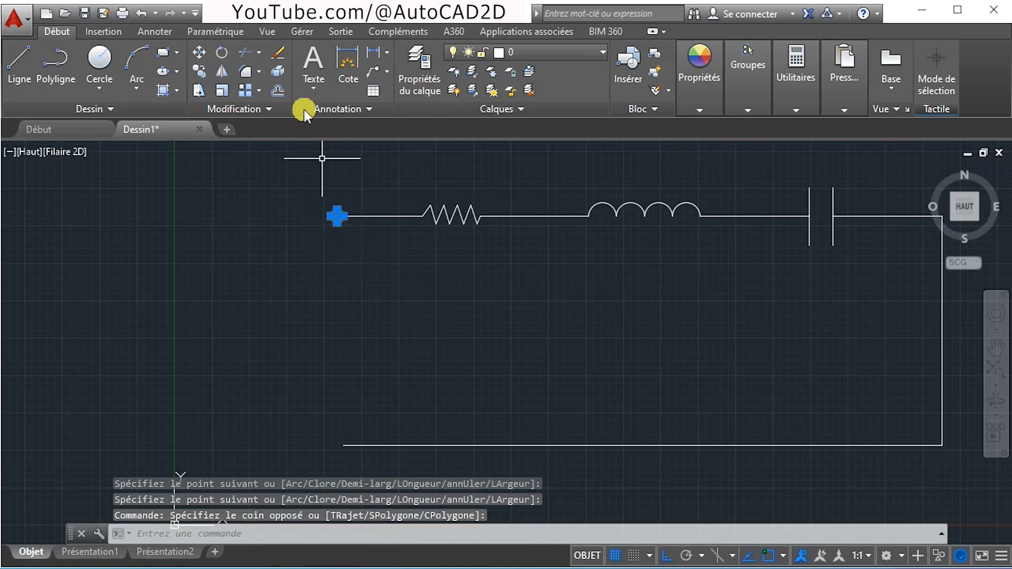
pyautogui.click(199, 70)
pyautogui.click(337, 216)
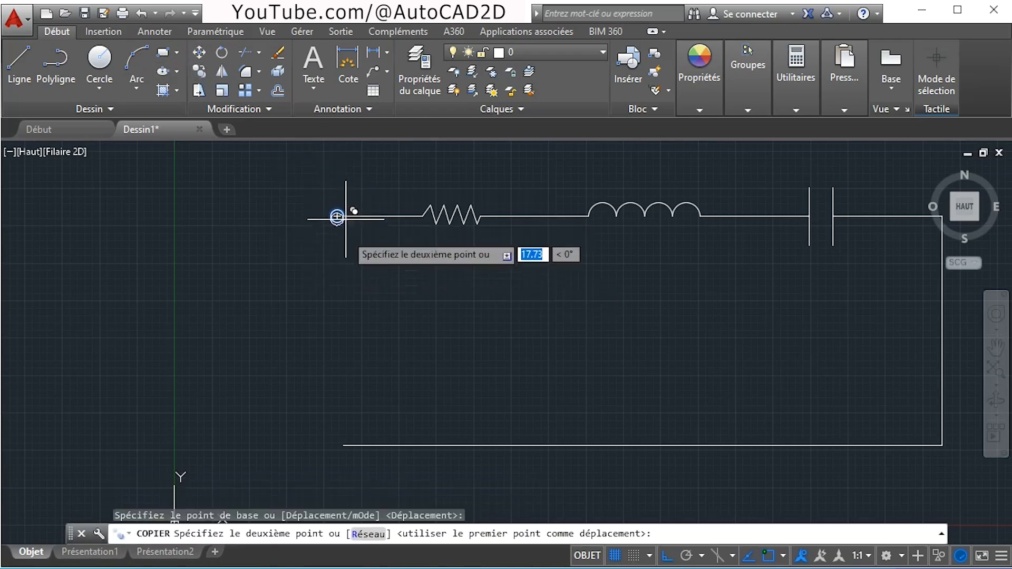
pyautogui.click(337, 447)
pyautogui.rightClick(449, 354)
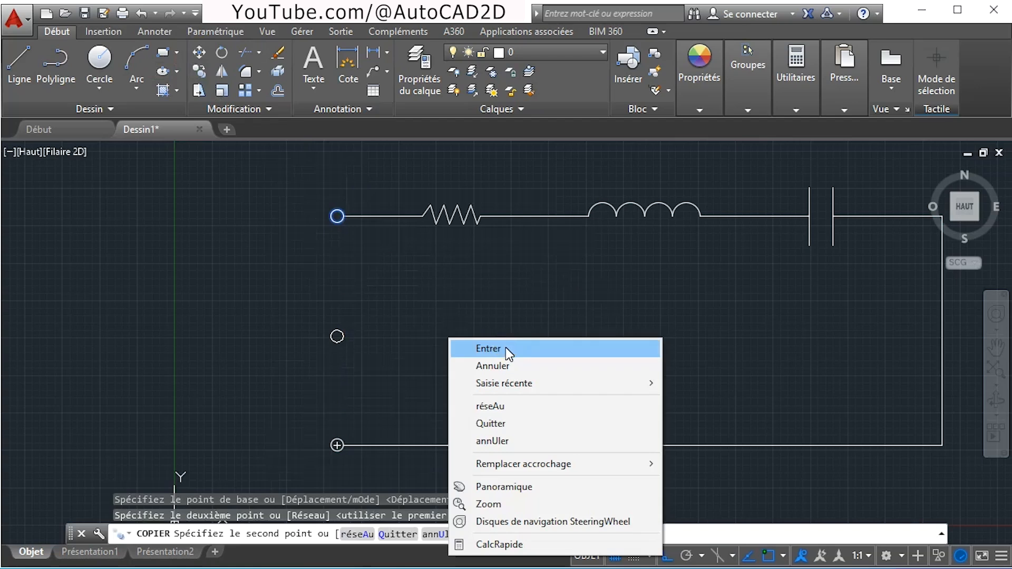
pyautogui.click(505, 347)
# Draw a vertical line between the two terminal circles, leaving a small gap at each end.
pyautogui.scroll(-2, 444, 307)
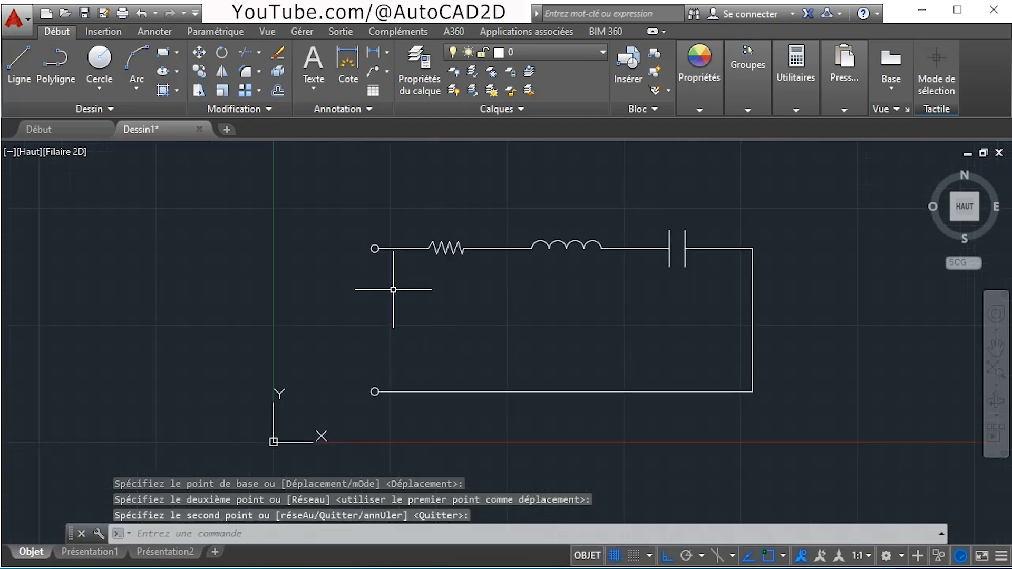
pyautogui.moveTo(501, 328); pyautogui.dragTo(486, 350, button='middle')
pyautogui.scroll(2, 486, 350)
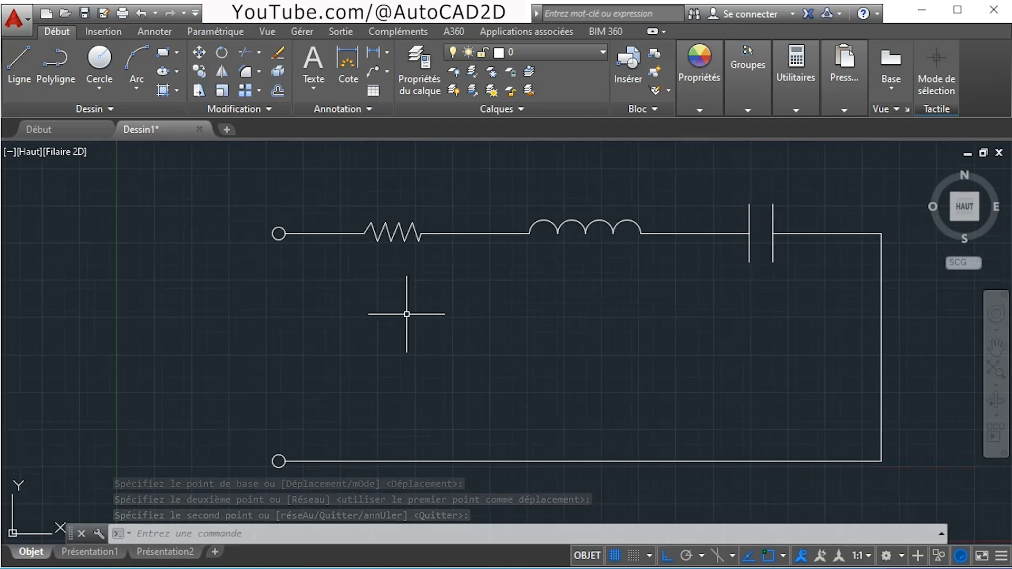
pyautogui.click(20, 63)
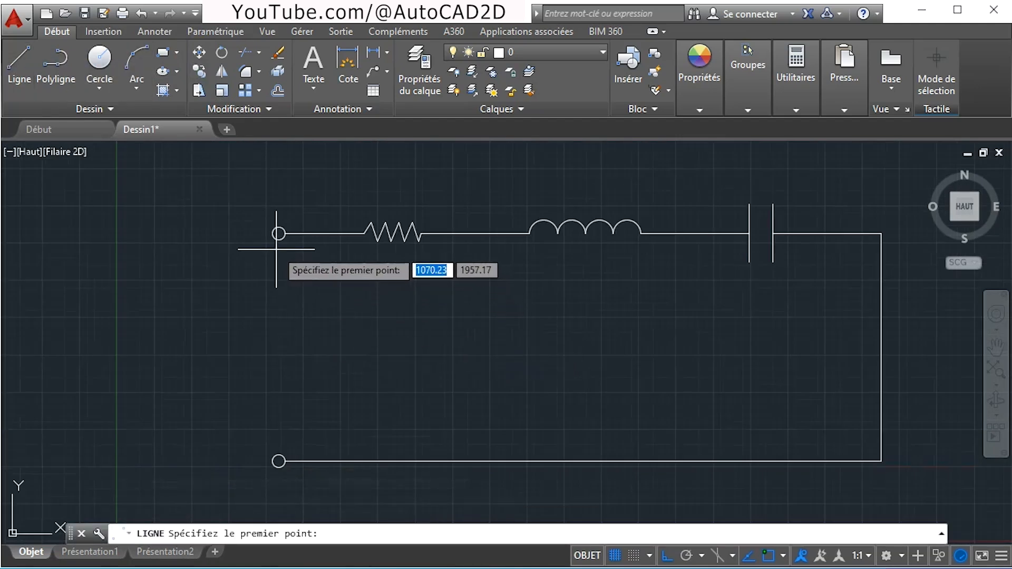
pyautogui.click(279, 233)
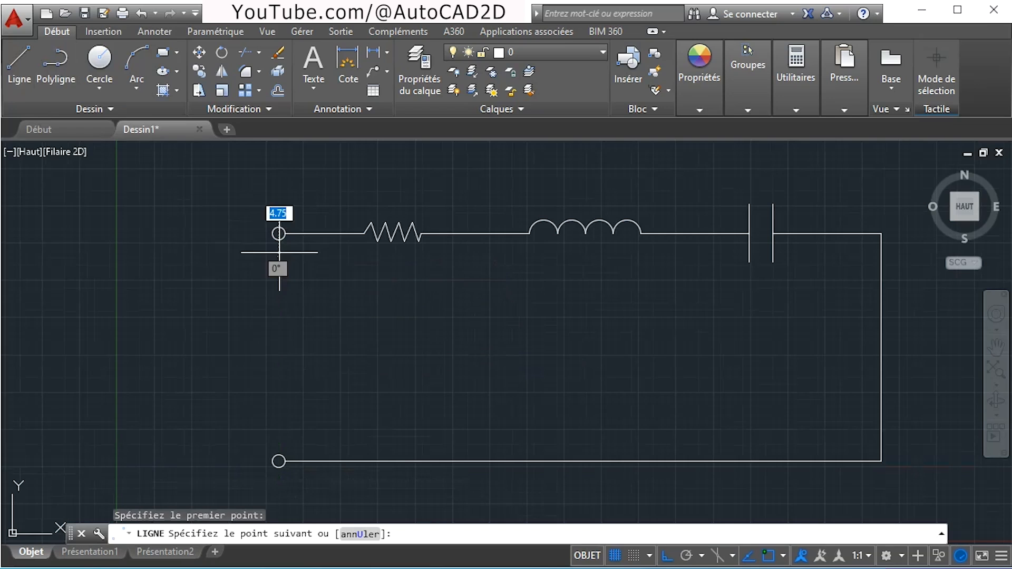
pyautogui.click(279, 445)
pyautogui.rightClick(409, 302)
pyautogui.click(452, 317)
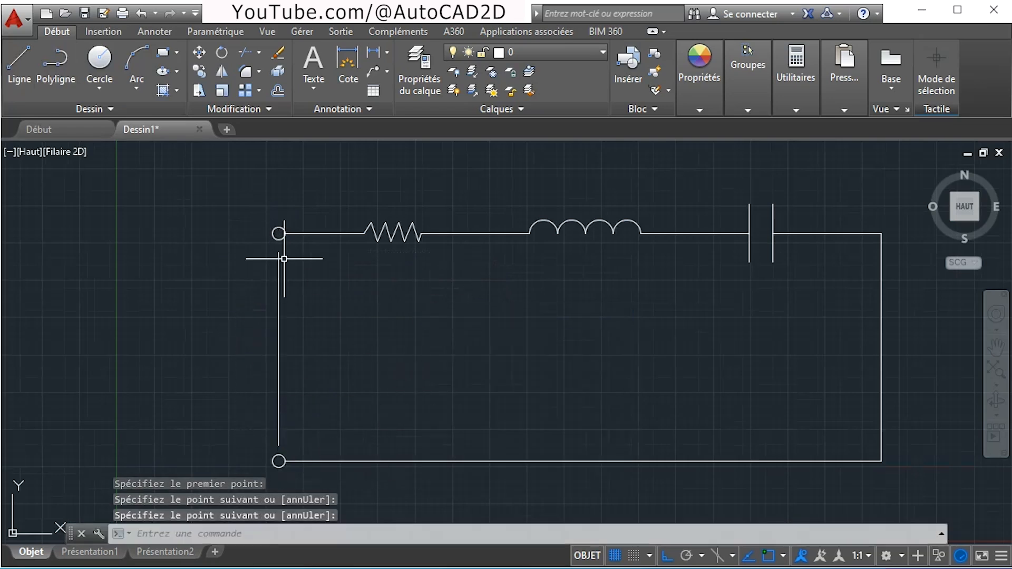
# With Ortho off, draw a line about 310 units long at 45° down to the right from the vertical line's upper end.
pyautogui.click(21, 61)
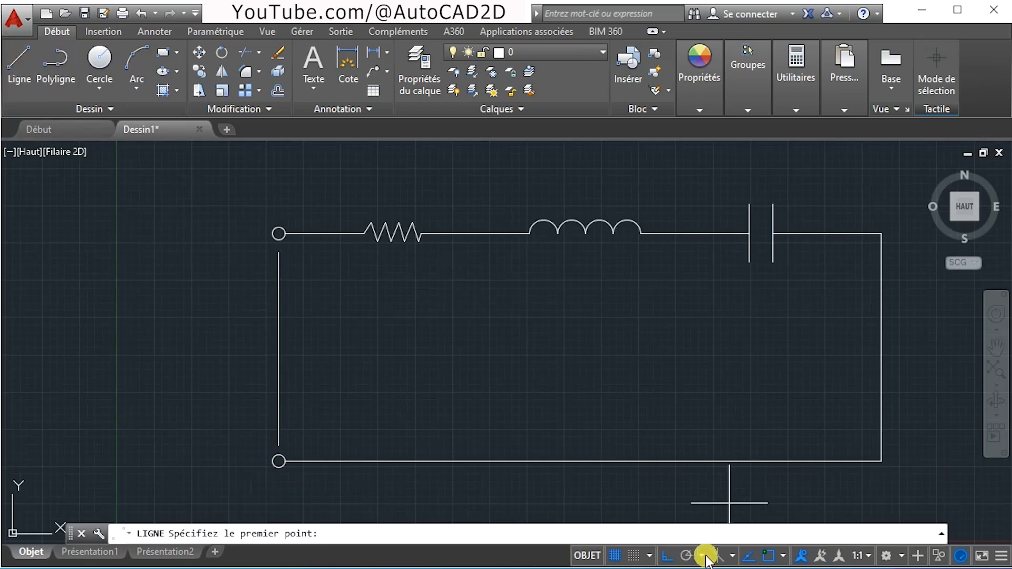
pyautogui.click(667, 555)
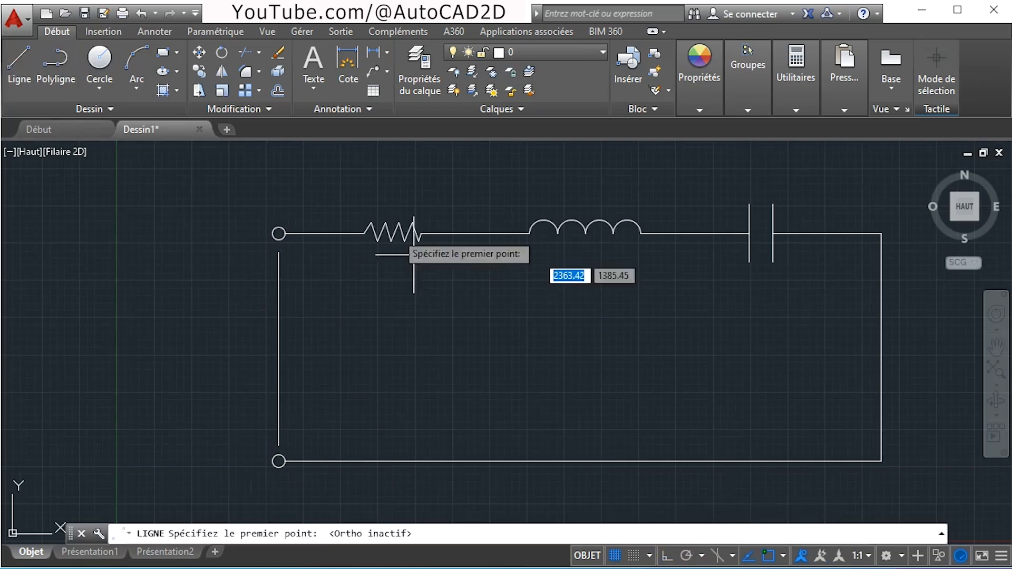
pyautogui.click(278, 253)
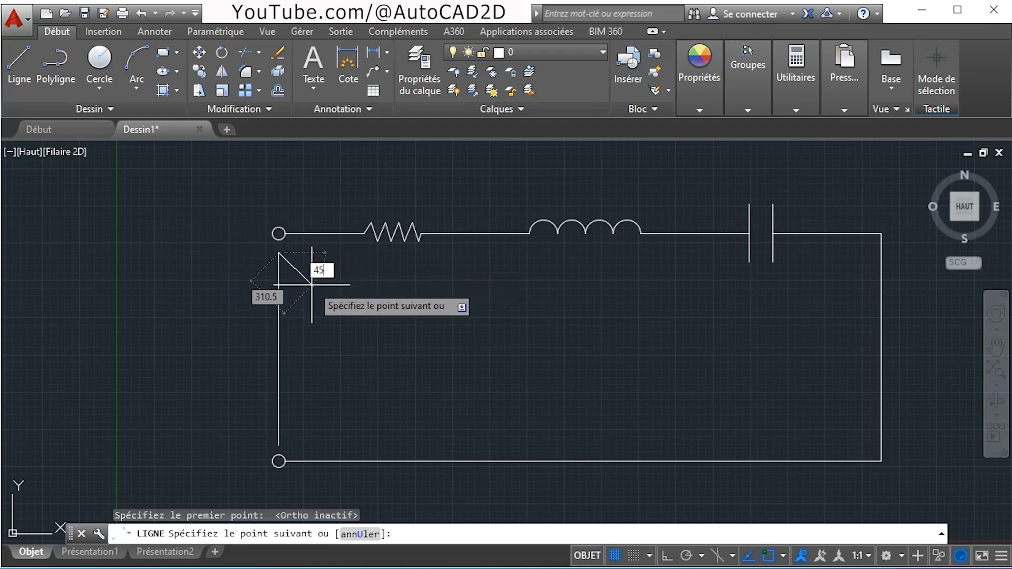
pyautogui.press('Return')
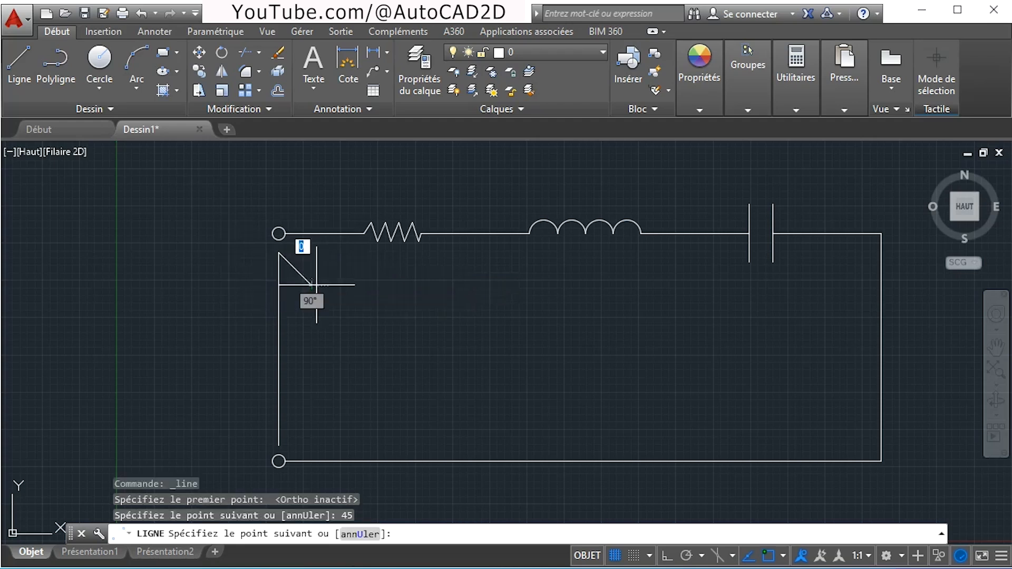
pyautogui.rightClick(470, 321)
pyautogui.click(539, 352)
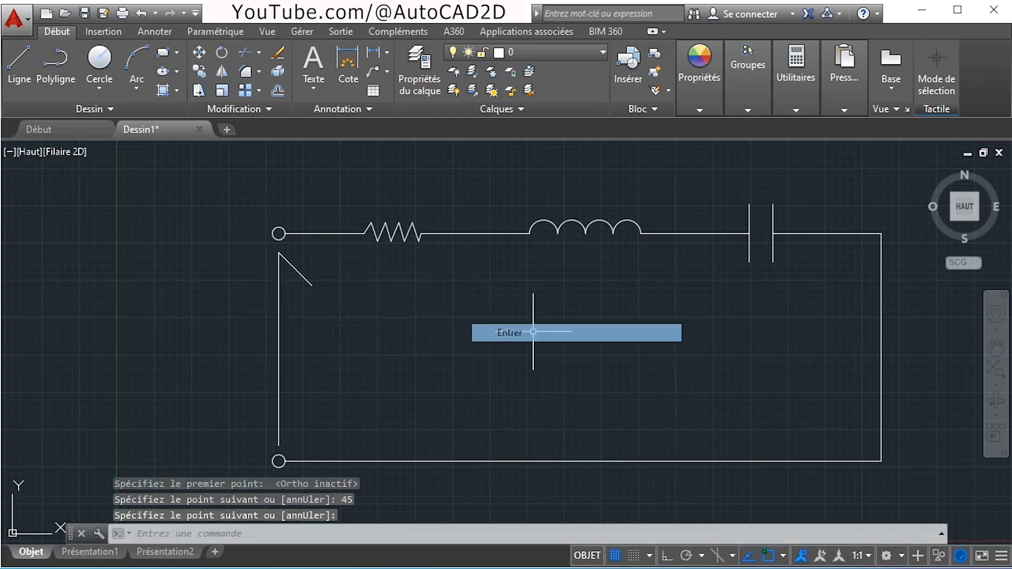
pyautogui.press('Return')
# Mirror the diagonal arrowhead line about the vertical line, keeping the source line.
pyautogui.click(304, 276)
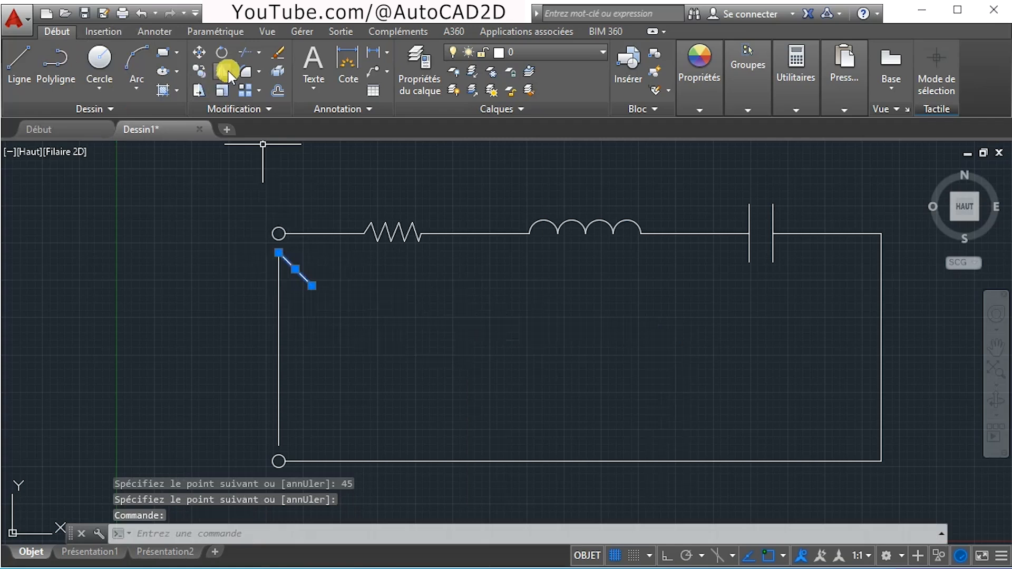
pyautogui.click(222, 73)
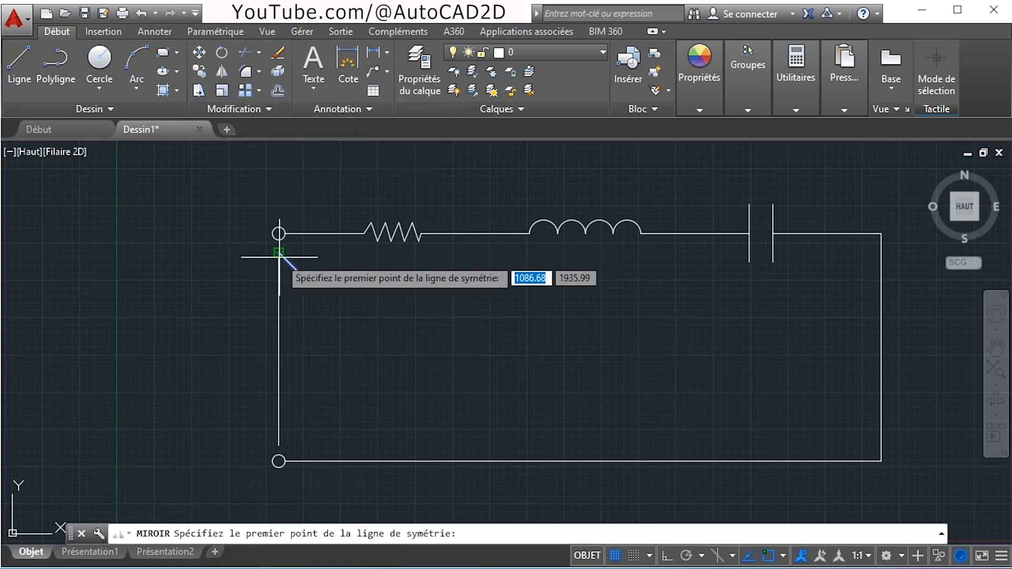
pyautogui.click(278, 253)
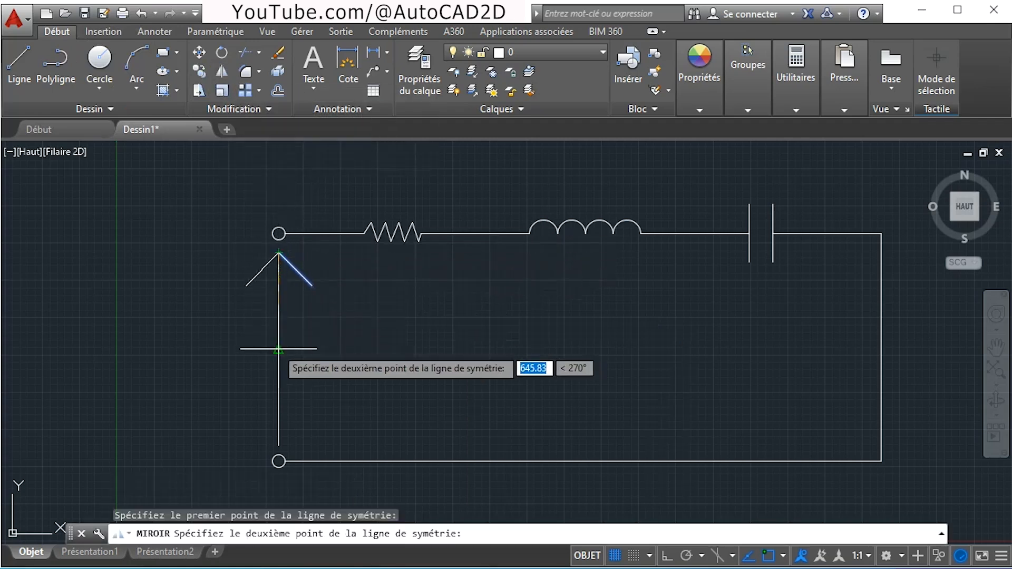
pyautogui.click(284, 164)
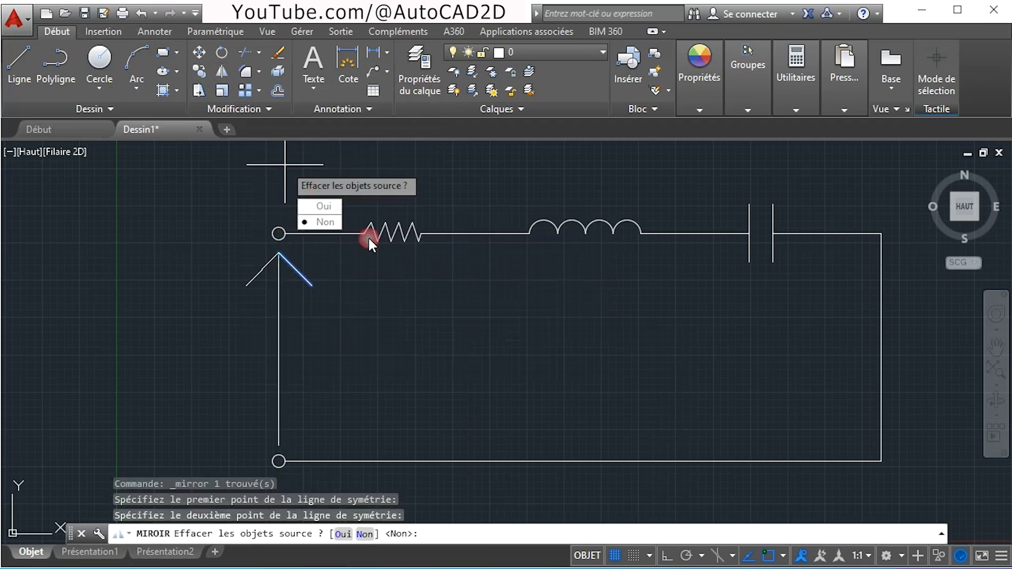
pyautogui.click(320, 223)
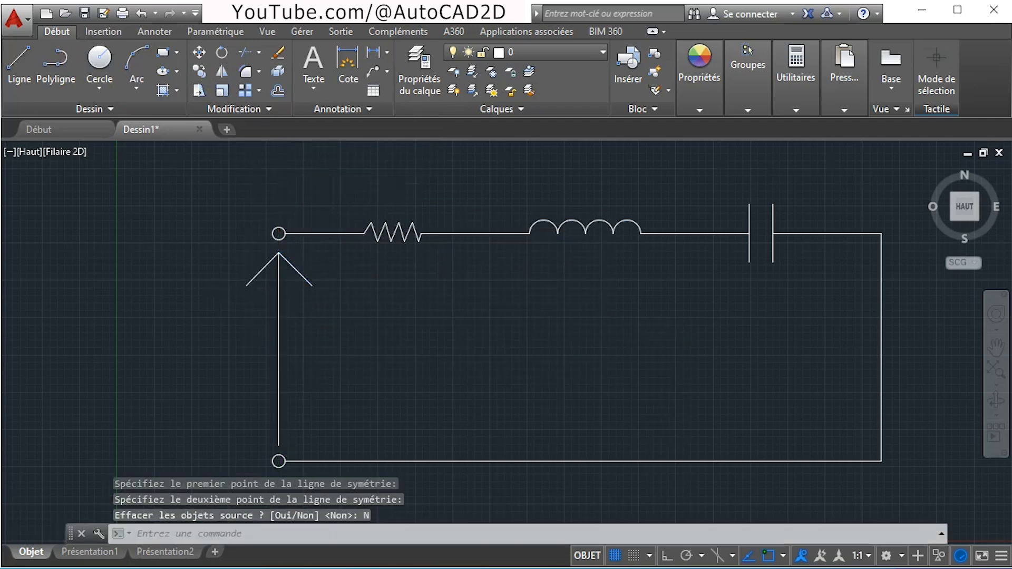
# Stretch the right arrowhead line's free end inward to a steeper line about 273 units long, and delete the left arrowhead line.
pyautogui.scroll(4, 317, 269)
pyautogui.scroll(-2, 226, 289)
pyautogui.scroll(4, 260, 278)
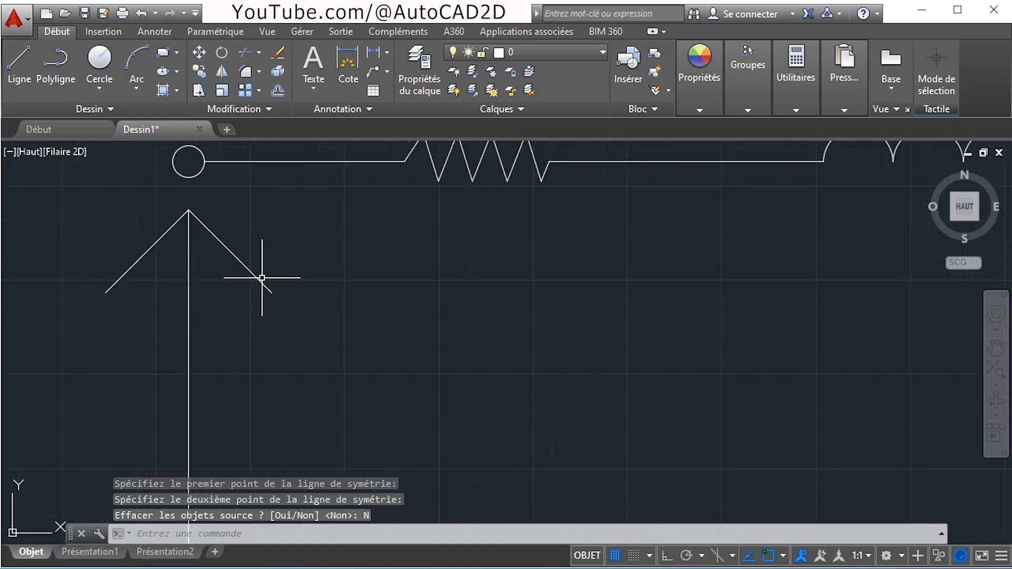
pyautogui.scroll(-6, 259, 296)
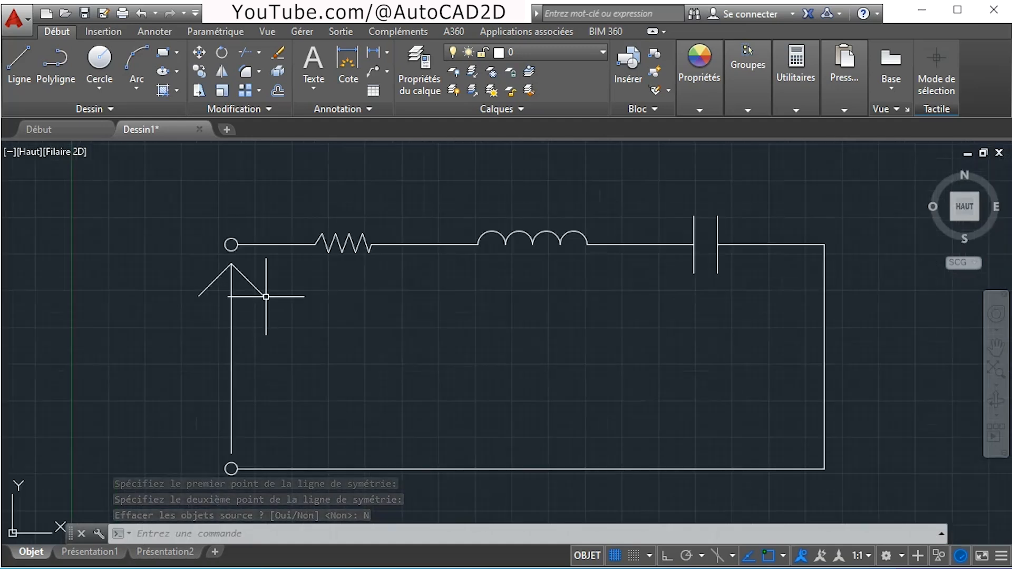
pyautogui.click(266, 297)
pyautogui.click(263, 307)
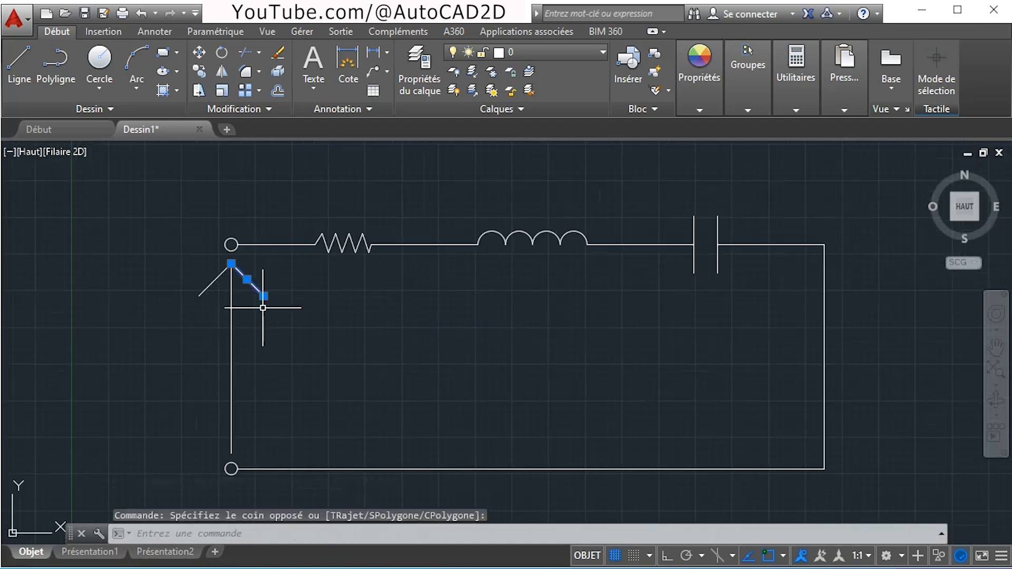
pyautogui.click(262, 296)
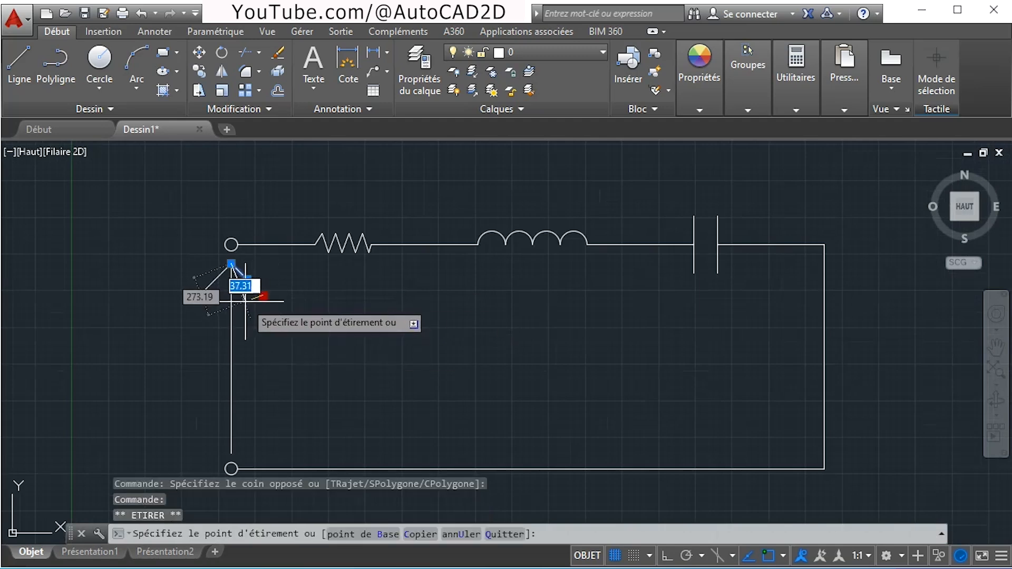
pyautogui.press('Escape')
pyautogui.click(210, 288)
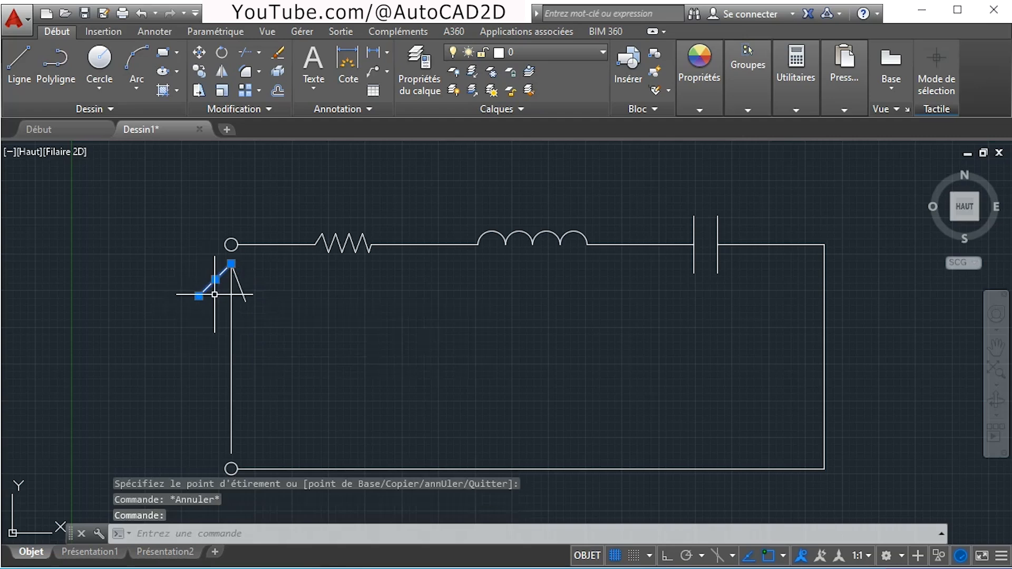
pyautogui.press('Delete')
# Try to mirror the steeper arrowhead line about the vertical line with Ortho on and the source erased, and undo it.
pyautogui.click(240, 295)
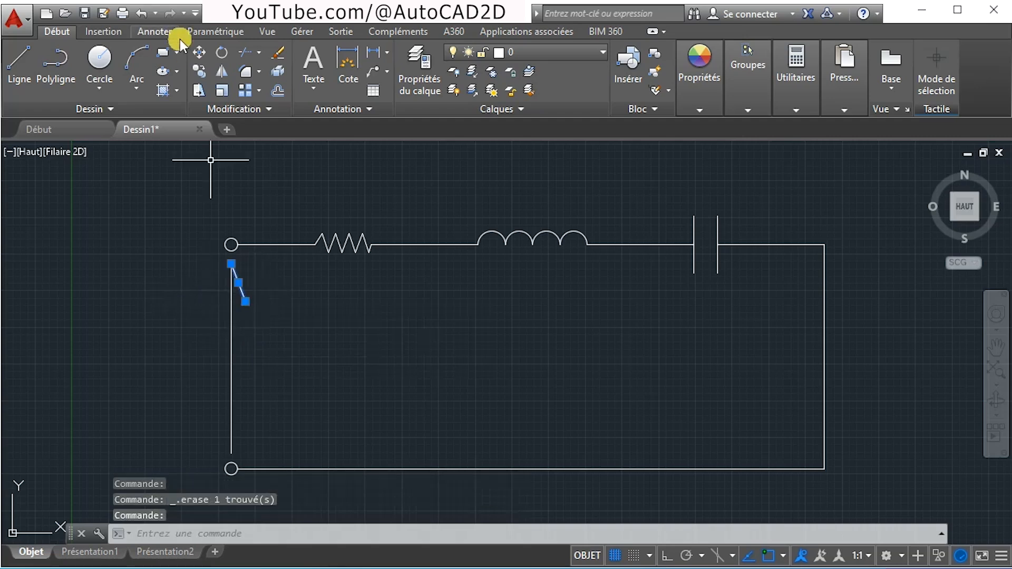
pyautogui.click(222, 72)
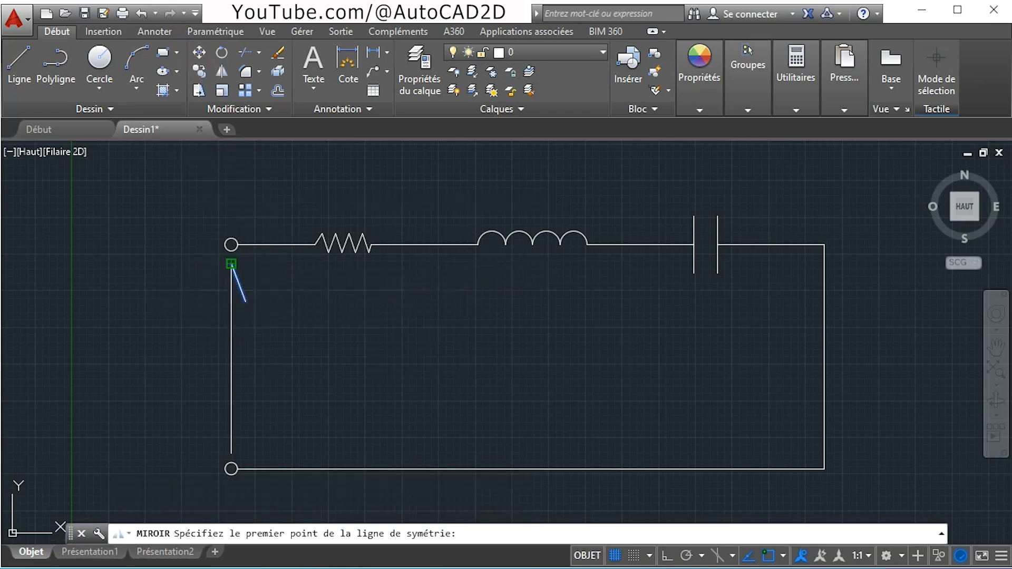
pyautogui.click(231, 264)
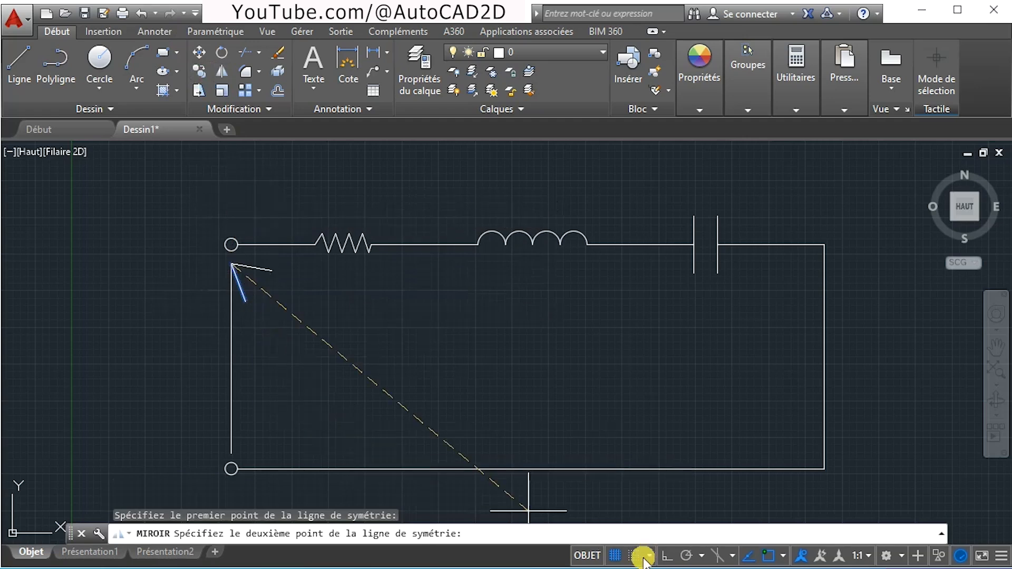
pyautogui.click(233, 188)
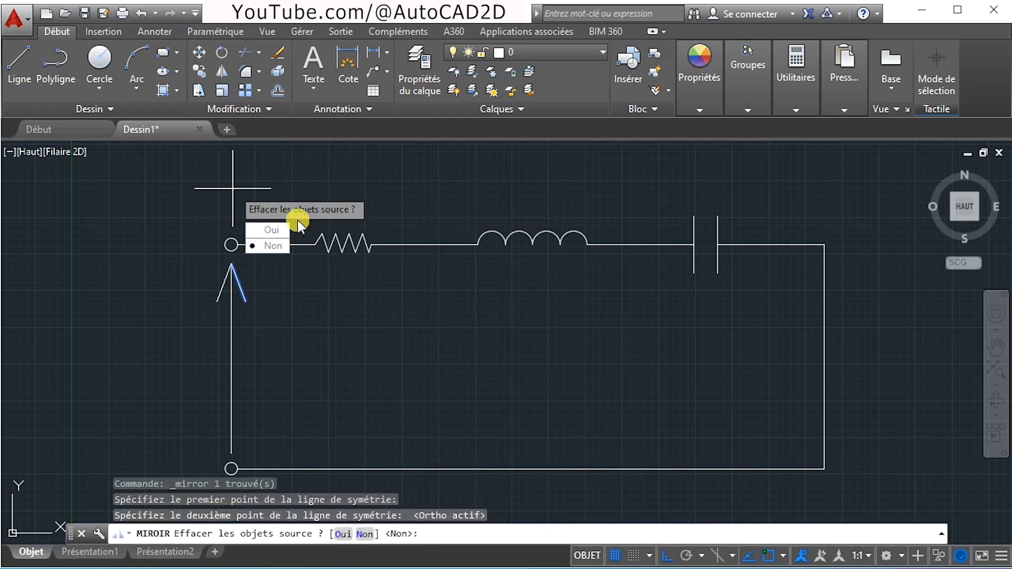
pyautogui.click(271, 231)
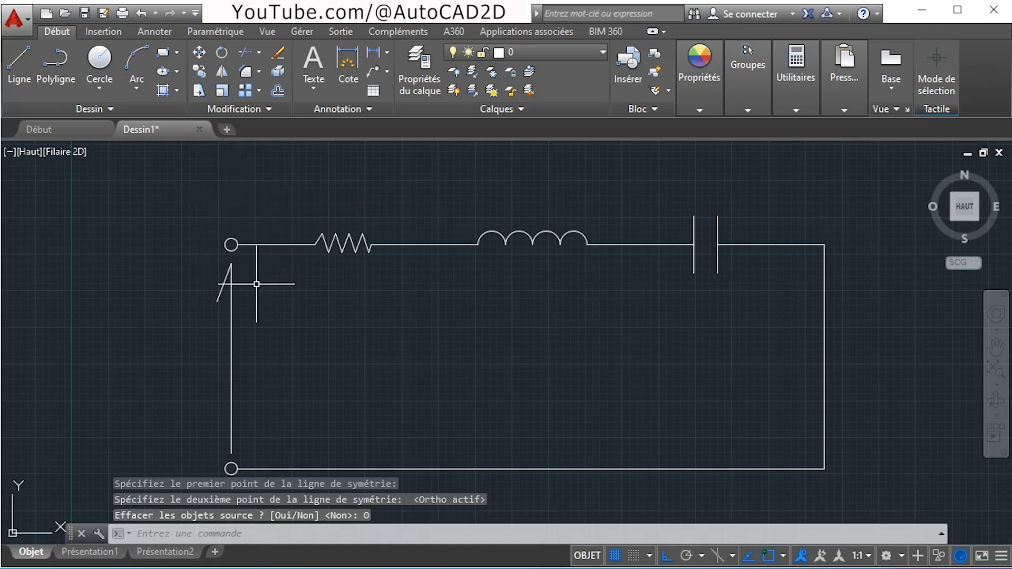
pyautogui.hotkey('ctrl', 'z')
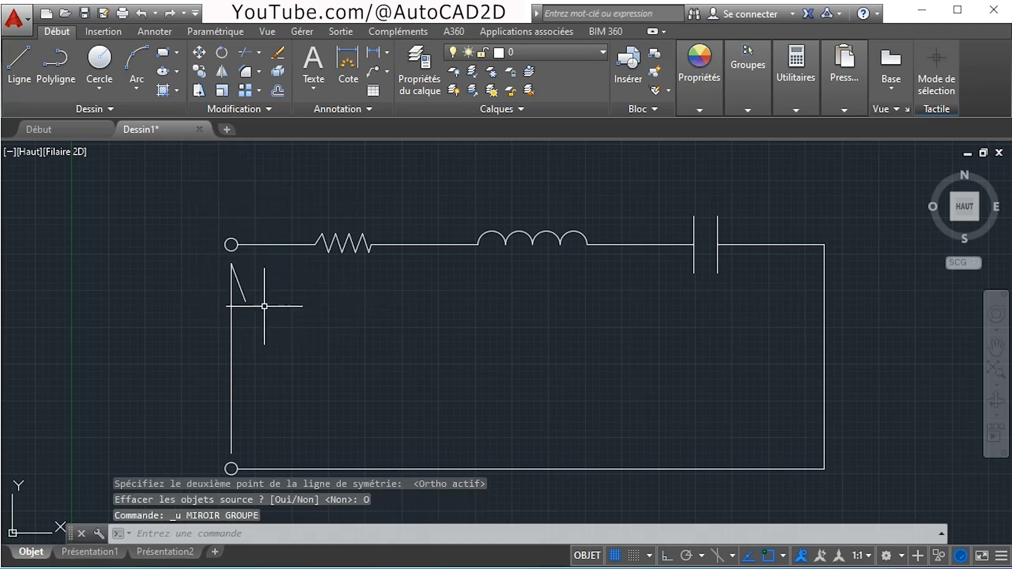
# Mirror the right arrowhead line to the left side of the vertical line, erasing the source line.
pyautogui.click(245, 295)
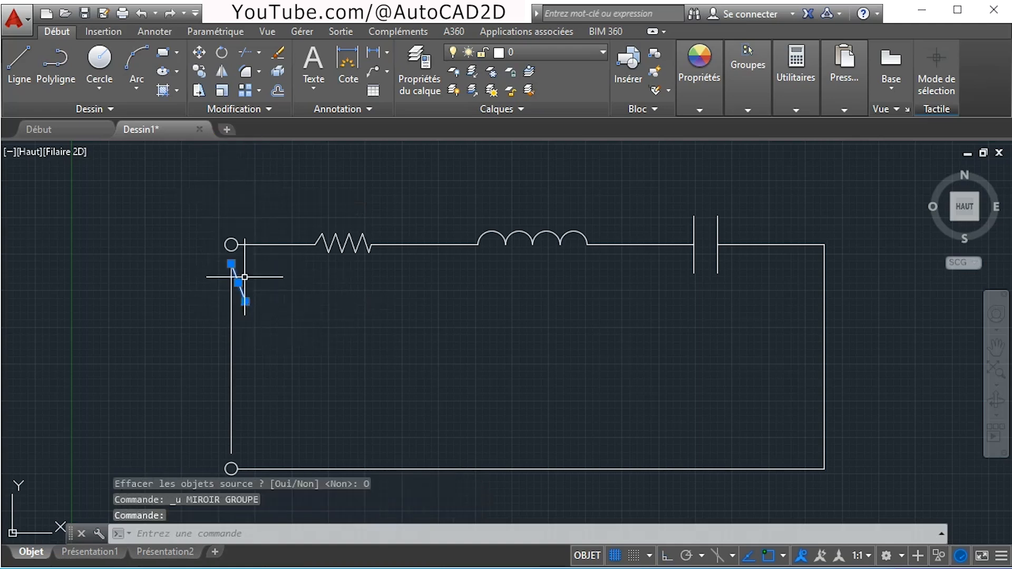
pyautogui.click(214, 71)
pyautogui.click(231, 263)
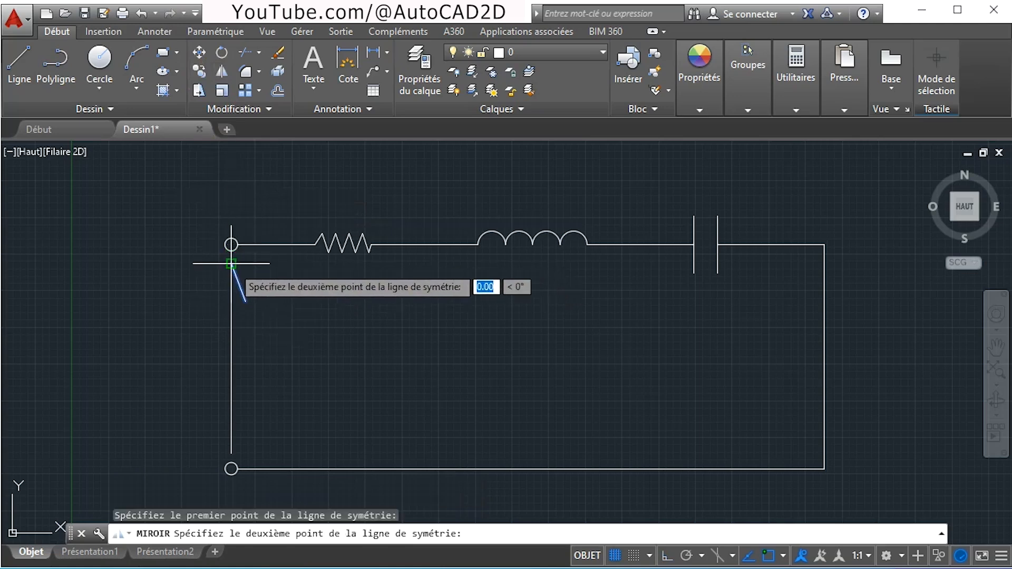
pyautogui.click(236, 181)
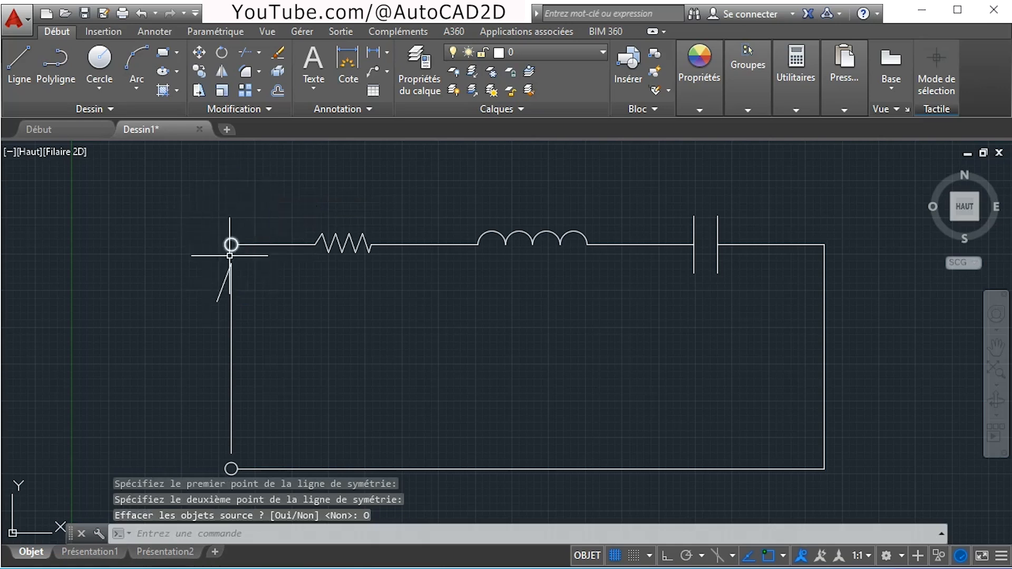
# Mirror the left arrowhead line to the right side of the vertical line, keeping the source line.
pyautogui.click(223, 282)
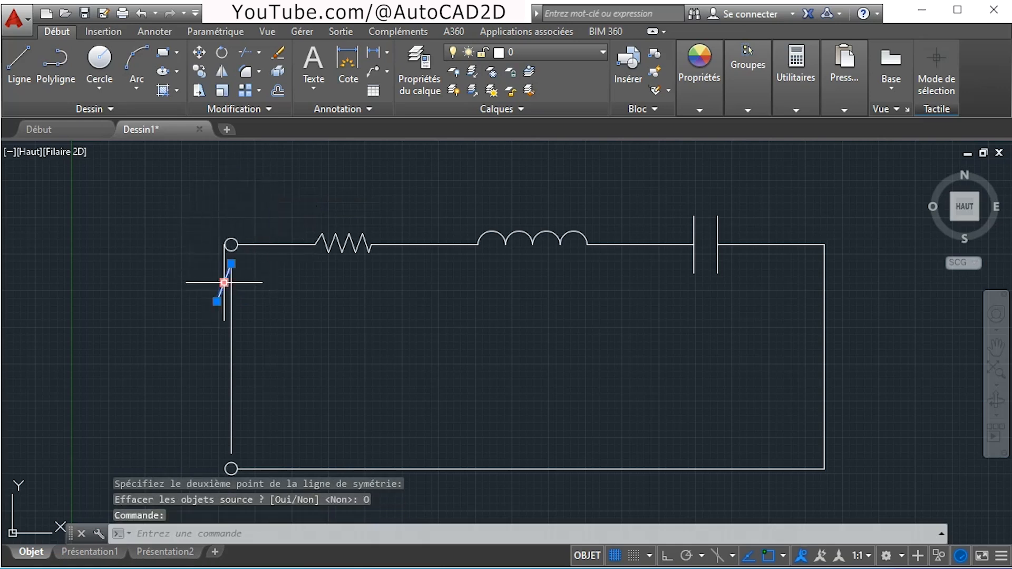
pyautogui.click(220, 72)
pyautogui.click(231, 245)
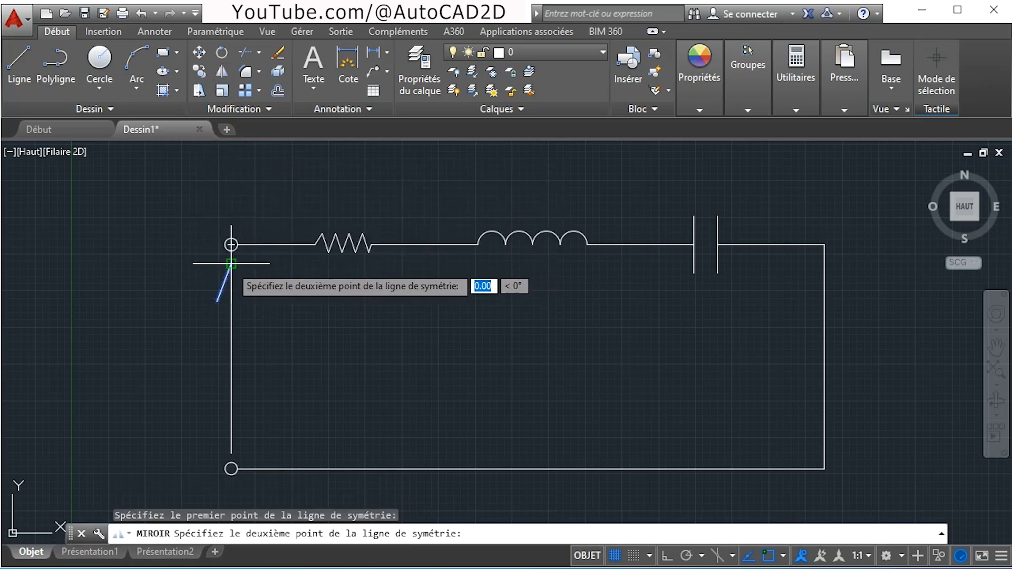
pyautogui.click(231, 207)
pyautogui.click(268, 266)
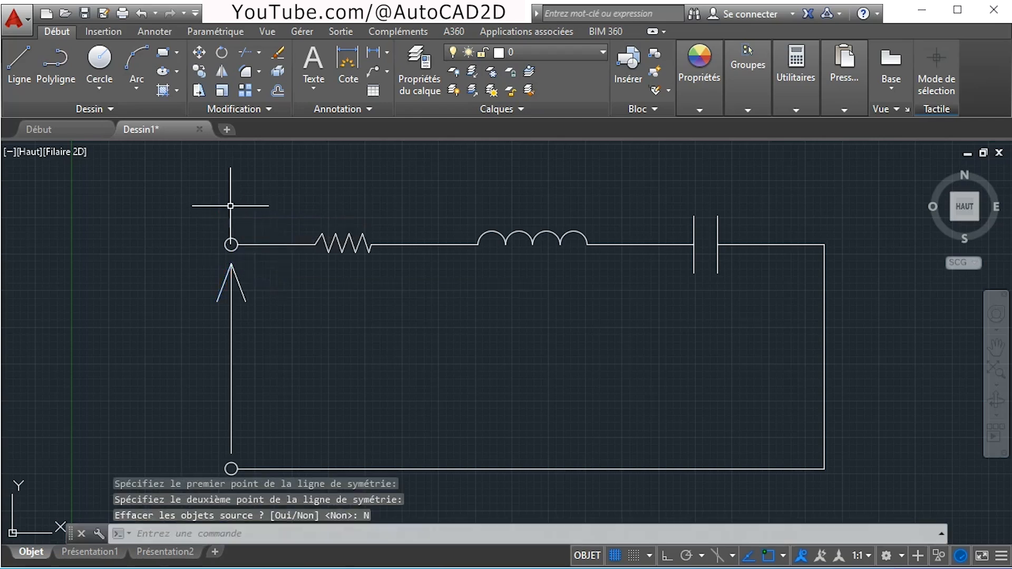
# Copy the complete vertical voltage arrow from its tip to the free area right of the circuit, level with the original.
pyautogui.click(187, 259)
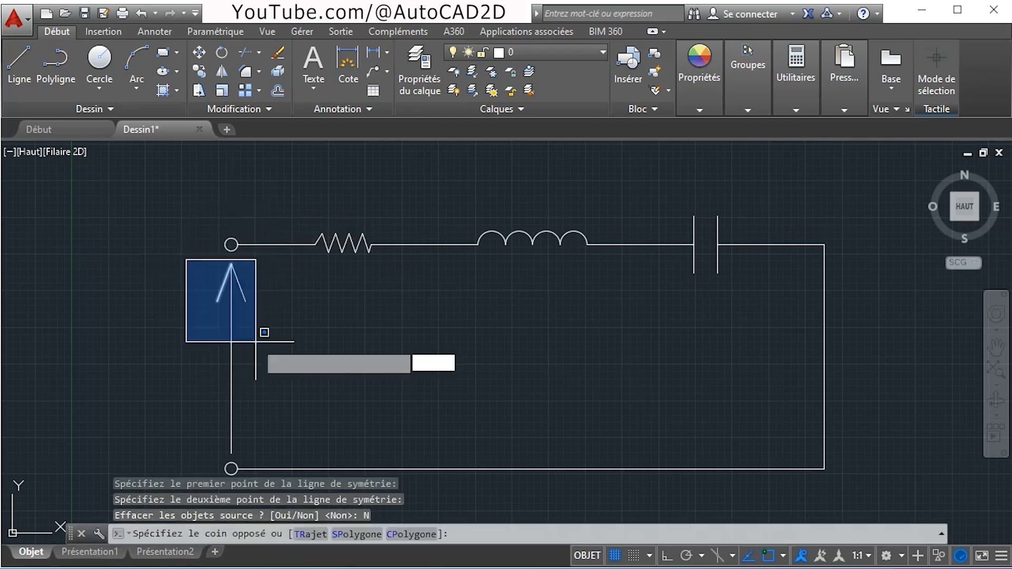
pyautogui.click(275, 461)
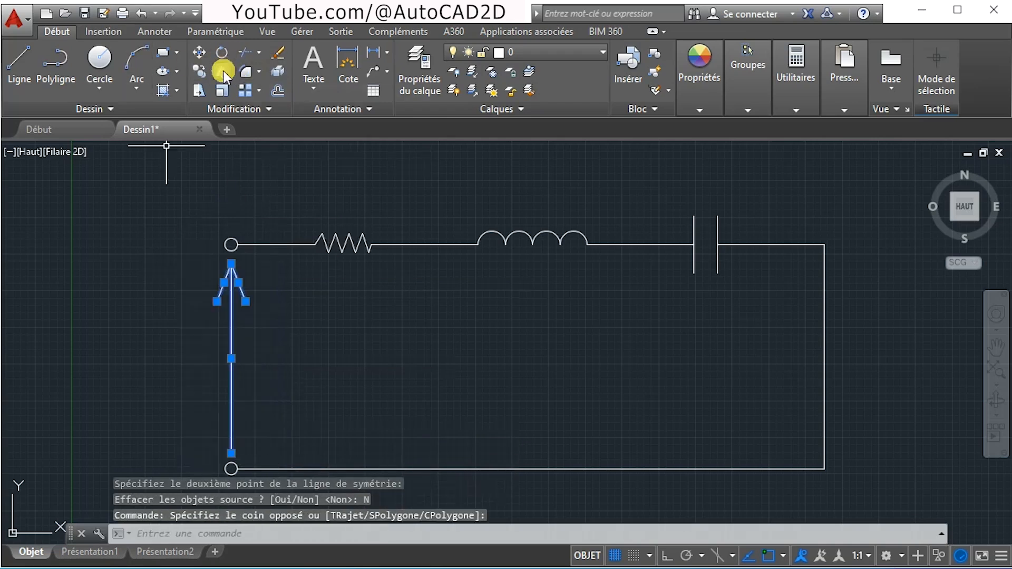
pyautogui.click(200, 73)
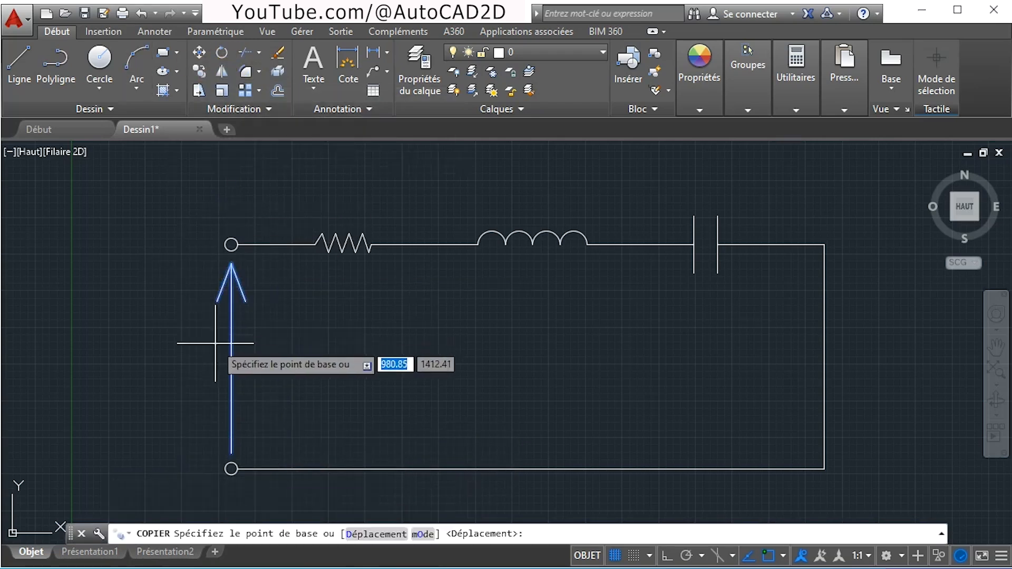
pyautogui.click(231, 262)
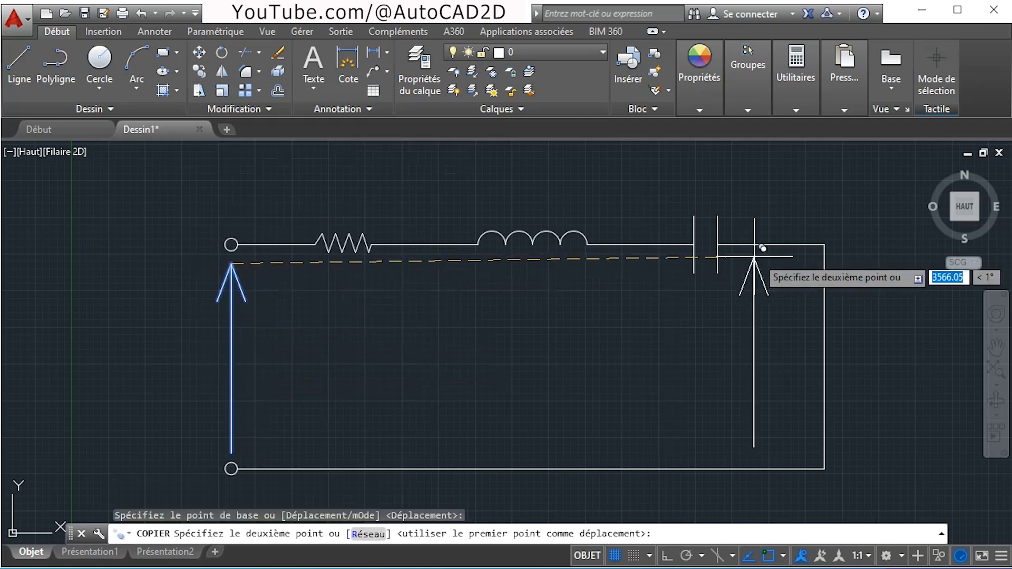
pyautogui.click(891, 264)
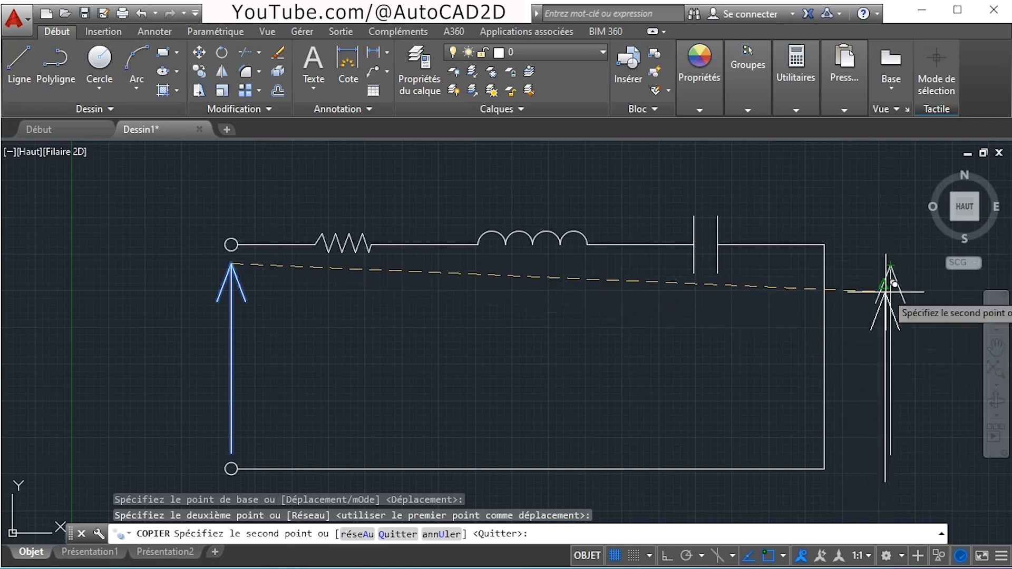
pyautogui.rightClick(890, 293)
pyautogui.click(924, 303)
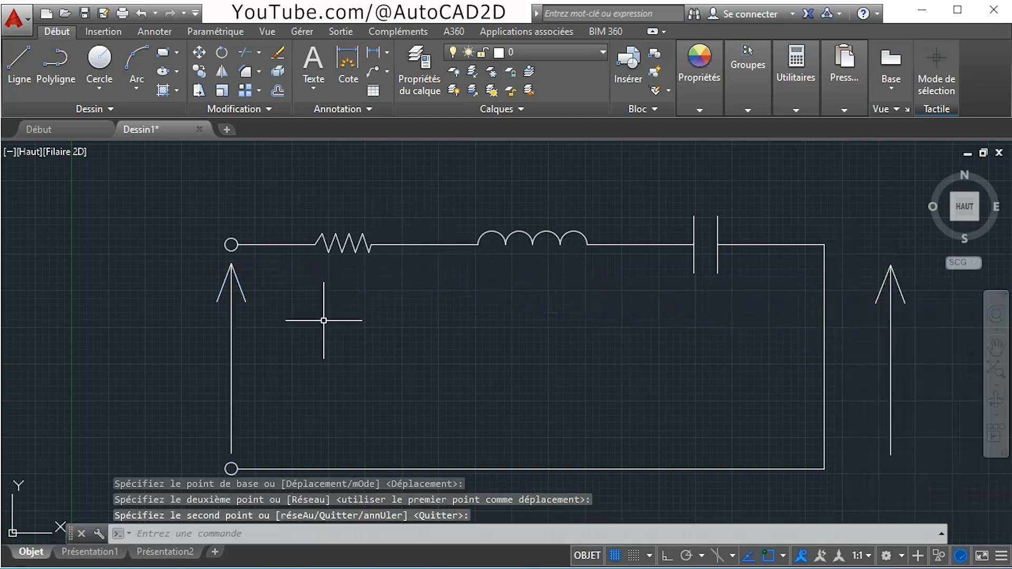
# Rotate the copied arrow 90 degrees about its tip with Ortho on, so that it points horizontally to the left.
pyautogui.moveTo(883, 318); pyautogui.dragTo(565, 290, button='middle')
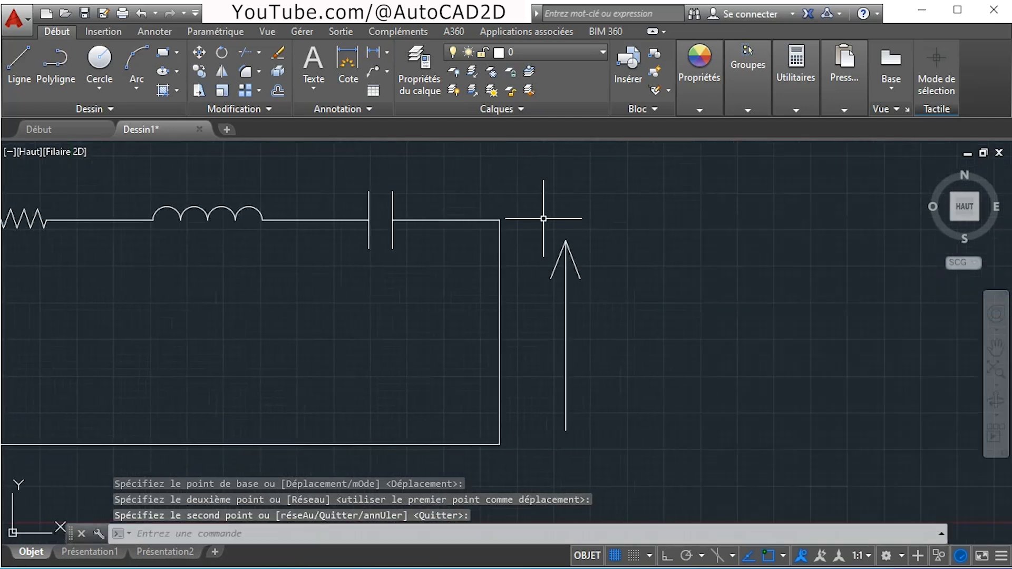
pyautogui.click(539, 217)
pyautogui.click(624, 456)
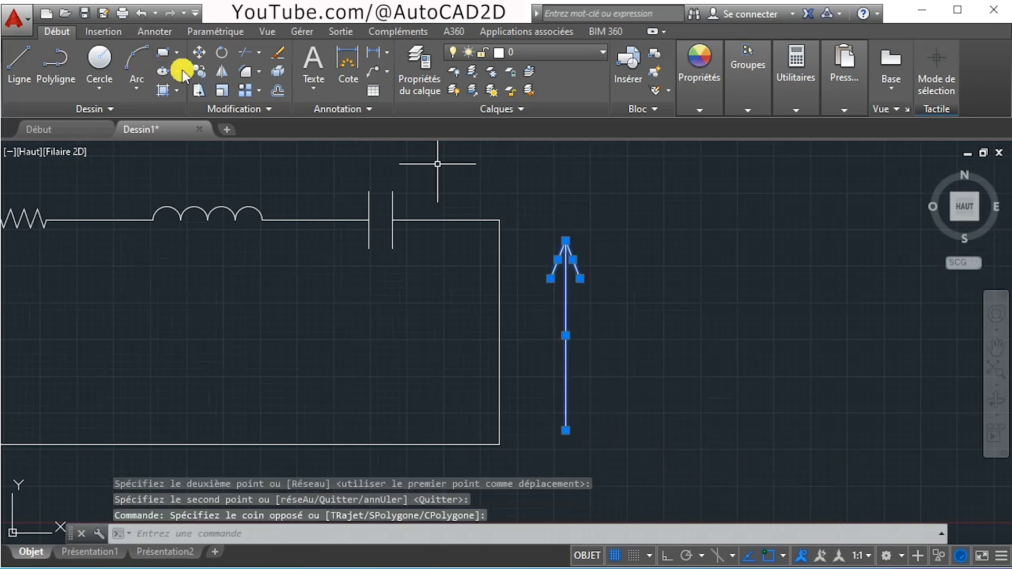
pyautogui.click(222, 53)
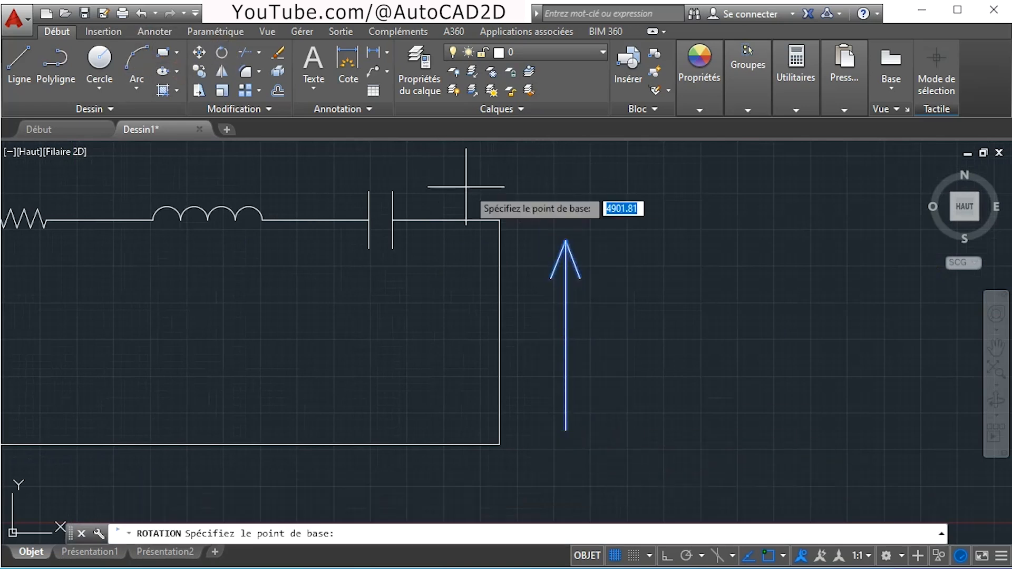
pyautogui.click(566, 241)
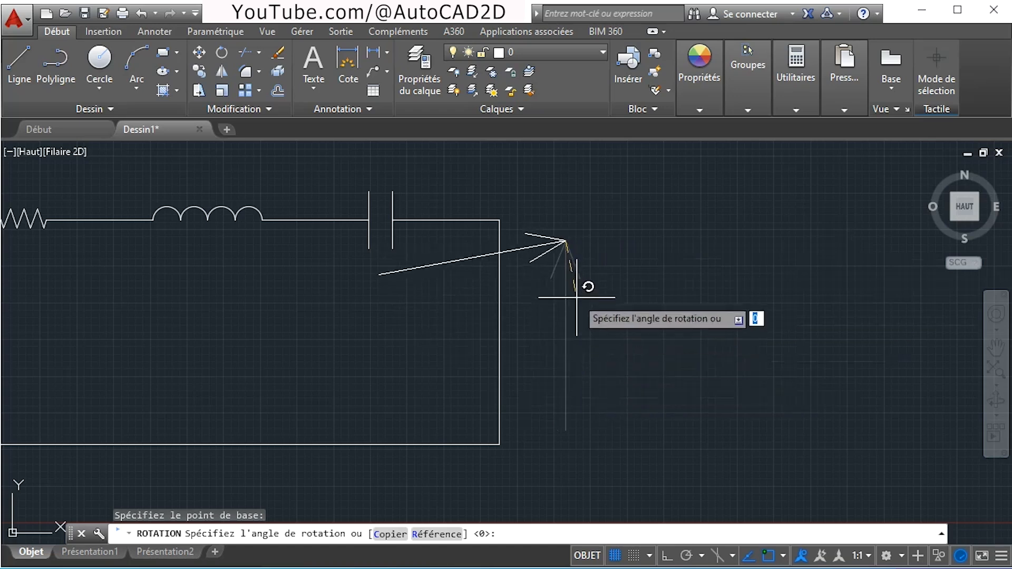
pyautogui.click(667, 556)
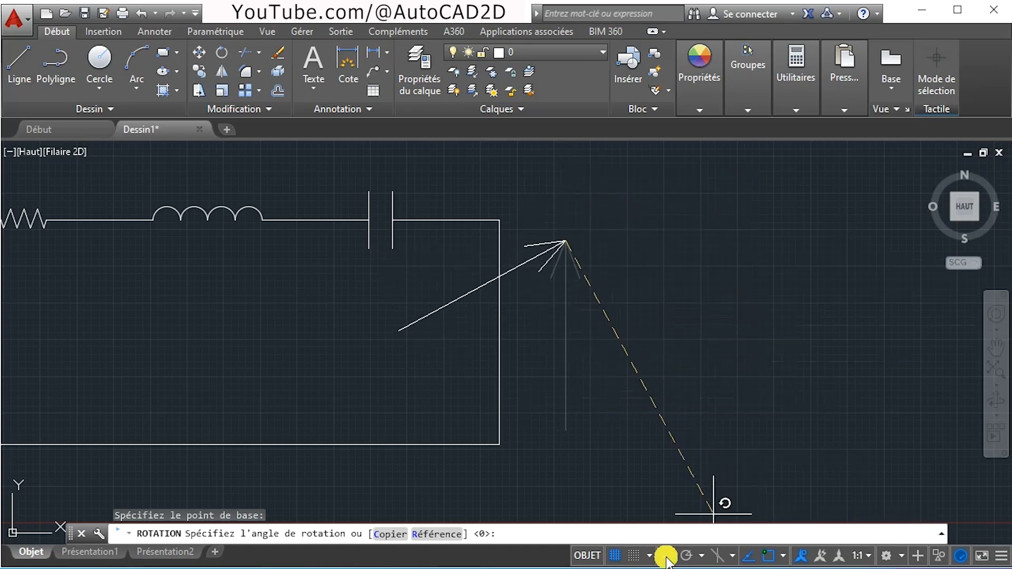
pyautogui.press('Return')
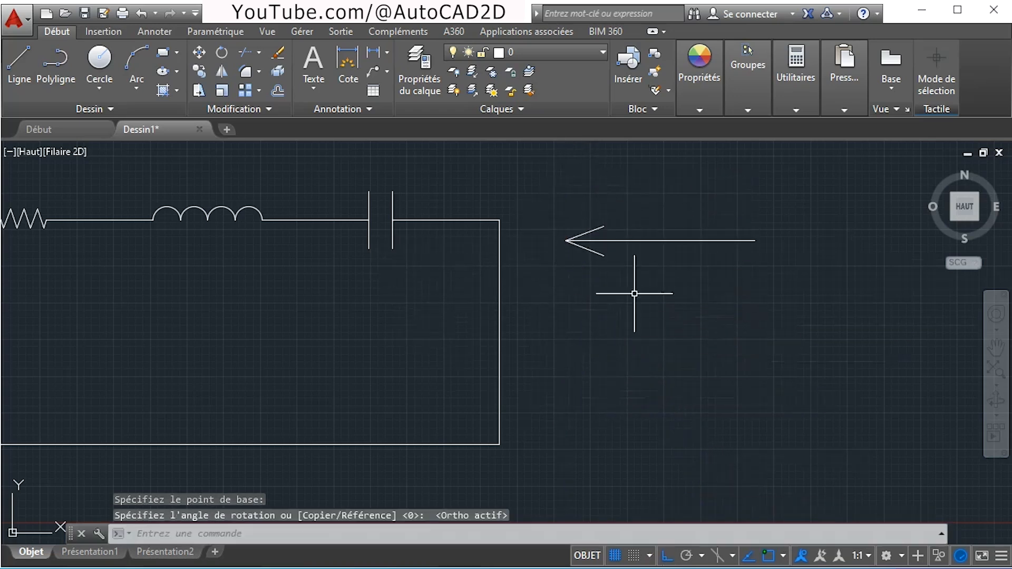
# Move the horizontal arrow by its tip along the horizontal to just below the resistor.
pyautogui.click(533, 182)
pyautogui.click(813, 327)
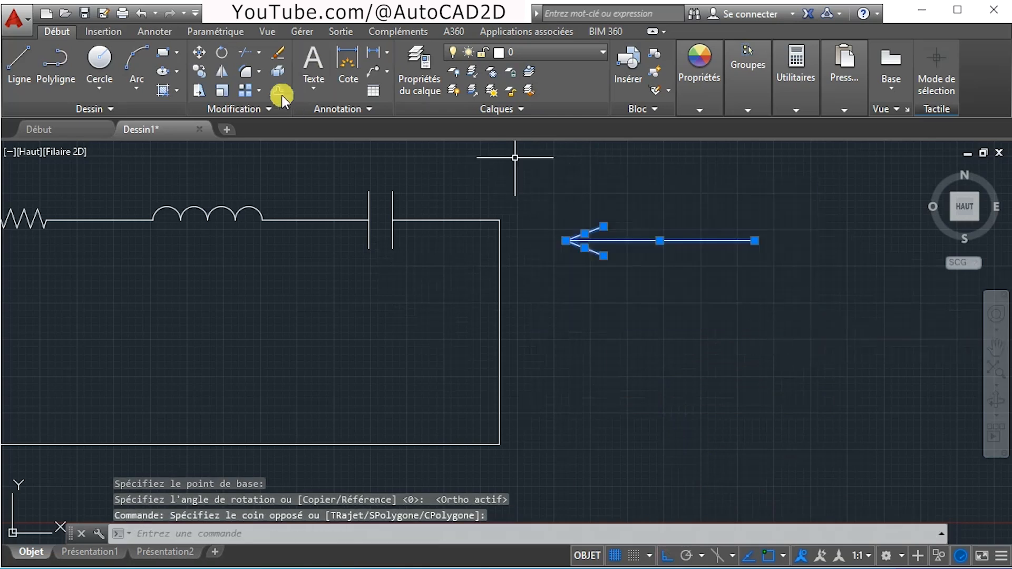
pyautogui.click(199, 55)
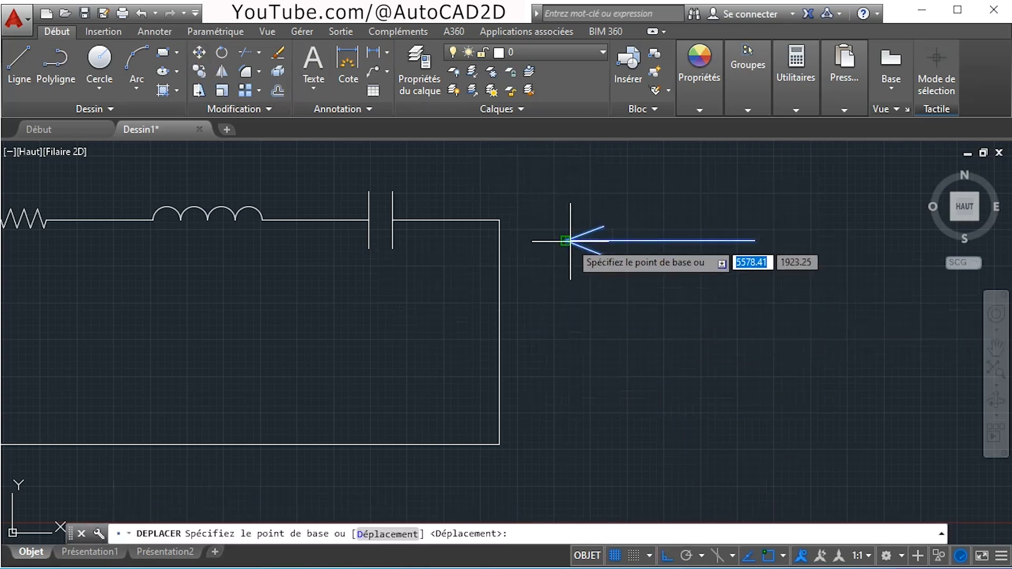
pyautogui.click(566, 241)
pyautogui.moveTo(295, 297)
pyautogui.mouseDown(button='middle')
pyautogui.moveTo(655, 280)
pyautogui.moveTo(637, 287)
pyautogui.mouseUp(button='middle')
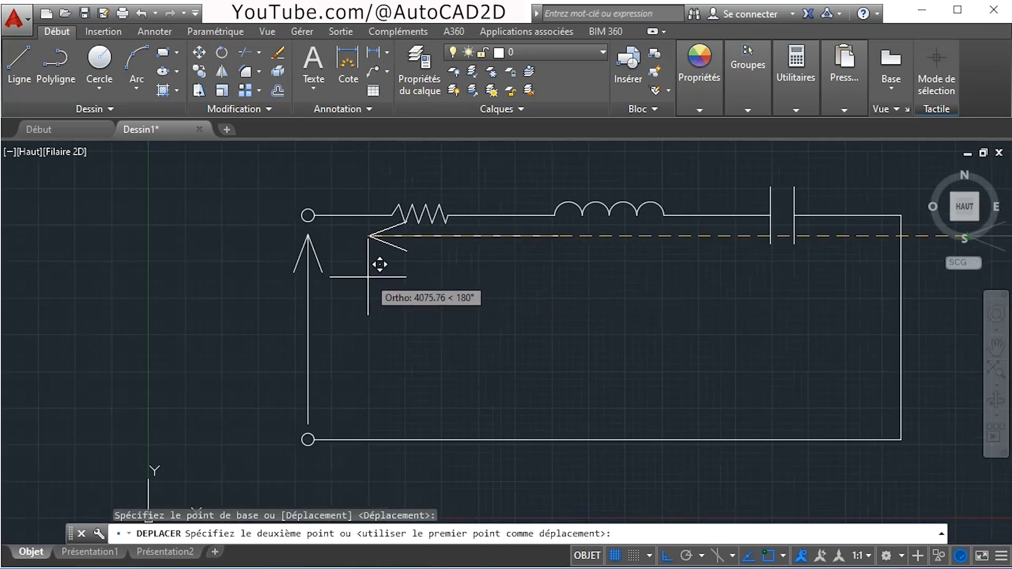
pyautogui.click(355, 272)
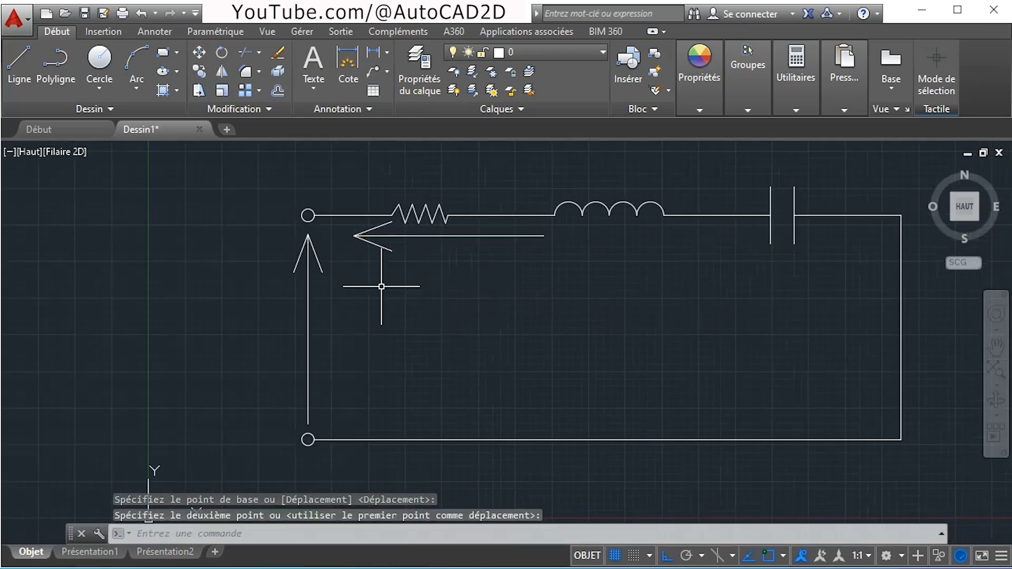
# Shorten the horizontal arrow's shaft by stretching its right end to the shaft's midpoint.
pyautogui.click(542, 237)
pyautogui.click(544, 236)
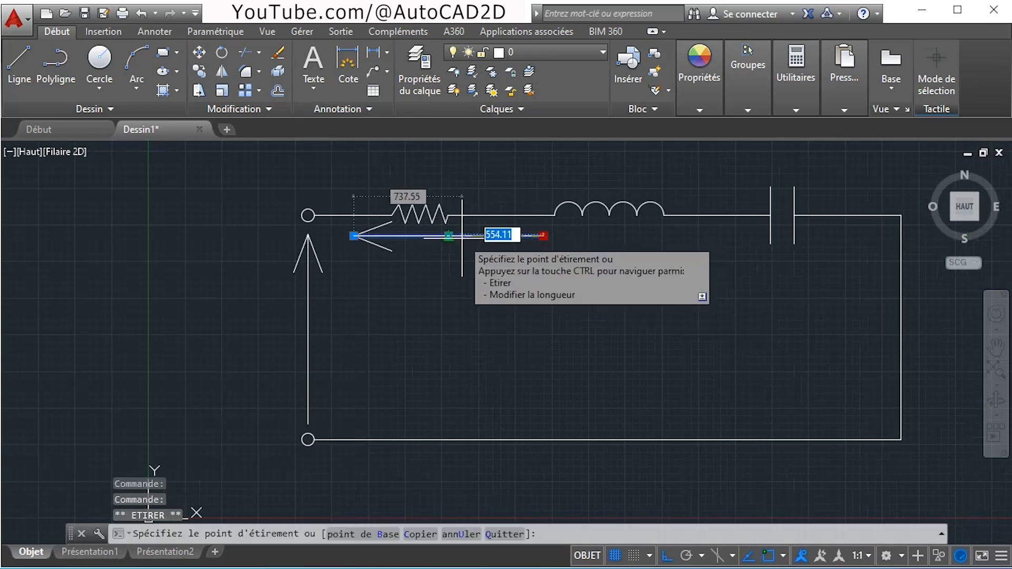
pyautogui.click(449, 236)
# Move the shaft and both arrowhead lines of the horizontal arrow slightly down, away from the resistor.
pyautogui.scroll(4, 396, 230)
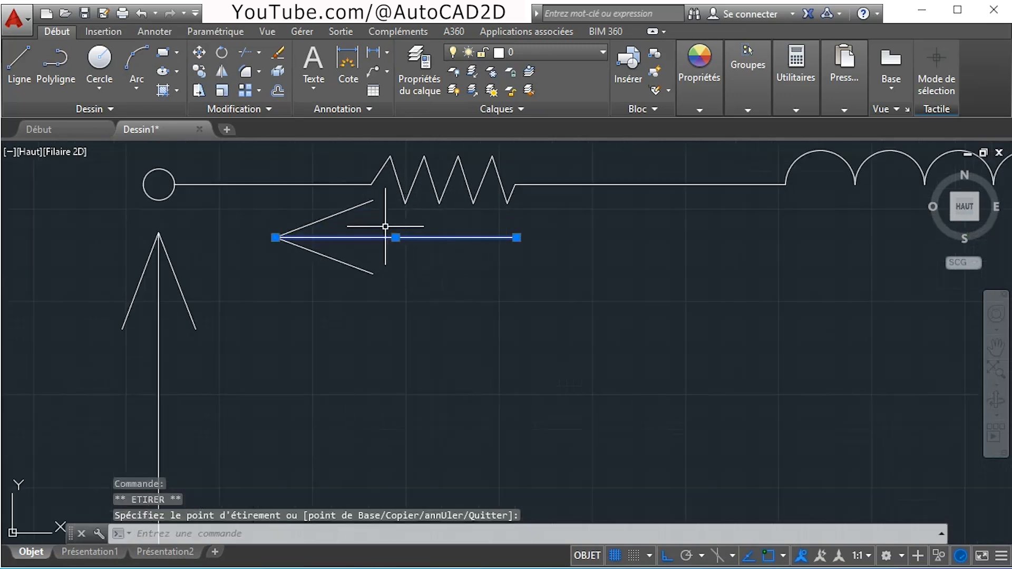
pyautogui.click(261, 205)
pyautogui.click(556, 316)
pyautogui.click(558, 345)
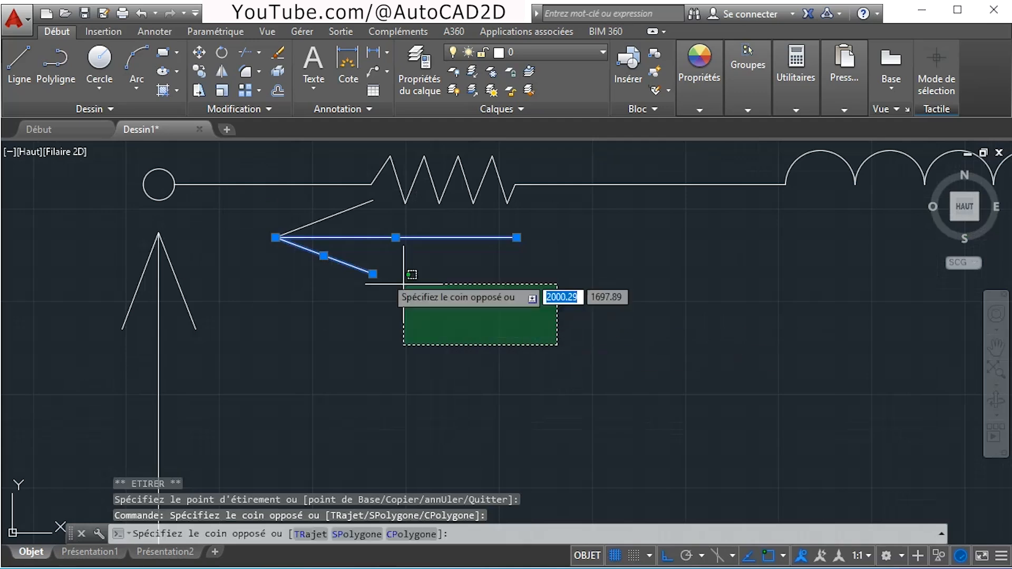
pyautogui.click(256, 215)
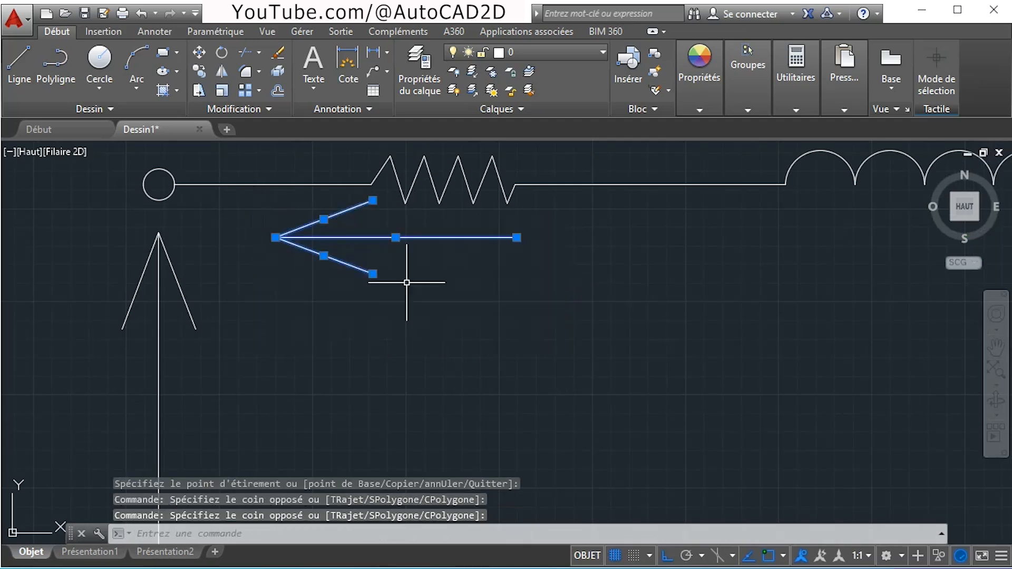
pyautogui.click(208, 62)
pyautogui.click(396, 237)
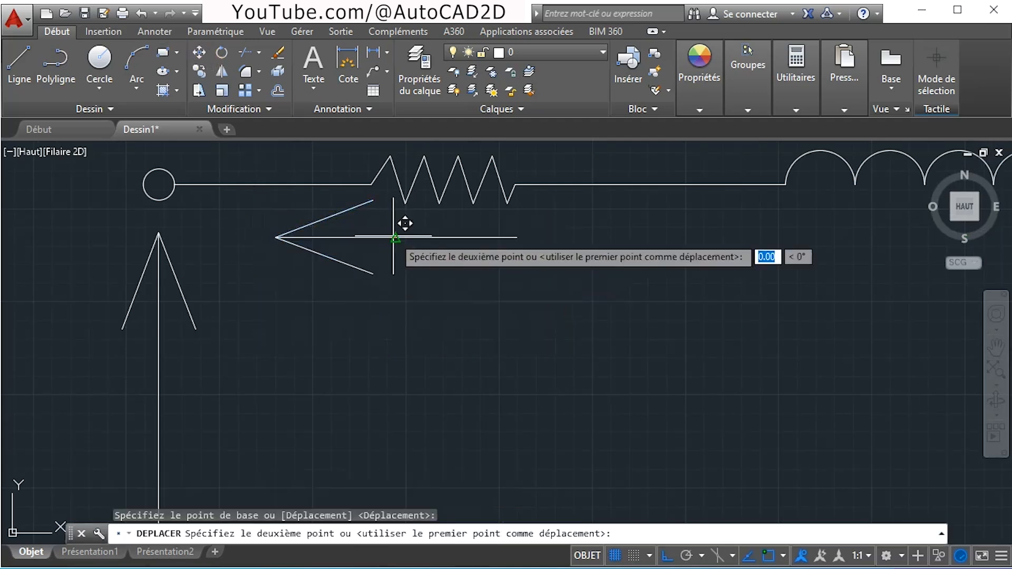
pyautogui.click(404, 256)
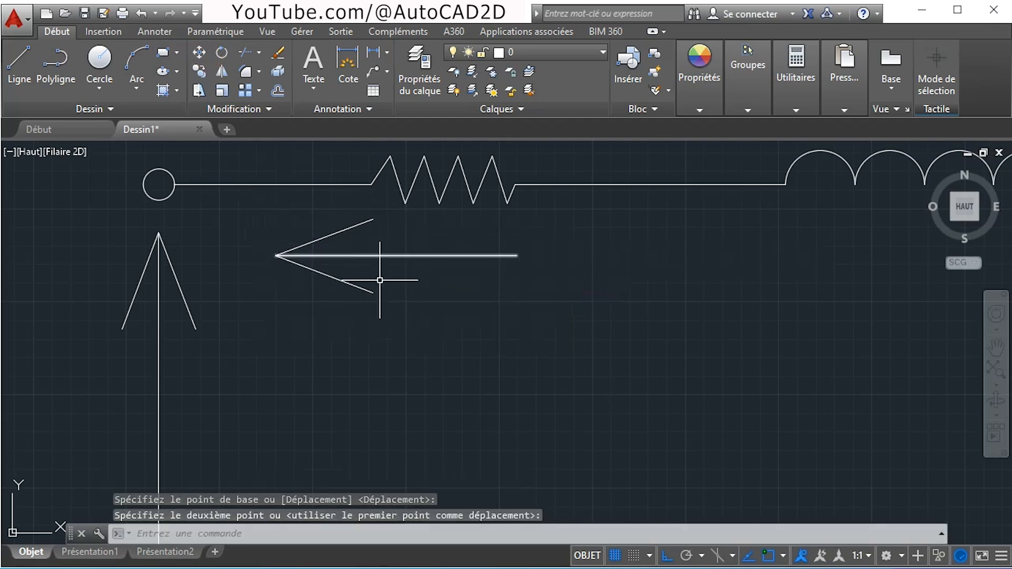
# Shorten the horizontal arrow's upper arrowhead line to its midpoint and delete the lower arrowhead line.
pyautogui.click(373, 219)
pyautogui.click(373, 220)
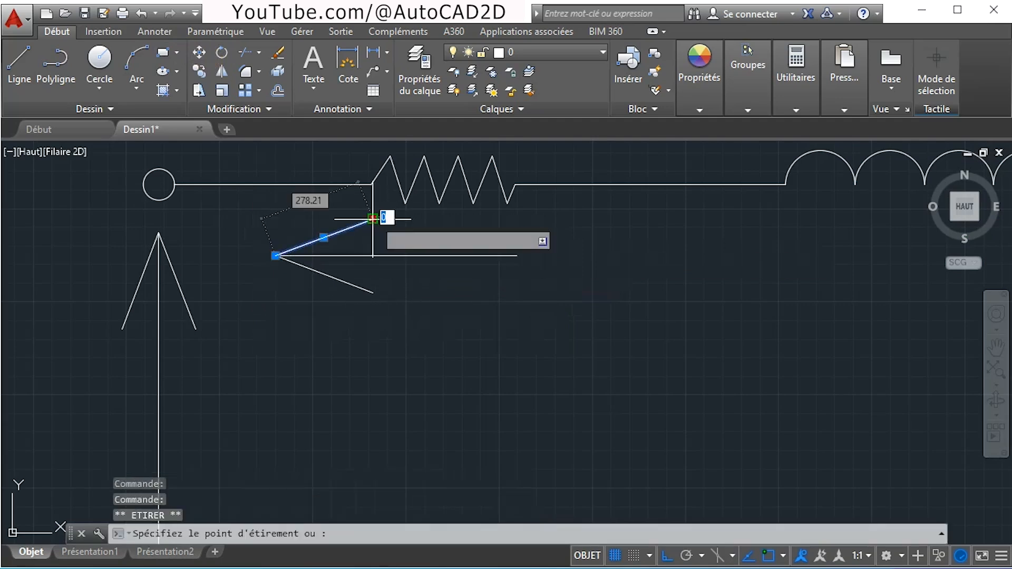
pyautogui.click(324, 238)
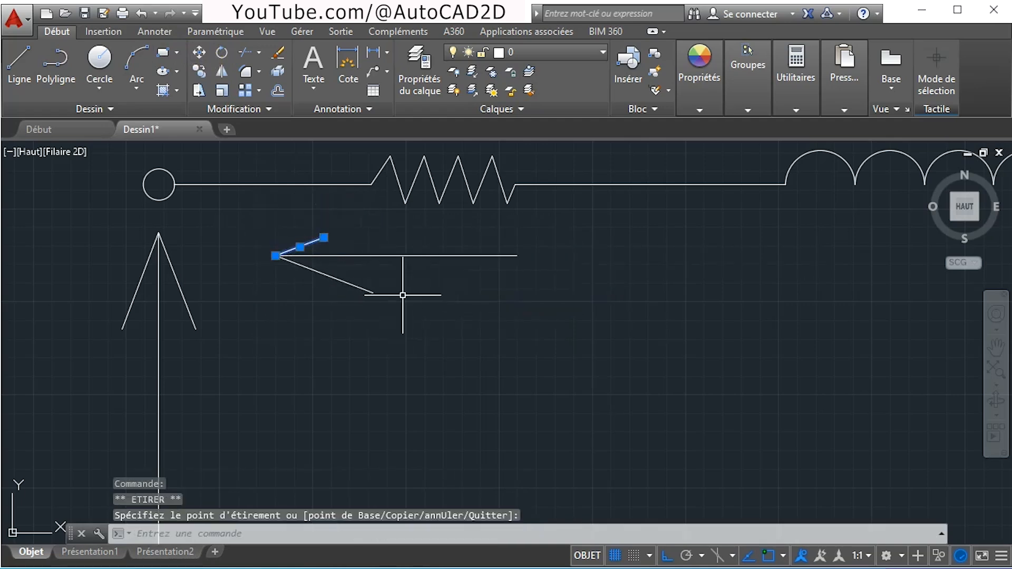
pyautogui.press('Escape')
pyautogui.click(361, 289)
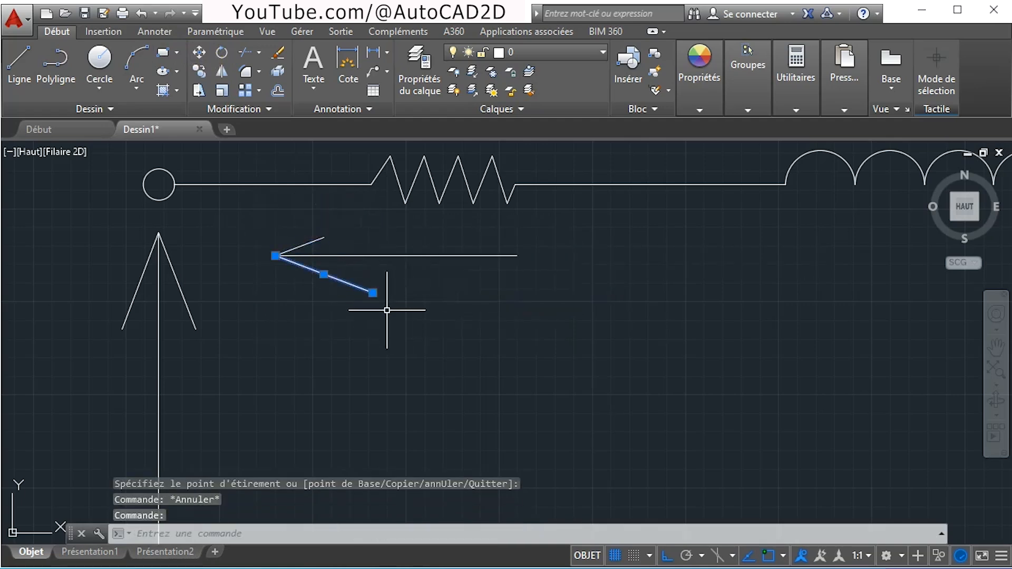
pyautogui.press('Delete')
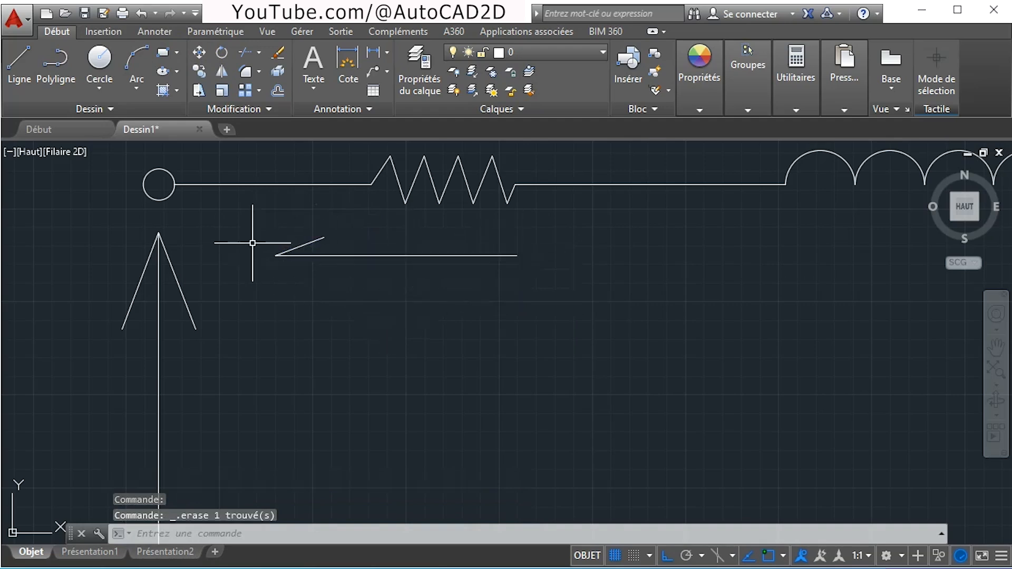
# Move the shaft and remaining arrowhead line horizontally to the right, centring them below the resistor.
pyautogui.click(255, 222)
pyautogui.click(562, 353)
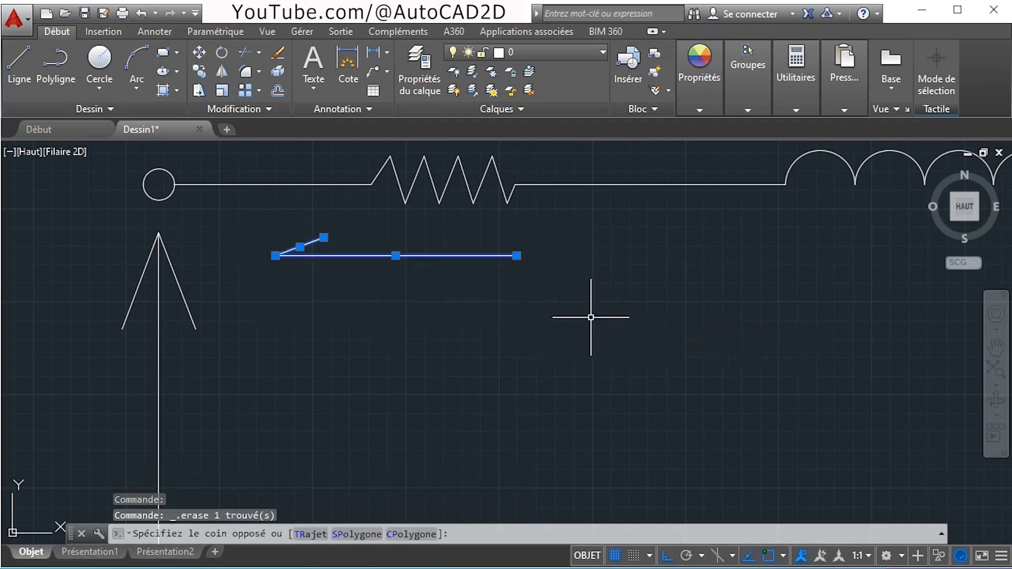
pyautogui.click(199, 53)
pyautogui.click(402, 242)
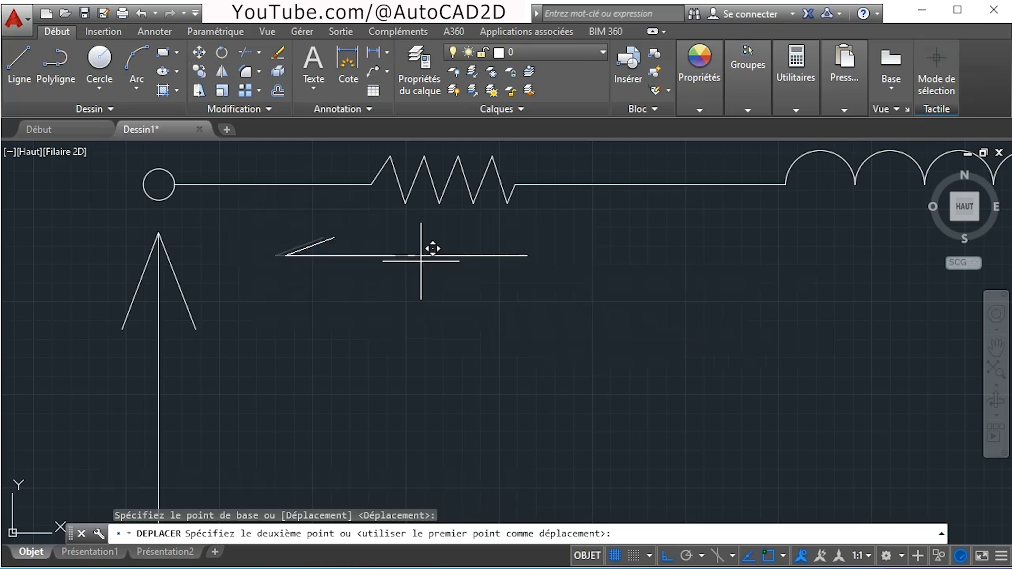
pyautogui.click(570, 256)
pyautogui.click(571, 255)
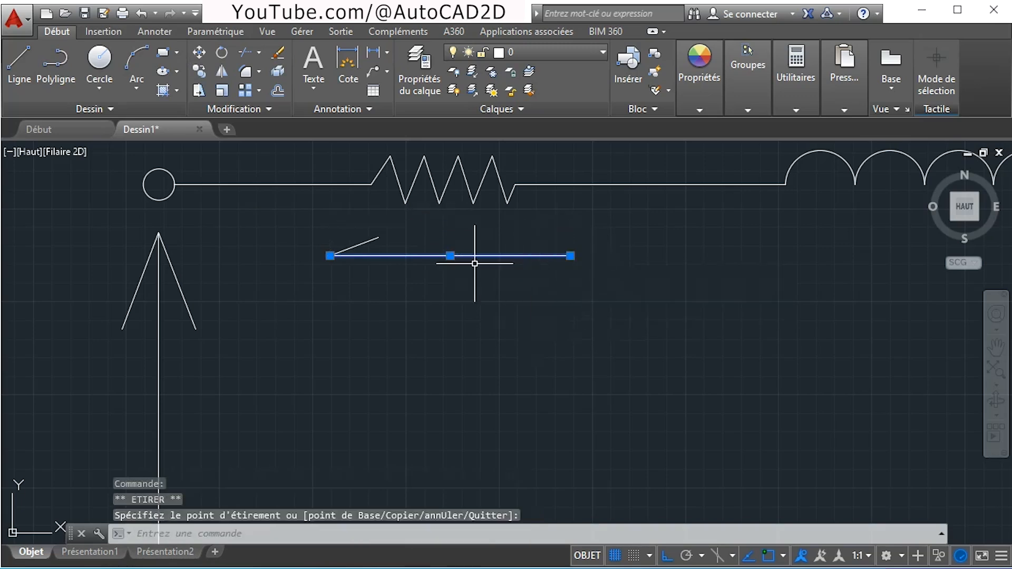
pyautogui.press('Escape')
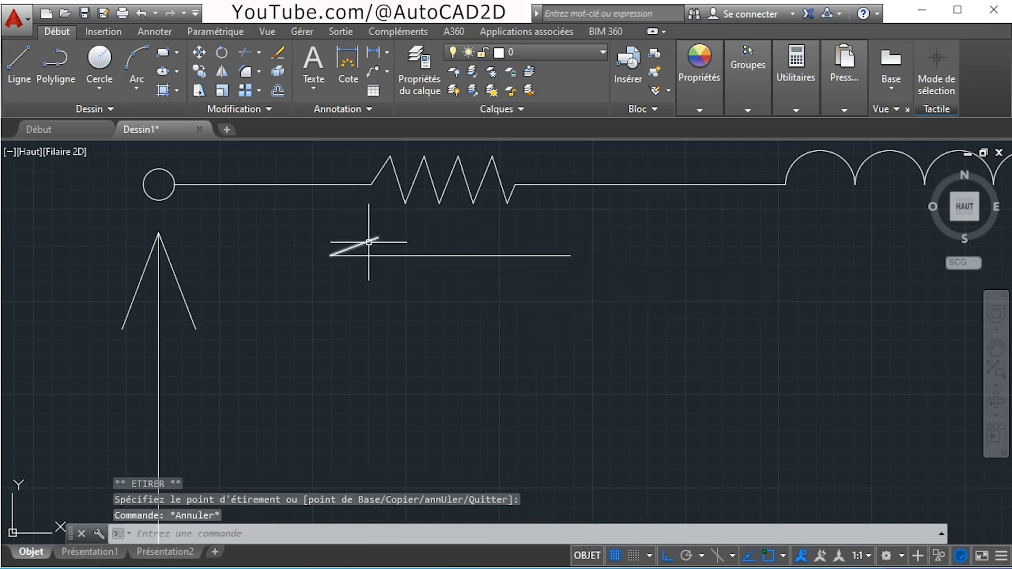
# Mirror the arrowhead line below the resistor about the arrow's shaft, keeping the source line.
pyautogui.click(369, 242)
pyautogui.click(220, 71)
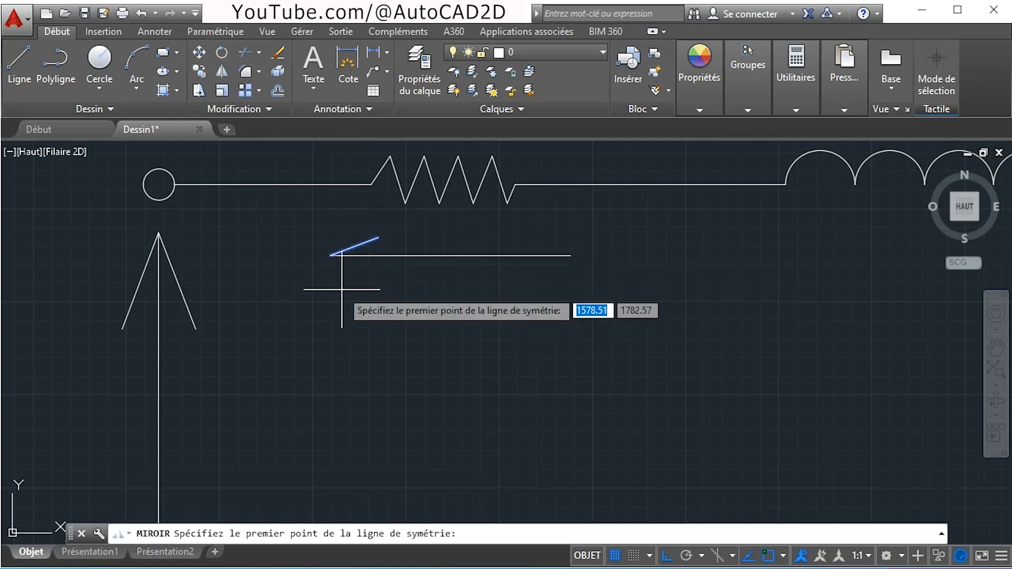
pyautogui.click(331, 256)
pyautogui.click(264, 262)
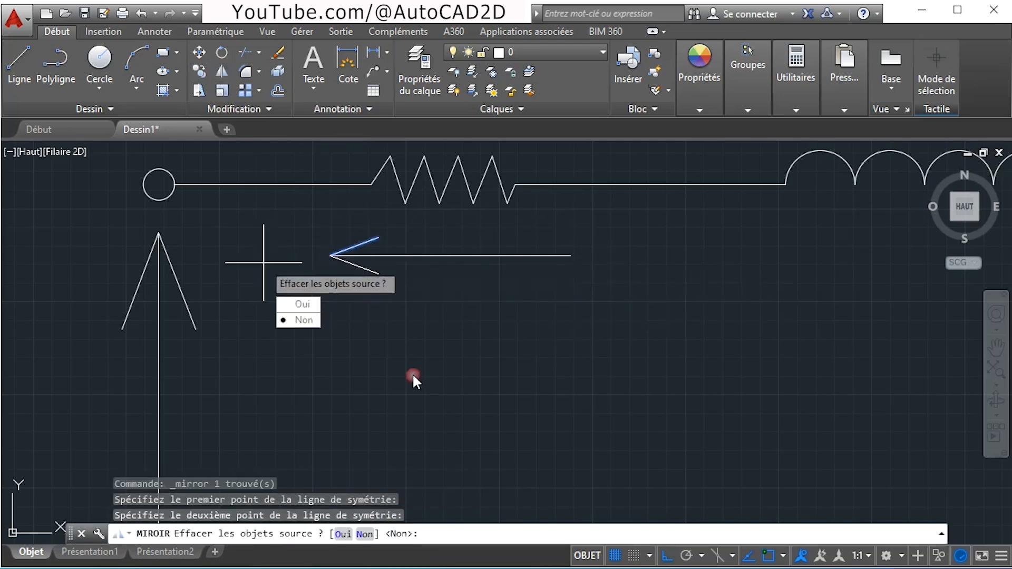
pyautogui.click(299, 323)
# Copy the complete arrow below the resistor horizontally to positions below the inductor and the capacitor.
pyautogui.click(310, 204)
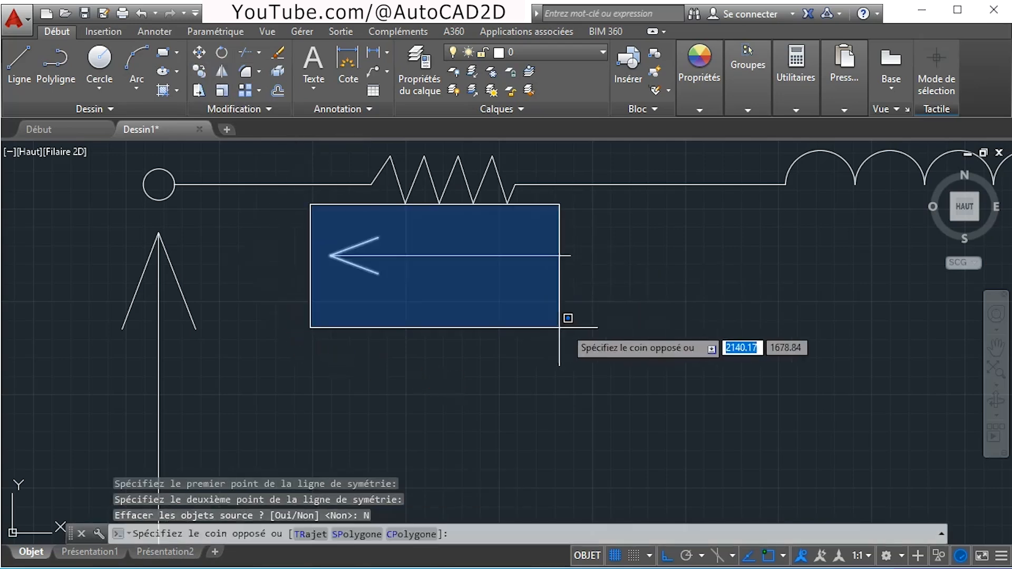
pyautogui.click(617, 338)
pyautogui.click(207, 72)
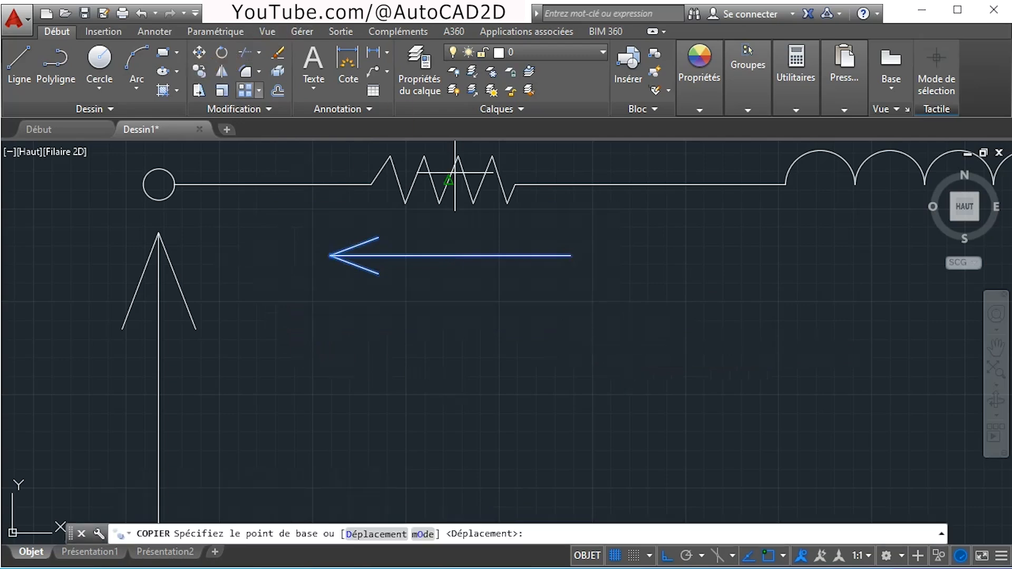
pyautogui.scroll(-2, 483, 300)
pyautogui.moveTo(497, 294); pyautogui.dragTo(295, 246, button='middle')
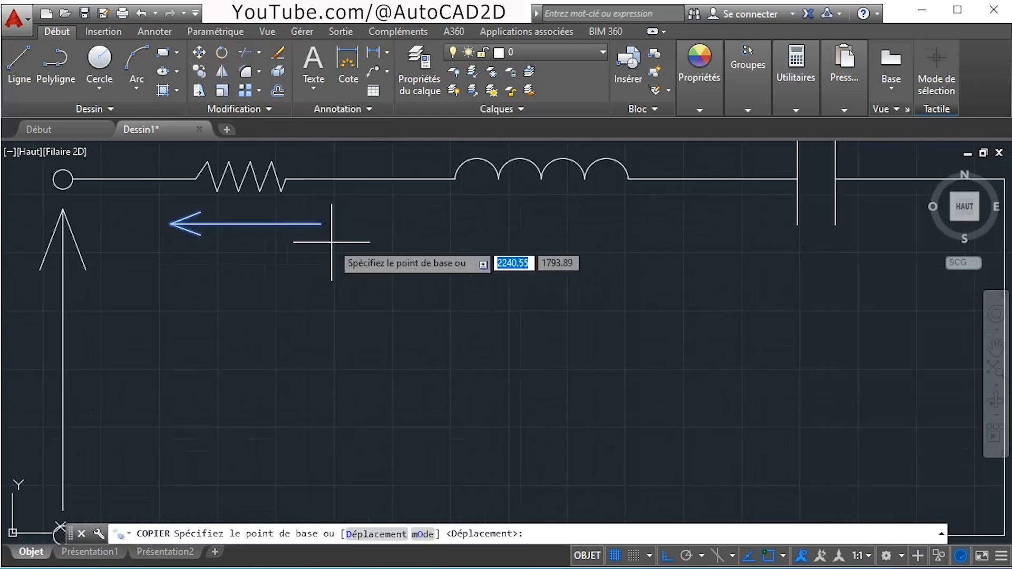
pyautogui.click(245, 224)
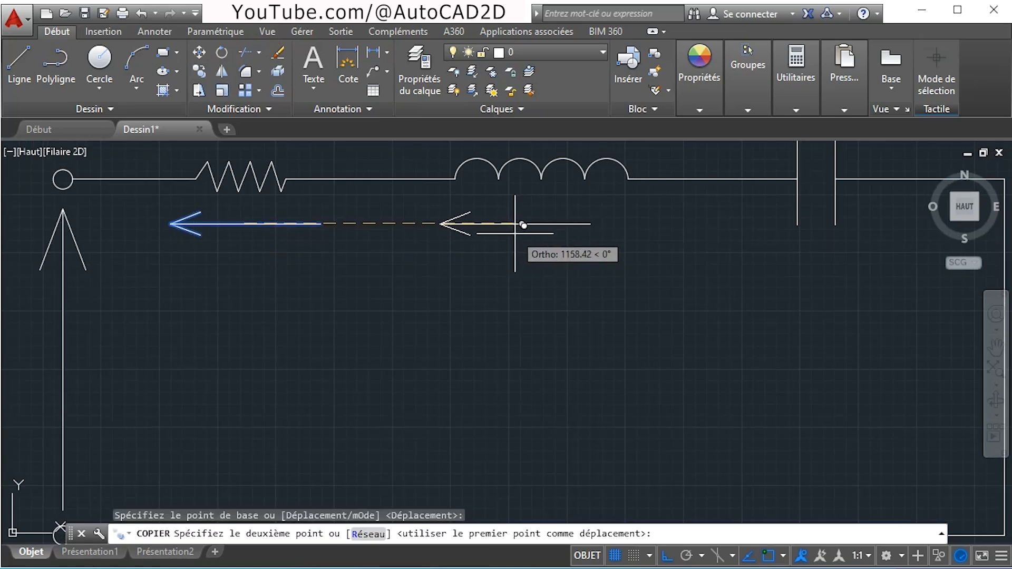
pyautogui.click(529, 224)
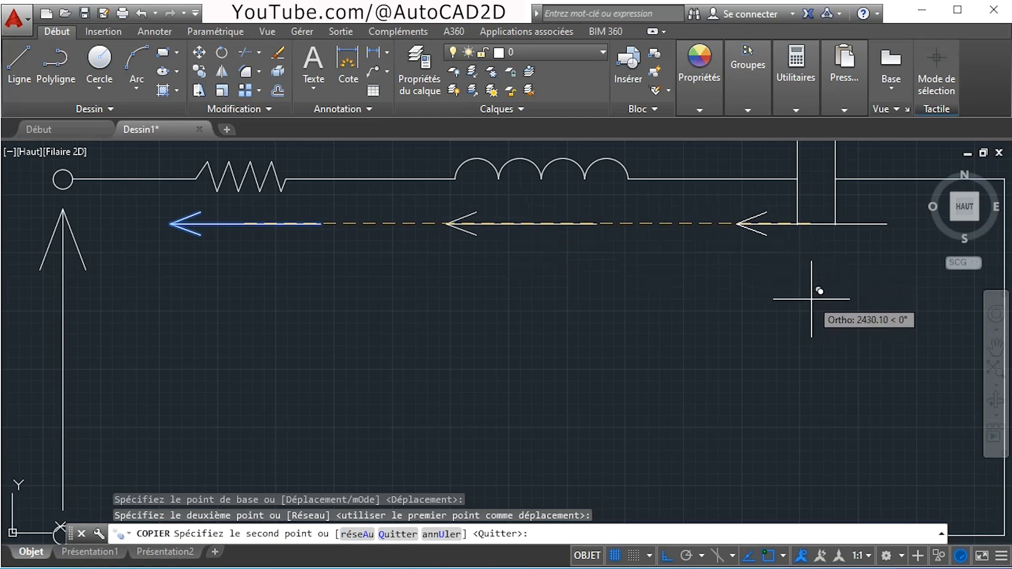
pyautogui.click(808, 224)
pyautogui.scroll(-2, 850, 312)
pyautogui.rightClick(809, 316)
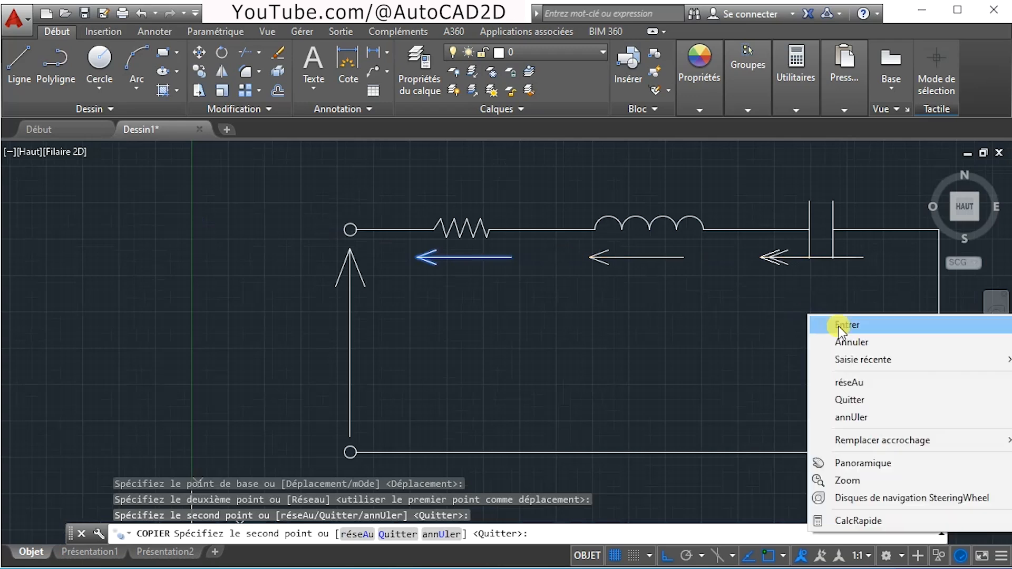
pyautogui.click(822, 324)
# Lengthen the inductor arrow's shaft by stretching its tail end horizontally to the right, slightly past the inductor.
pyautogui.scroll(2, 751, 264)
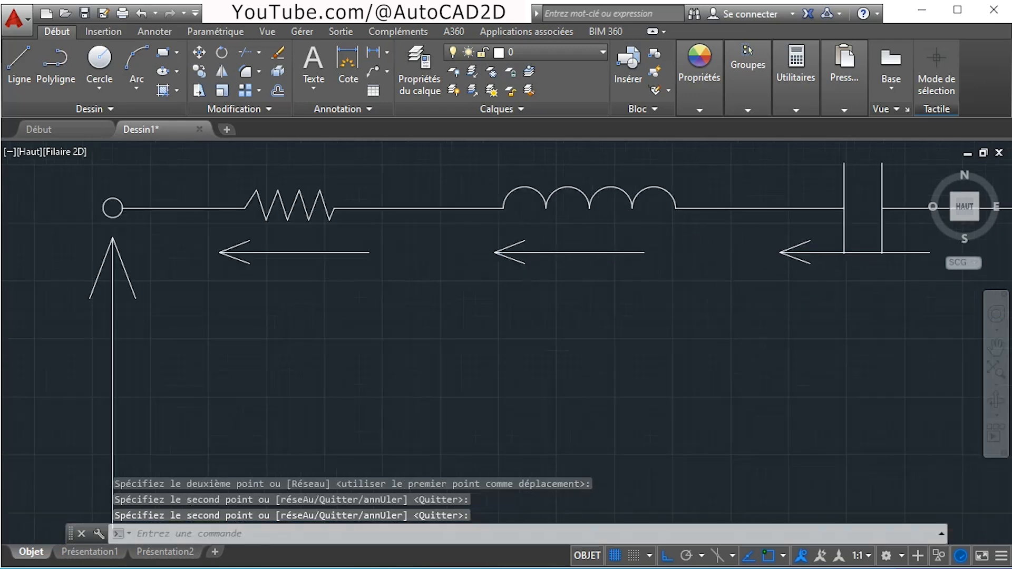
pyautogui.scroll(-2, 720, 258)
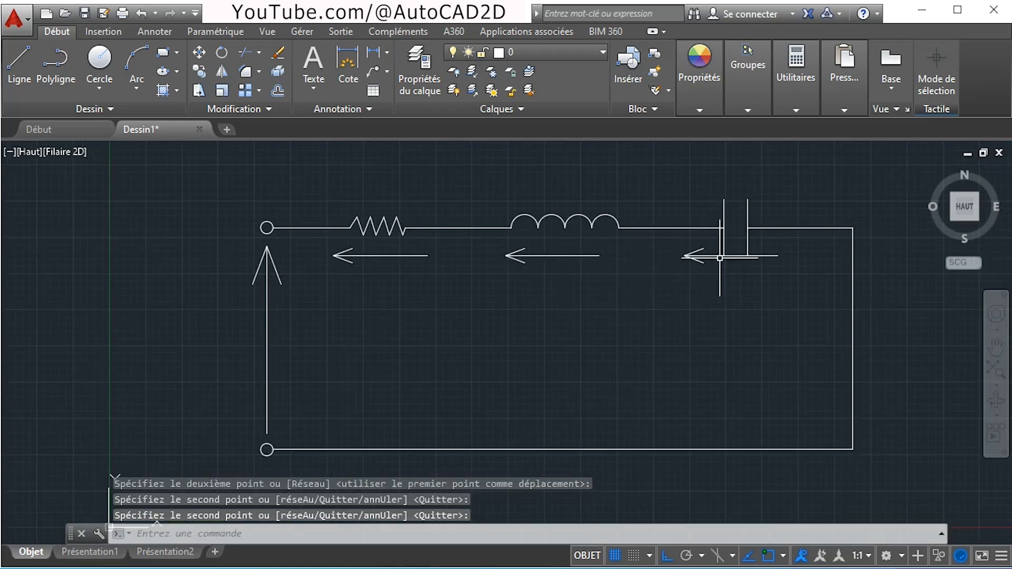
pyautogui.scroll(4, 600, 255)
pyautogui.click(593, 255)
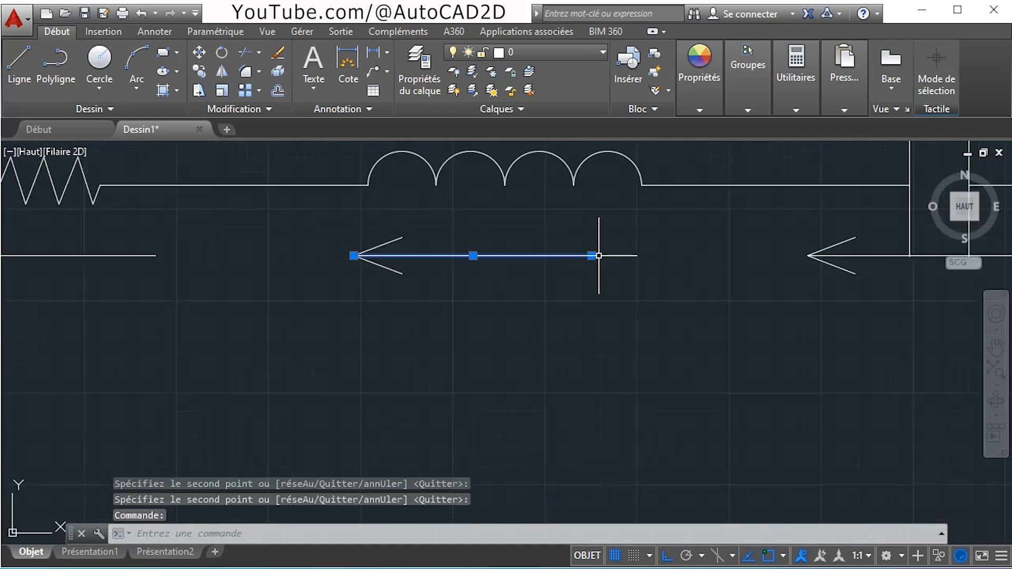
pyautogui.click(592, 256)
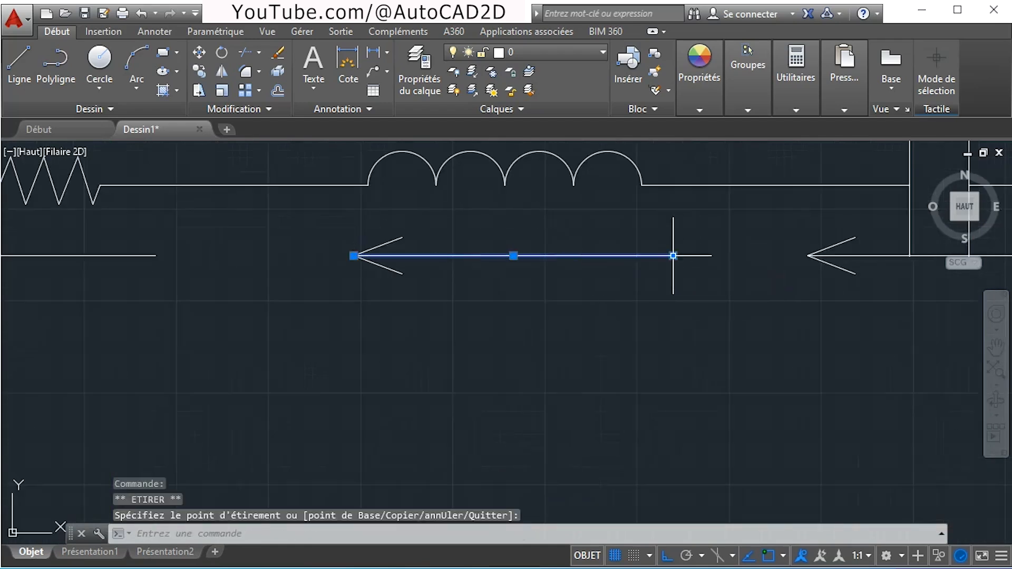
pyautogui.scroll(-4, 665, 292)
pyautogui.scroll(2, 811, 300)
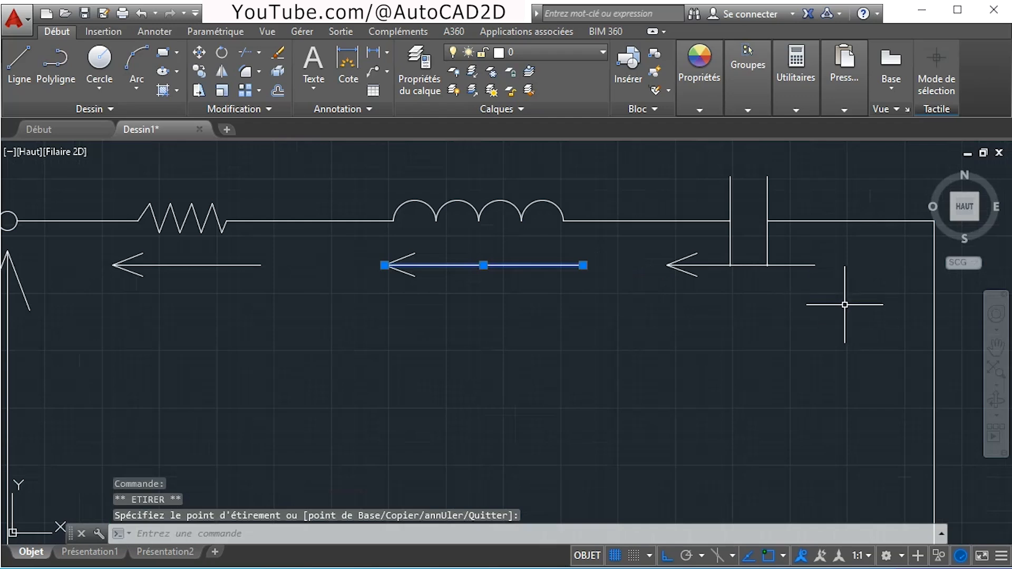
pyautogui.click(656, 244)
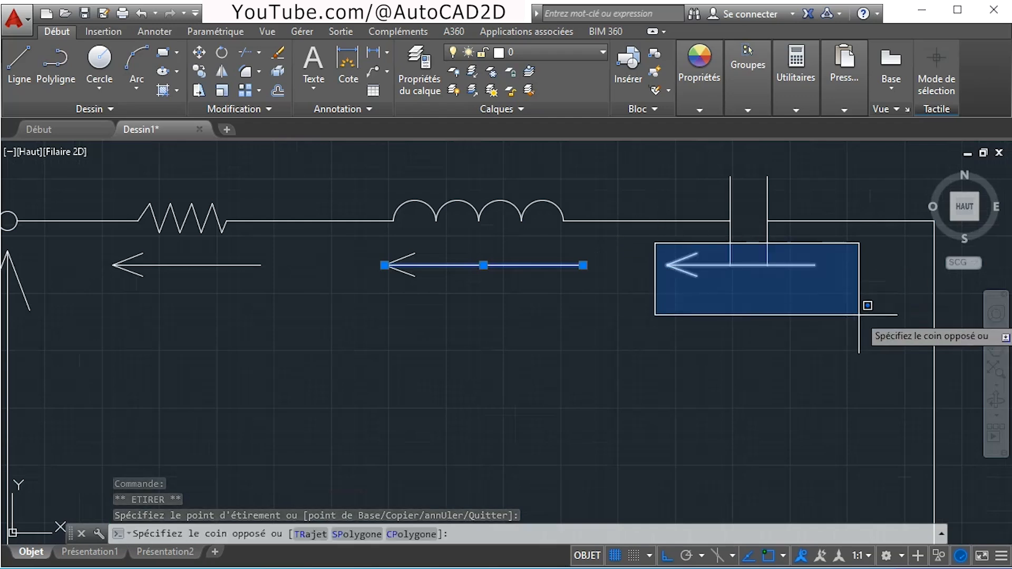
pyautogui.click(859, 310)
pyautogui.click(669, 556)
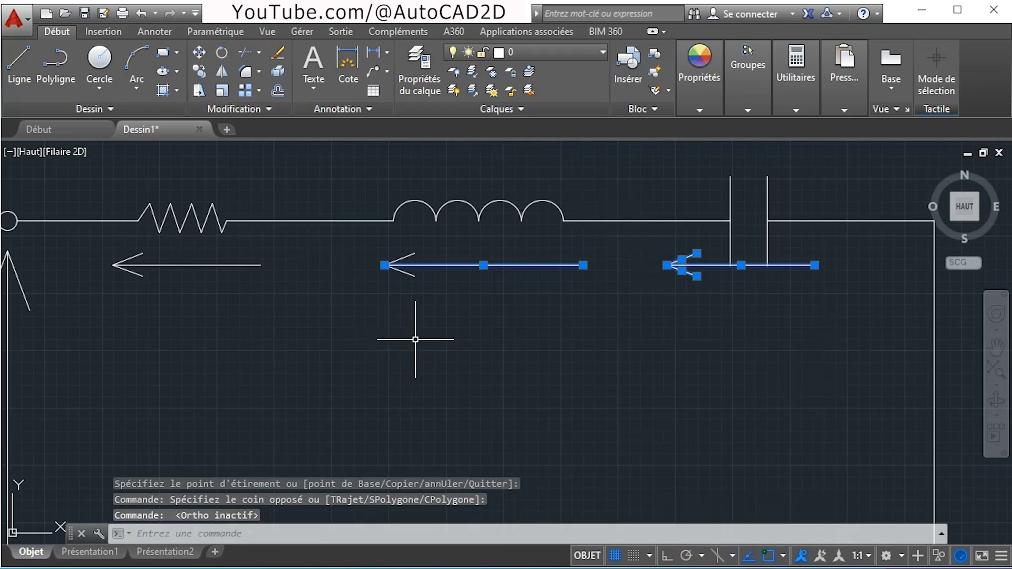
pyautogui.write('DP')
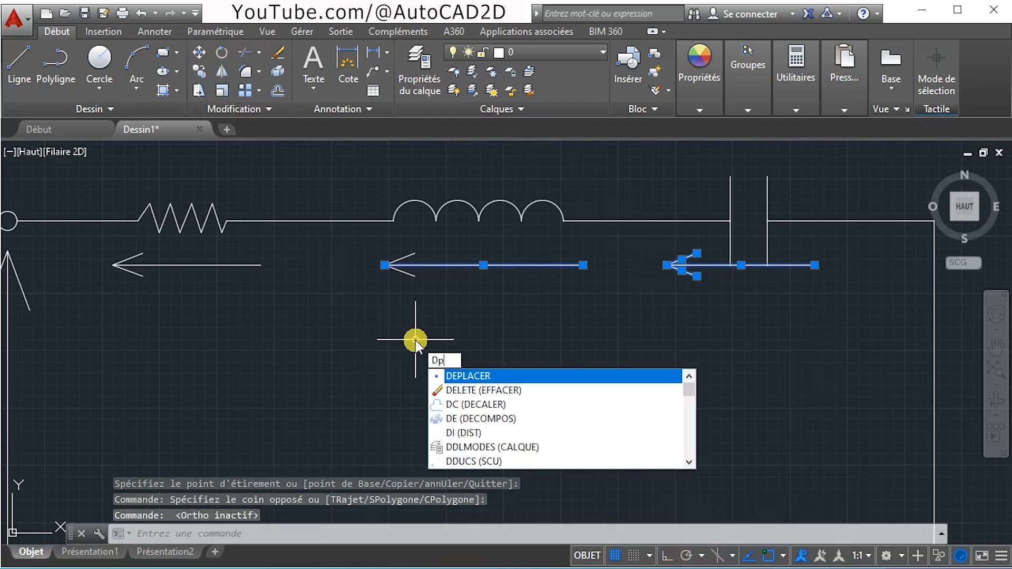
pyautogui.press('Return')
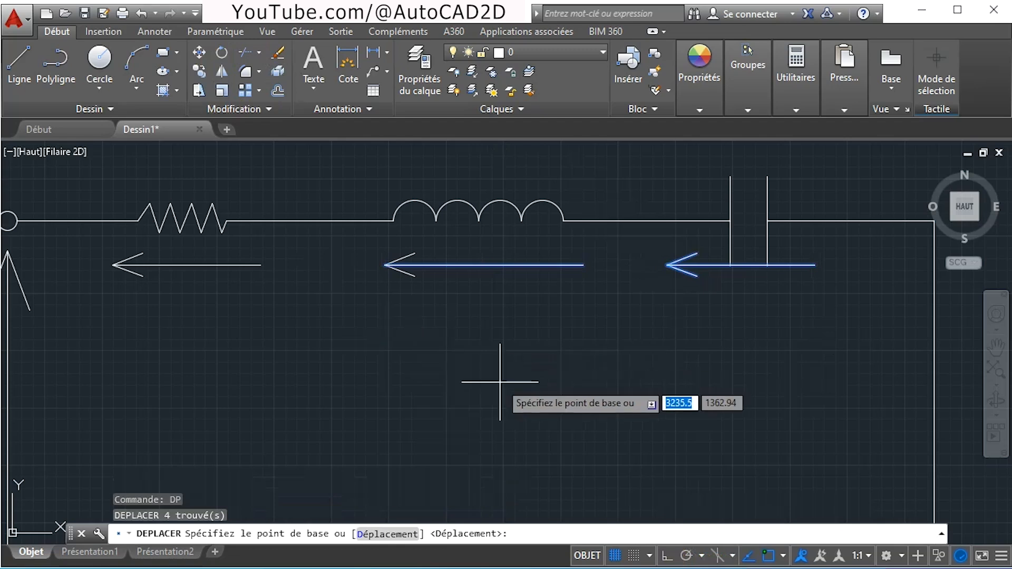
pyautogui.press('Escape')
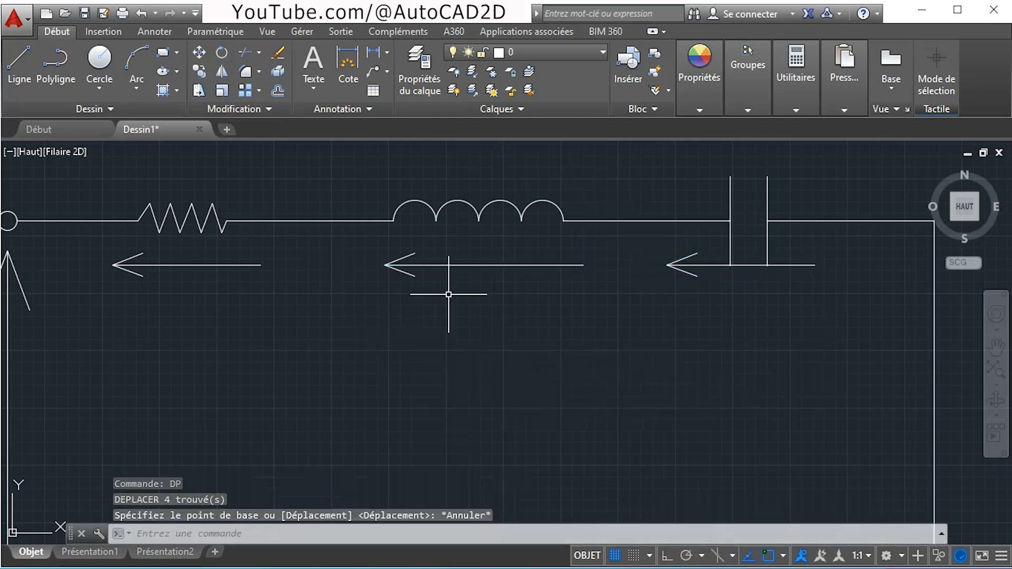
# Move the whole arrow under the capacitor slightly straight down so it clears the capacitor plates.
pyautogui.click(648, 242)
pyautogui.click(834, 337)
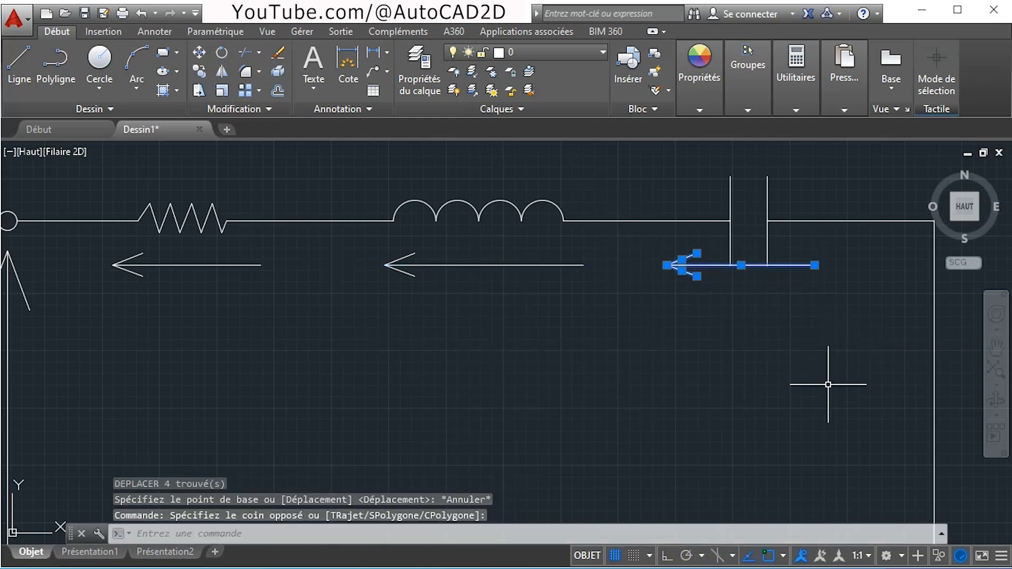
pyautogui.write('dp')
pyautogui.press('Return')
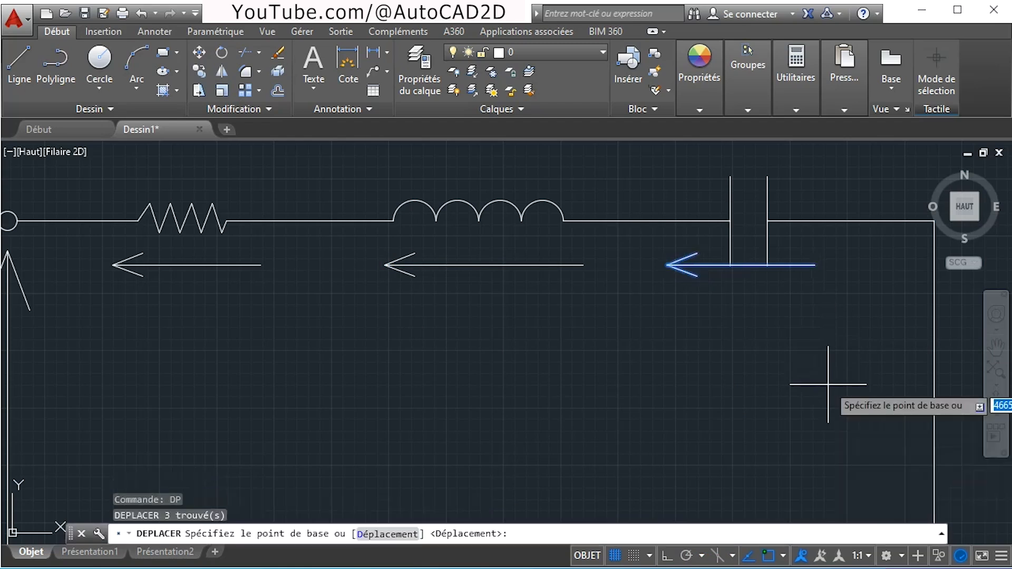
pyautogui.click(750, 290)
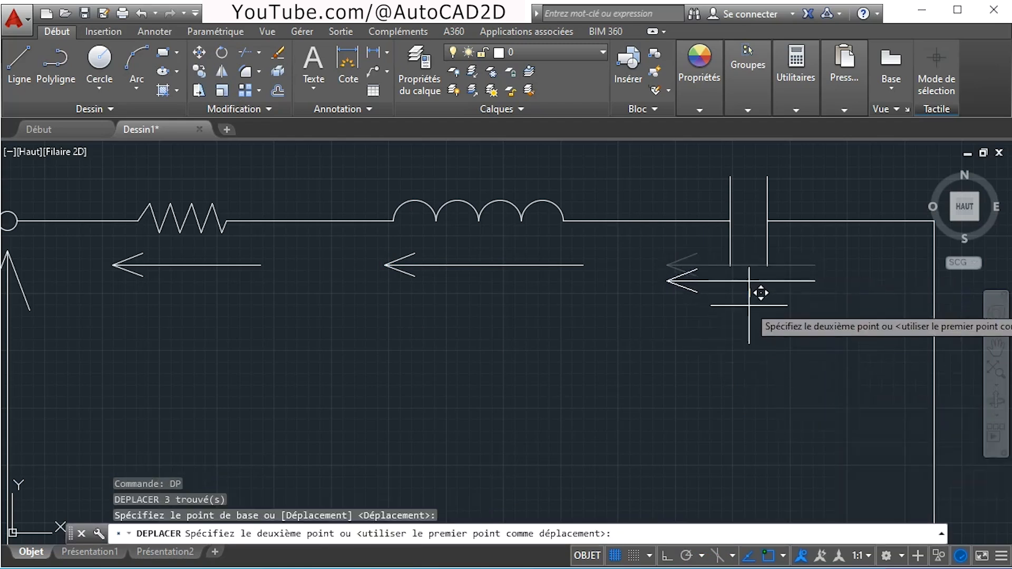
pyautogui.click(749, 309)
pyautogui.scroll(-3, 483, 280)
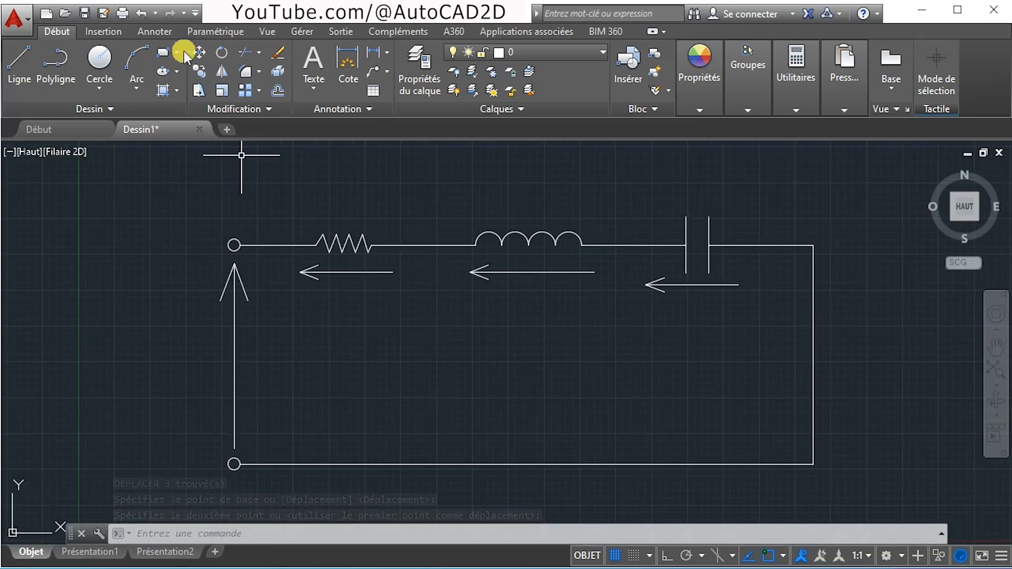
# Add the multiline text "Vin" to the left of the vertical terminal voltage arrow.
pyautogui.click(313, 87)
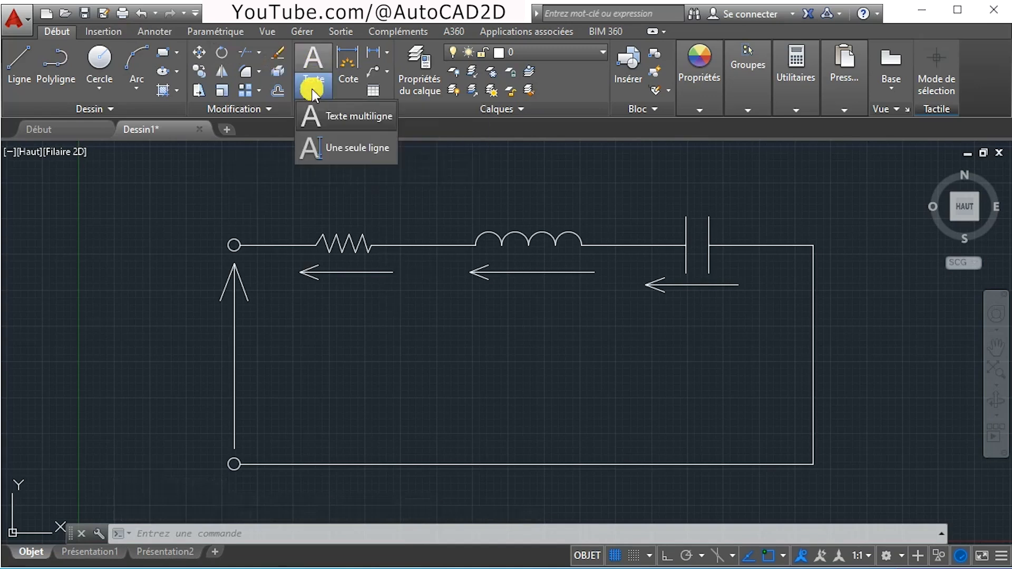
pyautogui.click(336, 121)
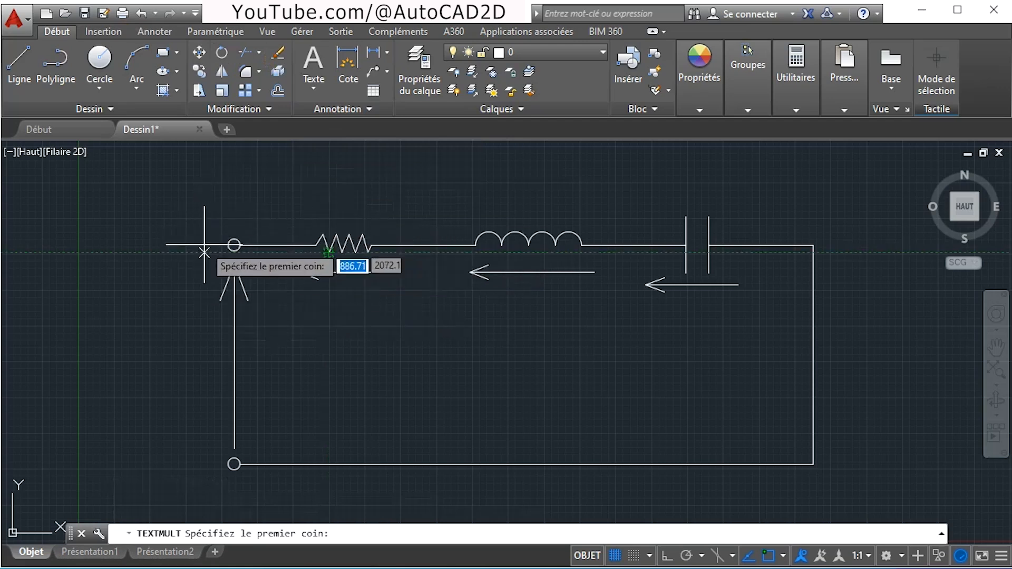
pyautogui.click(191, 355)
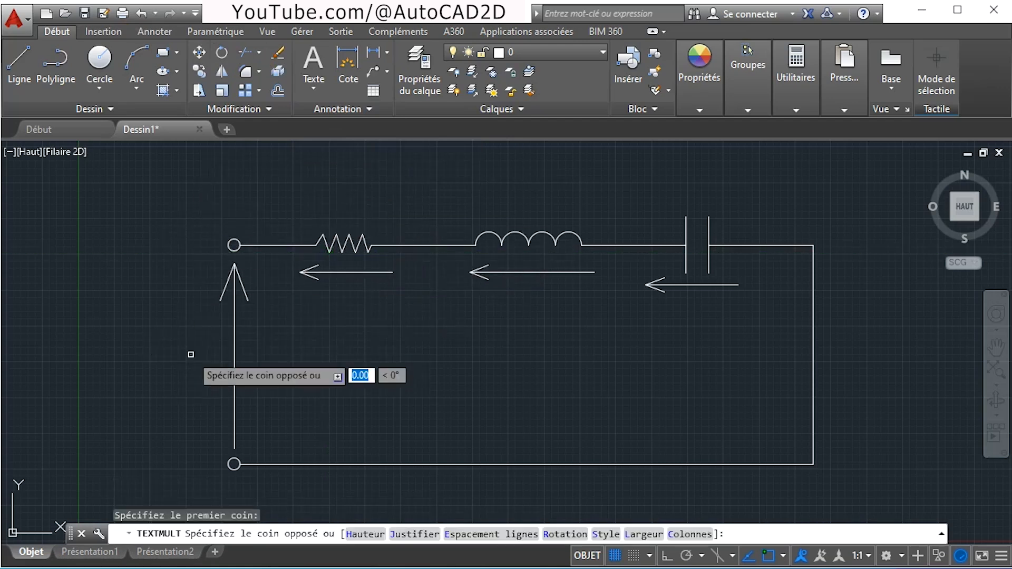
pyautogui.click(332, 385)
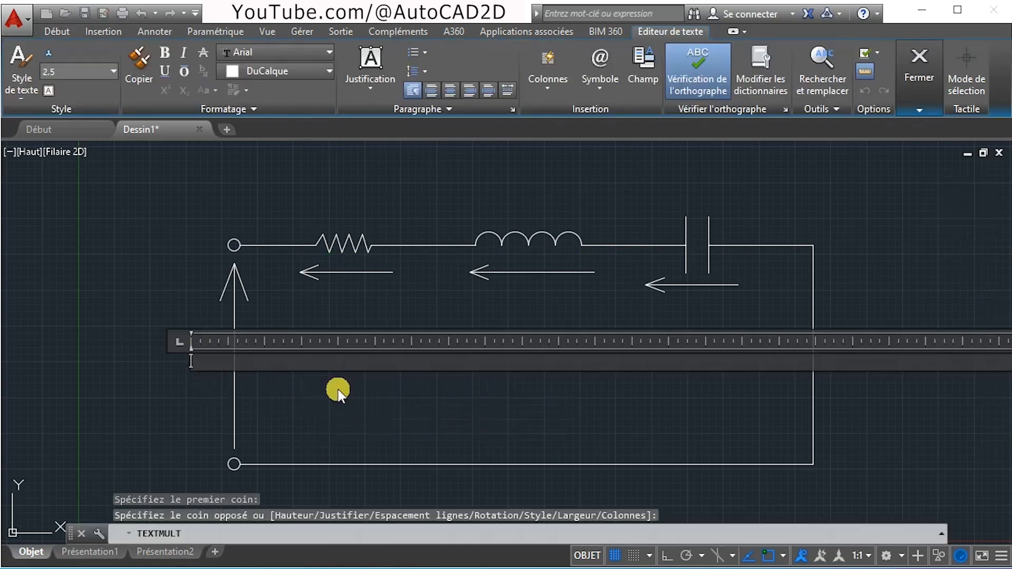
pyautogui.write('V')
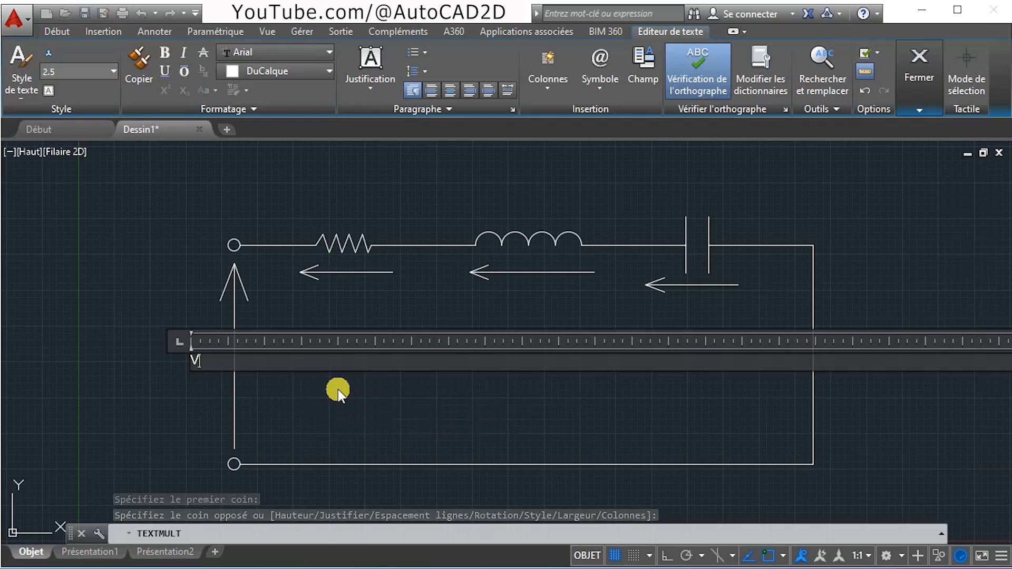
pyautogui.write('in')
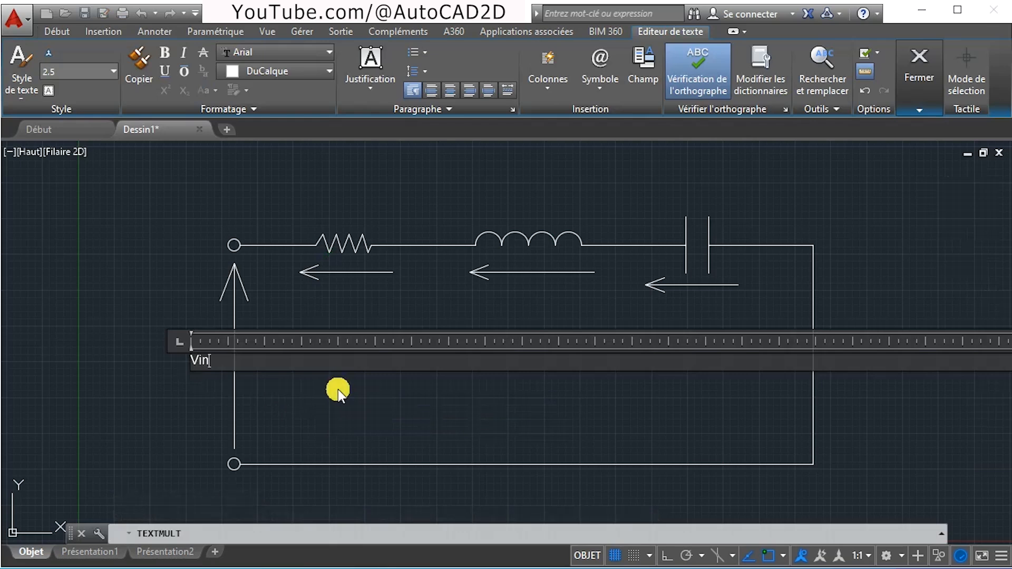
pyautogui.press('Return')
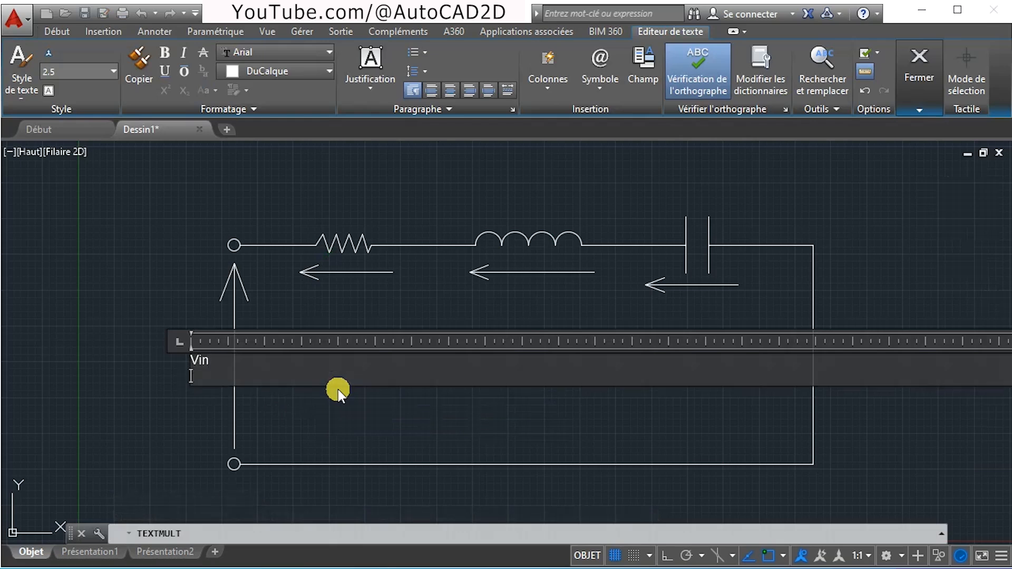
pyautogui.press('BackSpace')
pyautogui.click(338, 391)
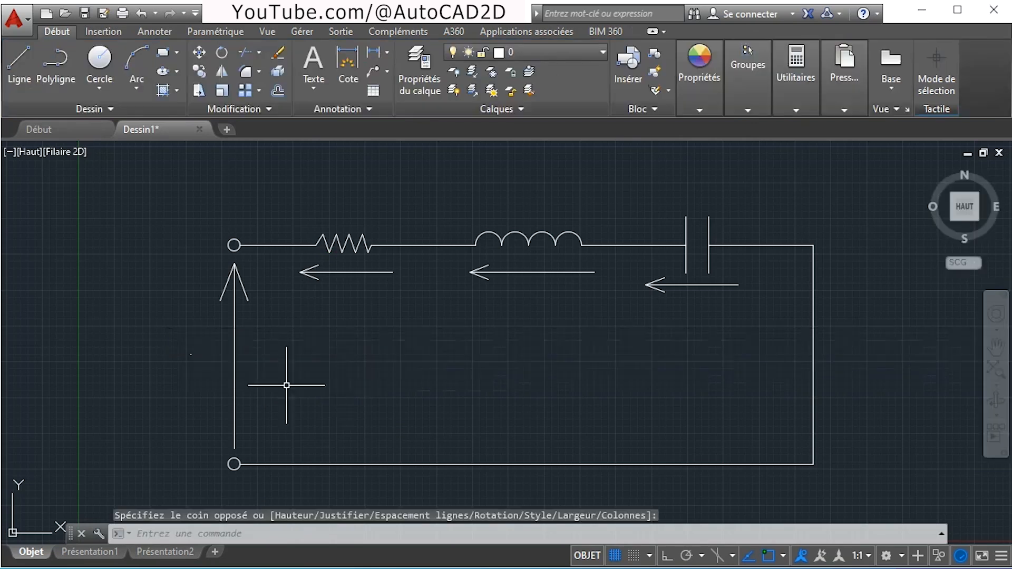
# Set the text height of the whole "Vin" label beside the vertical arrow to 100.
pyautogui.scroll(8, 182, 357)
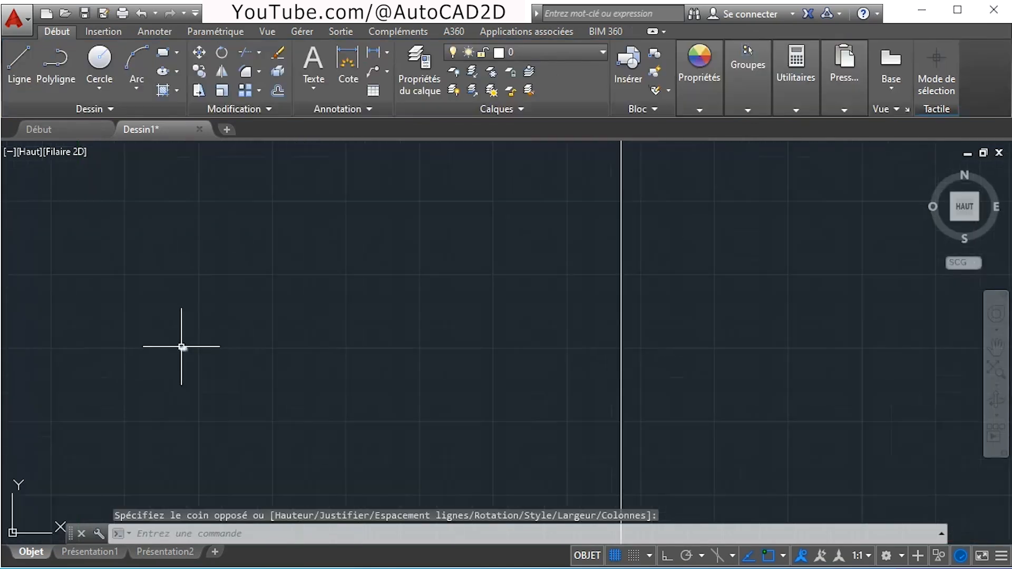
pyautogui.click(179, 346)
pyautogui.scroll(5, 182, 348)
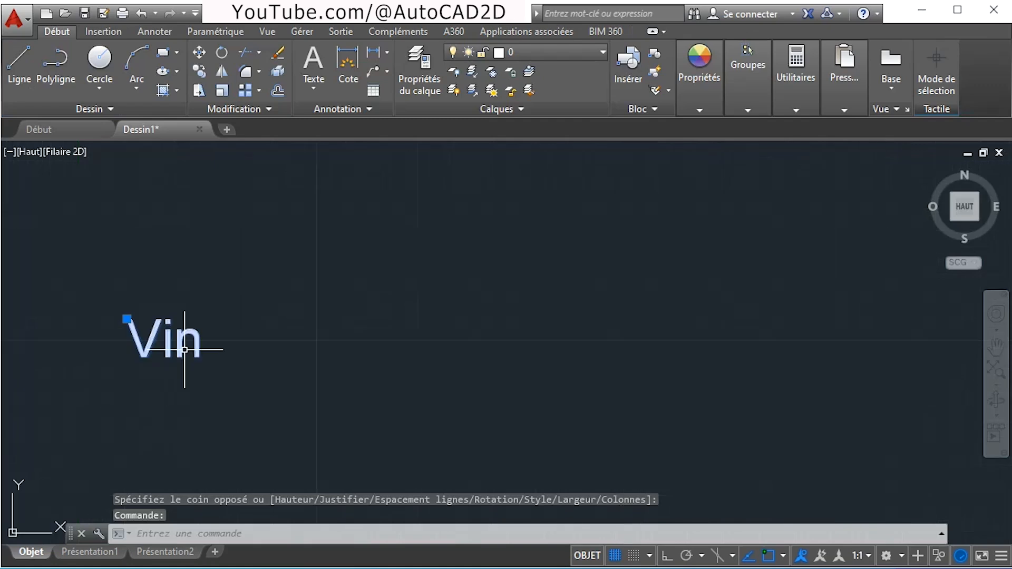
pyautogui.click(185, 350)
pyautogui.press('Escape')
pyautogui.doubleClick(169, 335)
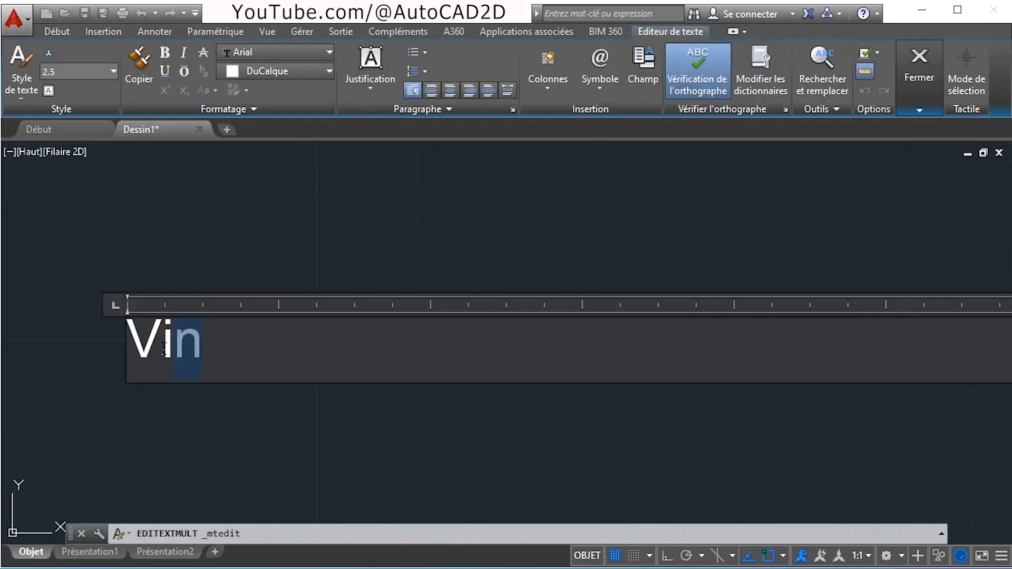
pyautogui.click(114, 74)
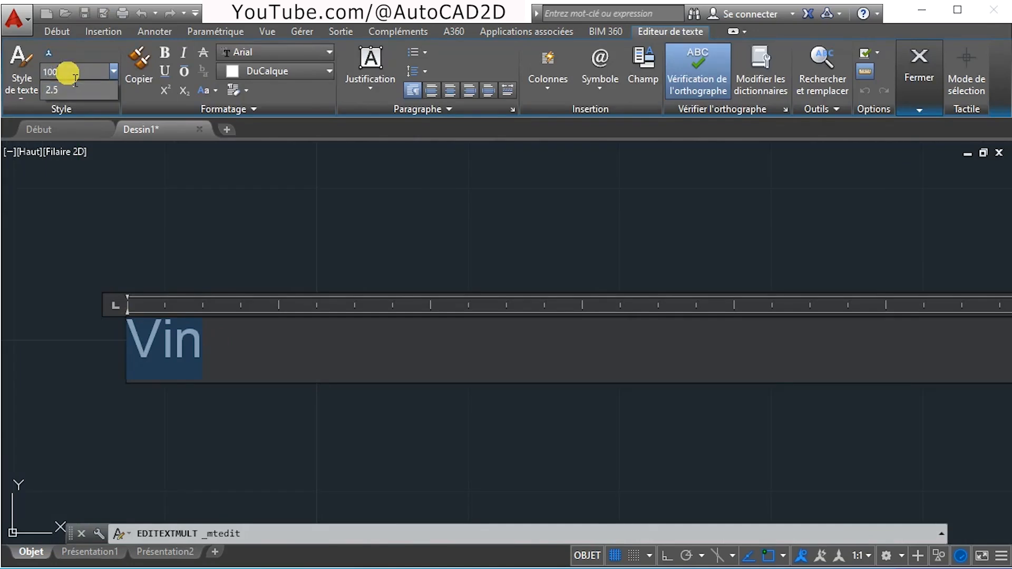
pyautogui.press('Return')
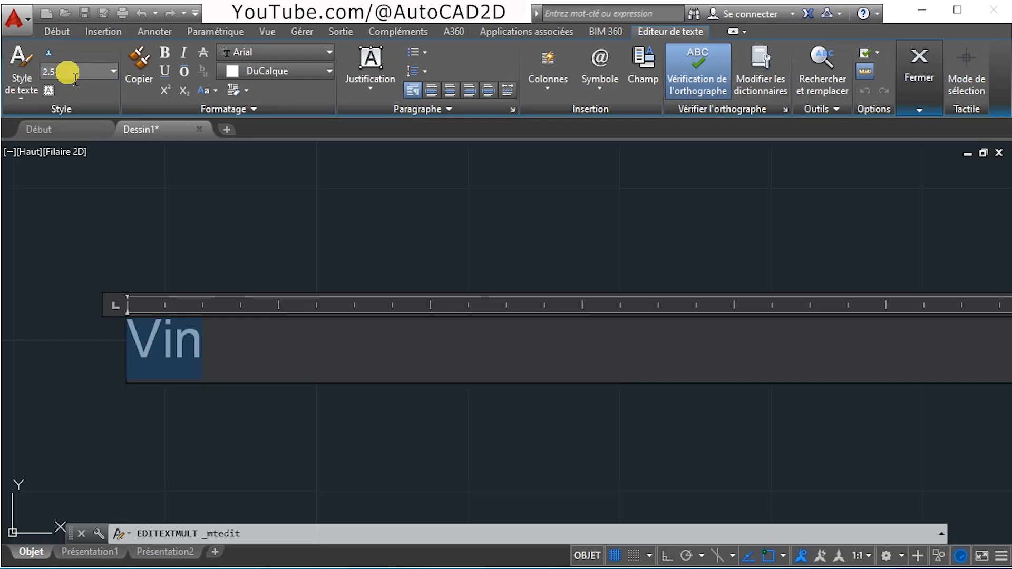
pyautogui.click(114, 75)
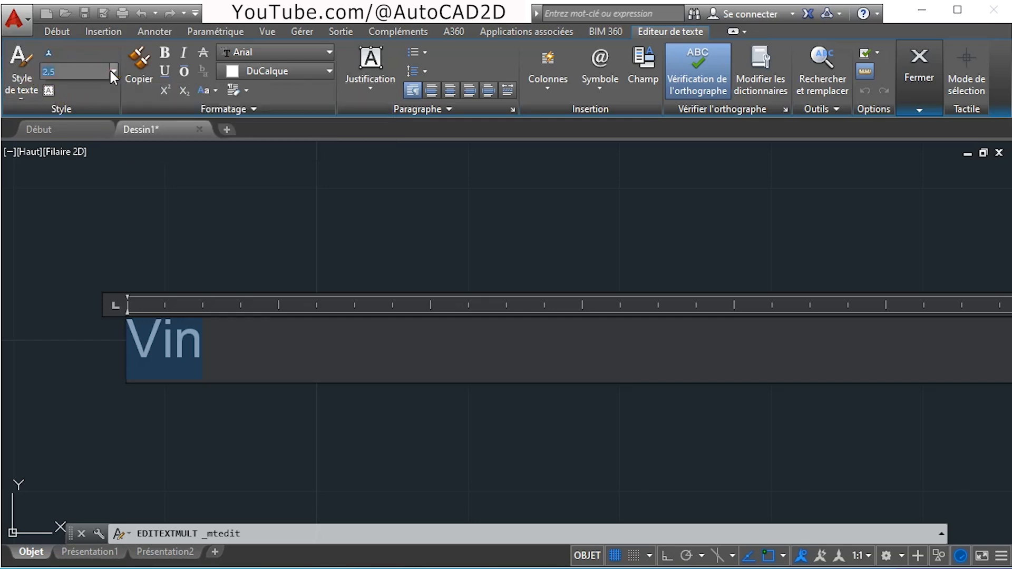
pyautogui.click(74, 80)
pyautogui.click(18, 78)
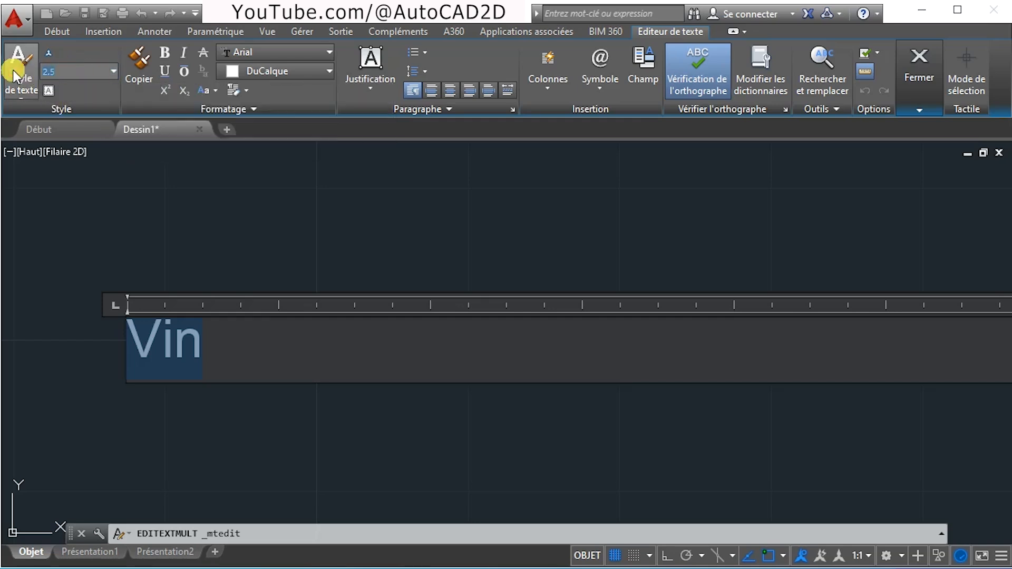
pyautogui.press('Return')
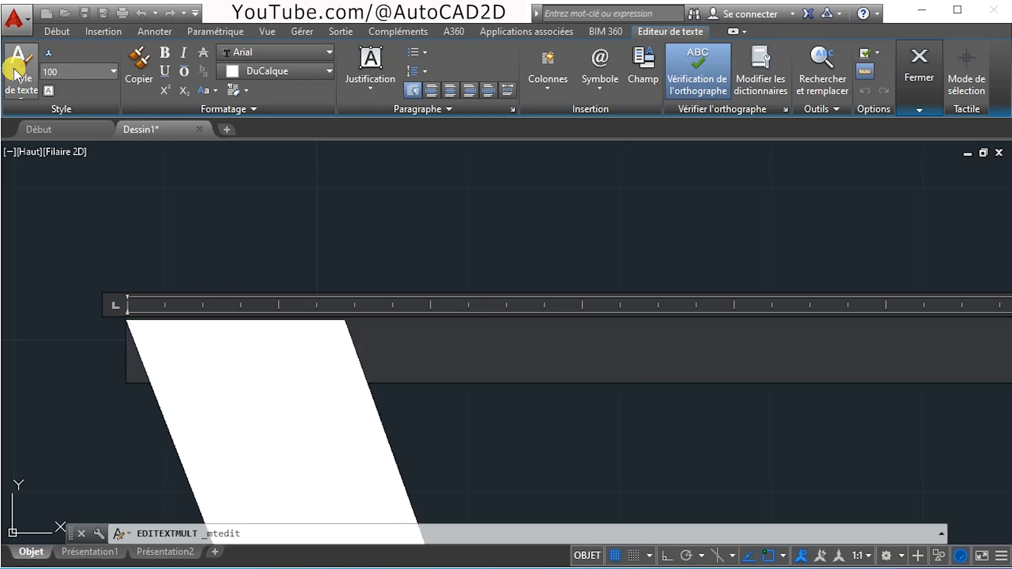
pyautogui.scroll(-14, 302, 184)
pyautogui.scroll(-4, 312, 187)
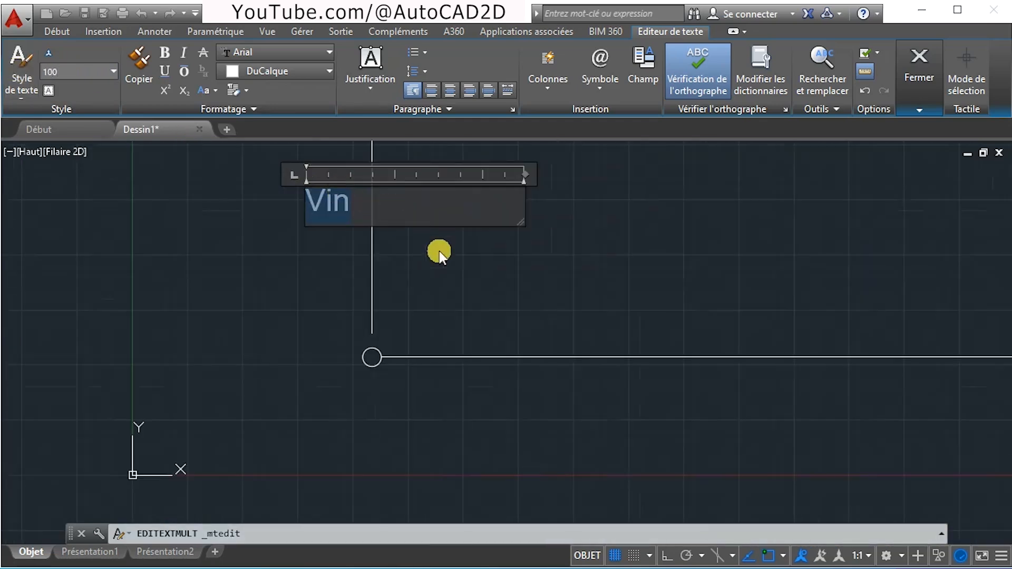
pyautogui.click(471, 268)
# Narrow the frame width of the "Vin" multiline text so it closely fits the word and no longer crosses the vertical arrow.
pyautogui.scroll(-5, 437, 244)
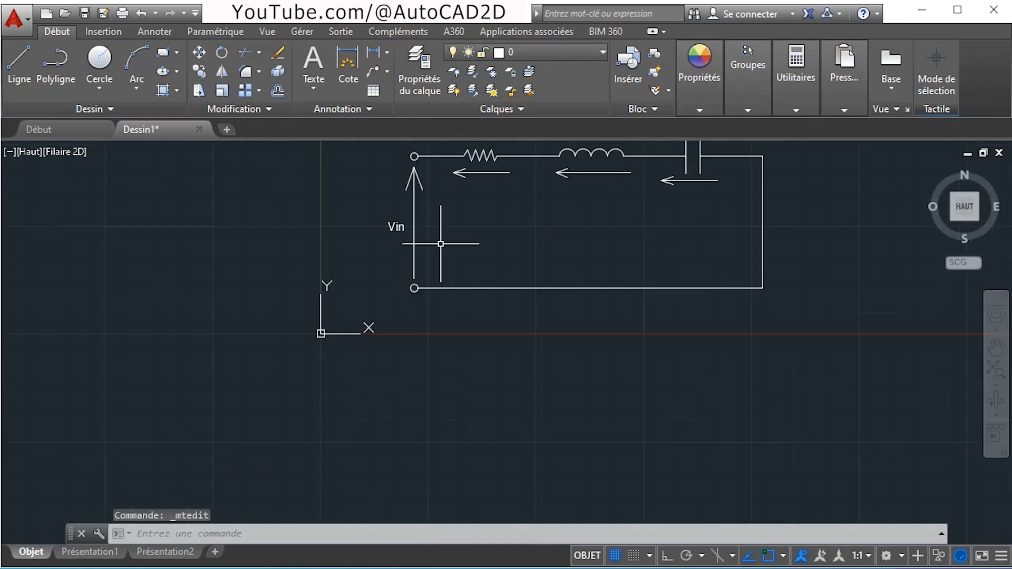
pyautogui.scroll(6, 402, 244)
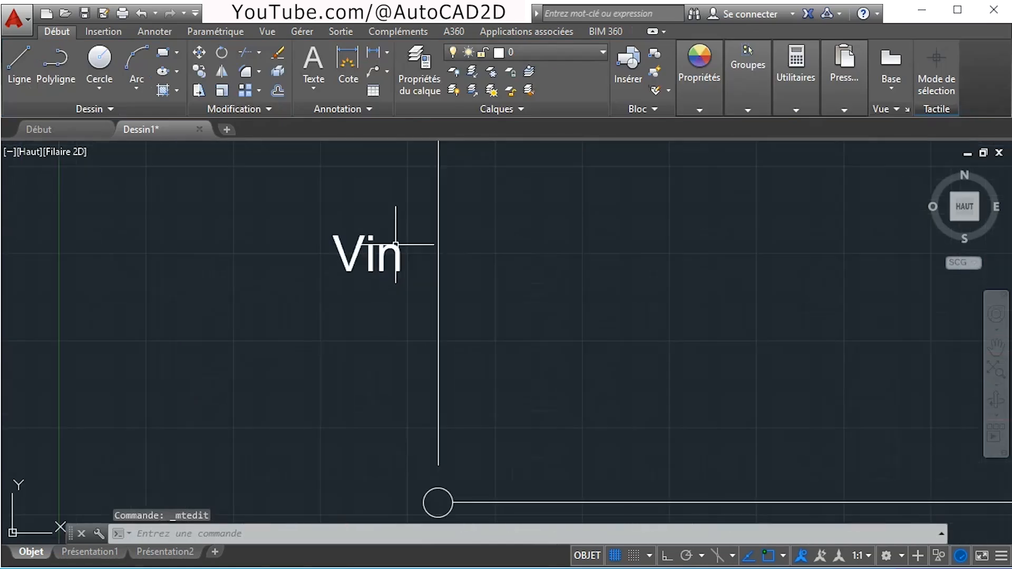
pyautogui.click(369, 261)
pyautogui.click(678, 235)
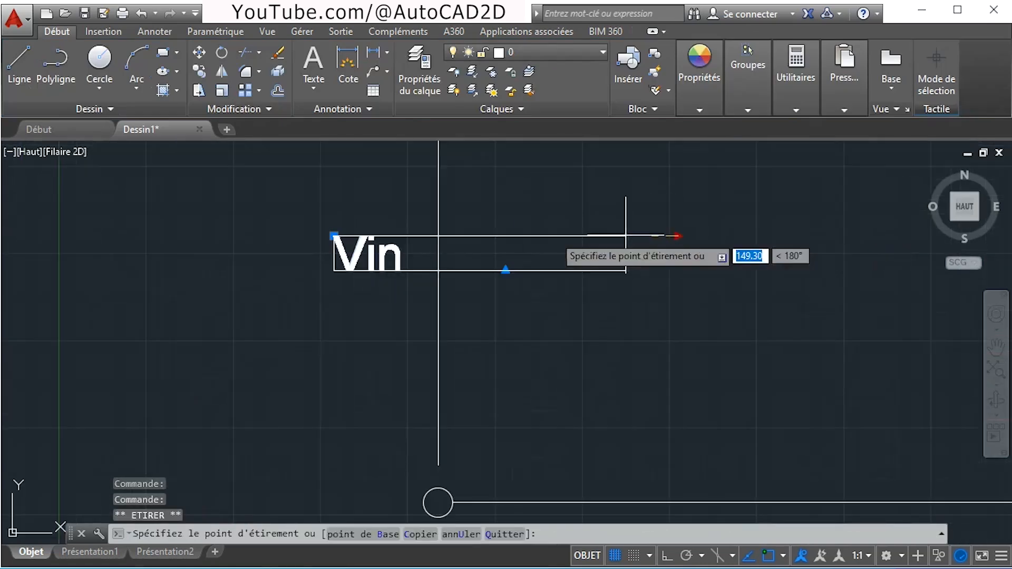
pyautogui.scroll(-4, 456, 249)
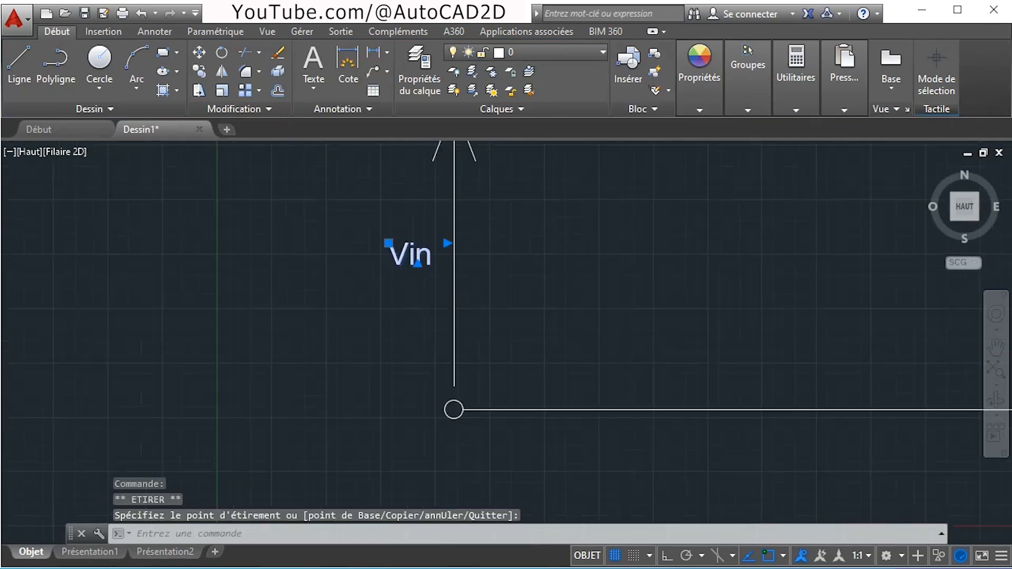
# Move the "Vin" label up to just left of the upper terminal circle.
pyautogui.click(197, 56)
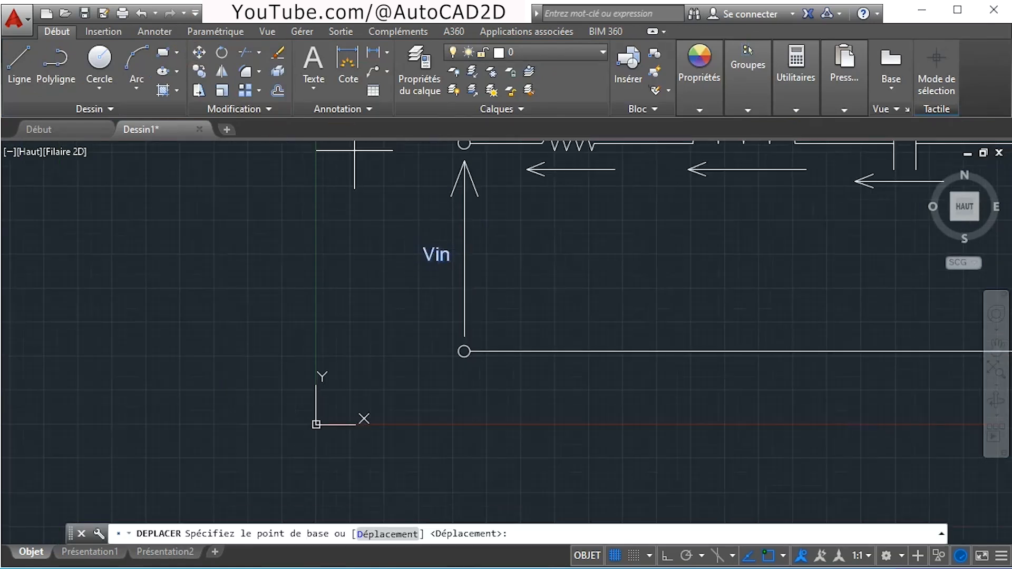
pyautogui.click(439, 257)
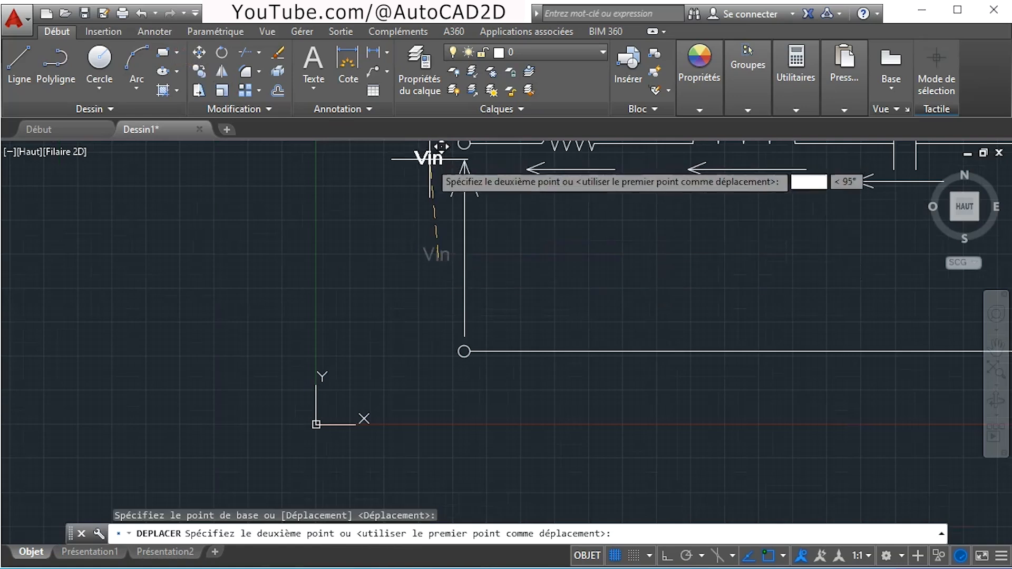
pyautogui.moveTo(413, 203); pyautogui.dragTo(357, 299, button='middle')
pyautogui.scroll(3, 363, 269)
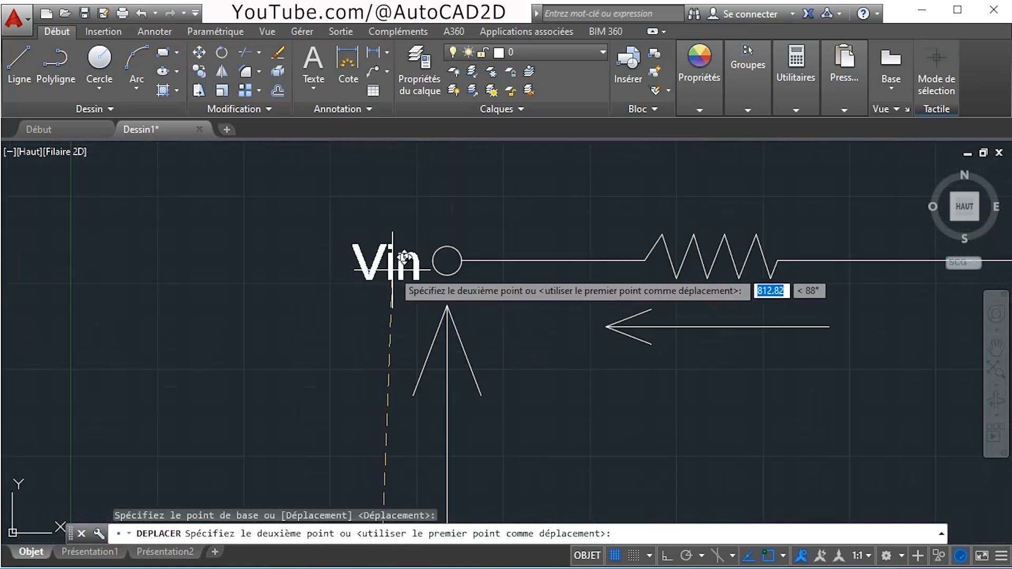
pyautogui.click(383, 260)
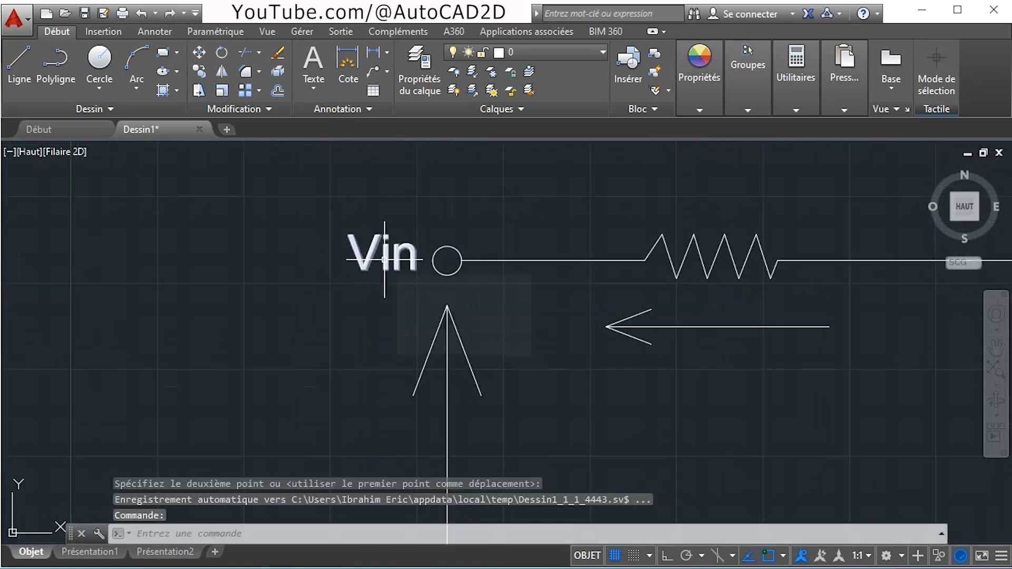
# Format the letters "in" of the "Vin" label as subscript.
pyautogui.click(384, 260)
pyautogui.doubleClick(385, 261)
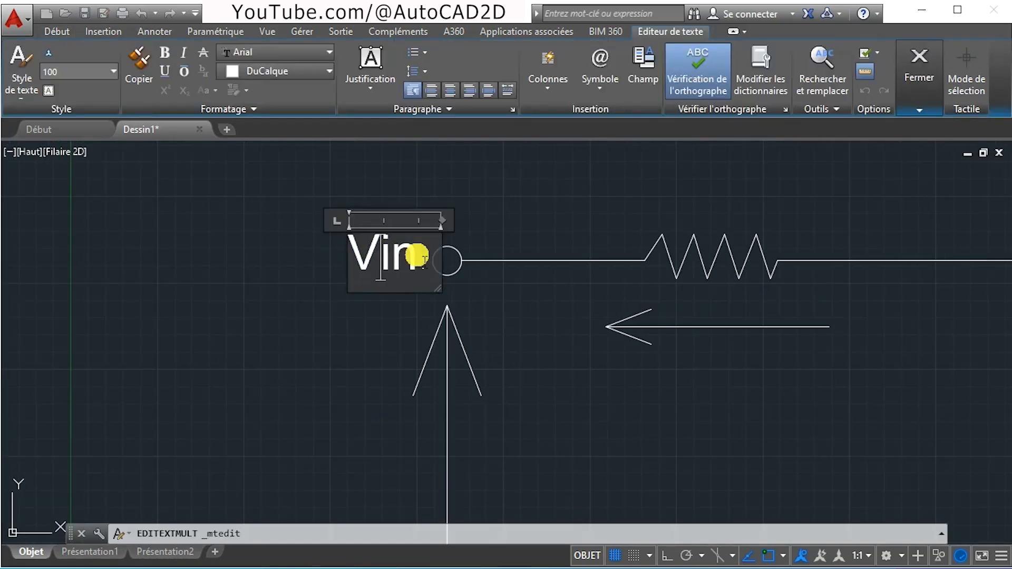
pyautogui.moveTo(417, 253); pyautogui.dragTo(386, 260)
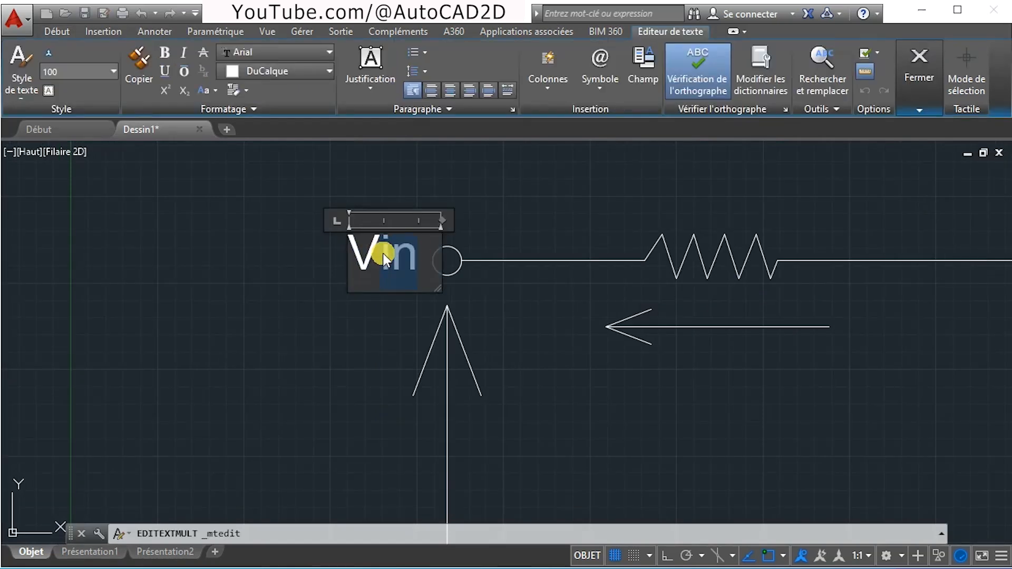
pyautogui.click(183, 92)
pyautogui.click(363, 392)
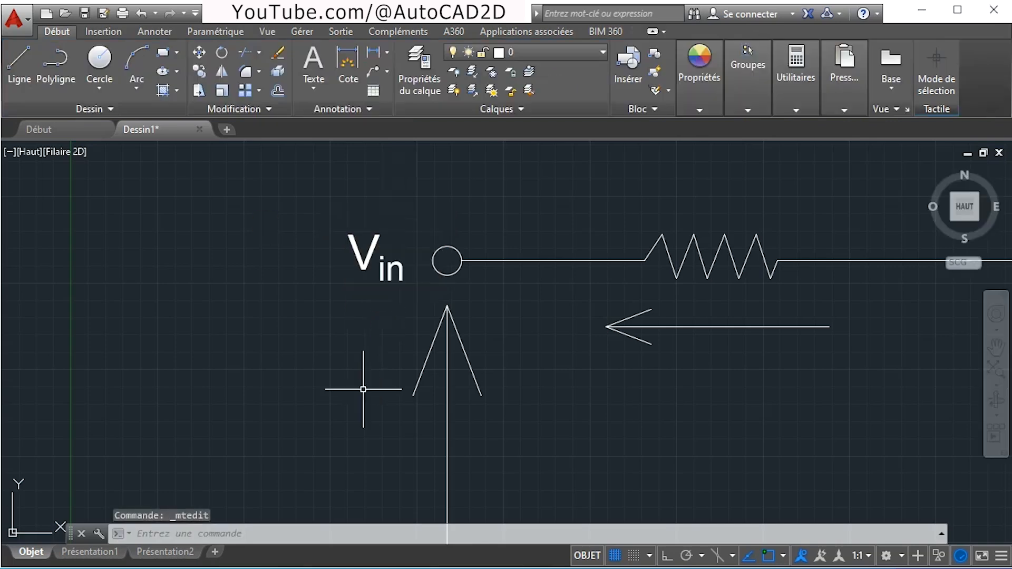
# Move the subscripted Vin label down to the left side of the vertical voltage arrow, near the middle of its shaft.
pyautogui.scroll(-2, 385, 303)
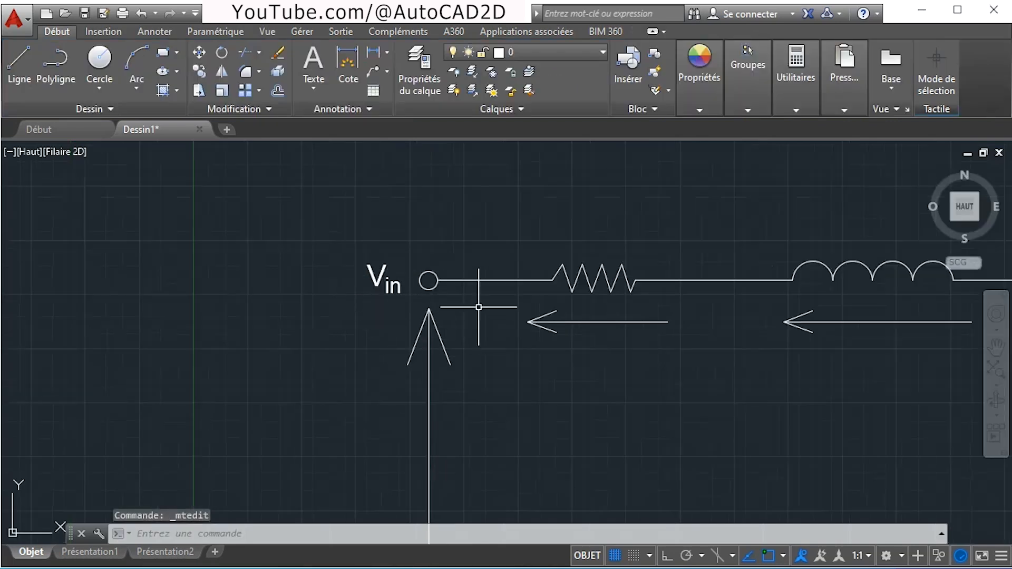
pyautogui.scroll(-2, 617, 292)
pyautogui.moveTo(608, 285)
pyautogui.mouseDown(button='middle')
pyautogui.moveTo(503, 261)
pyautogui.moveTo(355, 251)
pyautogui.mouseUp(button='middle')
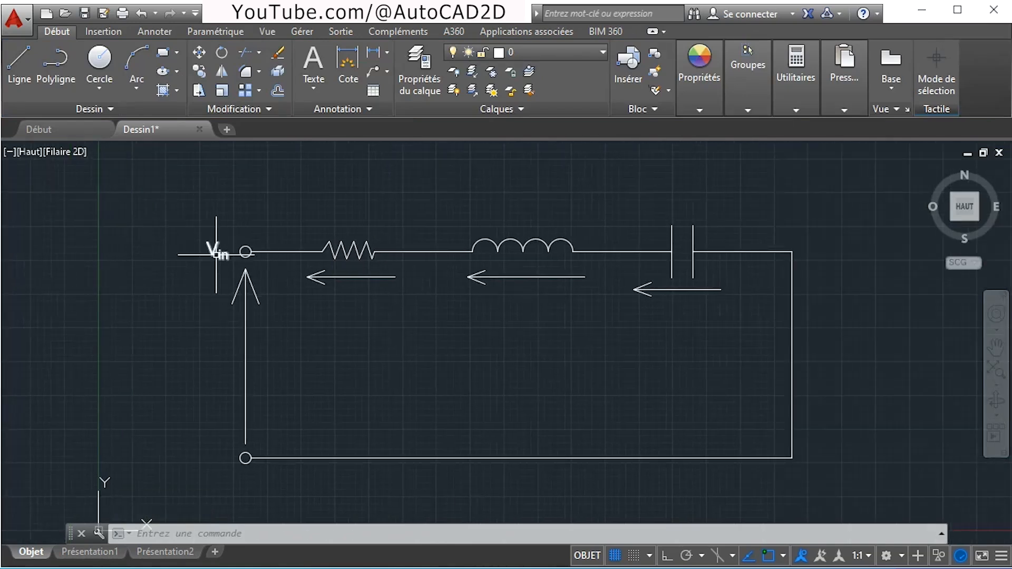
pyautogui.click(199, 52)
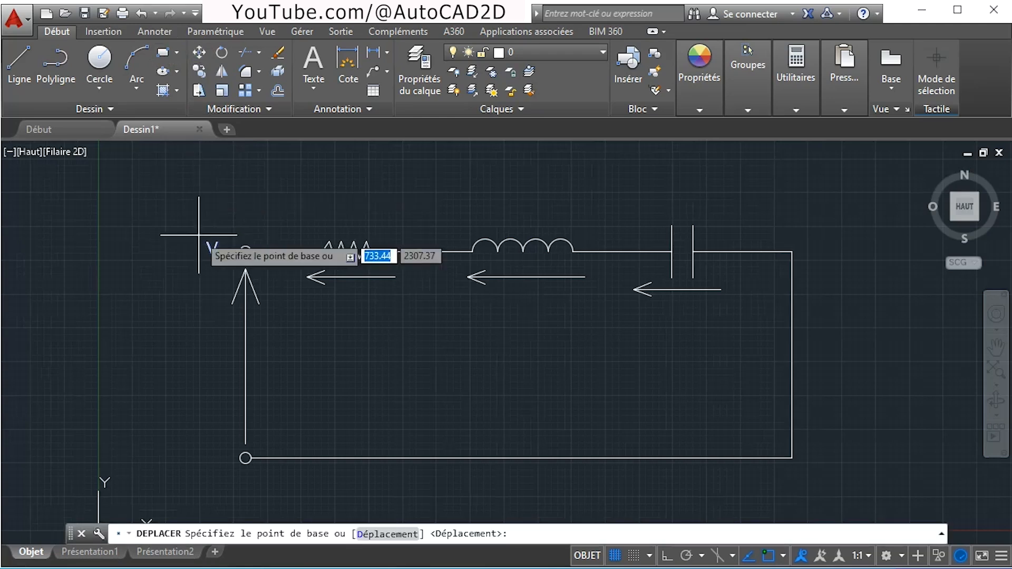
pyautogui.click(216, 250)
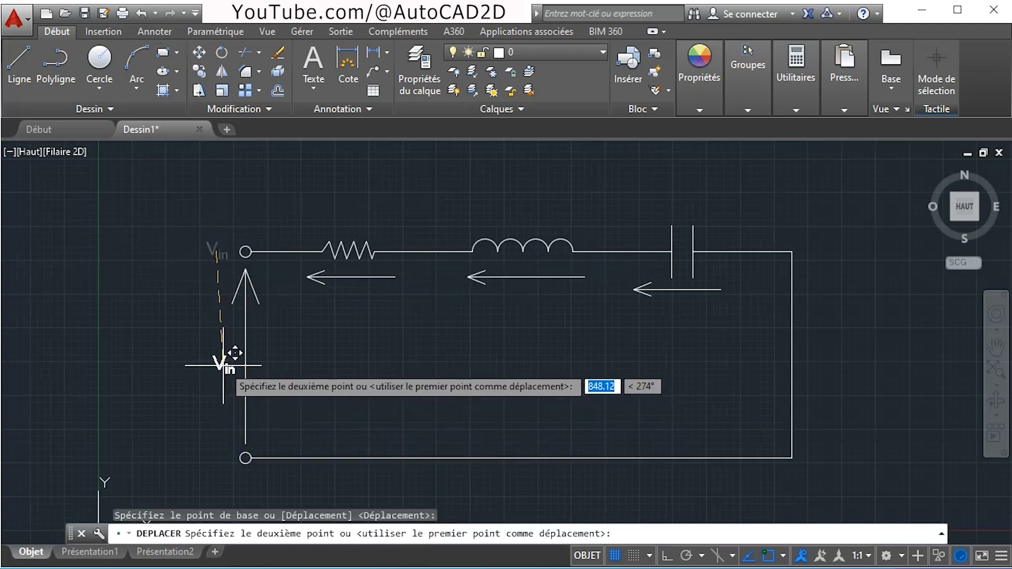
pyautogui.click(224, 349)
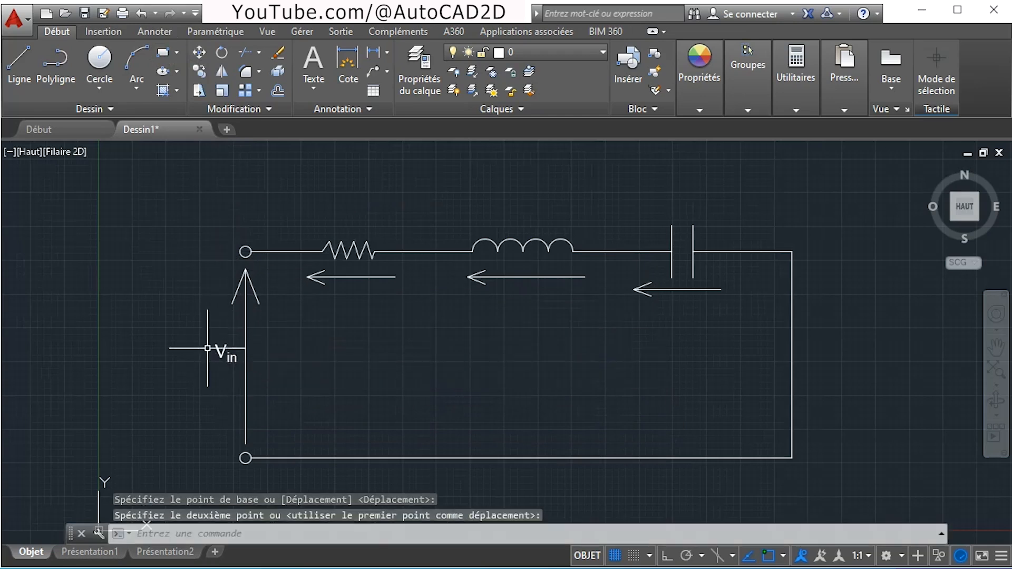
# Copy the Vin label to positions above the resistor, the inductor and the capacitor.
pyautogui.click(202, 324)
pyautogui.click(237, 371)
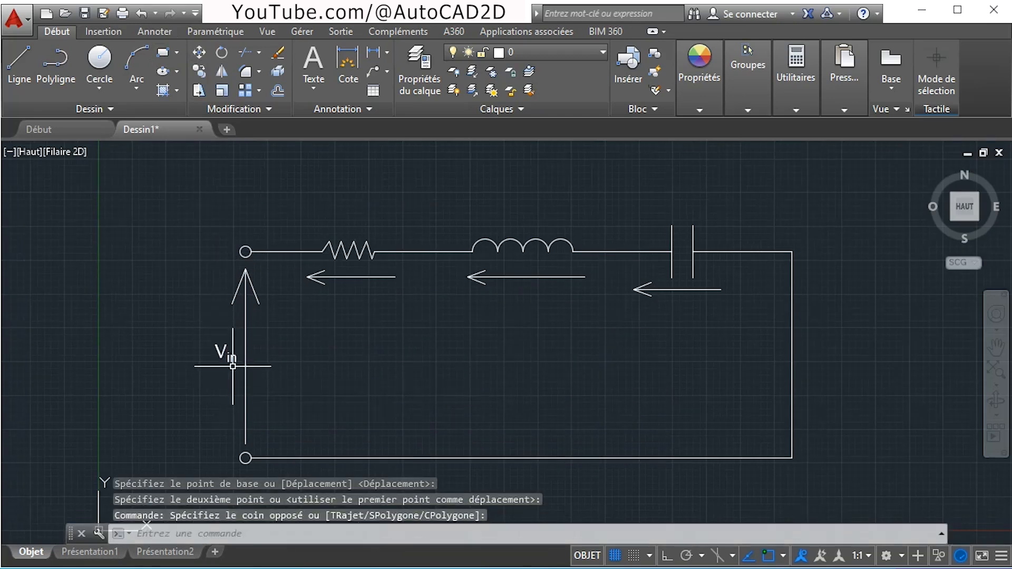
pyautogui.click(199, 71)
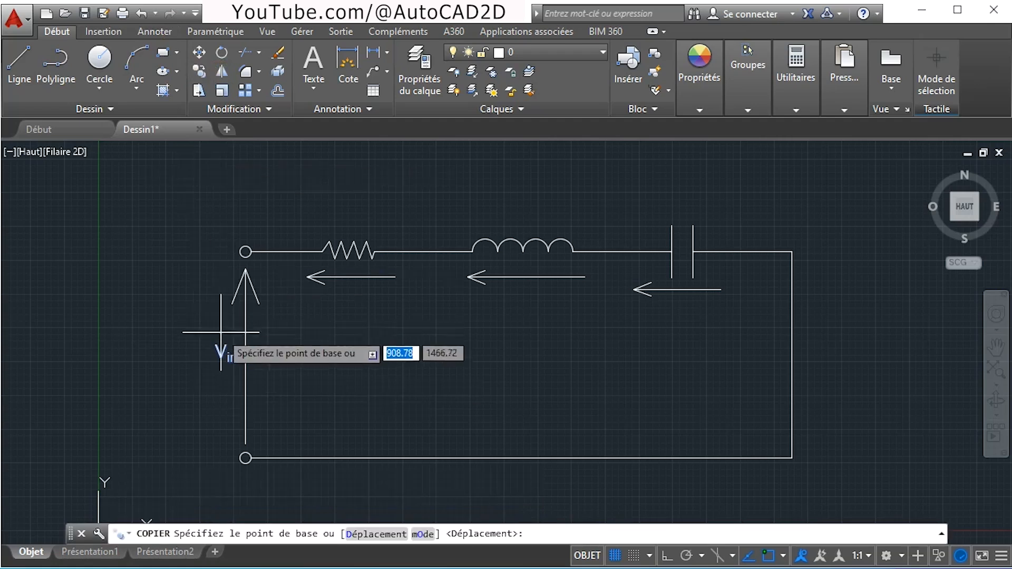
pyautogui.click(225, 350)
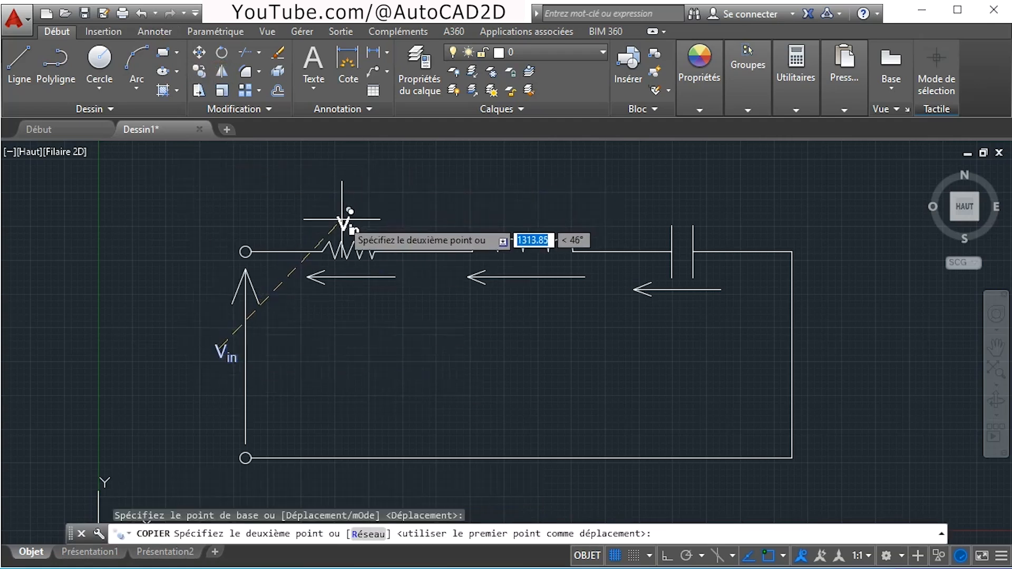
pyautogui.click(517, 211)
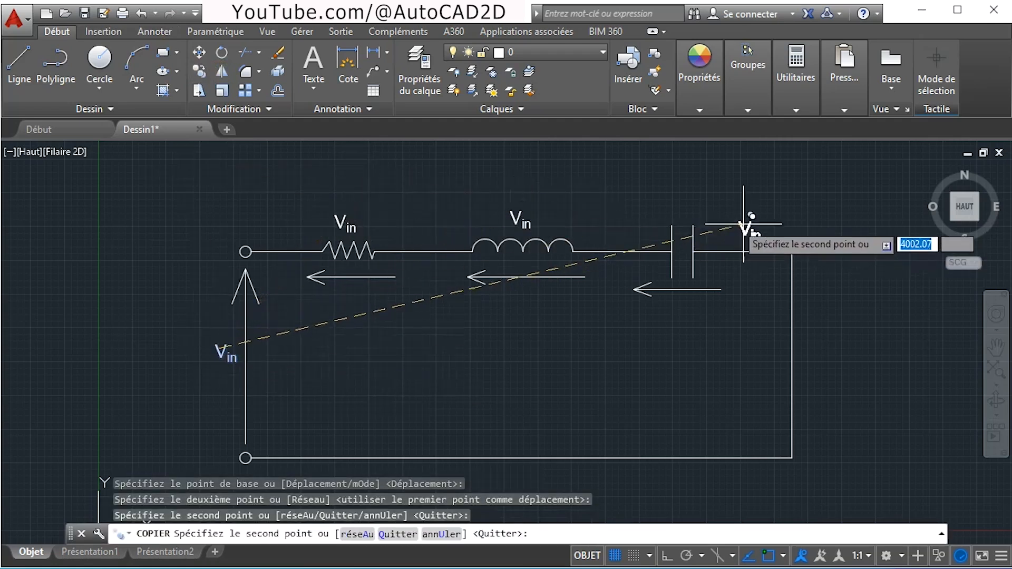
pyautogui.click(676, 202)
pyautogui.rightClick(523, 373)
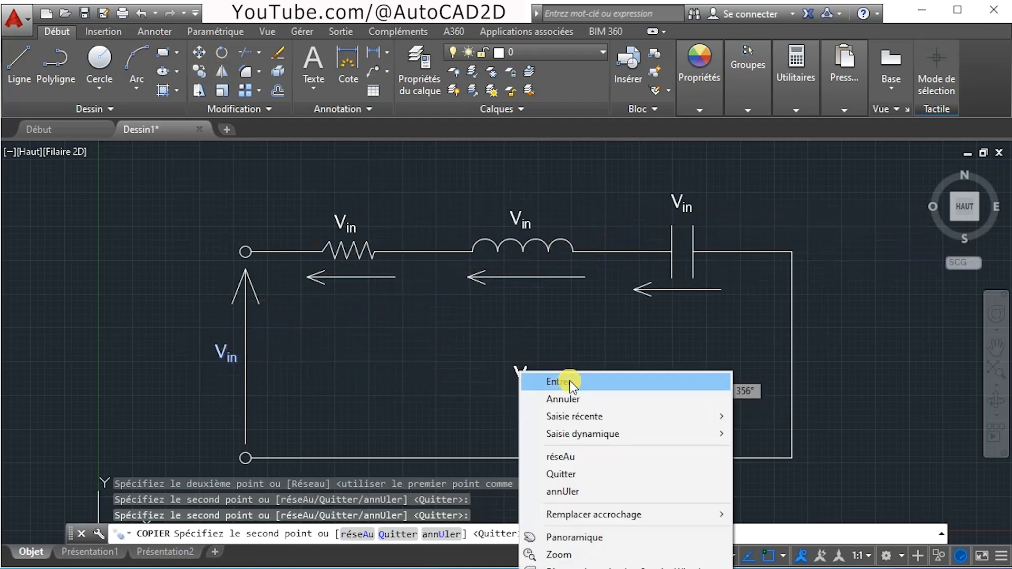
# Replace the copied label above the resistor with "R1=10kΩ", inserting the omega symbol and widening the text frame to fit.
pyautogui.click(559, 383)
pyautogui.click(343, 225)
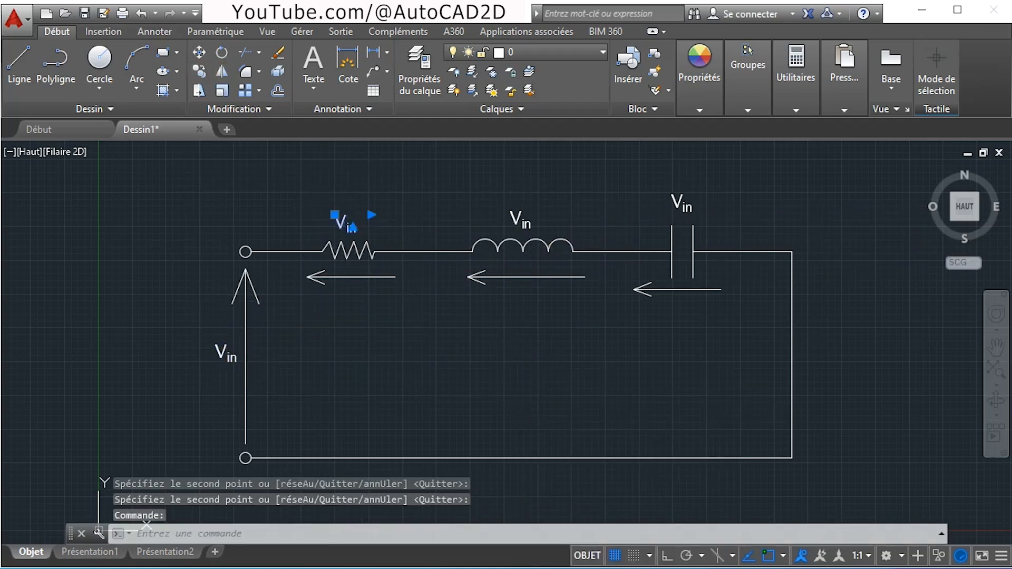
pyautogui.doubleClick(346, 227)
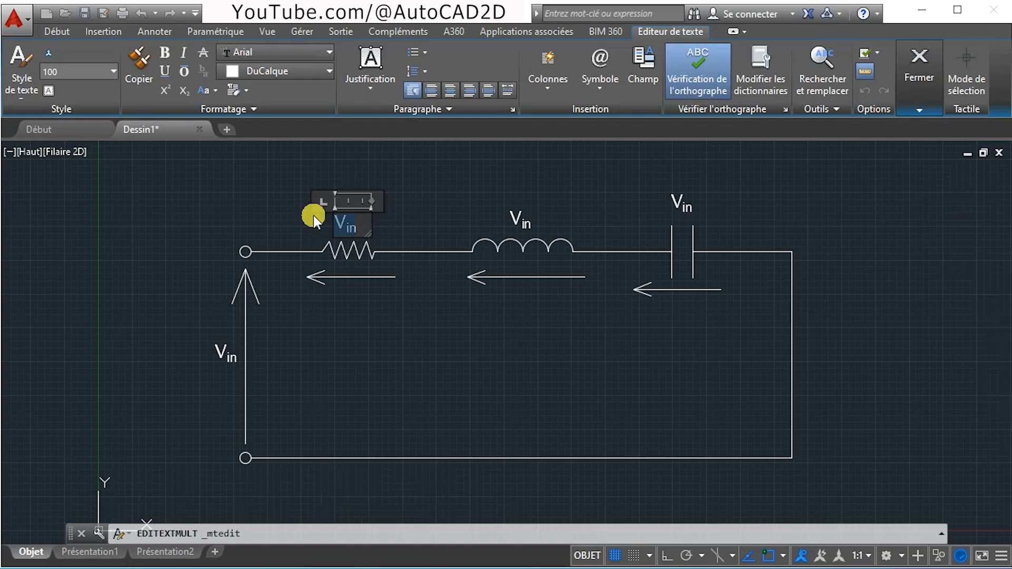
pyautogui.write('R1=10')
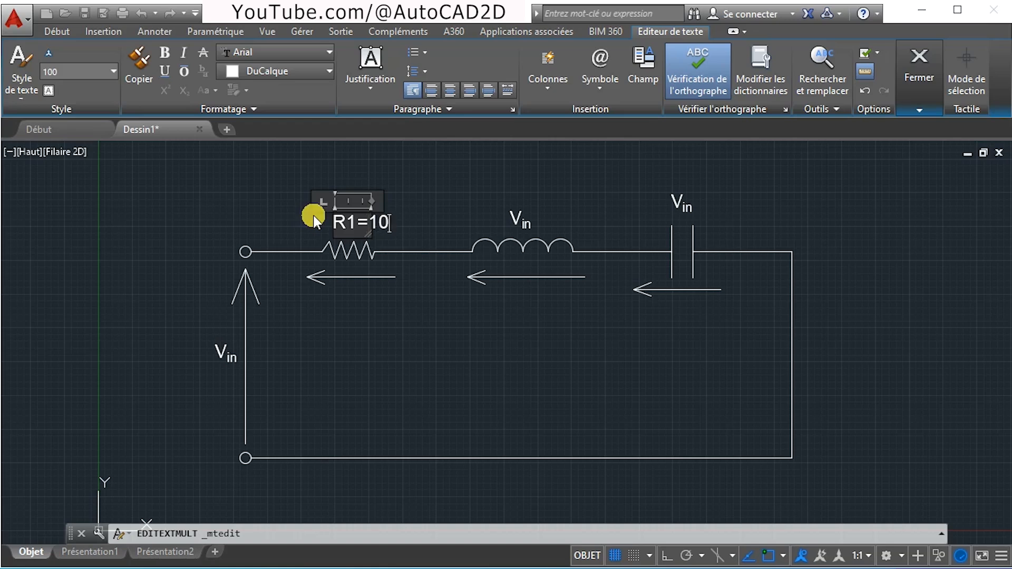
pyautogui.write('k')
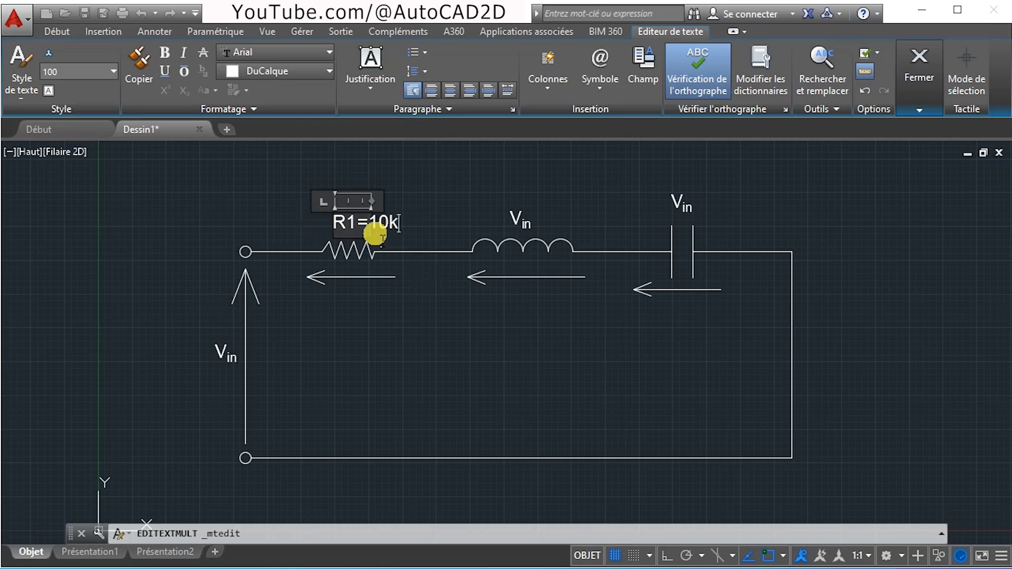
pyautogui.moveTo(380, 239); pyautogui.dragTo(426, 246)
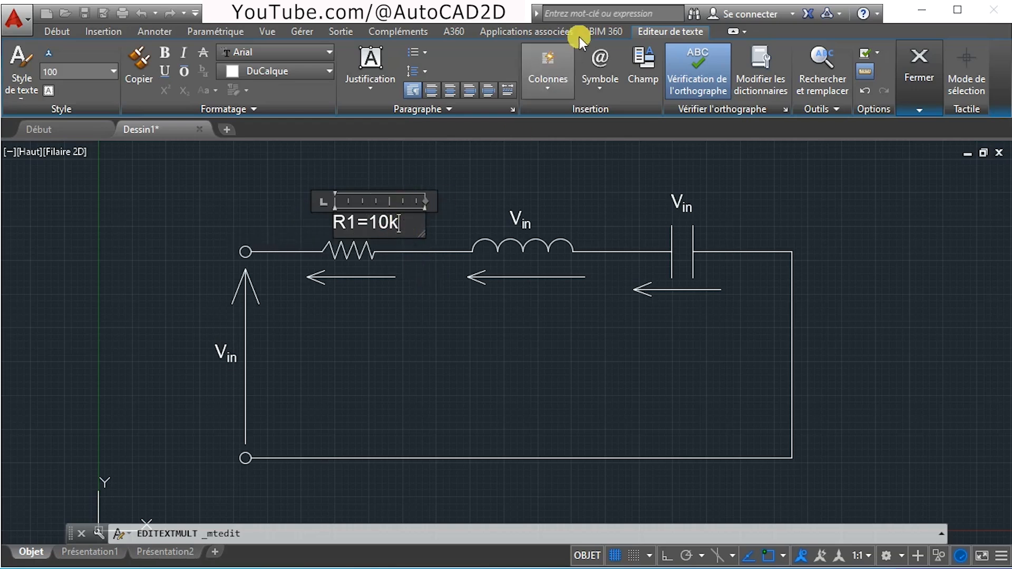
pyautogui.click(601, 94)
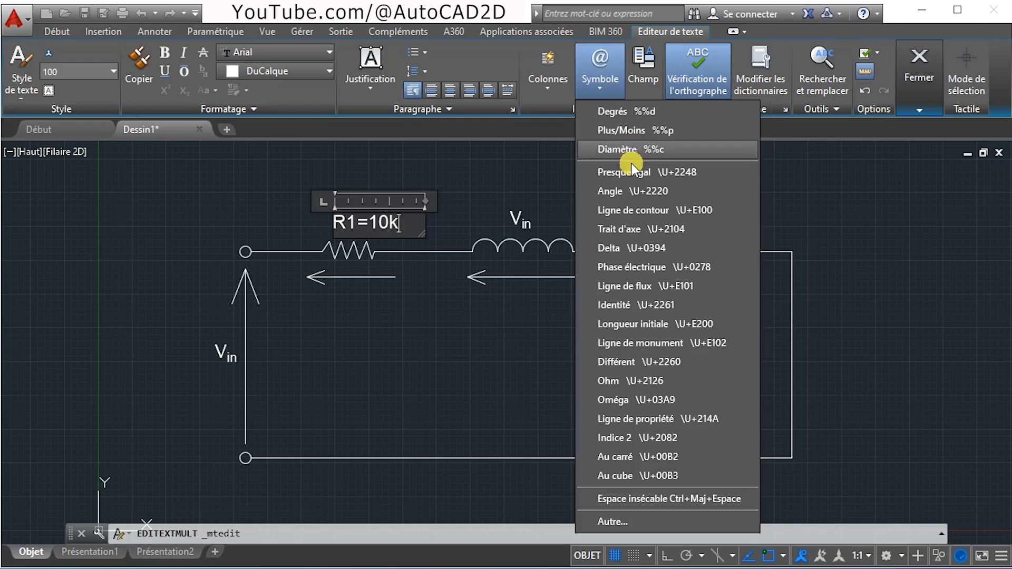
pyautogui.click(653, 405)
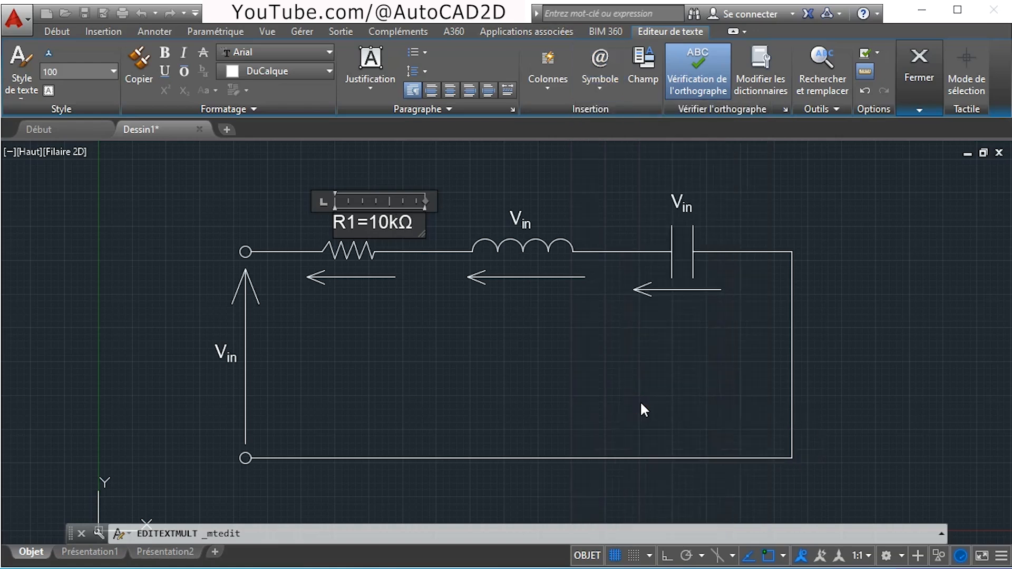
pyautogui.click(347, 310)
# Move the resistor label about 145 units left so it sits above the resistor, and format its 1 as a subscript.
pyautogui.click(377, 222)
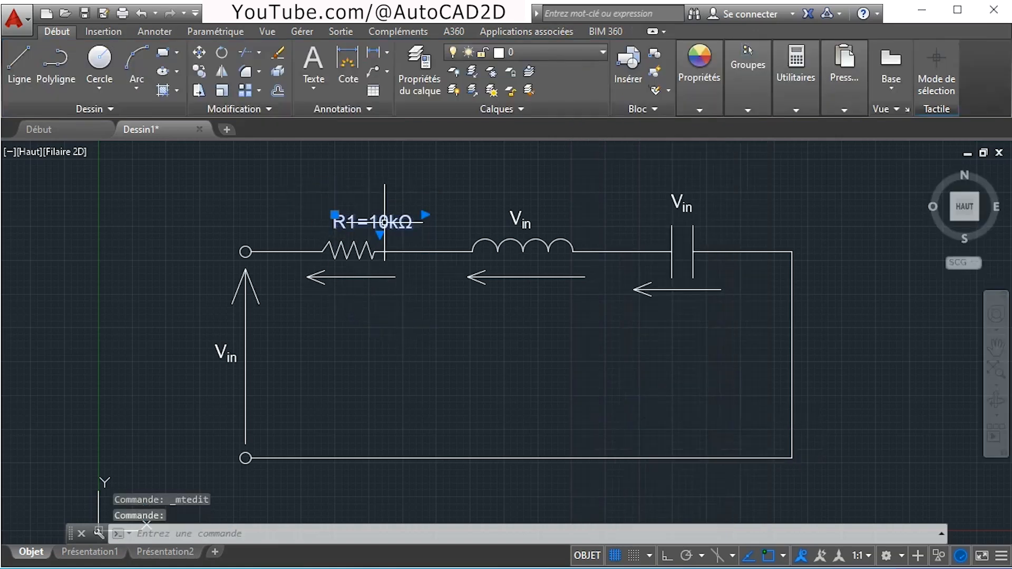
pyautogui.click(334, 214)
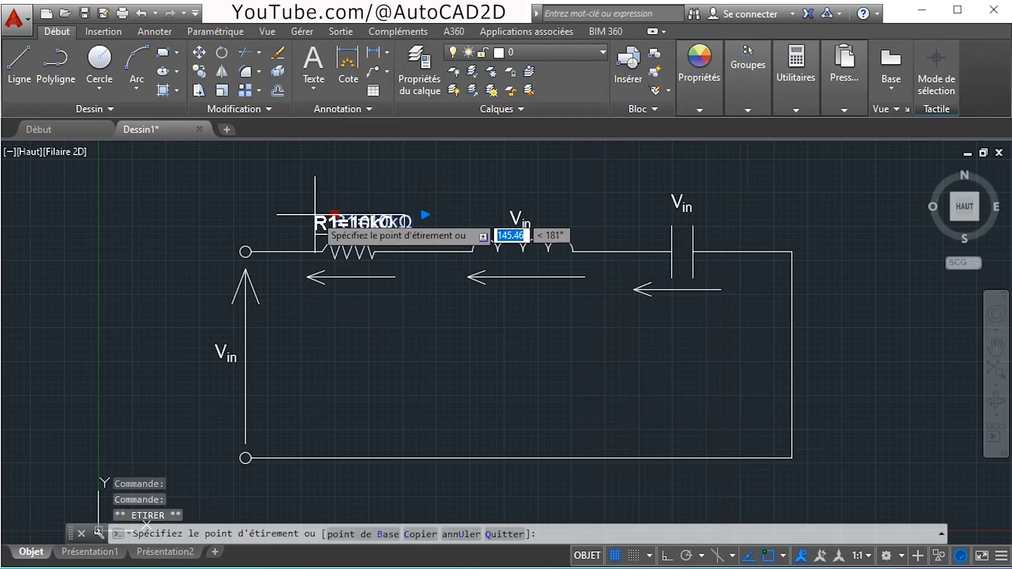
pyautogui.click(315, 214)
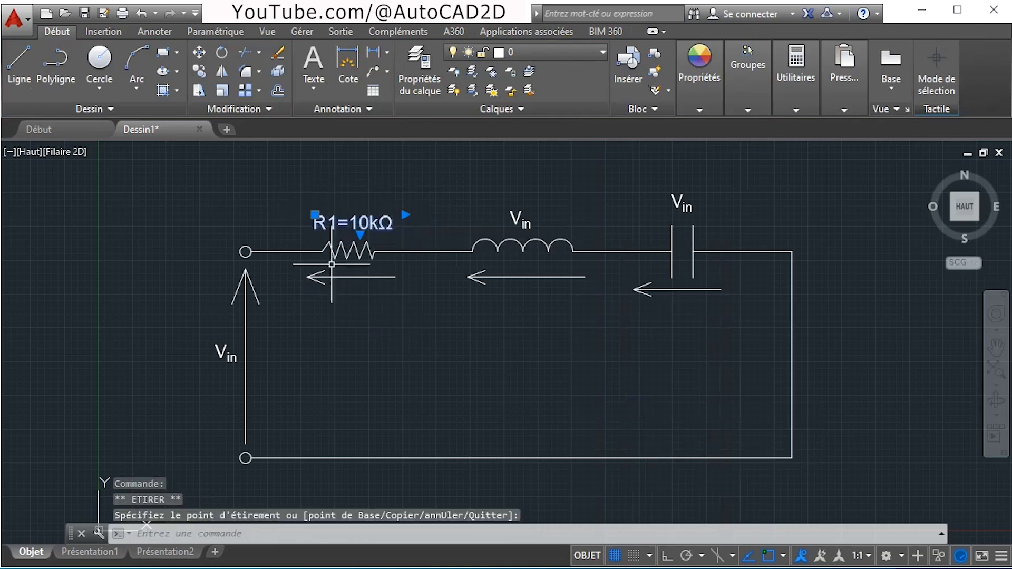
pyautogui.doubleClick(330, 224)
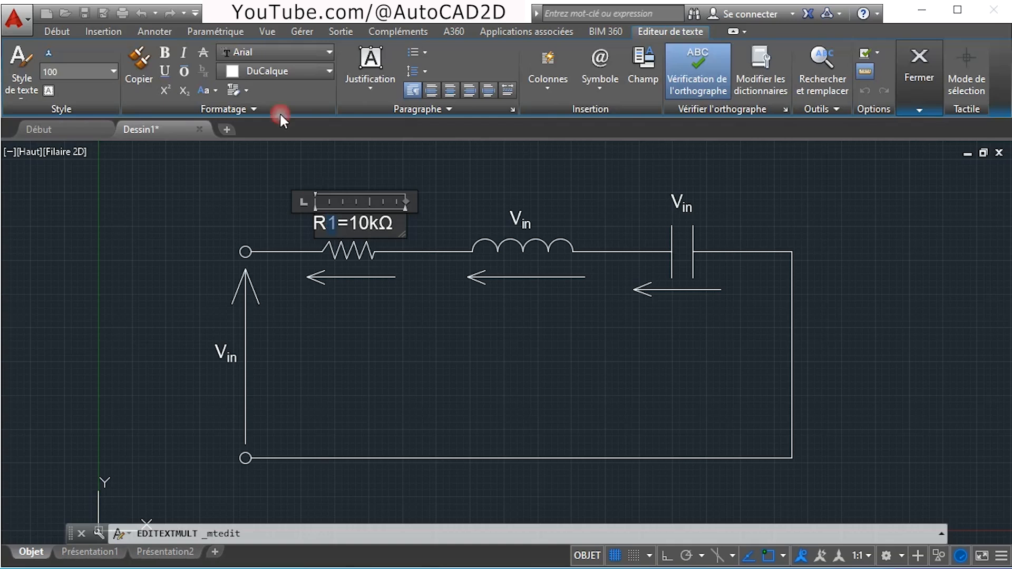
pyautogui.click(185, 92)
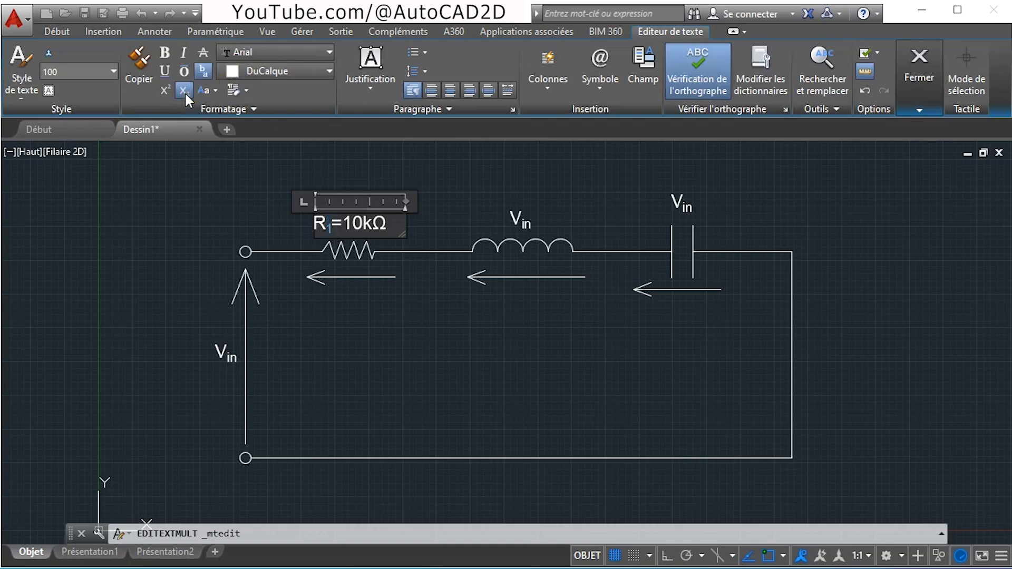
pyautogui.click(413, 345)
# Raise the resistor label by about 42 units and set its paragraph alignment to left.
pyautogui.click(316, 216)
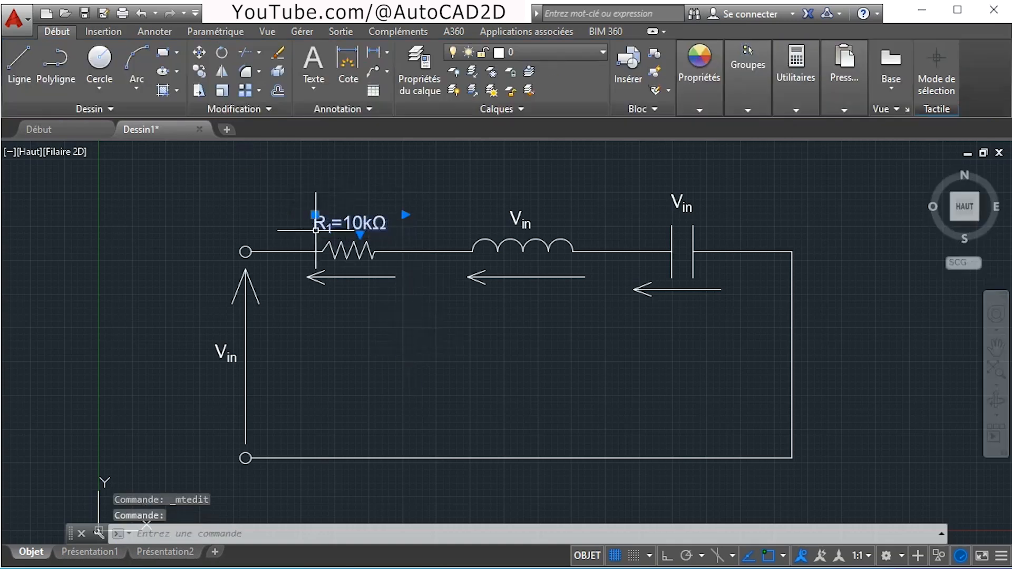
pyautogui.click(315, 214)
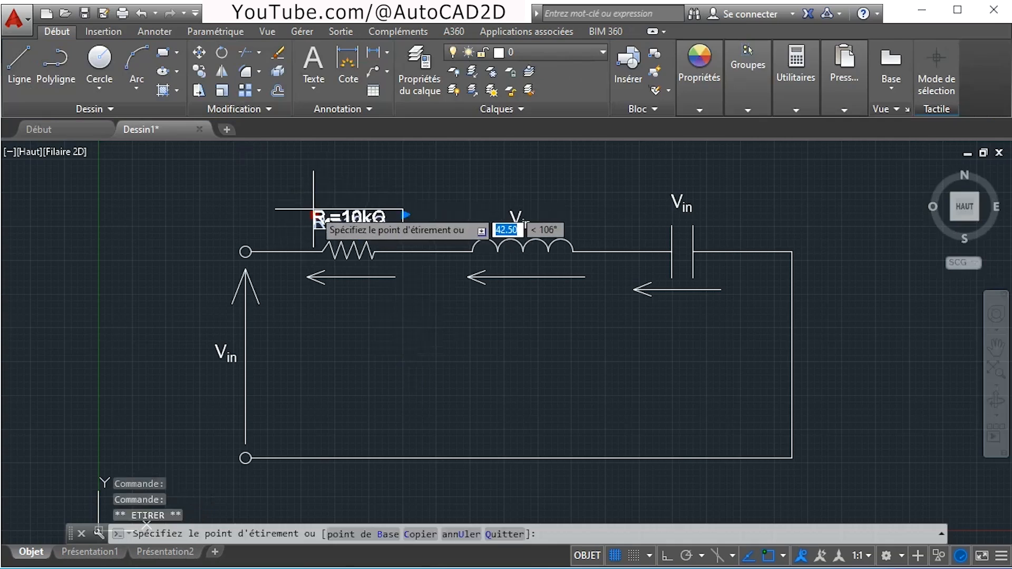
pyautogui.click(313, 210)
pyautogui.doubleClick(346, 217)
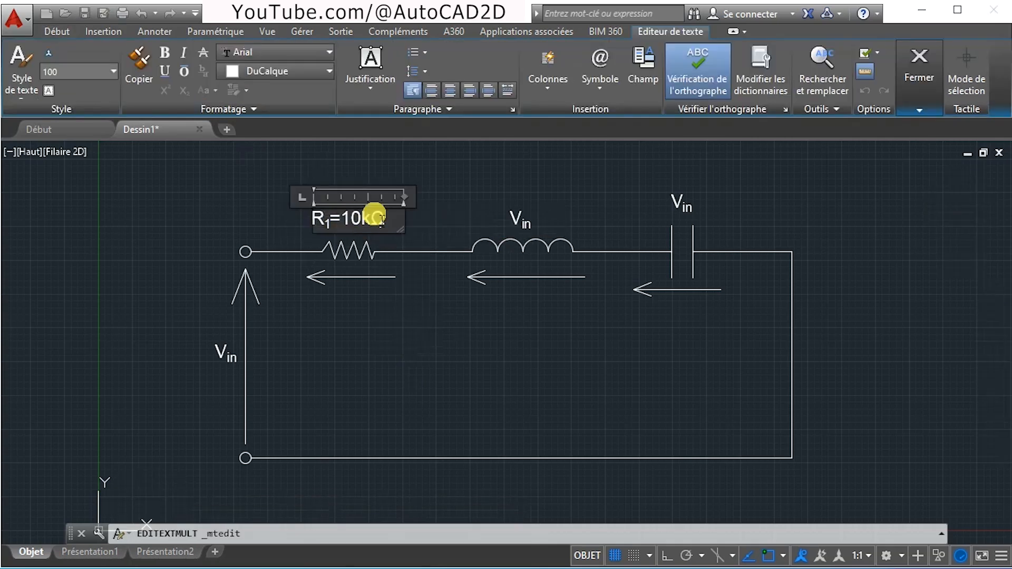
pyautogui.click(431, 90)
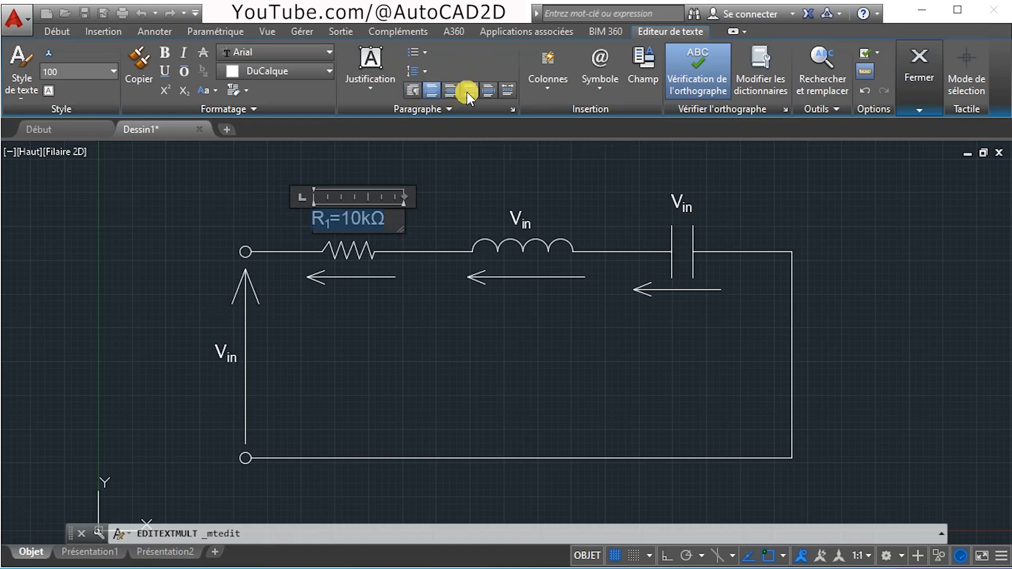
pyautogui.click(468, 92)
pyautogui.click(431, 90)
pyautogui.click(399, 275)
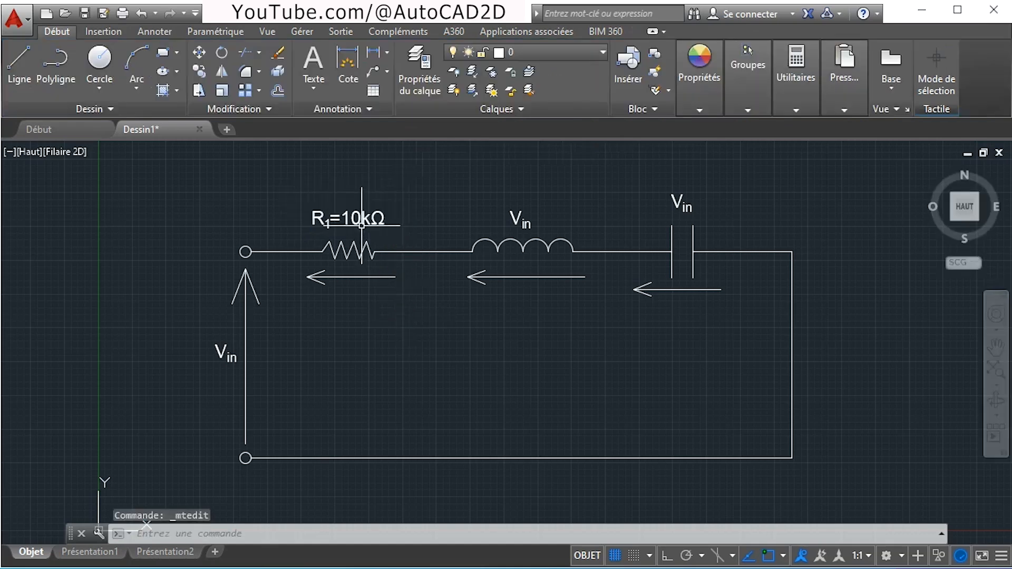
pyautogui.click(342, 219)
pyautogui.click(199, 72)
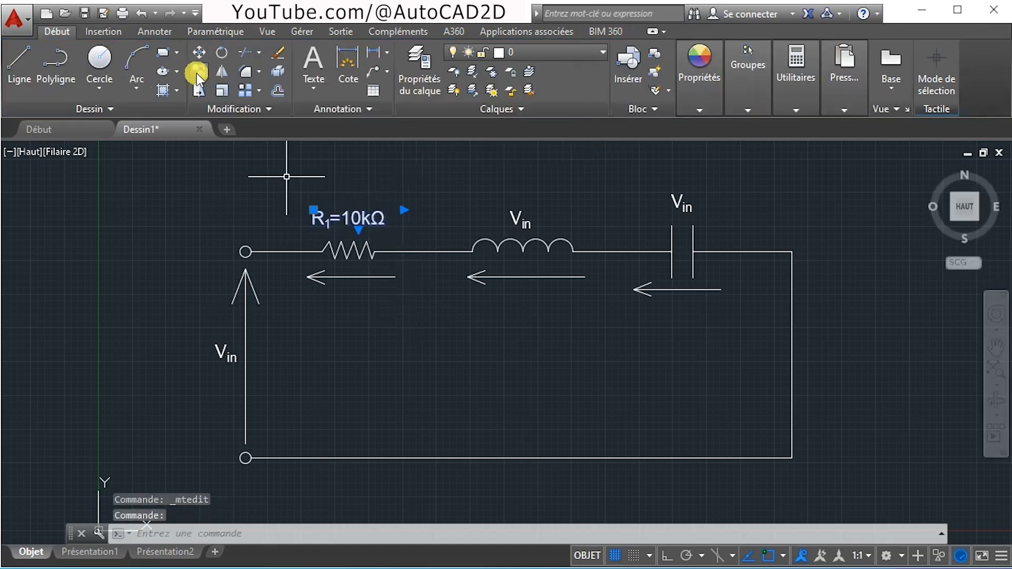
pyautogui.click(327, 228)
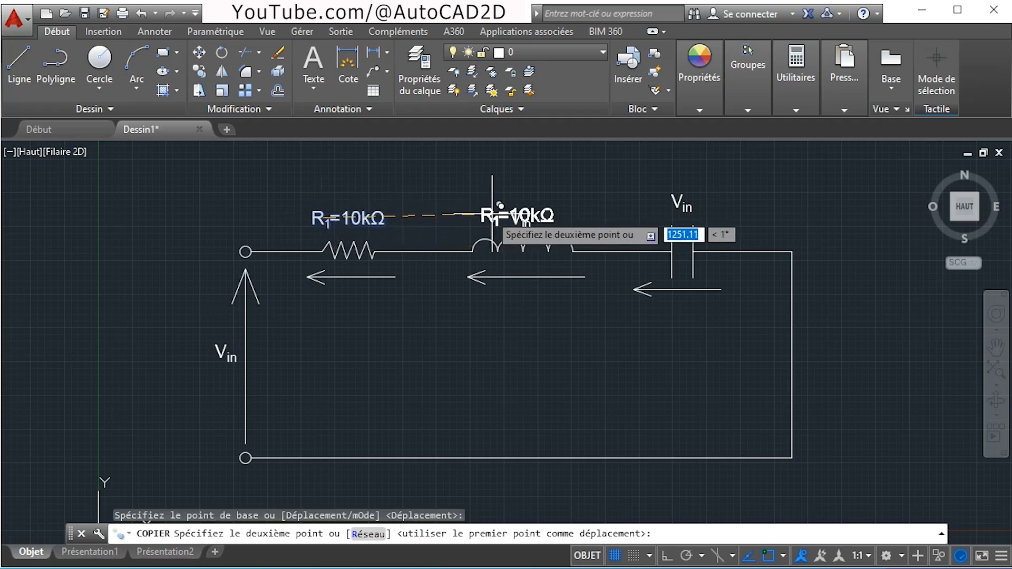
pyautogui.press('Escape')
# Replace the label above the inductor with "L=10mH" without spaces, widening its text frame to fit on one line.
pyautogui.click(521, 219)
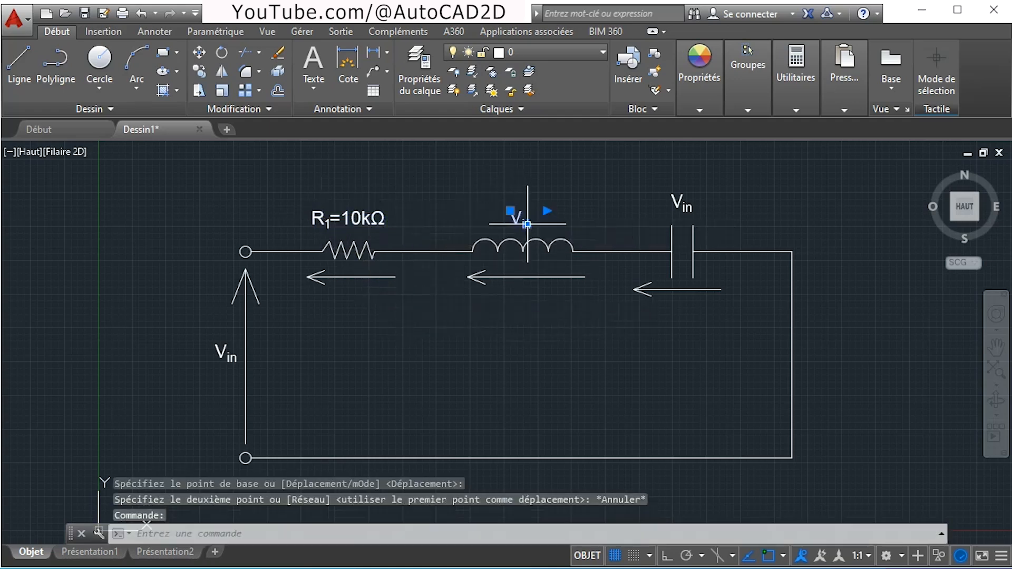
pyautogui.doubleClick(522, 225)
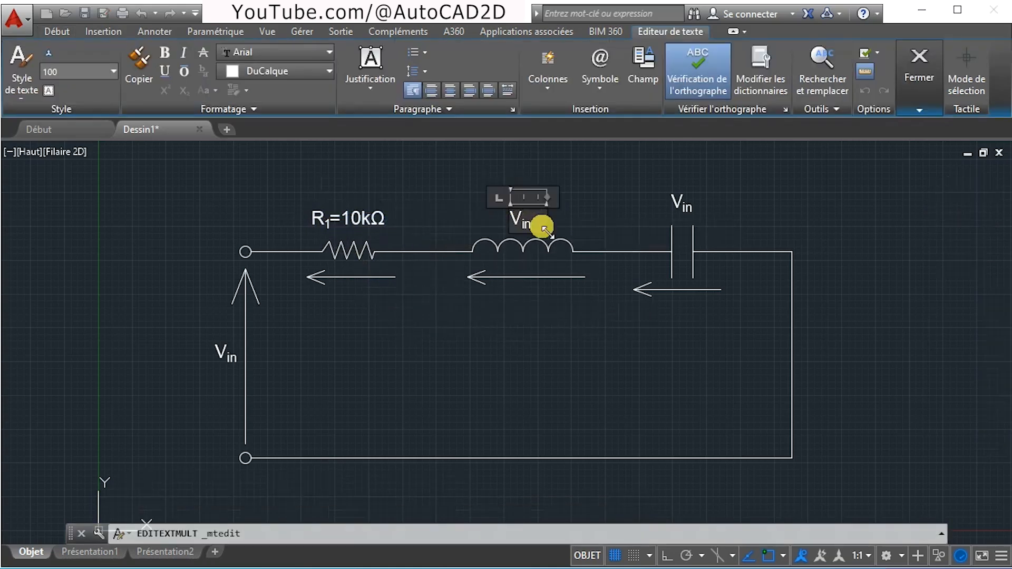
pyautogui.moveTo(545, 230); pyautogui.dragTo(601, 232)
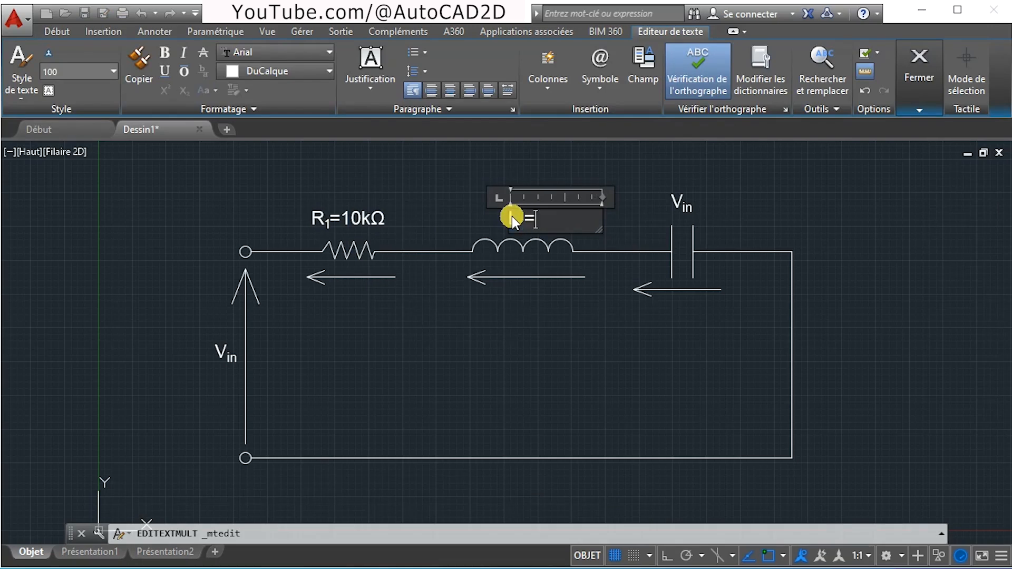
pyautogui.write('10mH')
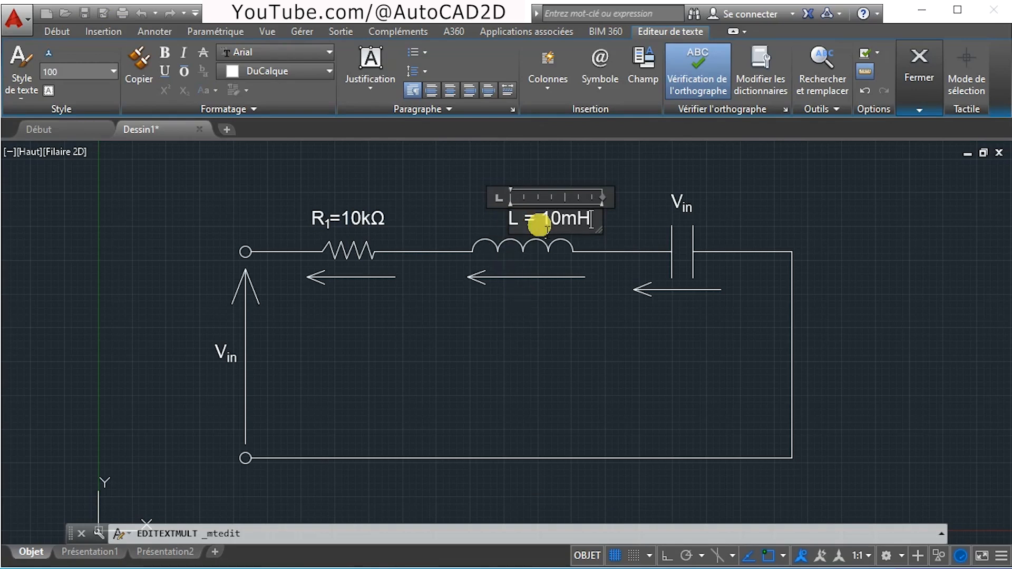
pyautogui.click(521, 230)
pyautogui.press('BackSpace')
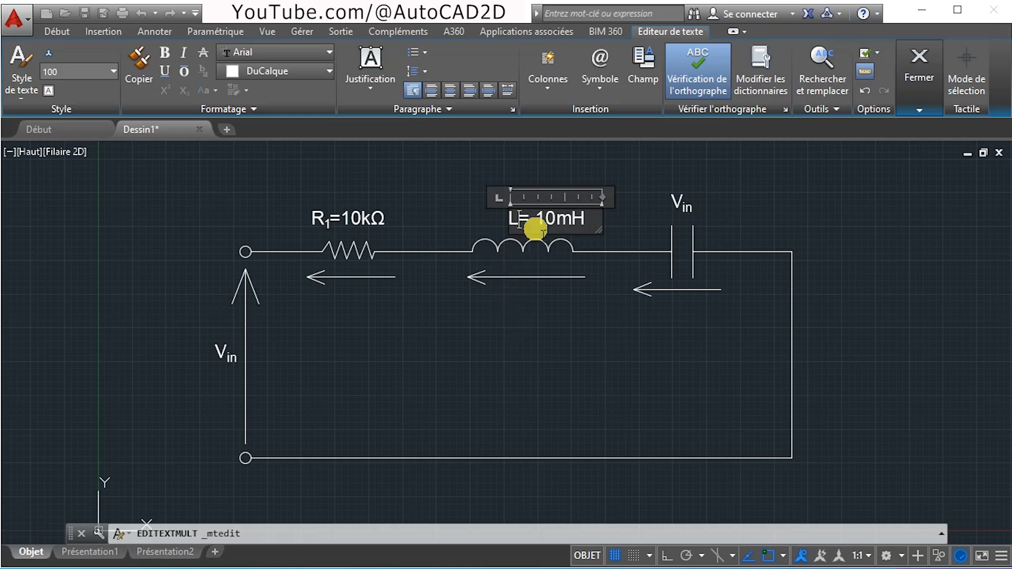
pyautogui.click(530, 318)
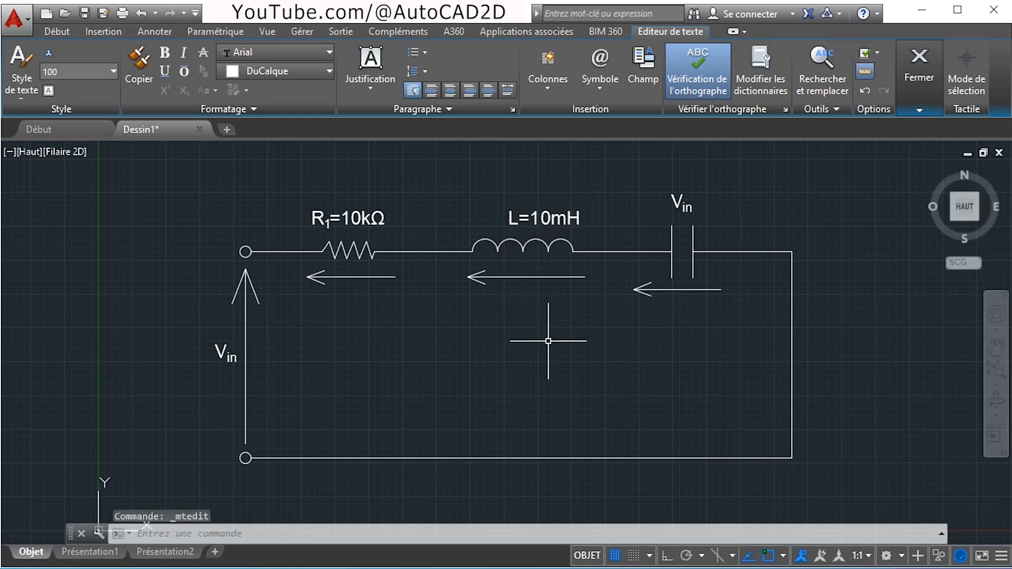
# Move the "L=10mH" label left so it sits above the inductor, and clear the selection.
pyautogui.click(528, 220)
pyautogui.click(511, 211)
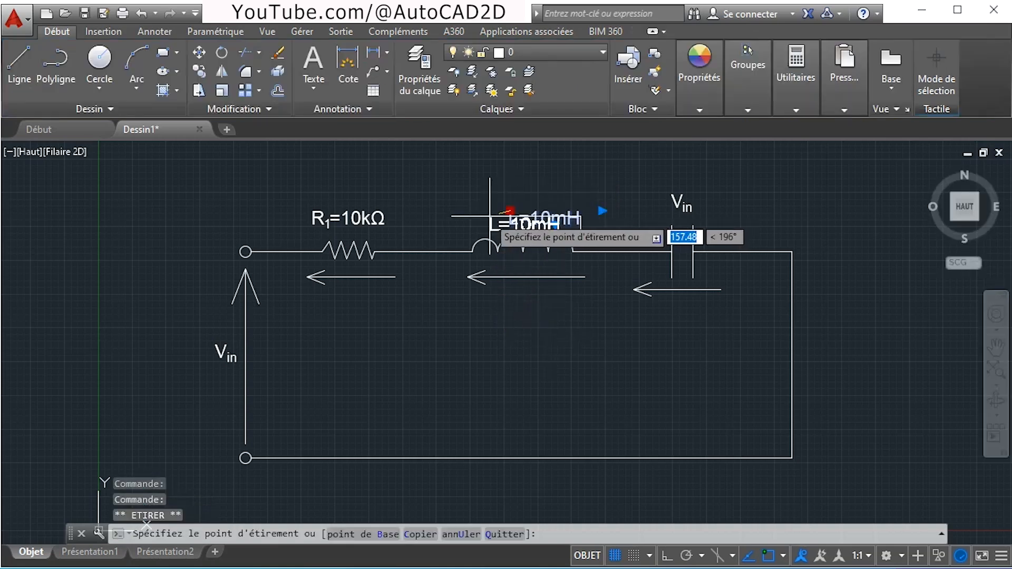
pyautogui.click(481, 210)
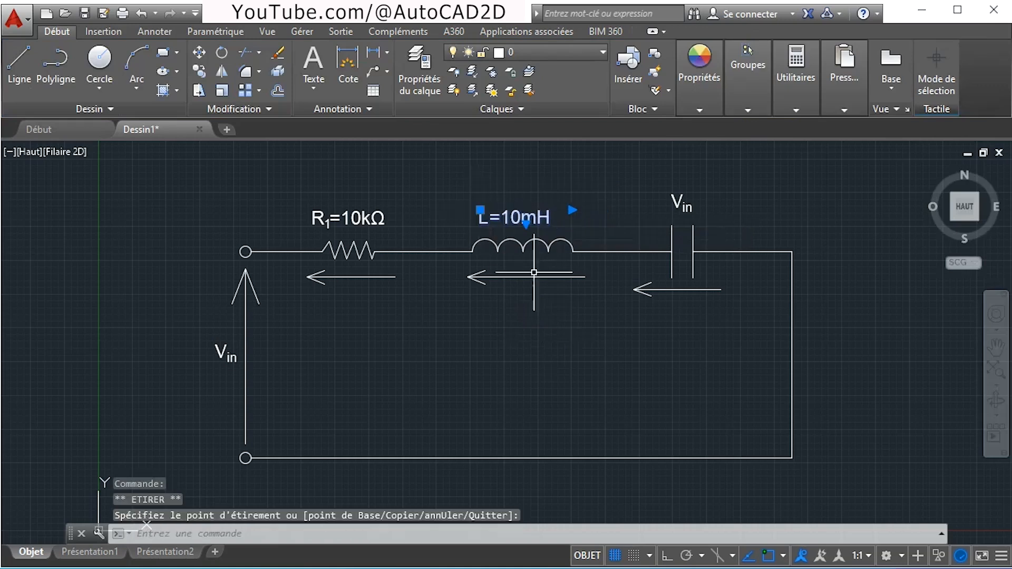
pyautogui.click(683, 204)
pyautogui.press('Escape')
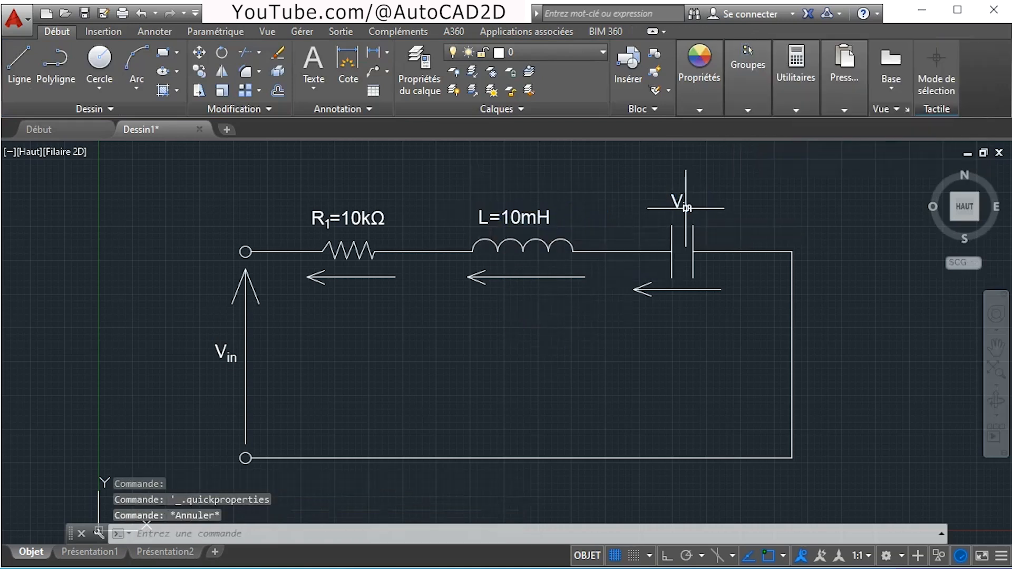
# Replace the label above the capacitor with "C=10F" and widen its text frame to leave room for a prefix.
pyautogui.doubleClick(683, 206)
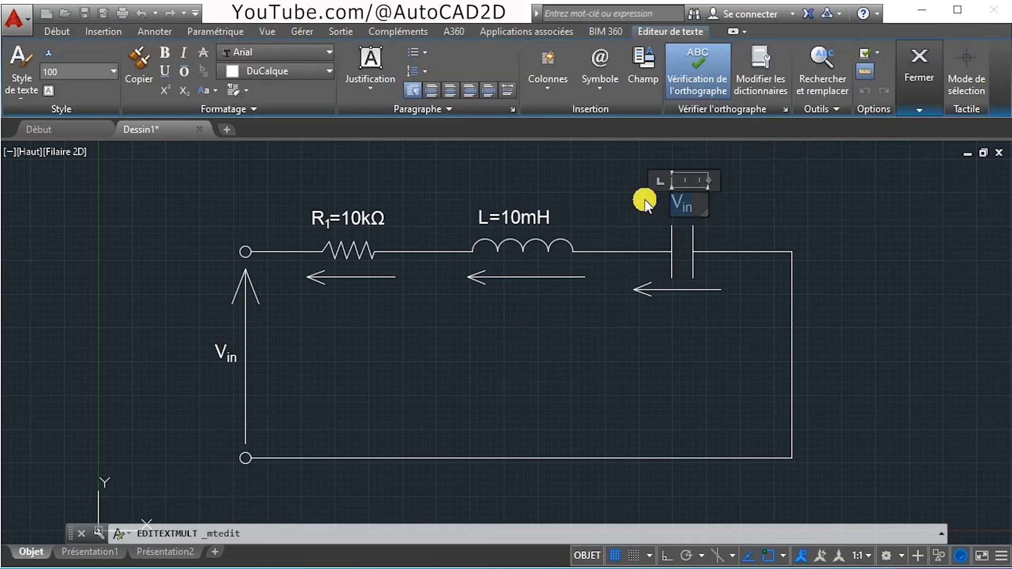
pyautogui.write('1')
pyautogui.write('=10')
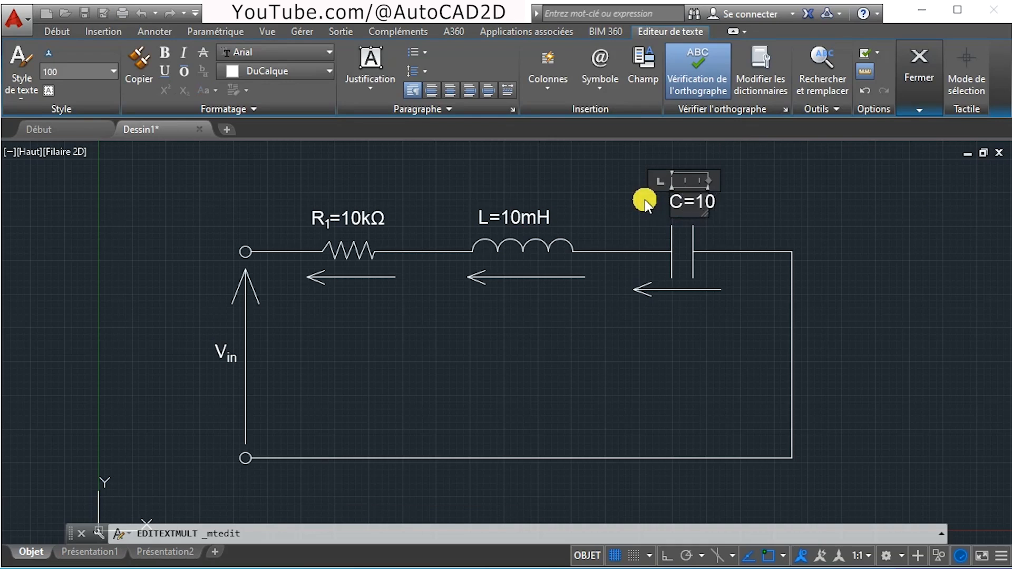
pyautogui.write('F')
pyautogui.moveTo(707, 221); pyautogui.dragTo(749, 222)
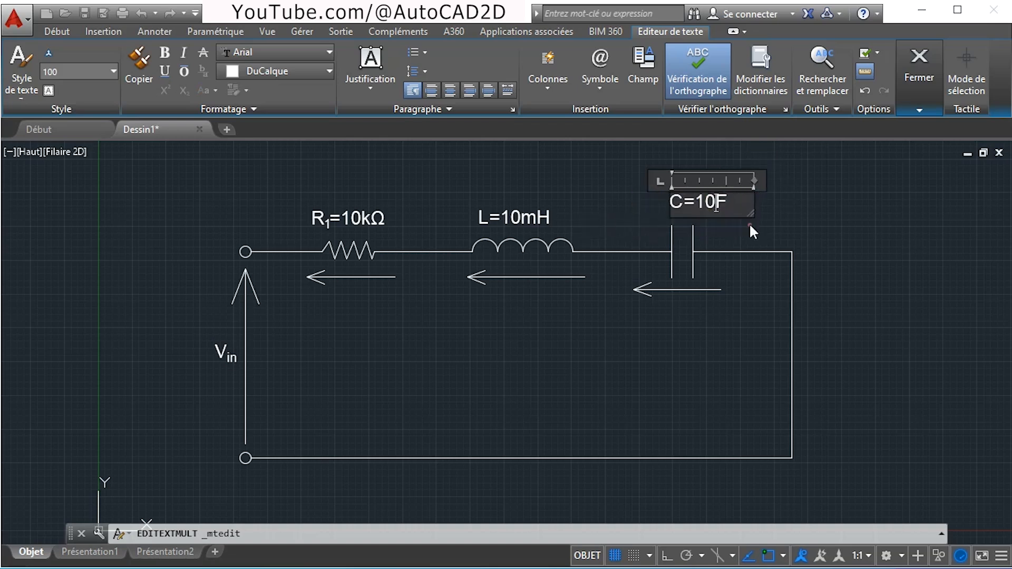
# Open the full character map from the additional text symbols and copy the µ character from the System font.
pyautogui.click(601, 88)
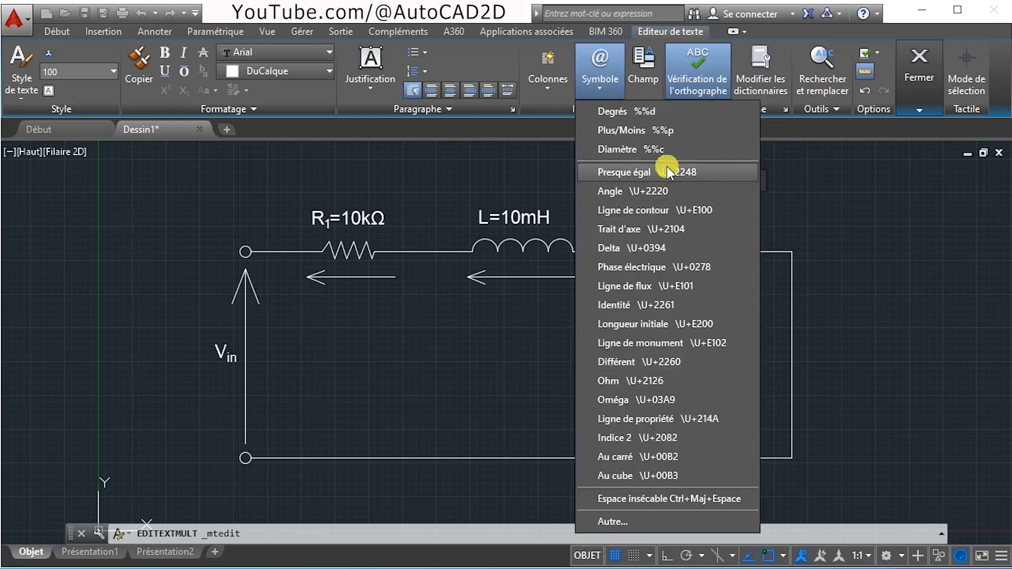
pyautogui.click(609, 521)
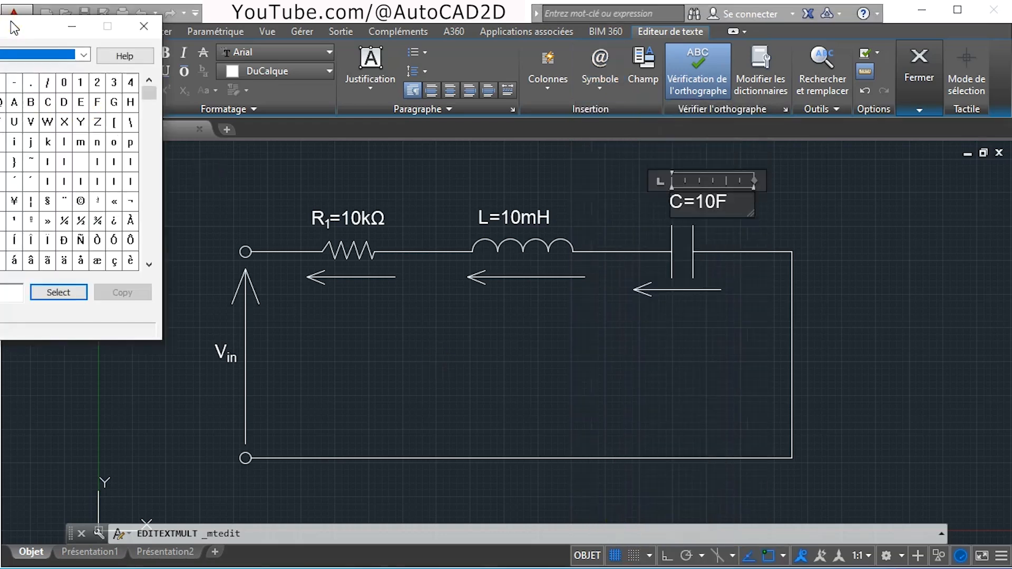
pyautogui.moveTo(11, 27); pyautogui.dragTo(225, 24)
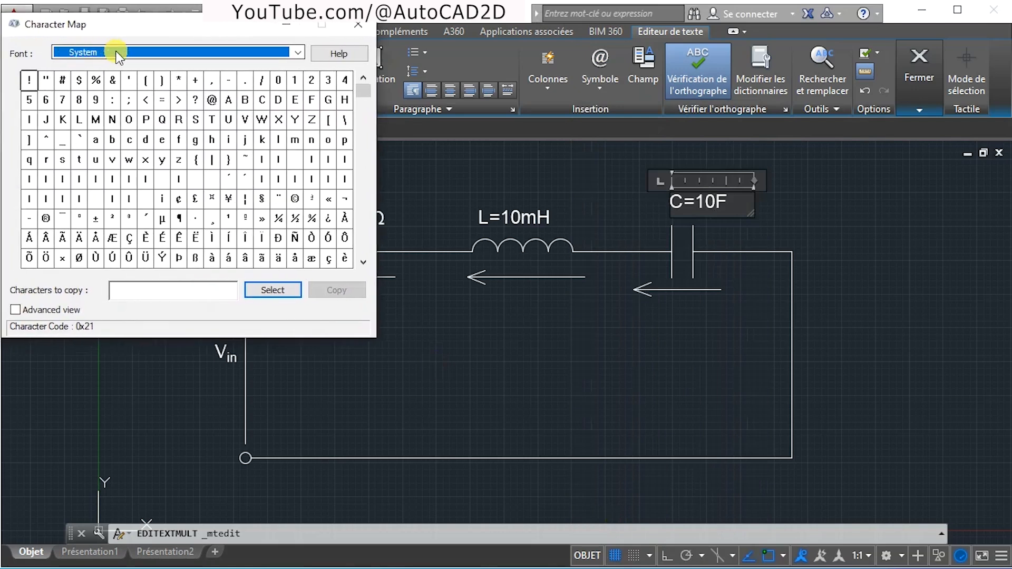
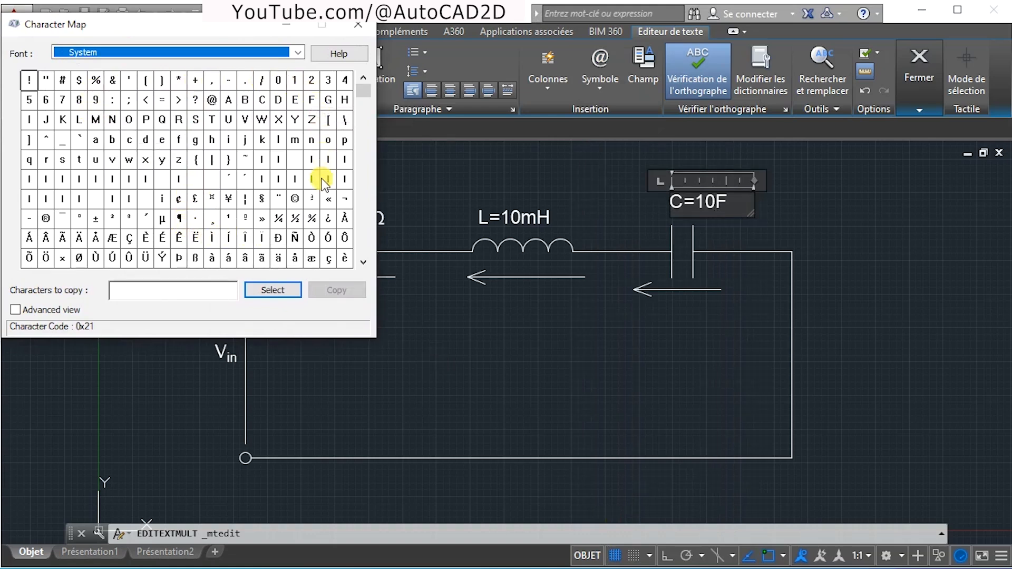
pyautogui.click(162, 219)
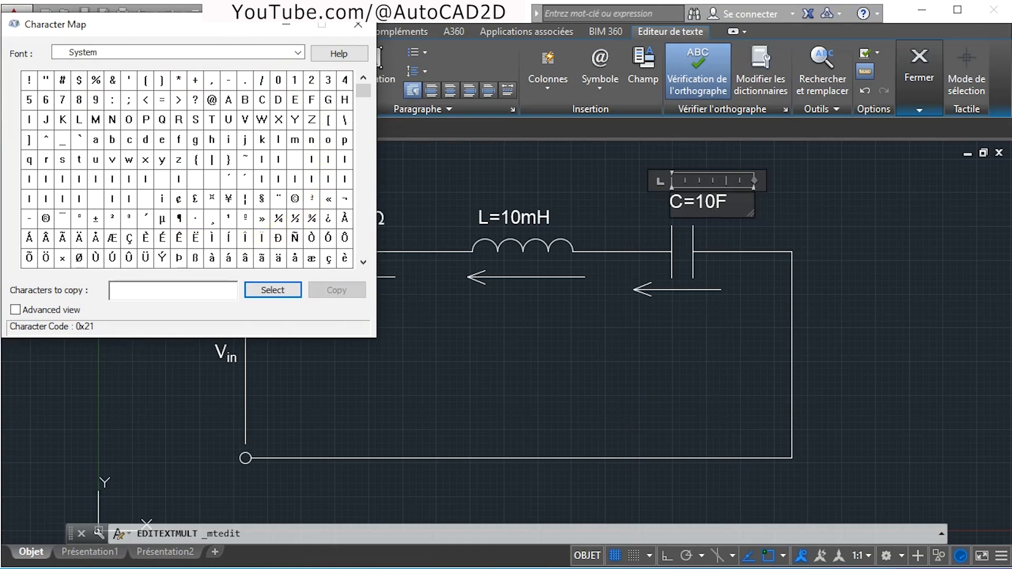
pyautogui.click(271, 289)
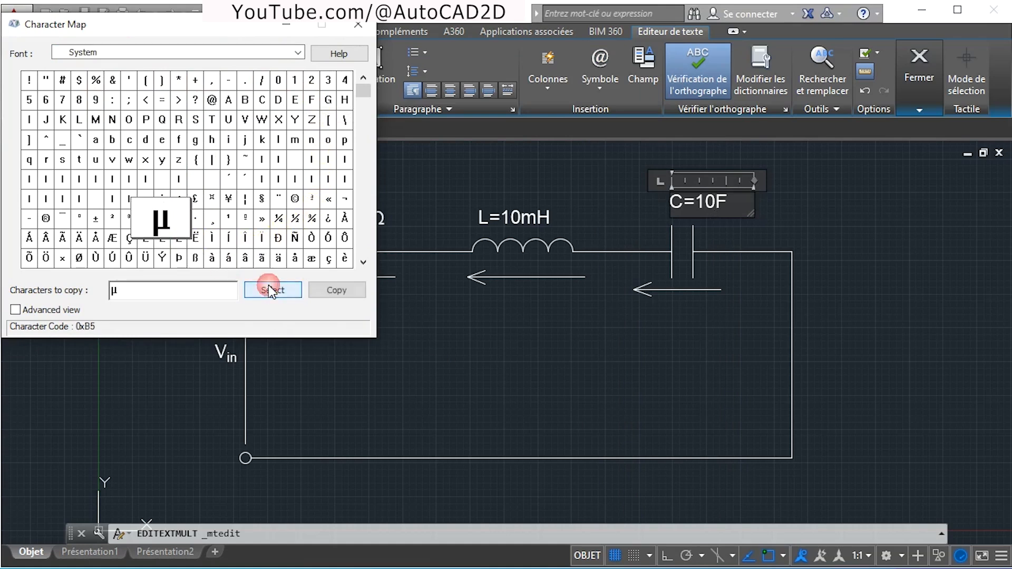
pyautogui.click(352, 290)
pyautogui.click(339, 289)
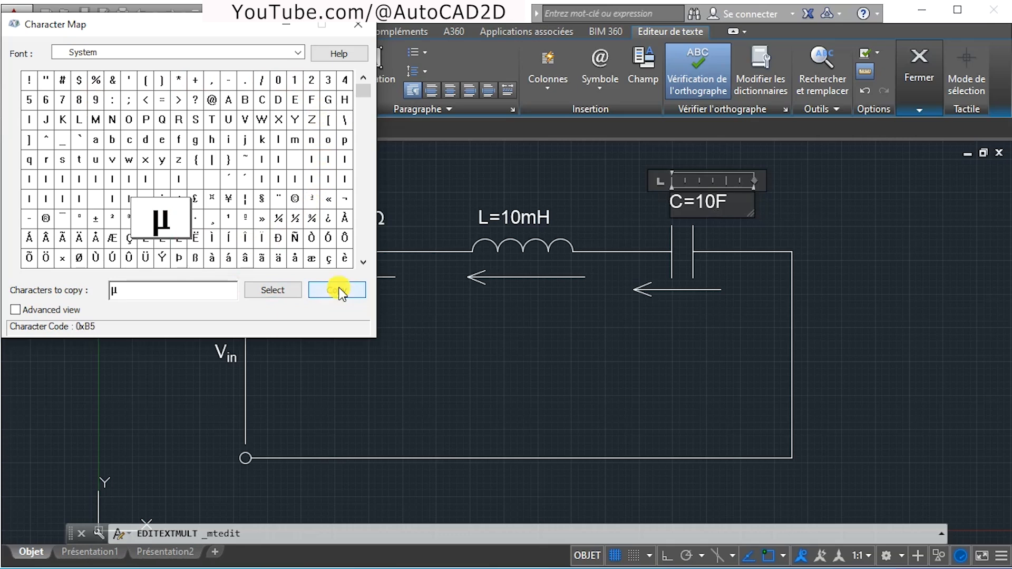
pyautogui.click(358, 24)
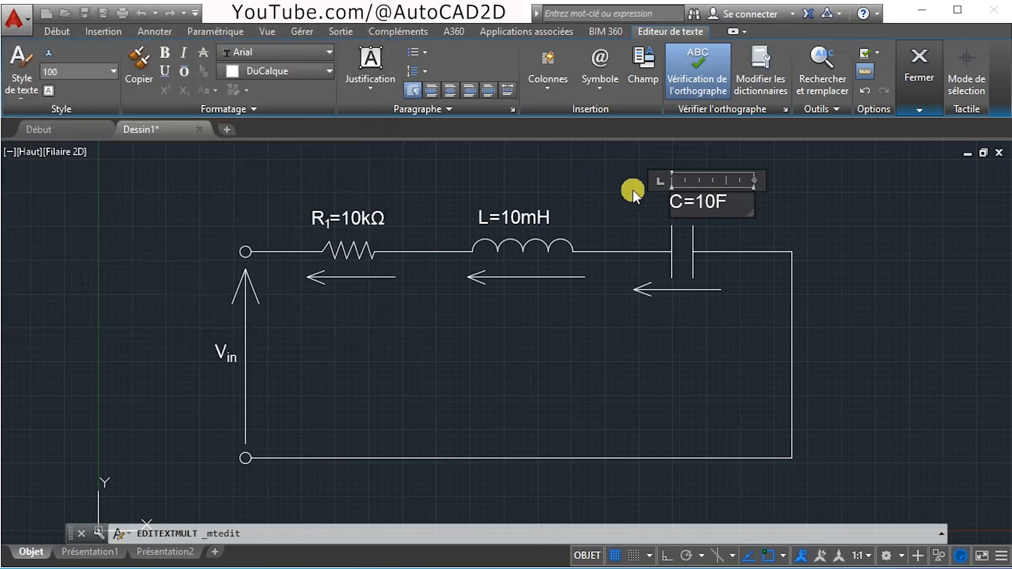
# Paste µ between "10" and "F" in the capacitor label, remove the extra line break, and finish editing.
pyautogui.rightClick(717, 202)
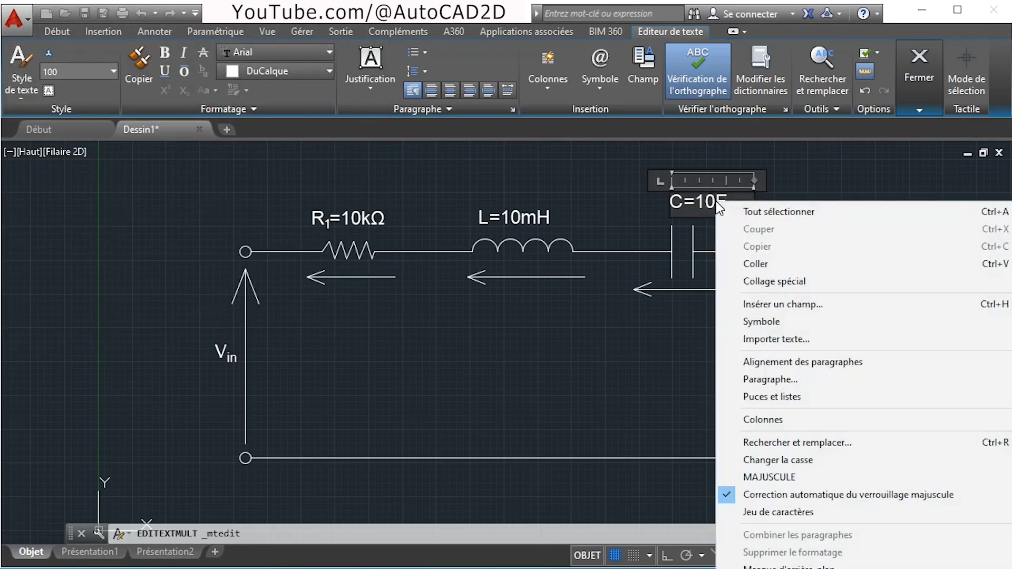
pyautogui.click(749, 261)
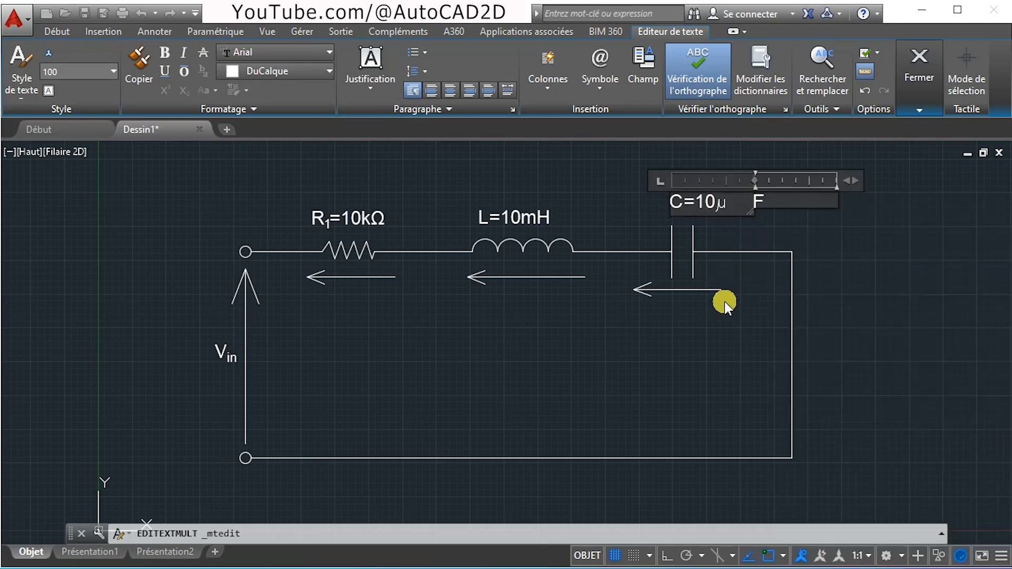
pyautogui.press('BackSpace')
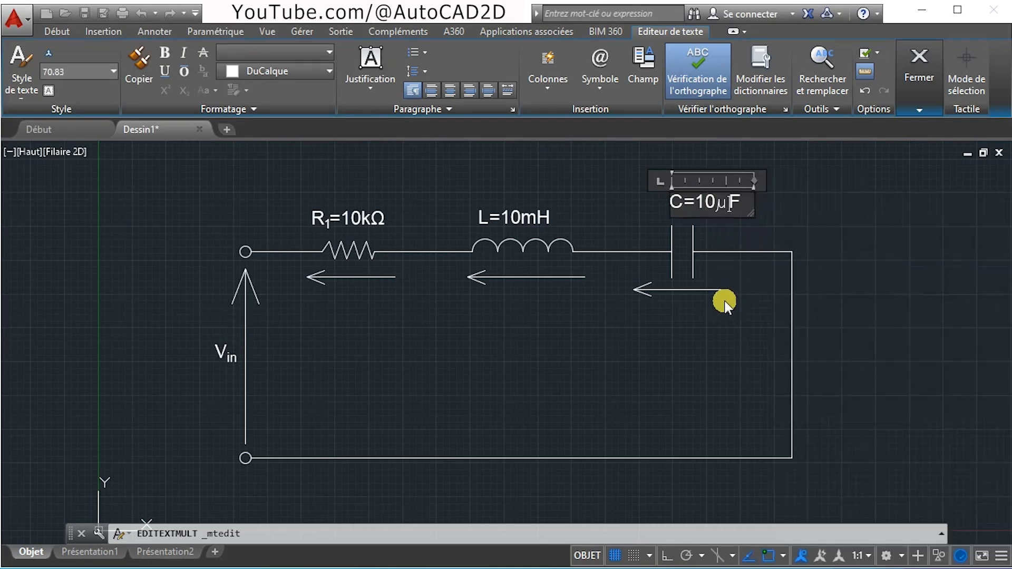
pyautogui.click(833, 216)
# Move the "C=10µF" label left and slightly down to centre it above the capacitor, and clear the selection.
pyautogui.click(702, 201)
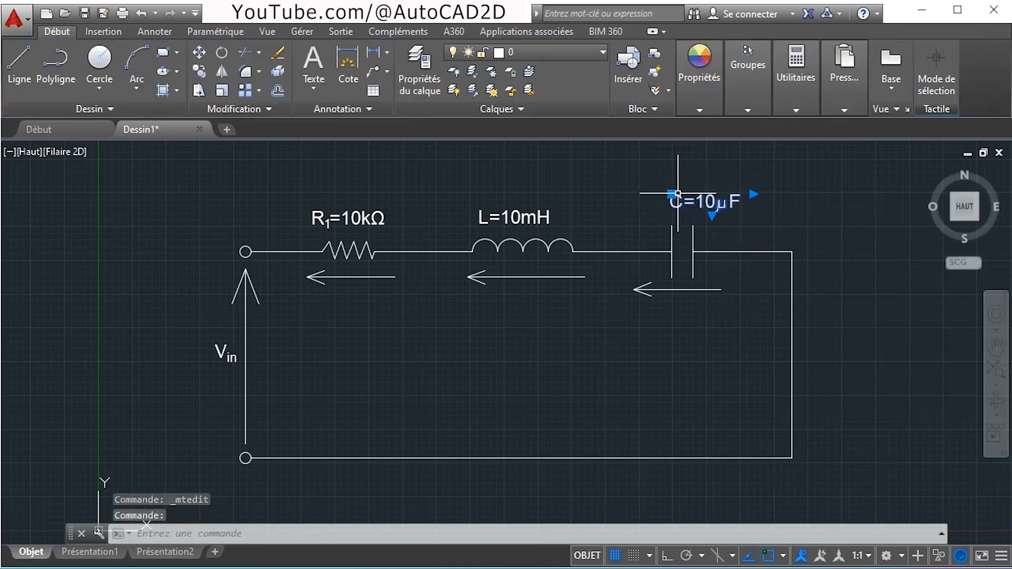
pyautogui.click(670, 194)
pyautogui.click(656, 196)
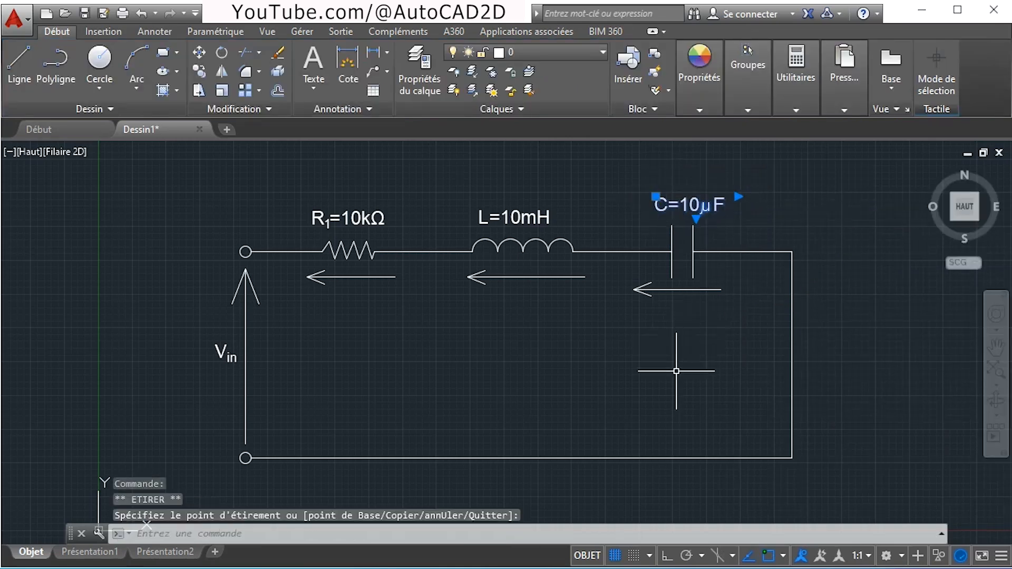
pyautogui.press('Escape')
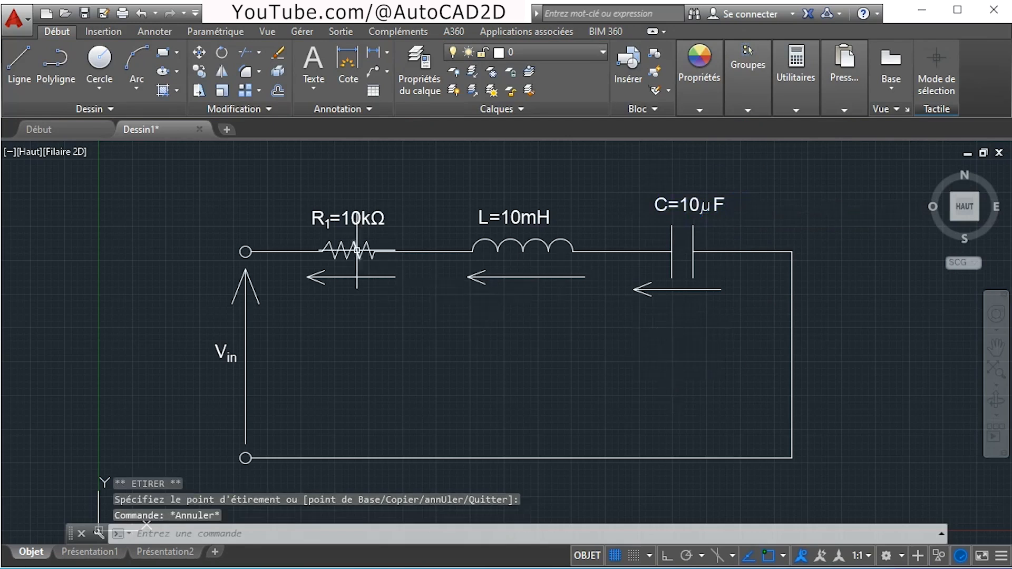
# Copy the "Vin" label beneath each of the three arrows under the resistor, inductor and capacitor.
pyautogui.click(226, 350)
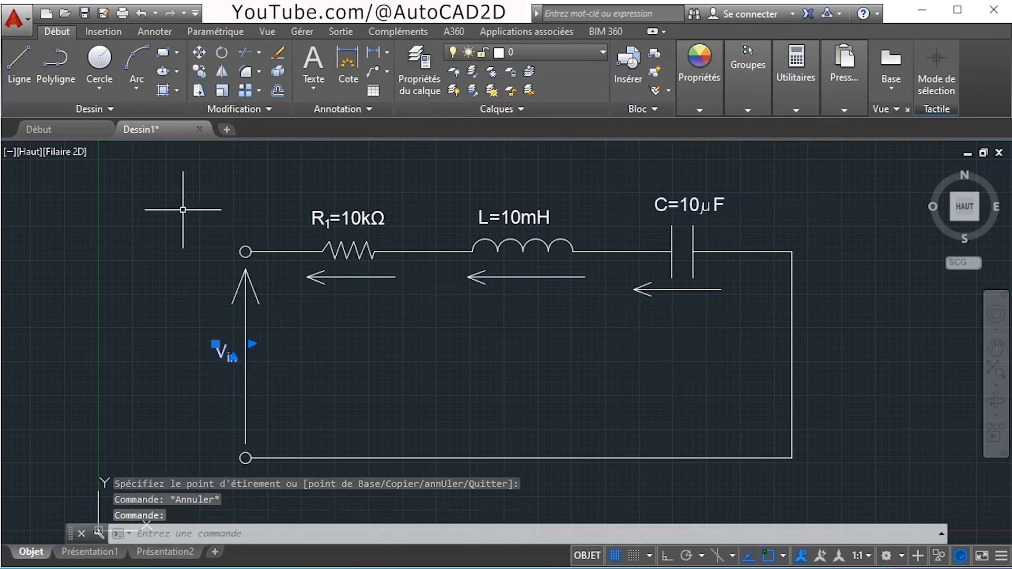
pyautogui.click(199, 72)
pyautogui.click(240, 349)
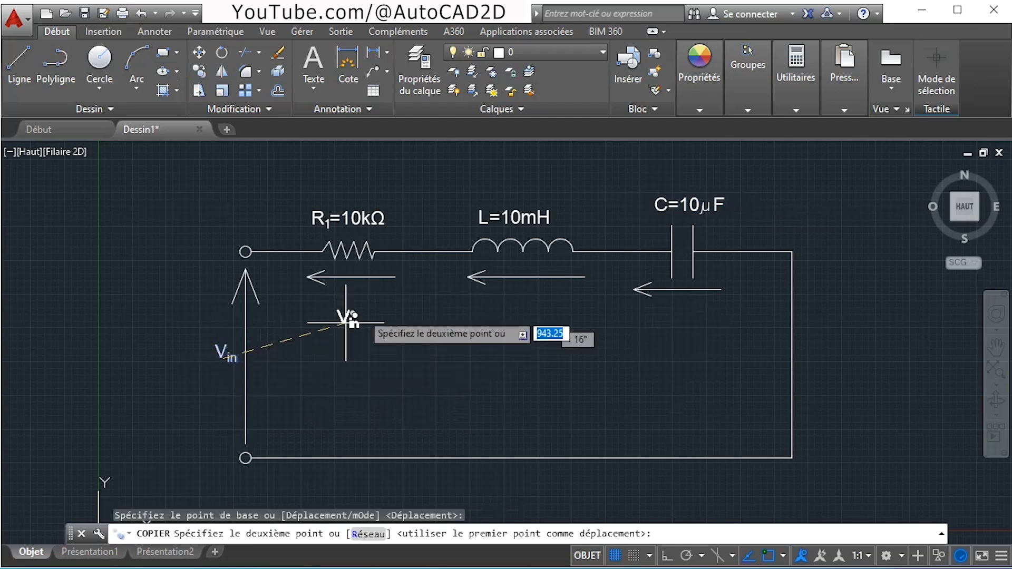
pyautogui.click(351, 296)
pyautogui.click(529, 296)
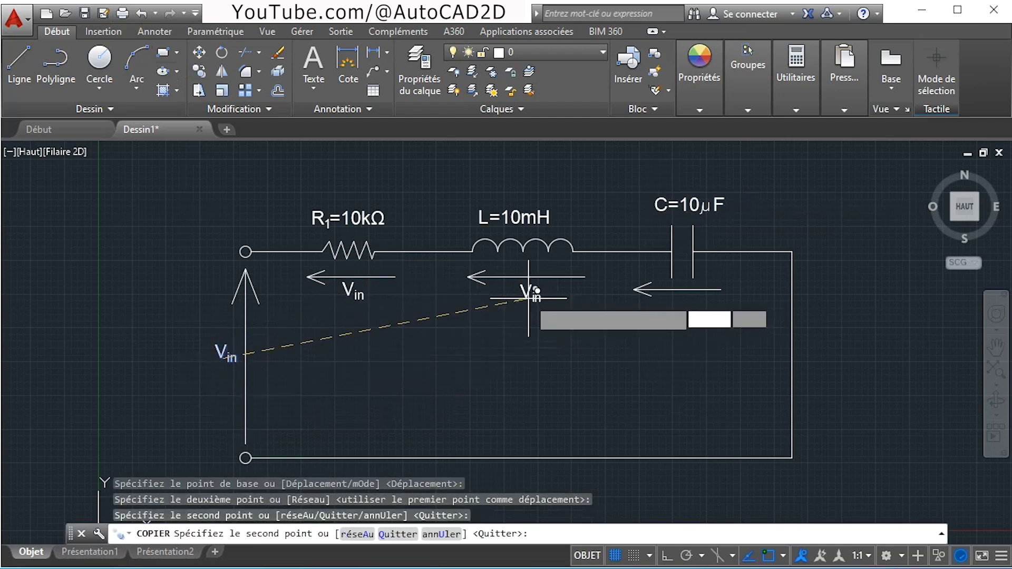
pyautogui.click(680, 314)
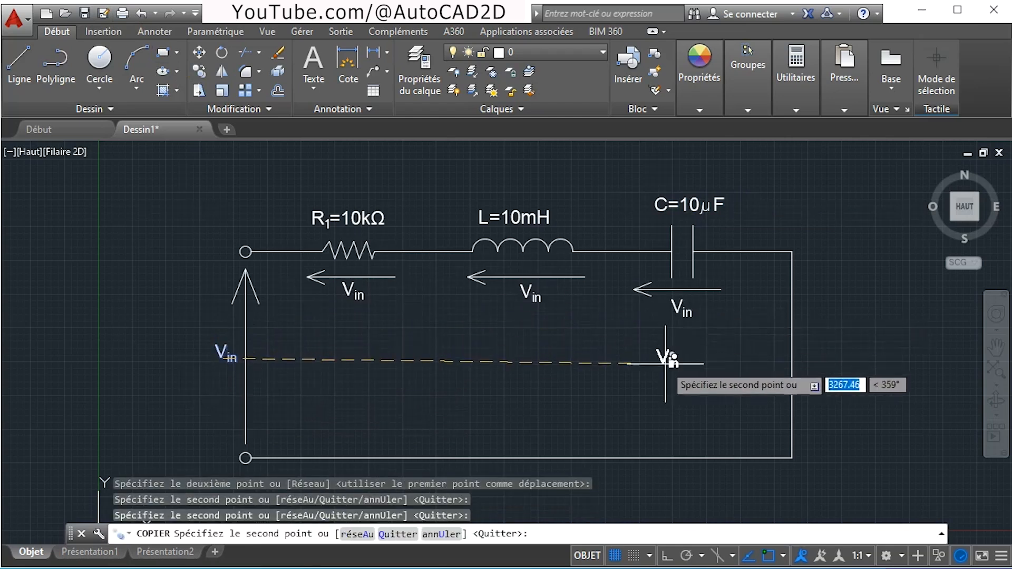
pyautogui.press('Escape')
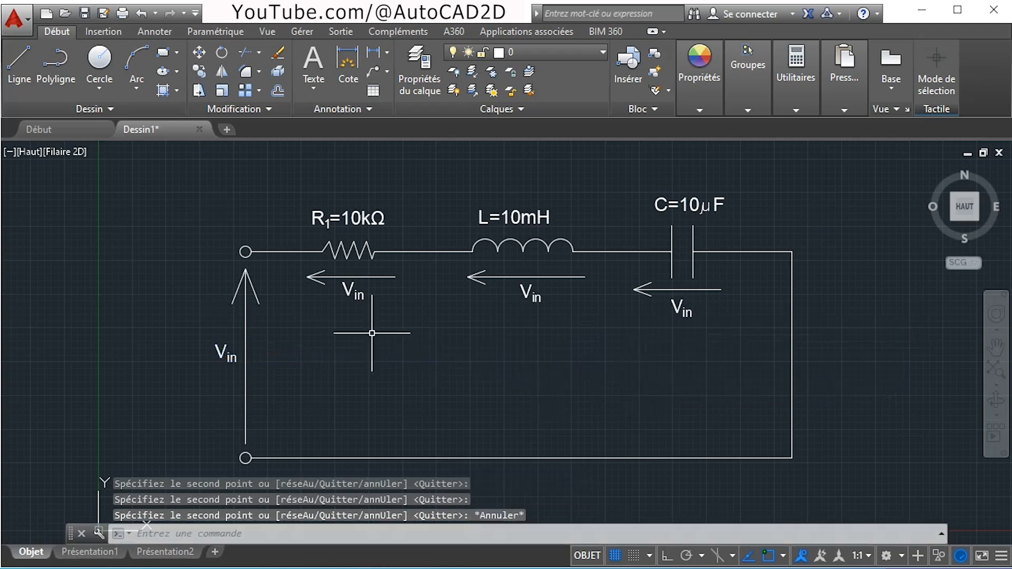
# Change the voltage label below the resistor's arrow to "V" with subscript "C".
pyautogui.click(364, 297)
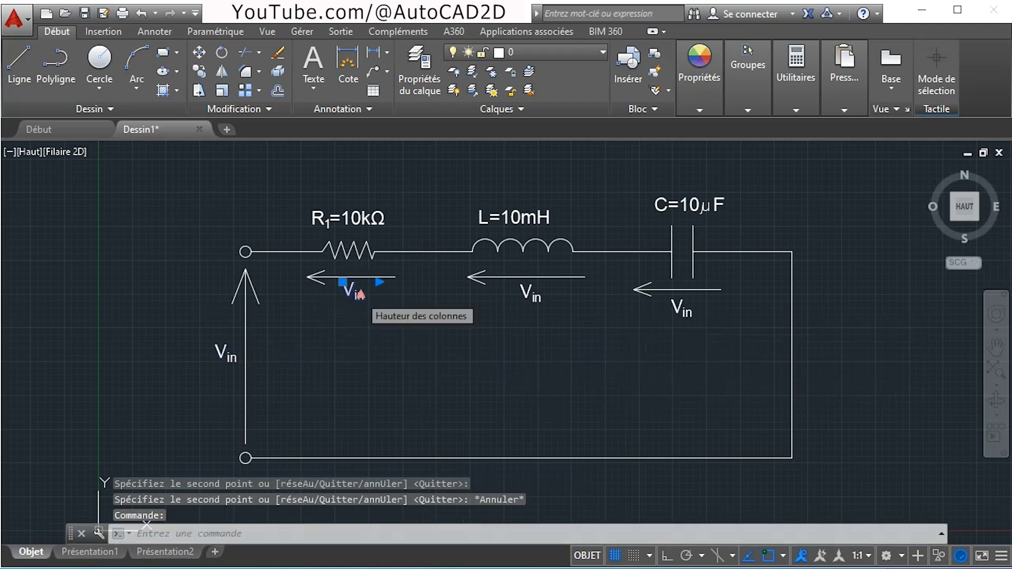
pyautogui.doubleClick(369, 296)
pyautogui.moveTo(371, 301); pyautogui.dragTo(361, 305)
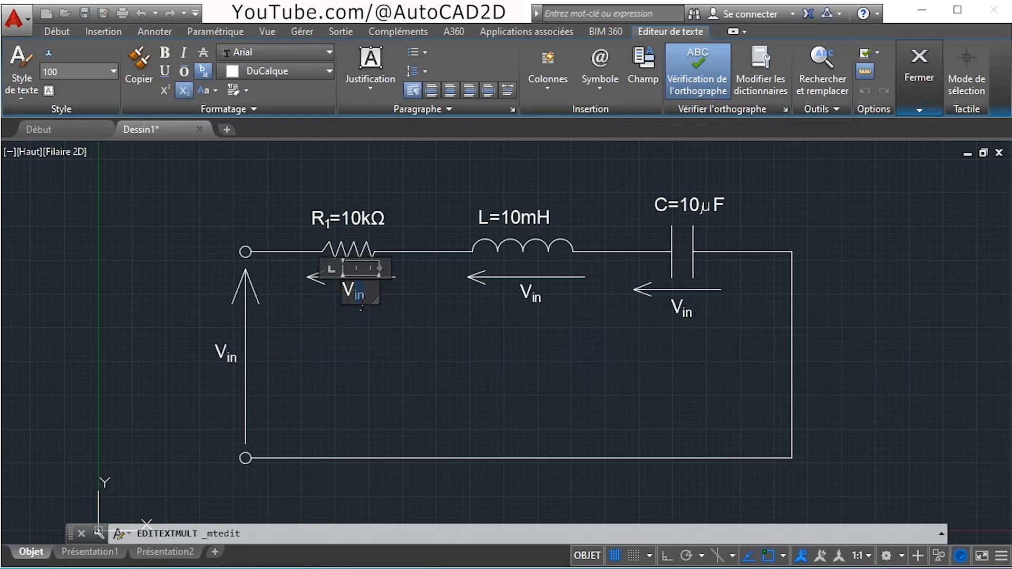
pyautogui.write('C')
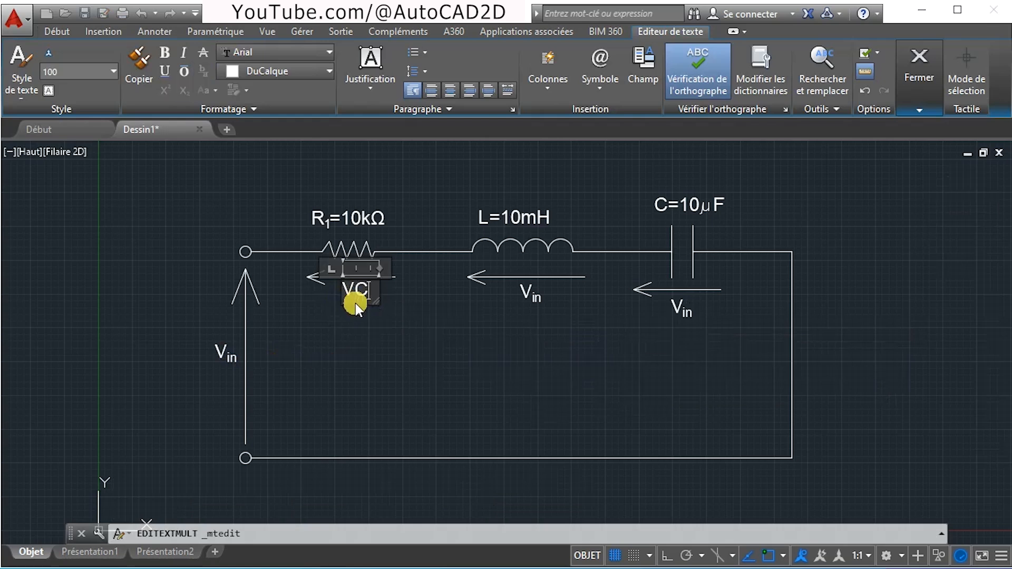
pyautogui.click(200, 130)
# Change the voltage label below the inductor's arrow to "V" with subscript "L".
pyautogui.click(538, 298)
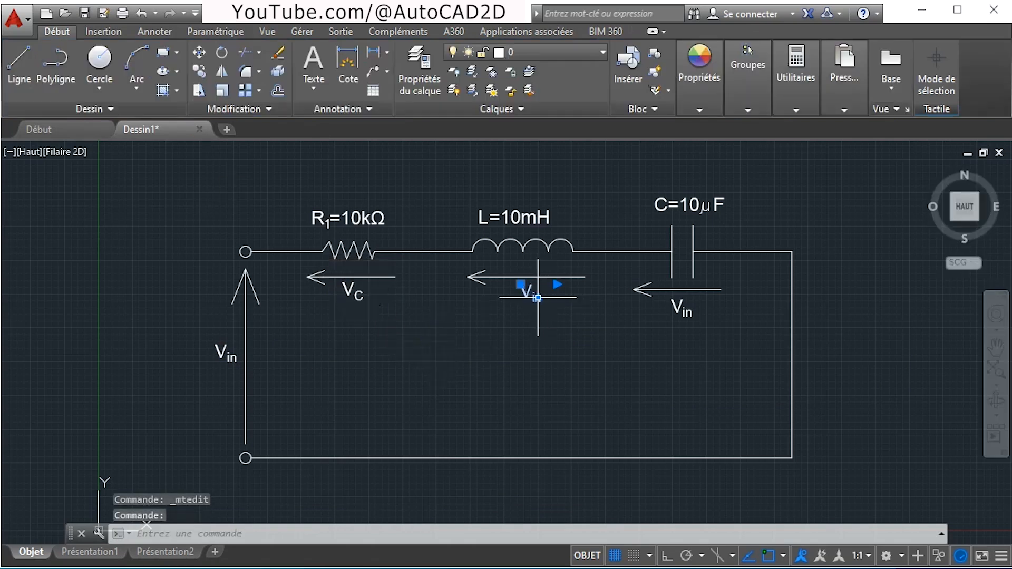
pyautogui.doubleClick(538, 299)
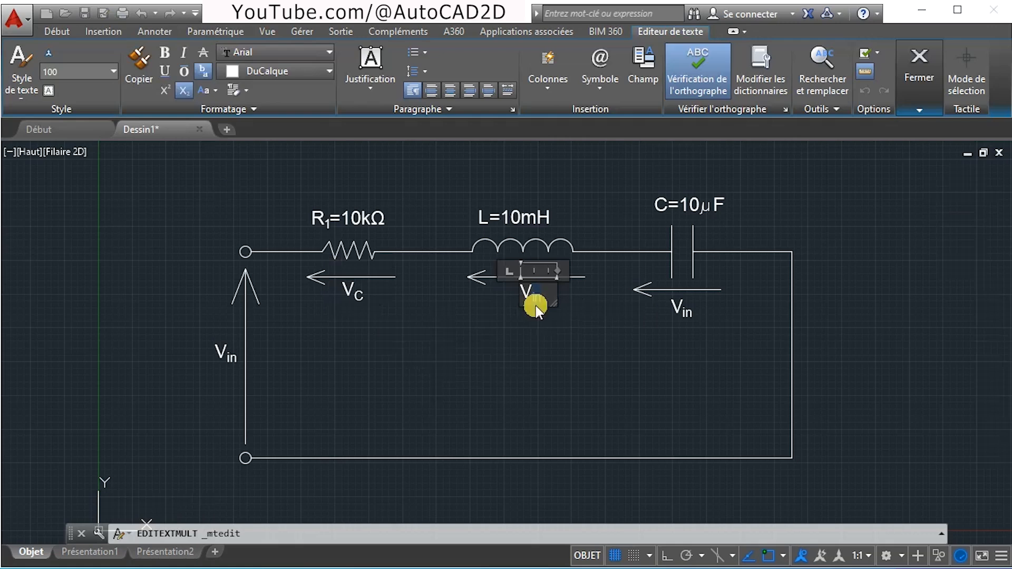
pyautogui.write('L')
pyautogui.click(682, 332)
# Change the voltage label below the capacitor's arrow to "V" with subscript "C".
pyautogui.click(691, 311)
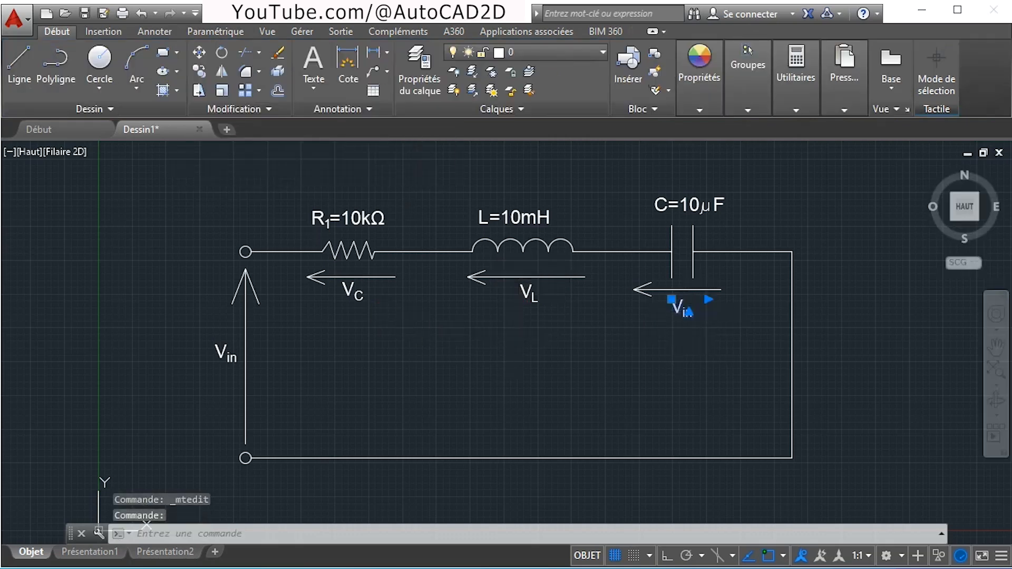
pyautogui.doubleClick(689, 312)
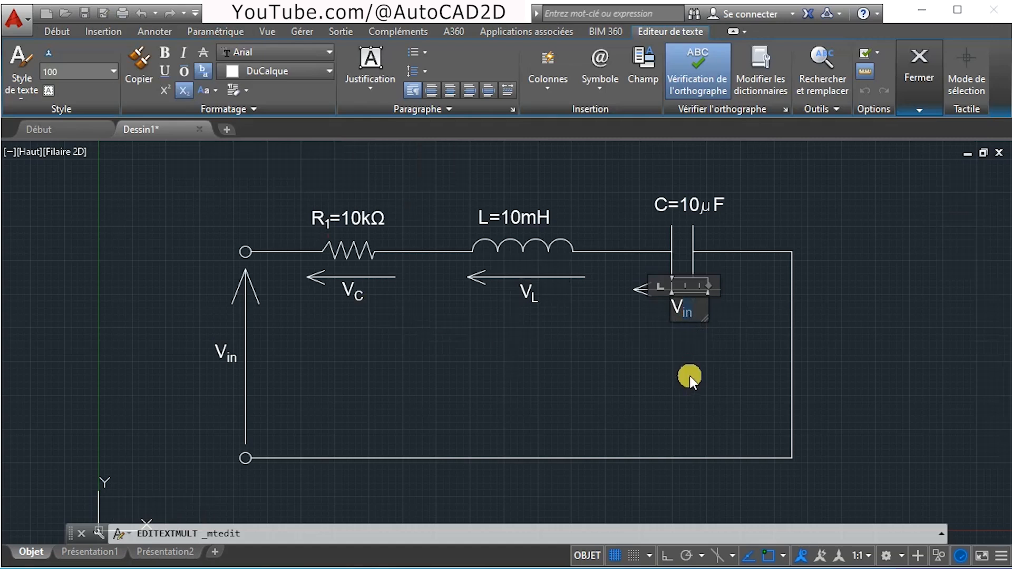
pyautogui.write('C')
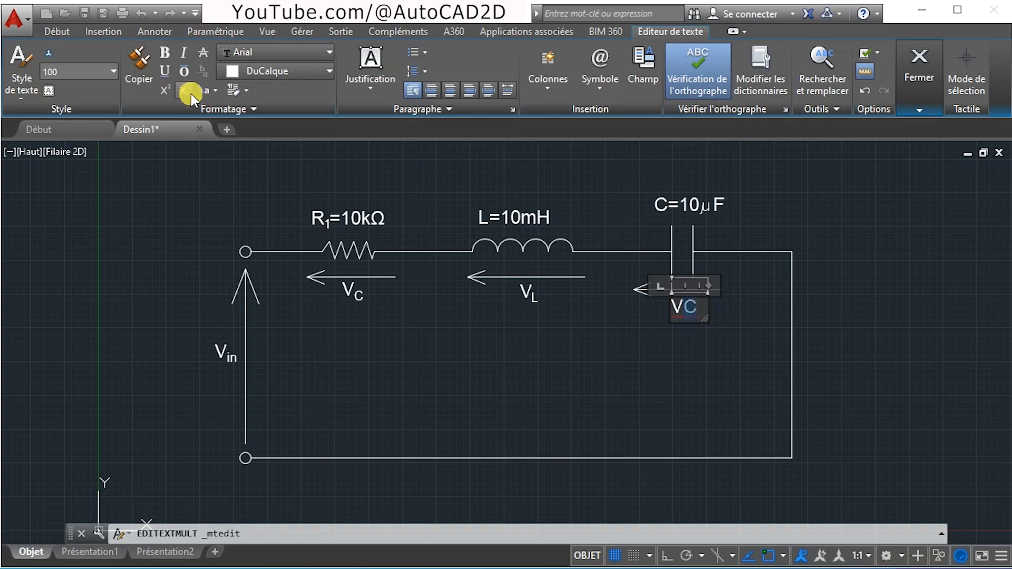
pyautogui.click(532, 343)
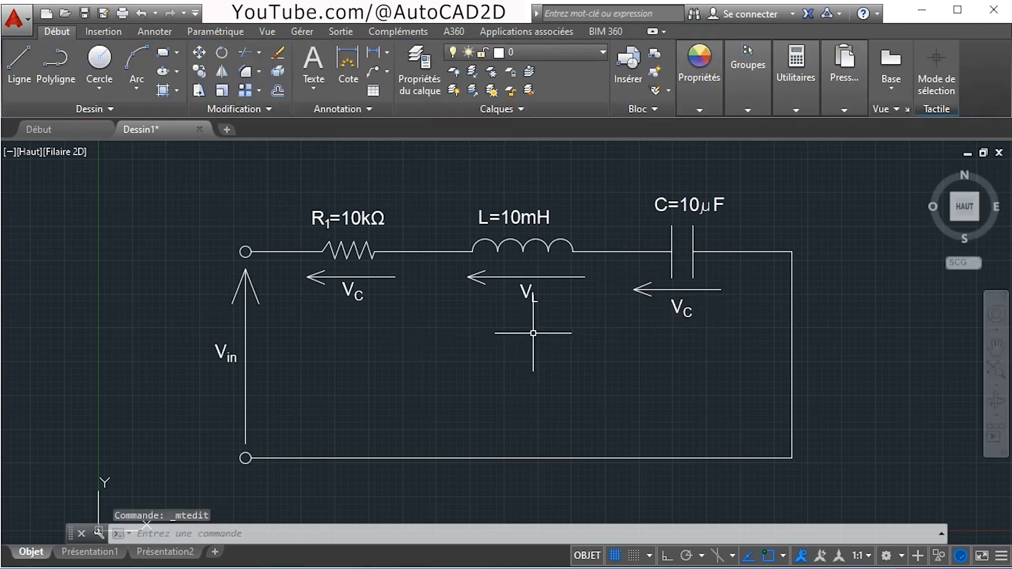
# Draw a three-point arc in the middle of the circuit loop, curving clockwise from its upper side to an open lower-left end.
pyautogui.scroll(2, 563, 346)
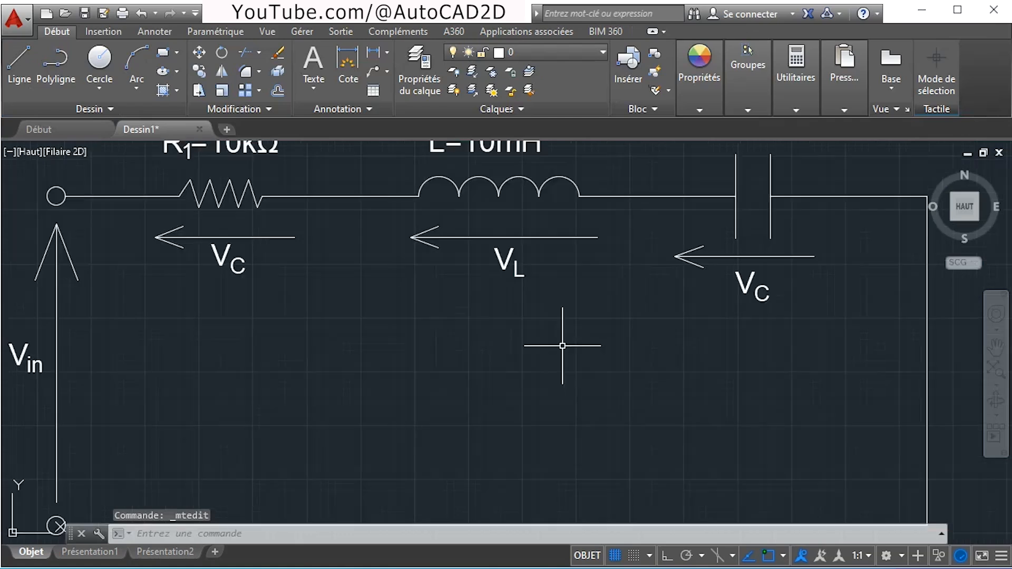
pyautogui.scroll(-2, 563, 346)
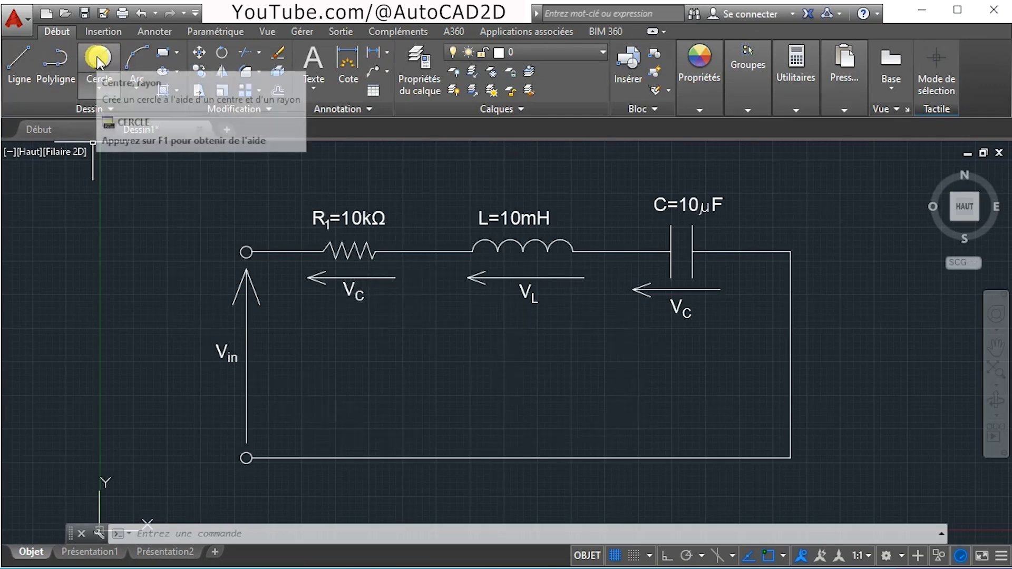
pyautogui.click(136, 59)
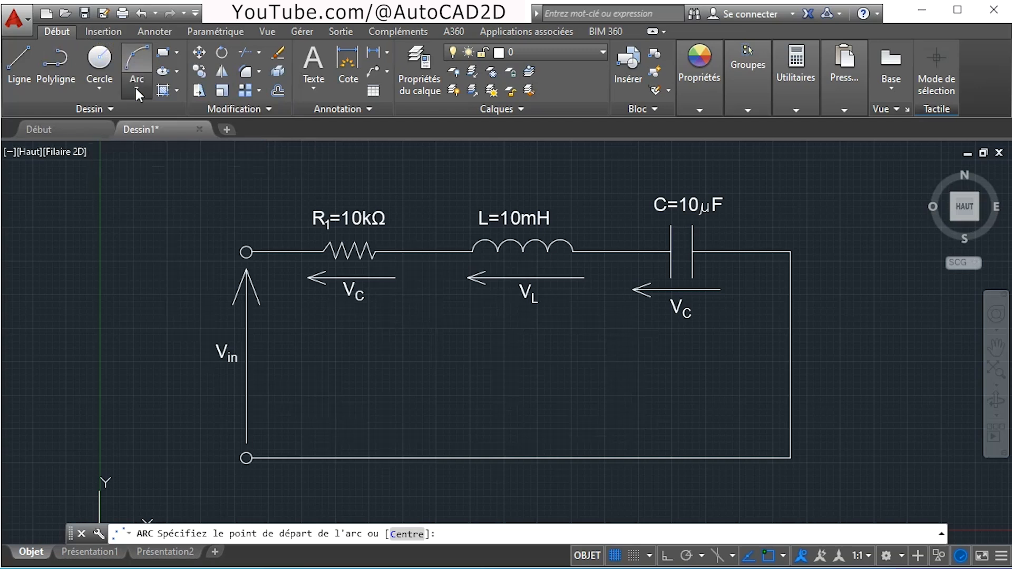
pyautogui.click(135, 88)
pyautogui.click(158, 113)
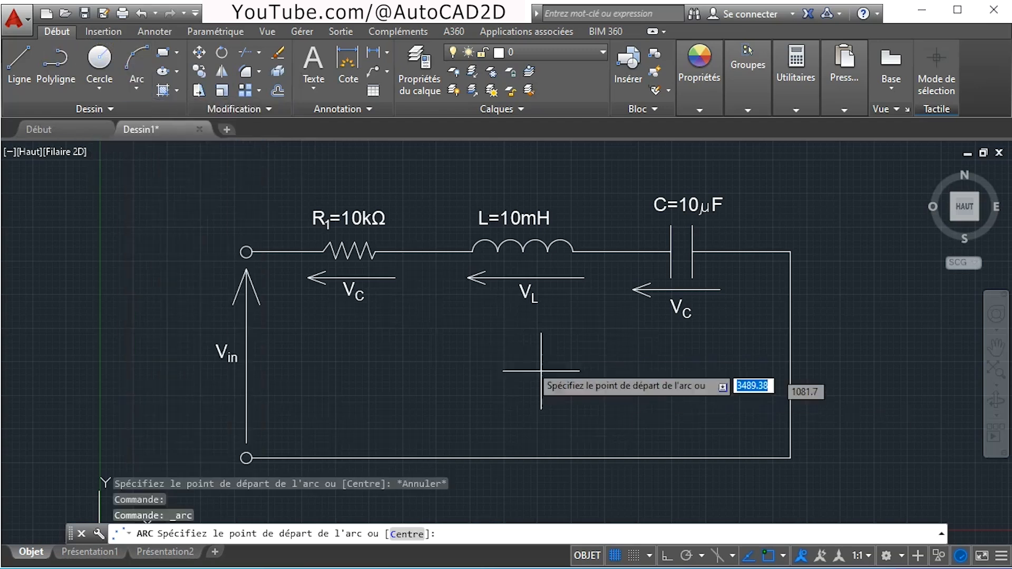
pyautogui.click(464, 320)
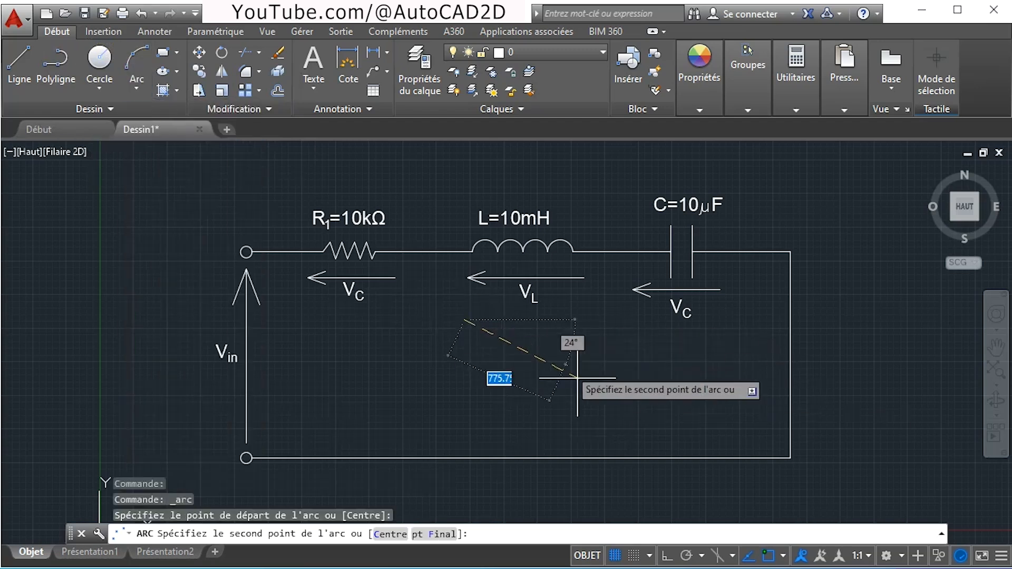
pyautogui.click(534, 363)
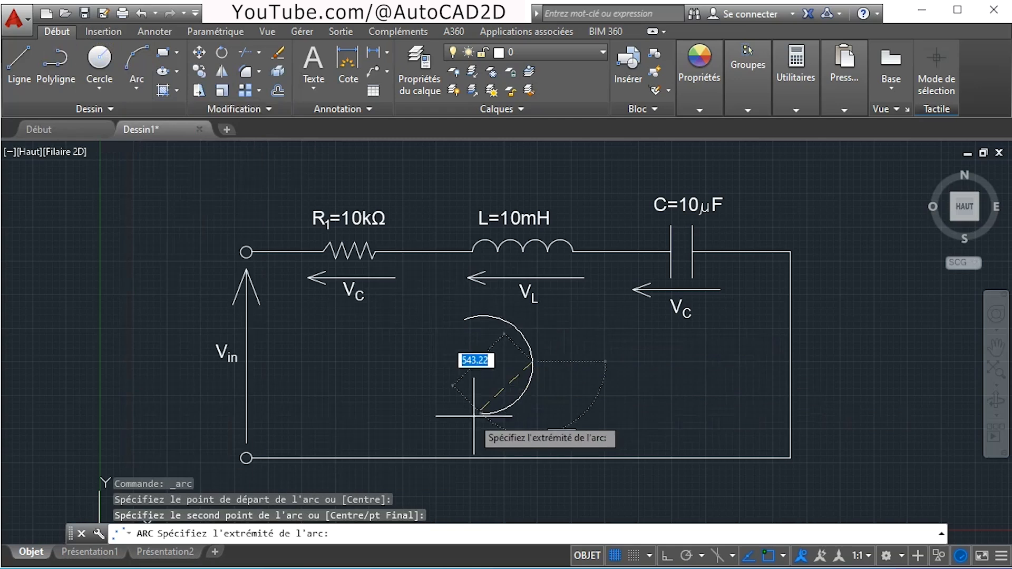
pyautogui.click(428, 406)
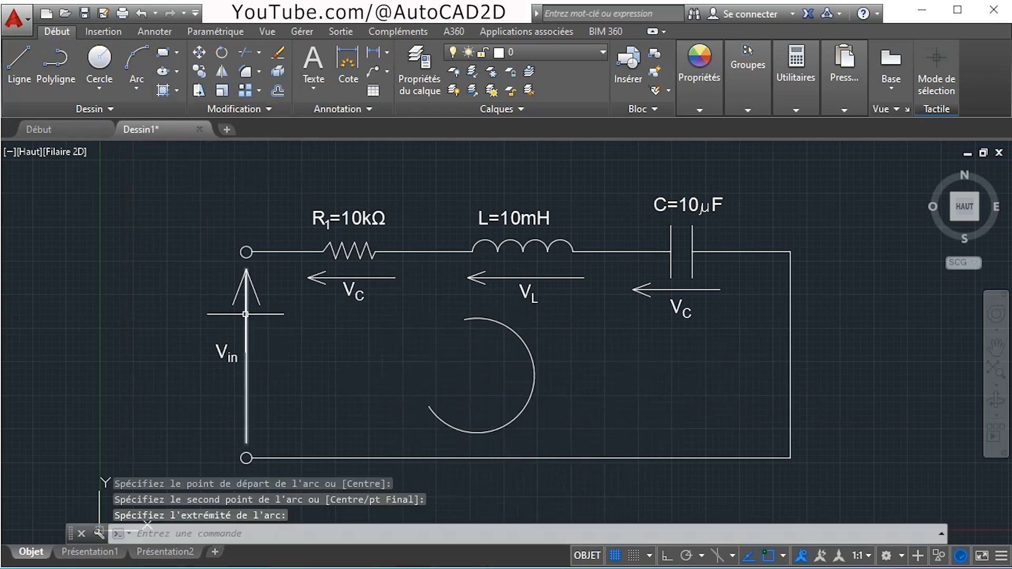
pyautogui.click(221, 263)
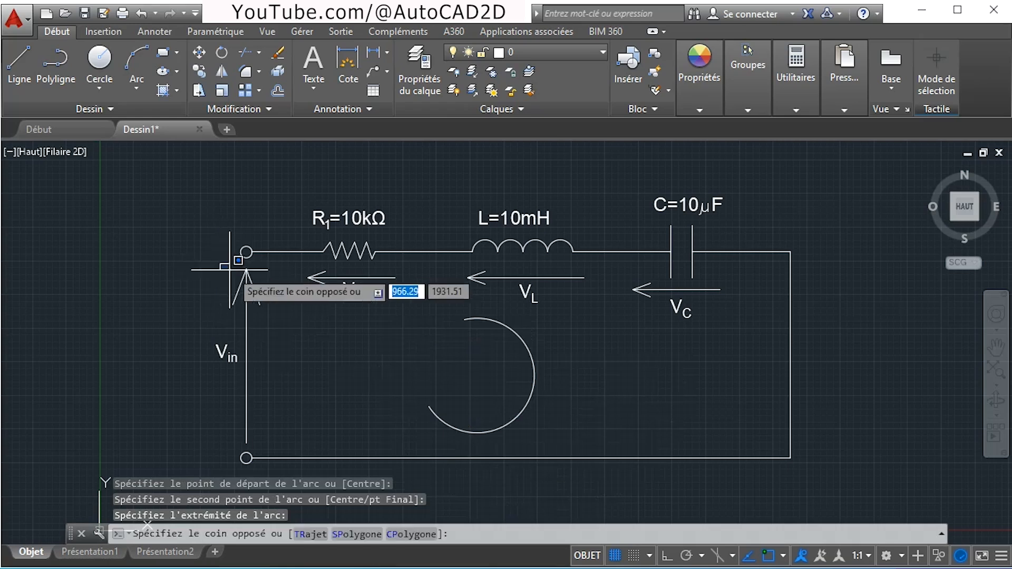
pyautogui.click(274, 309)
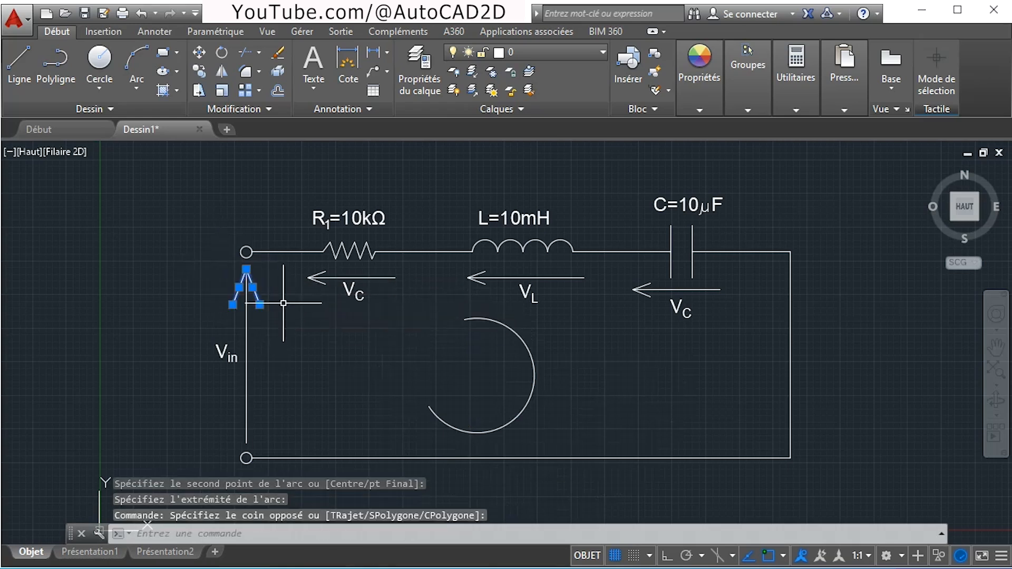
pyautogui.press('Escape')
# Copy the arrowhead of the resistor's voltage arrow from its tip to just beside the loop arc's open lower-left end.
pyautogui.click(304, 265)
pyautogui.click(333, 302)
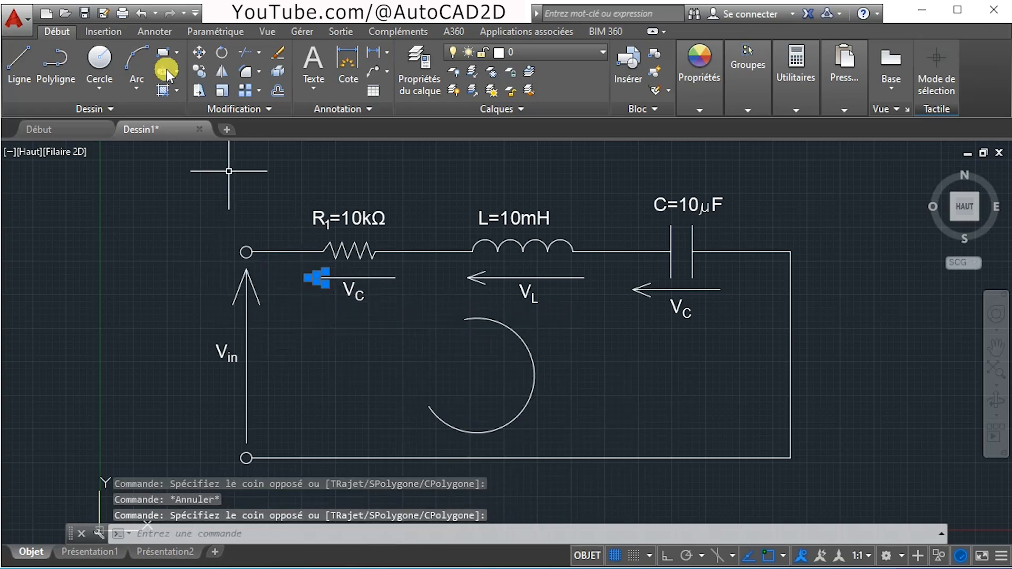
pyautogui.click(165, 73)
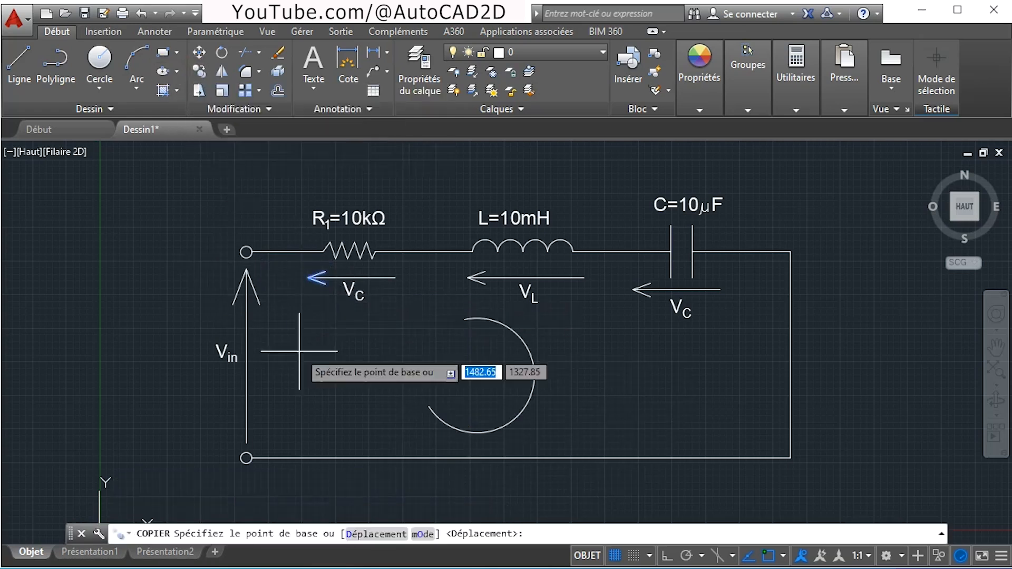
pyautogui.click(308, 278)
pyautogui.scroll(6, 416, 409)
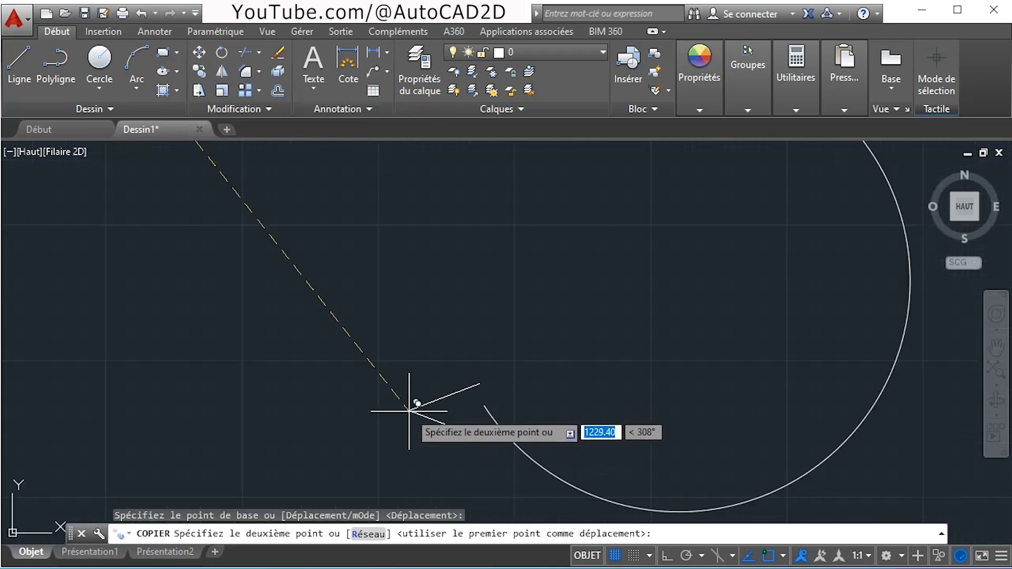
pyautogui.click(420, 408)
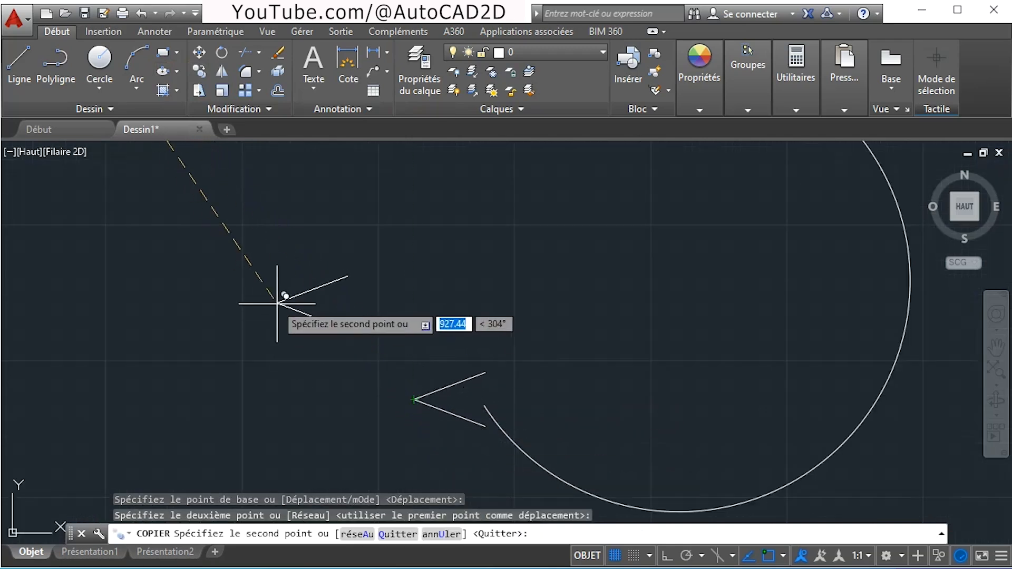
pyautogui.rightClick(275, 300)
pyautogui.click(299, 312)
# Rotate the copied arrowhead beside the loop arc by about 329° so it points toward the upper left.
pyautogui.click(359, 317)
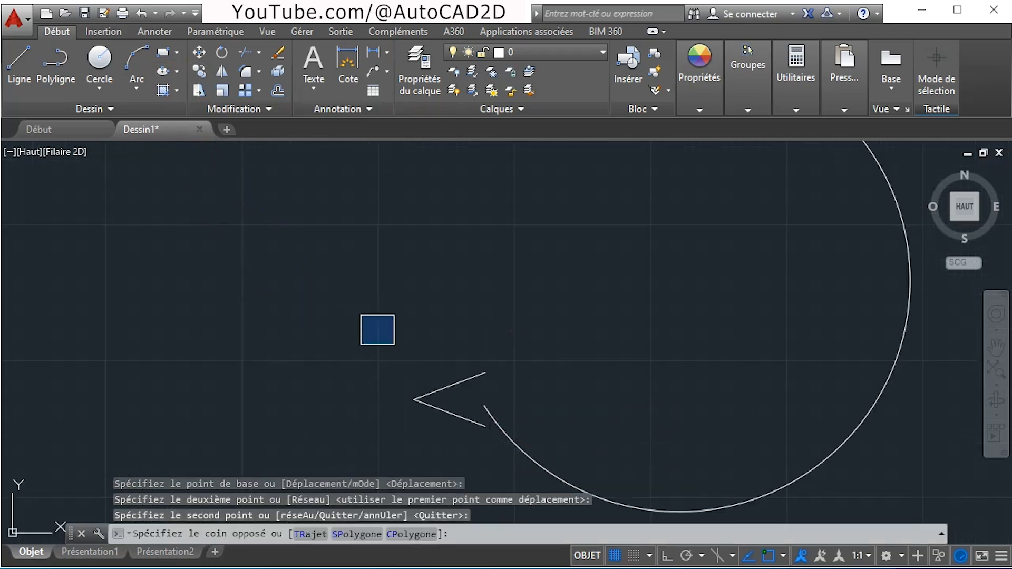
pyautogui.click(497, 451)
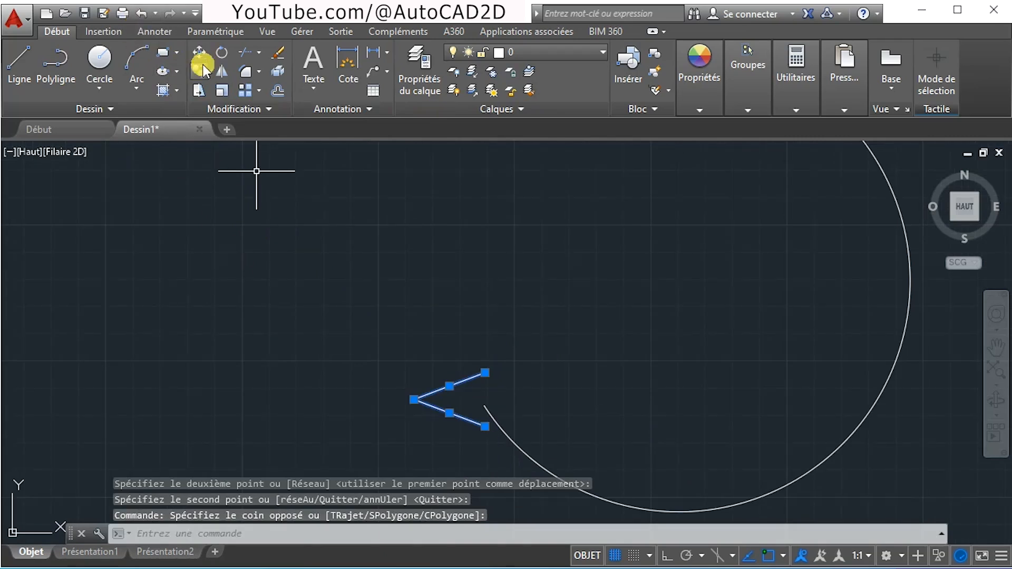
pyautogui.click(221, 53)
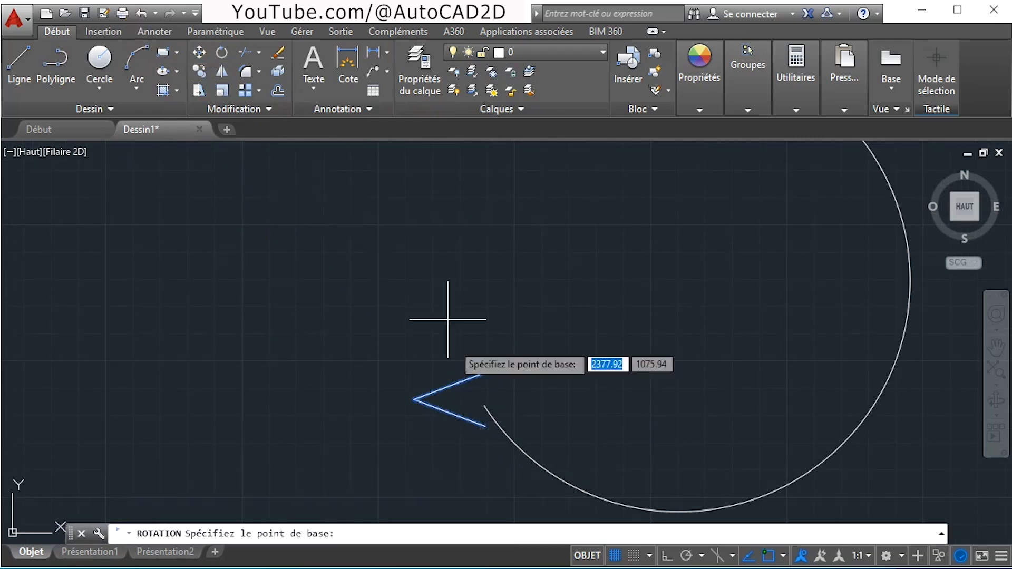
pyautogui.click(471, 399)
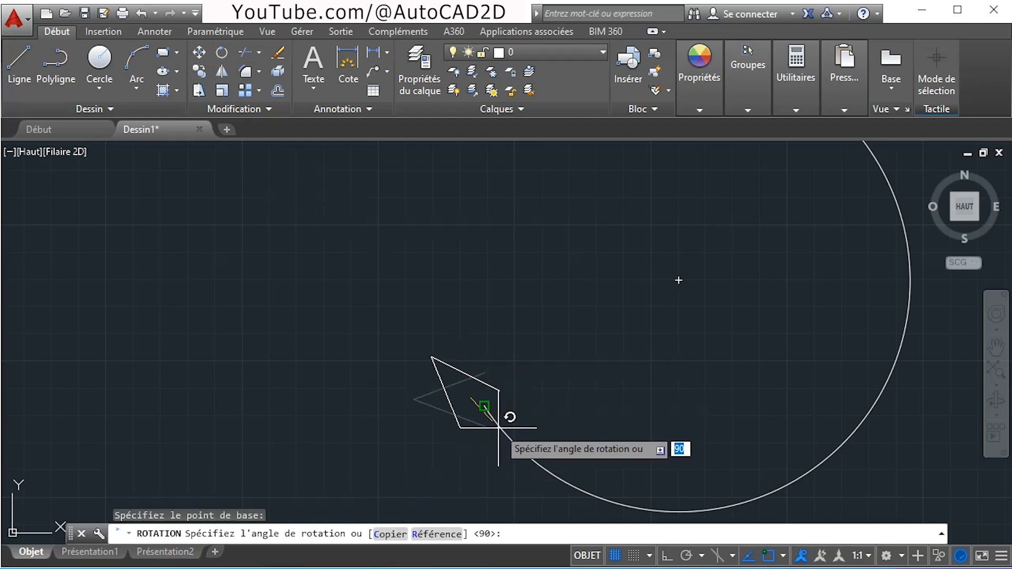
pyautogui.click(482, 409)
# Rotate the arrowhead slightly further clockwise to align it with the direction of the loop arc's lower-left end.
pyautogui.click(365, 306)
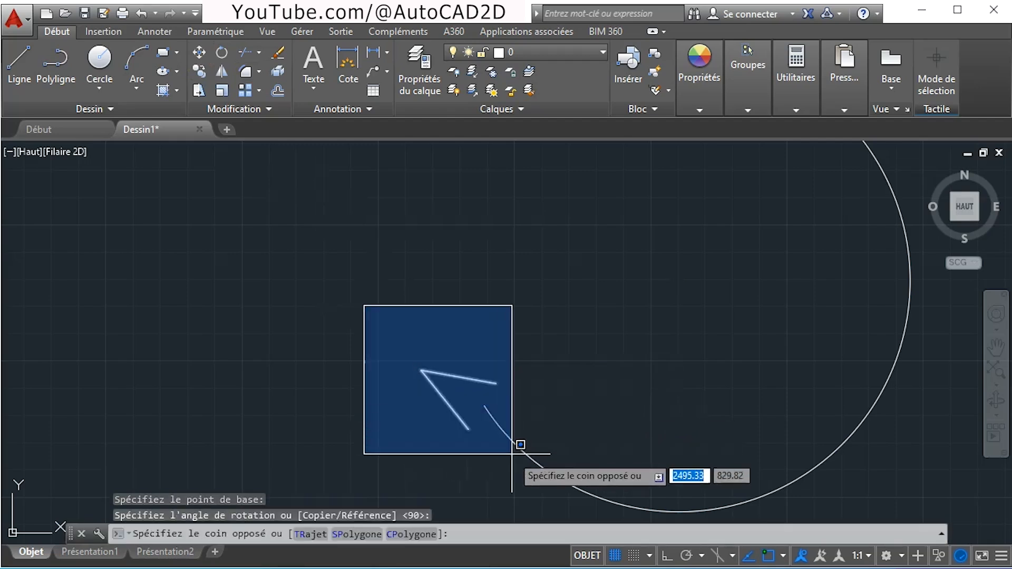
pyautogui.click(513, 457)
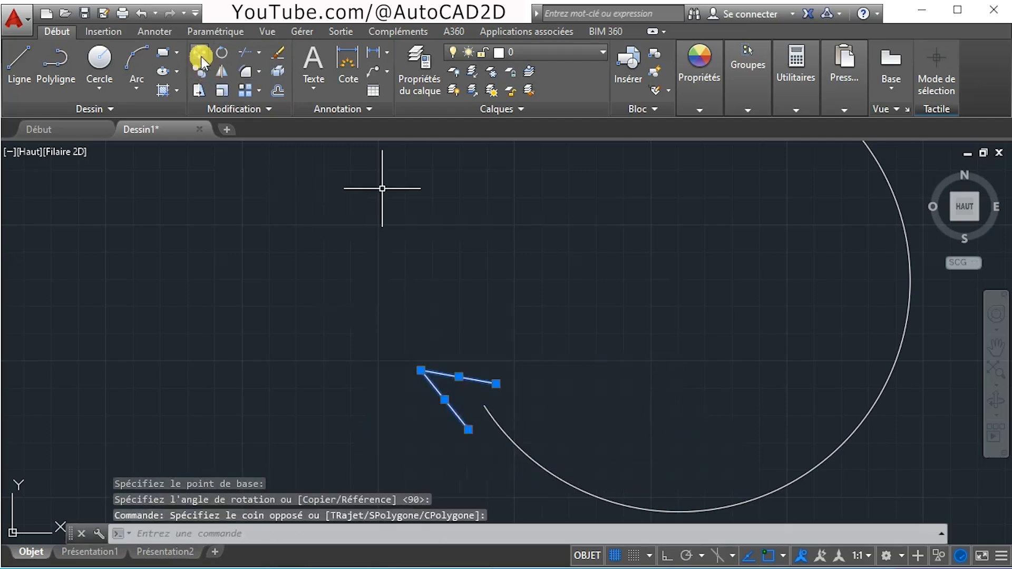
pyautogui.click(225, 52)
pyautogui.click(513, 398)
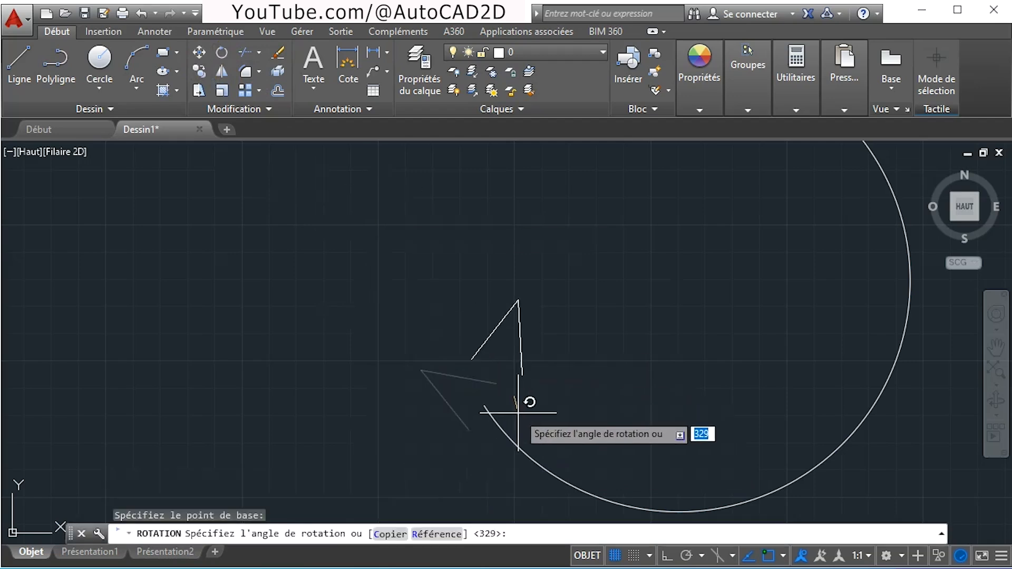
pyautogui.click(644, 422)
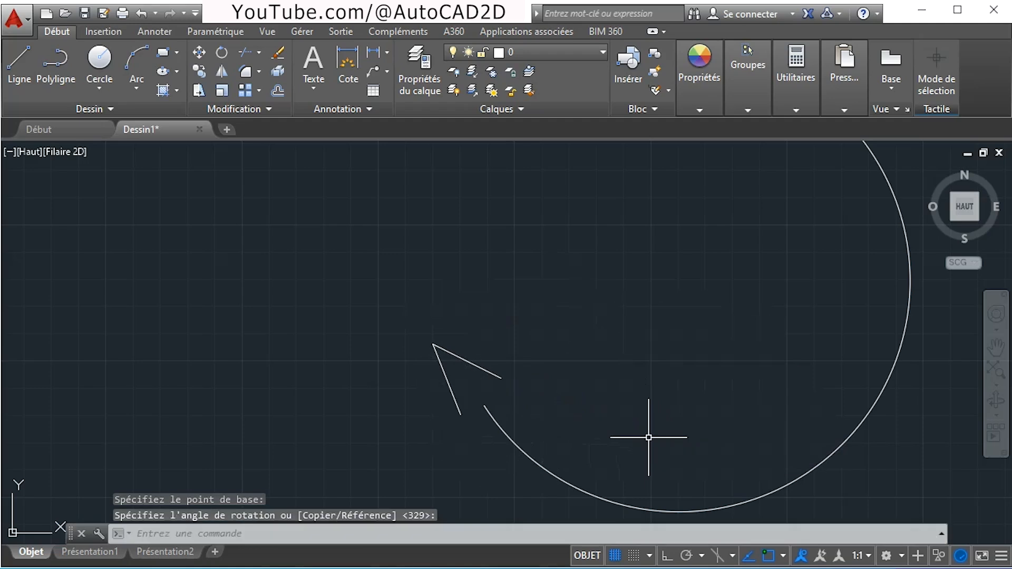
# Move the rotated arrowhead by its tip onto the lower-left endpoint of the loop arc.
pyautogui.click(351, 280)
pyautogui.click(541, 425)
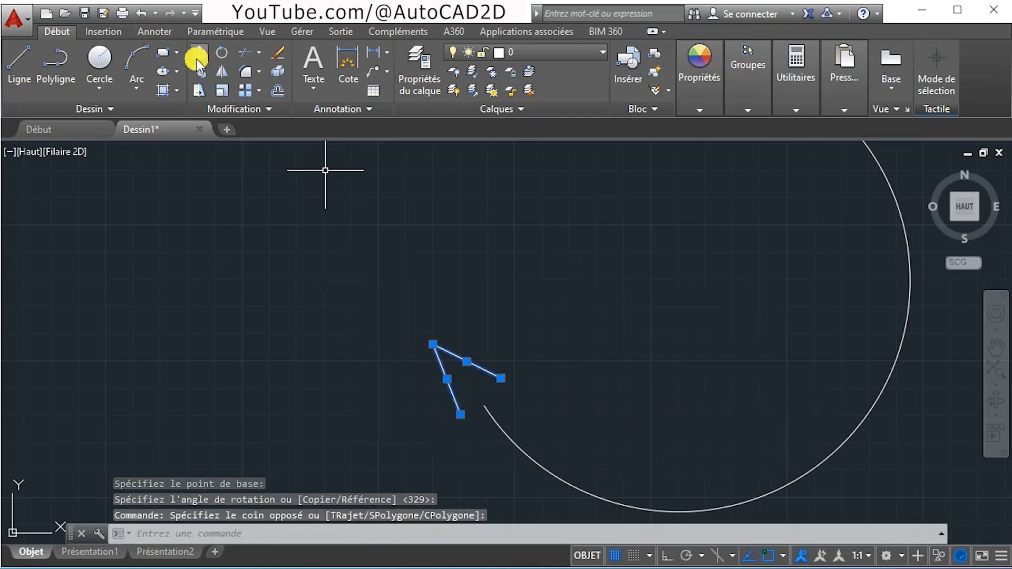
pyautogui.click(199, 55)
pyautogui.click(432, 346)
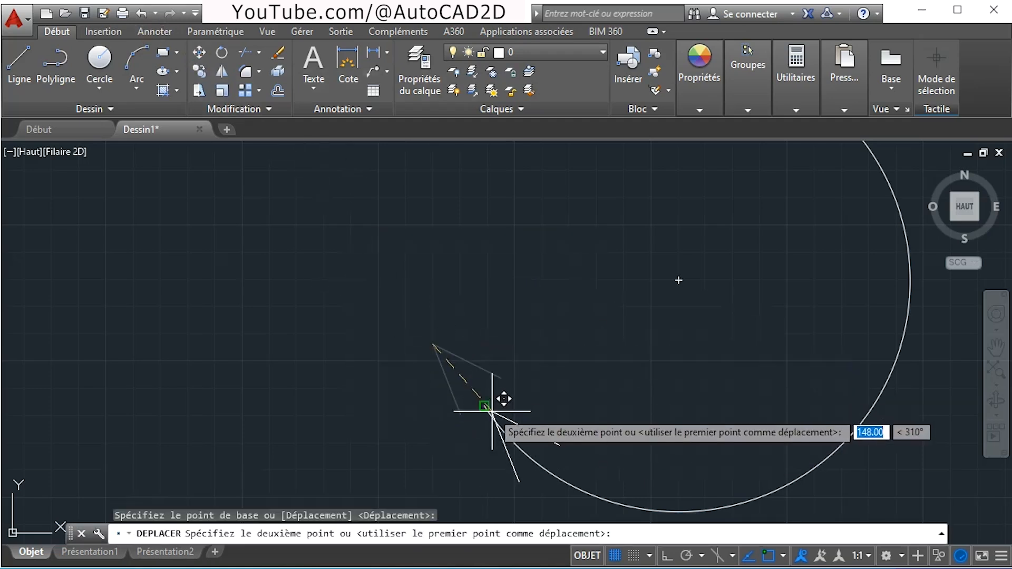
pyautogui.click(484, 406)
# Copy the "V" subscript "in" label from beside the input voltage arrow into the middle of the loop arc.
pyautogui.scroll(-4, 572, 350)
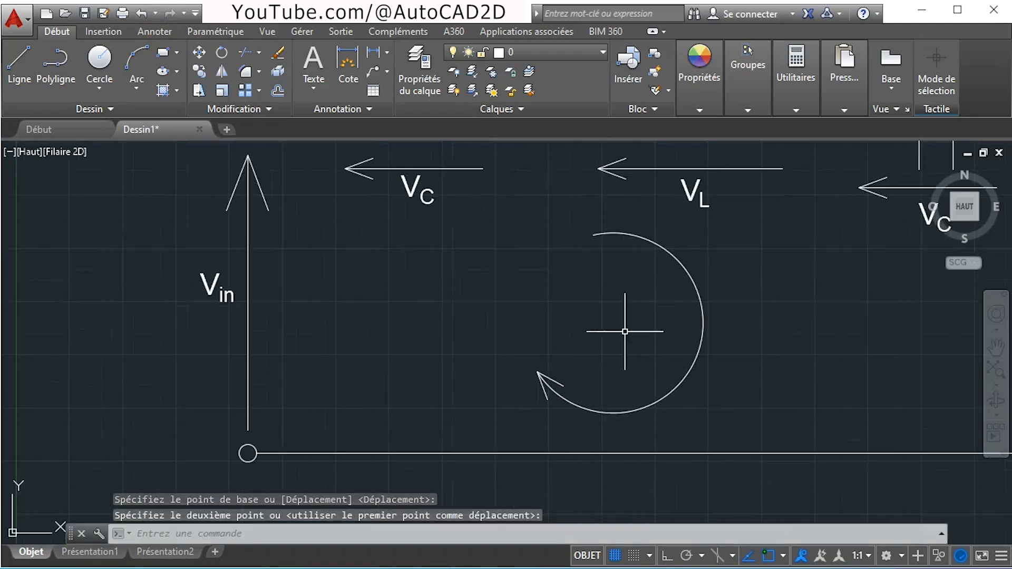
pyautogui.click(211, 285)
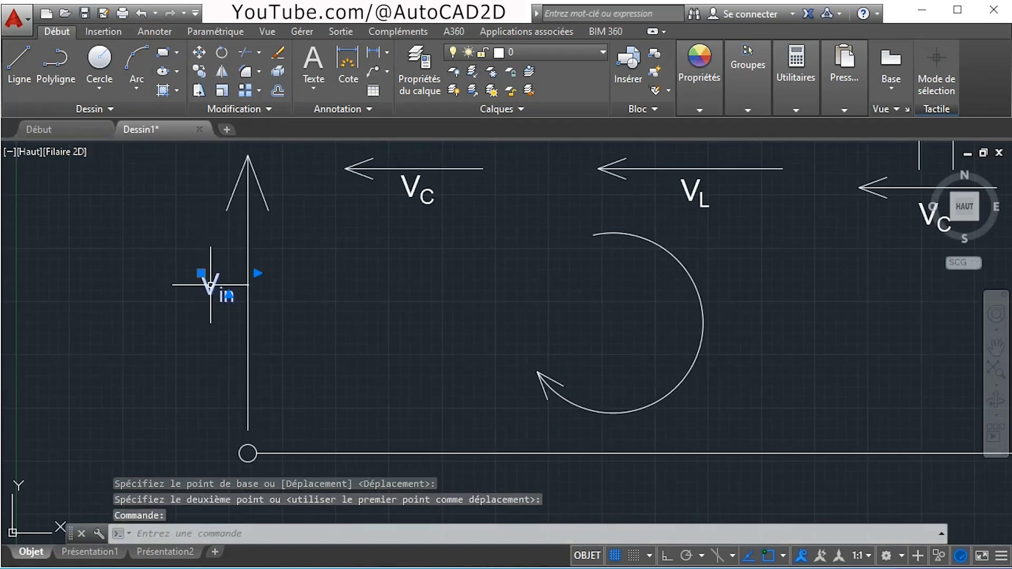
pyautogui.click(197, 73)
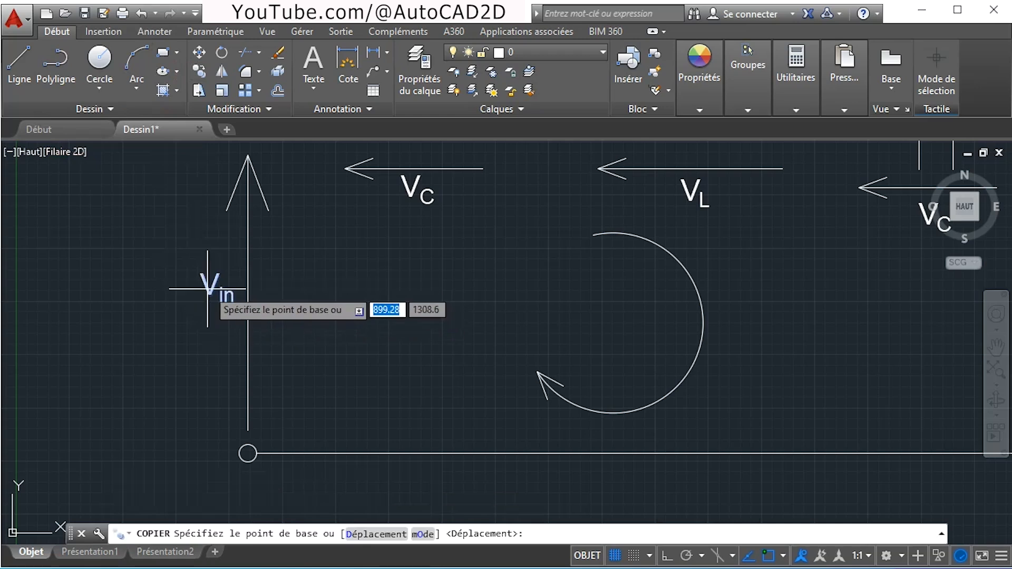
pyautogui.click(247, 291)
pyautogui.click(586, 320)
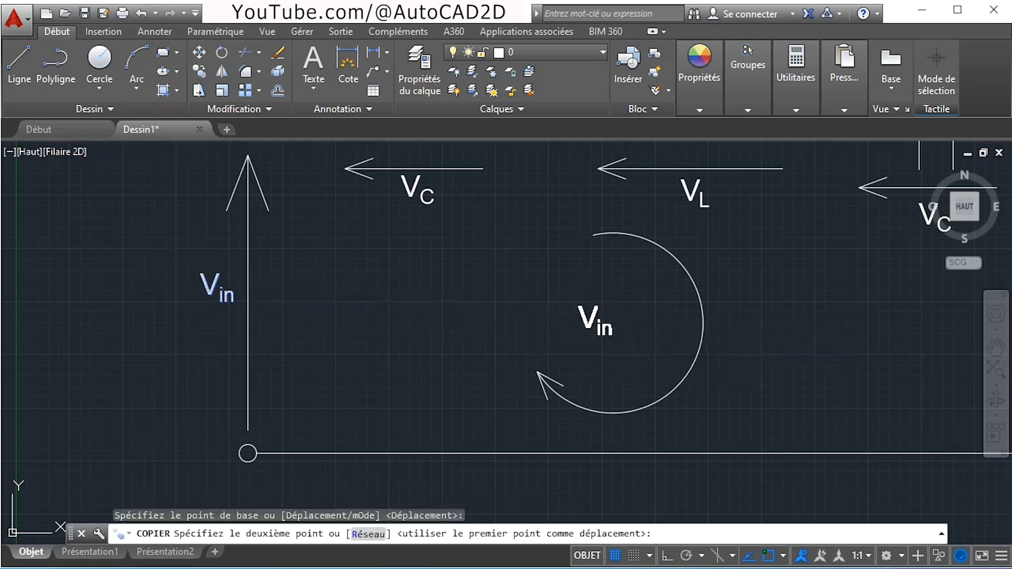
pyautogui.press('Escape')
# Change the copied label inside the loop arc to "Maille 1" and widen its text frame so it fits on one line.
pyautogui.click(604, 326)
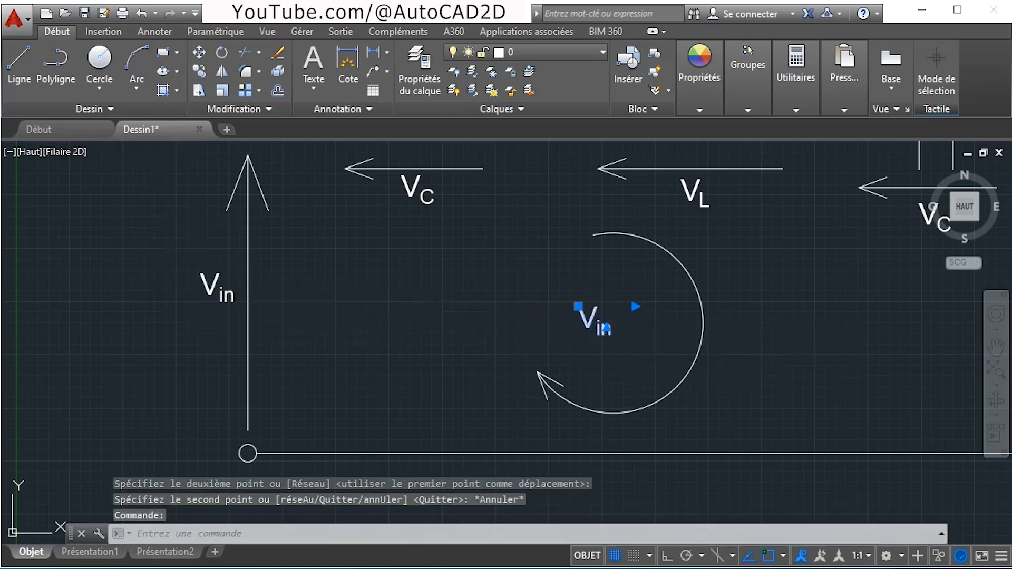
pyautogui.doubleClick(586, 319)
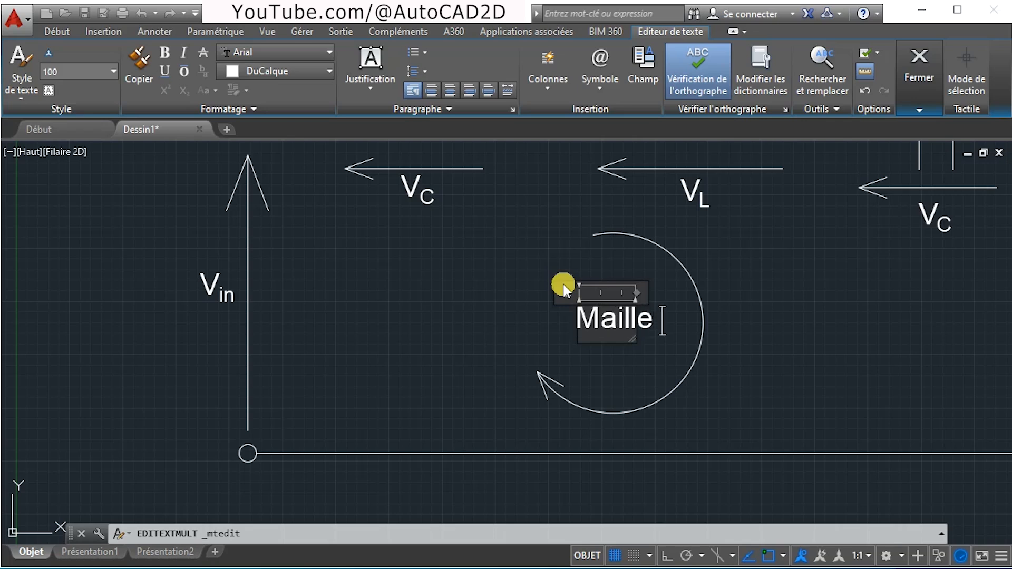
pyautogui.press('Return')
pyautogui.write('1')
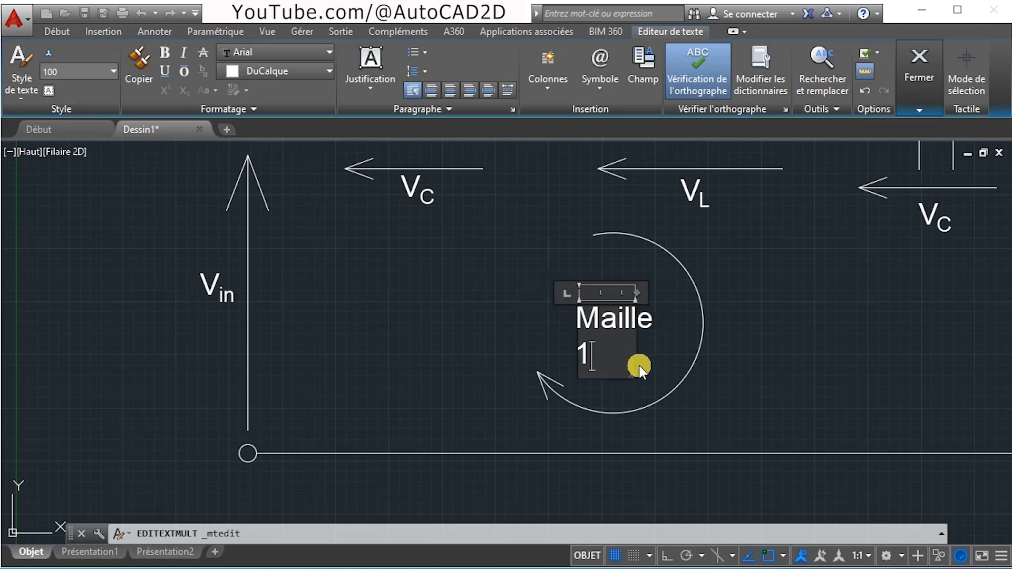
pyautogui.moveTo(635, 376); pyautogui.dragTo(744, 352)
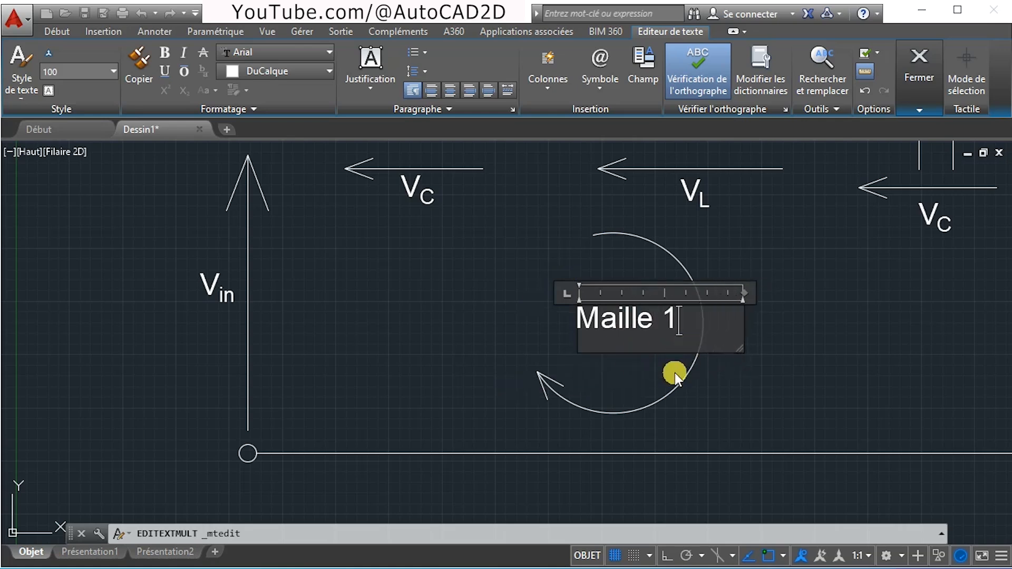
pyautogui.click(648, 377)
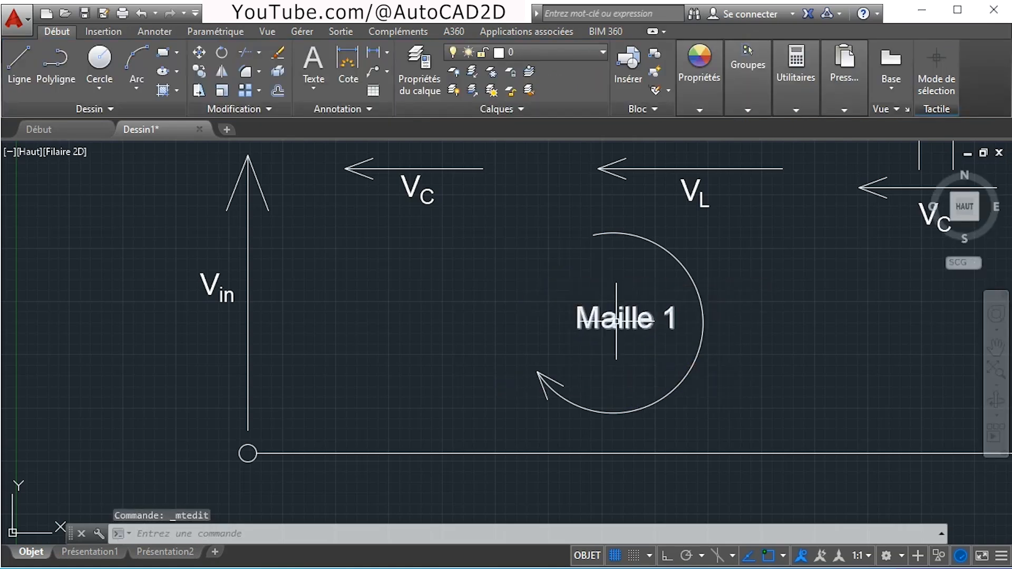
# Shift the "Maille 1" label slightly to the left so it sits more centrally inside the loop arc.
pyautogui.click(616, 321)
pyautogui.moveTo(585, 321); pyautogui.dragTo(554, 321)
pyautogui.click(615, 357)
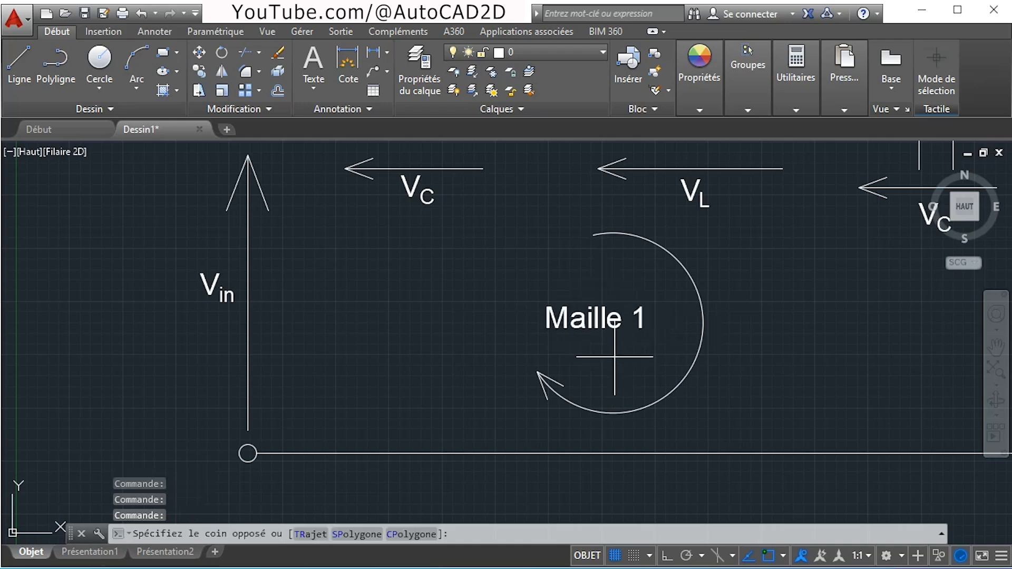
pyautogui.press('Escape')
# Copy the arrowhead of the resistor's voltage arrow to just above the wire between the upper input terminal and the resistor.
pyautogui.scroll(-4, 612, 332)
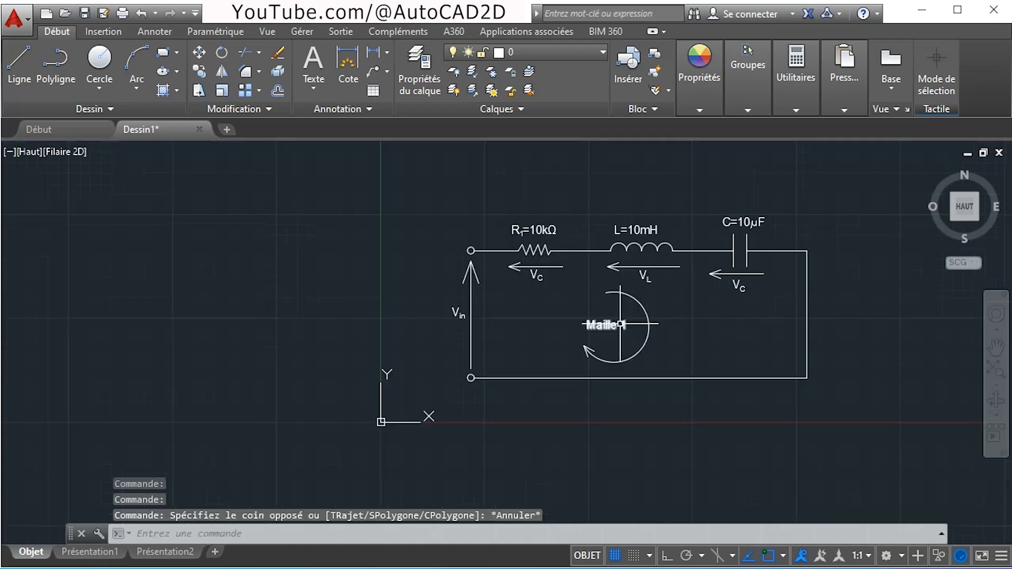
pyautogui.moveTo(680, 325); pyautogui.dragTo(576, 365, button='middle')
pyautogui.scroll(3, 576, 365)
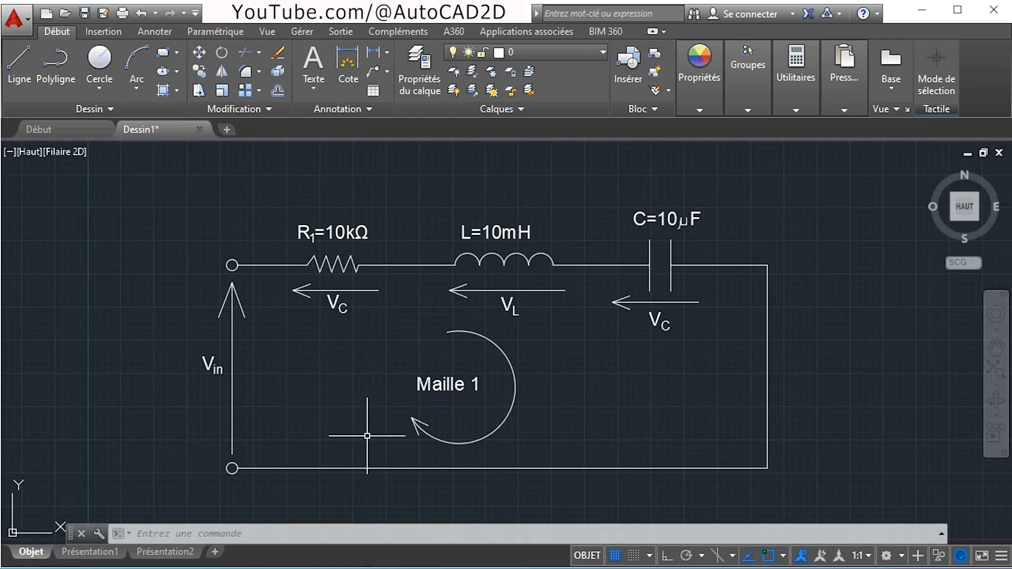
pyautogui.scroll(2, 289, 270)
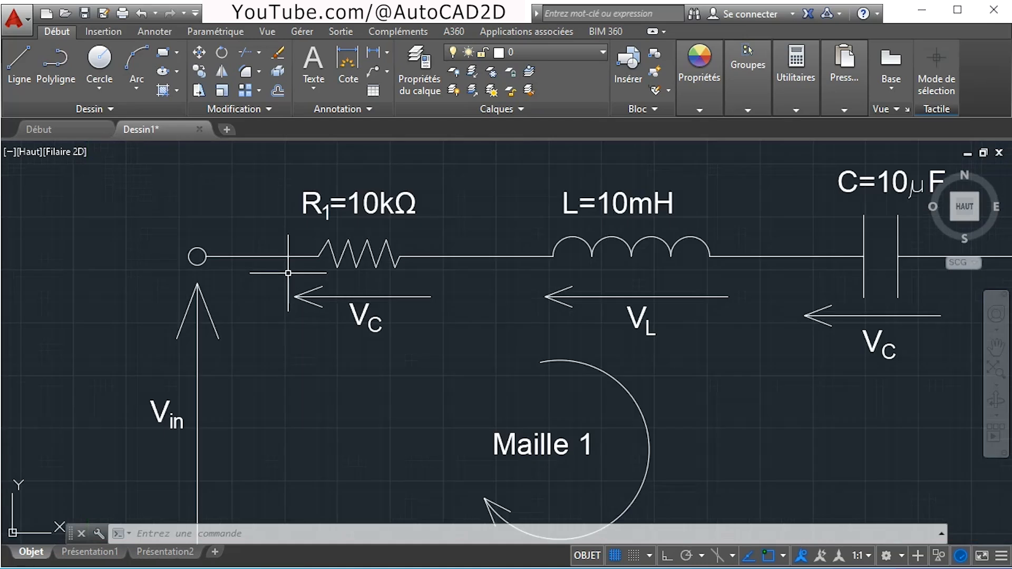
pyautogui.click(288, 273)
pyautogui.click(339, 304)
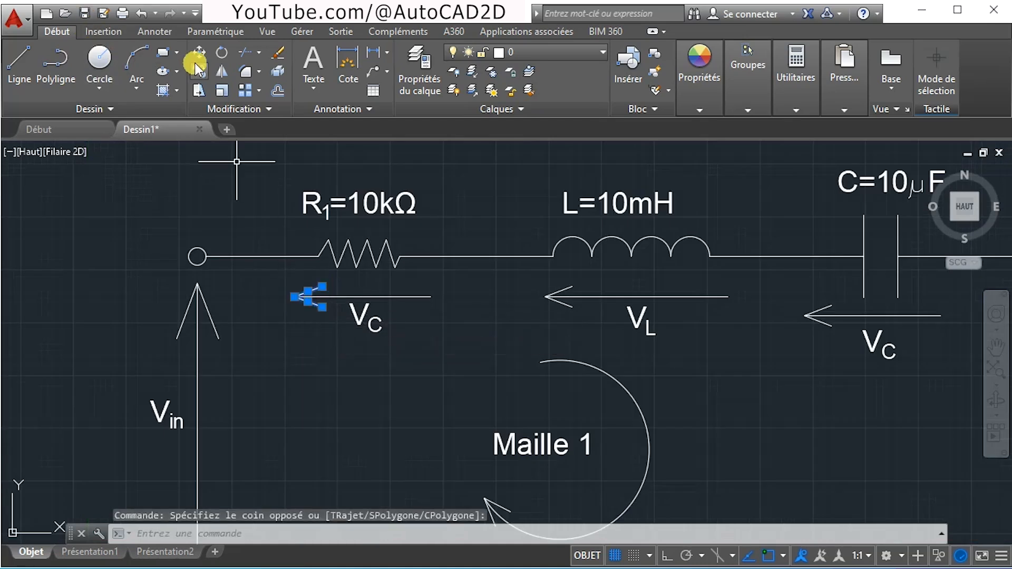
pyautogui.click(199, 79)
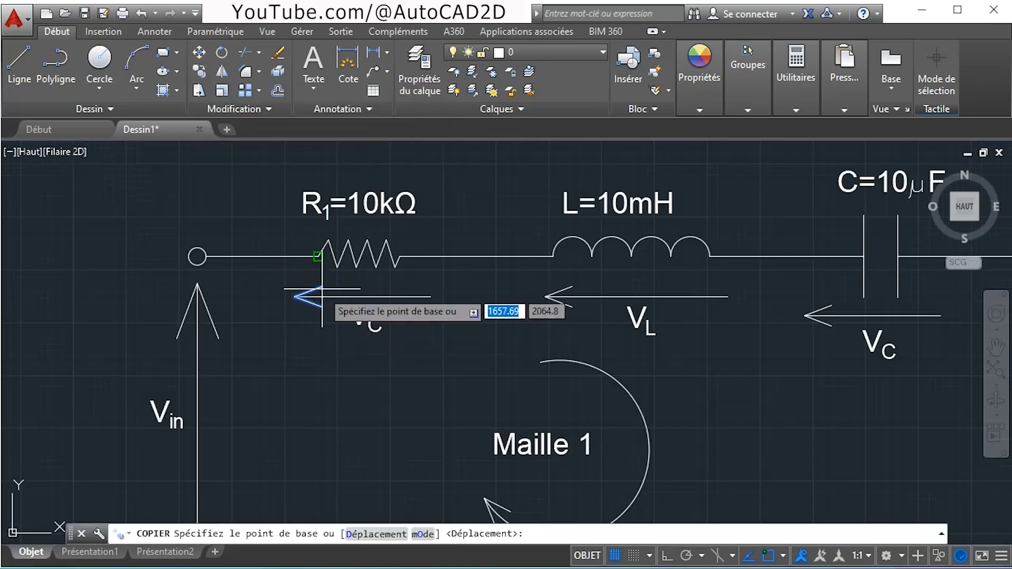
pyautogui.click(291, 297)
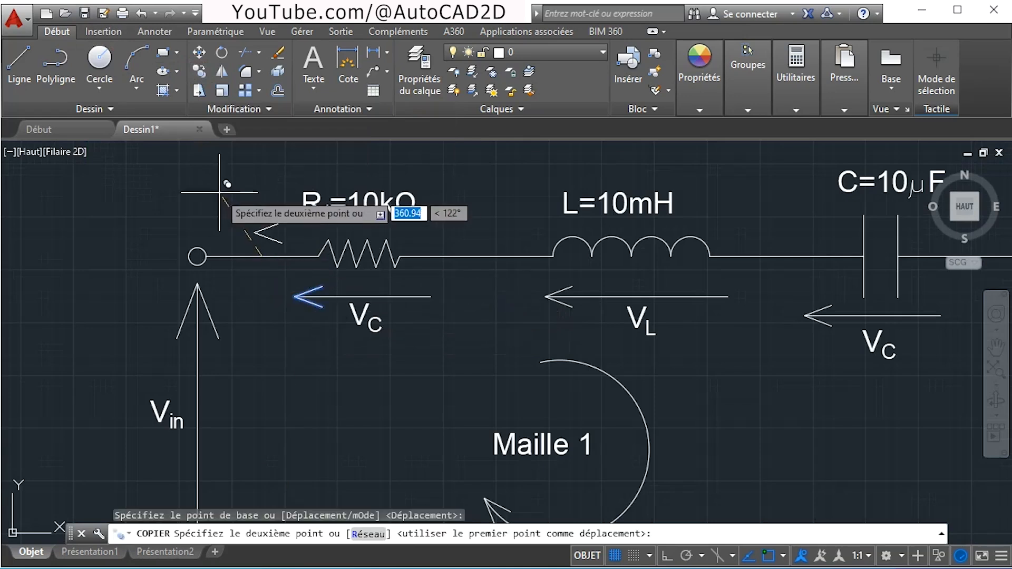
pyautogui.click(220, 209)
pyautogui.rightClick(255, 188)
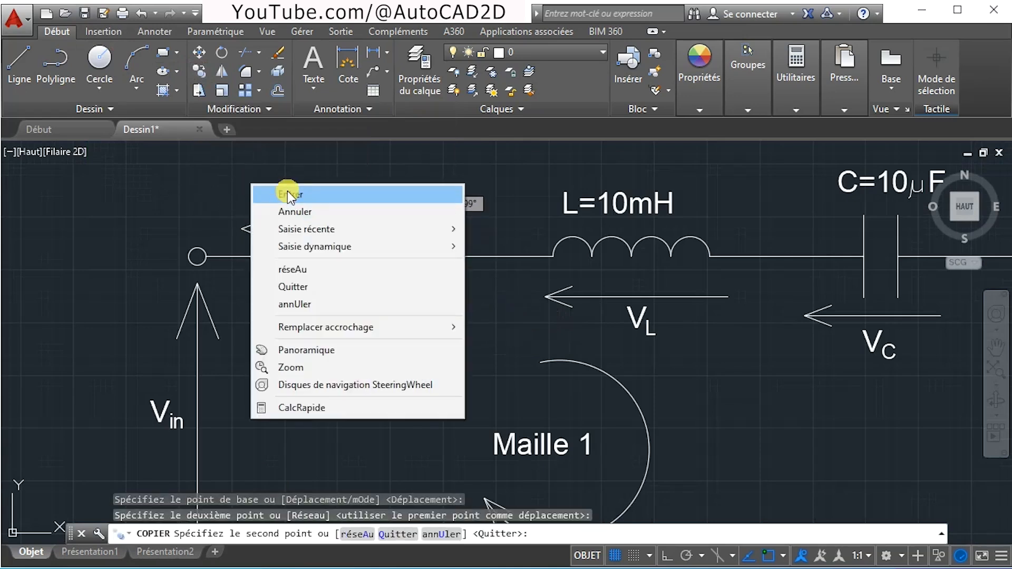
pyautogui.click(274, 194)
# Mirror the copied arrowhead above the input wire about a vertical line through its open end, erasing the source so it points toward the resistor.
pyautogui.click(227, 195)
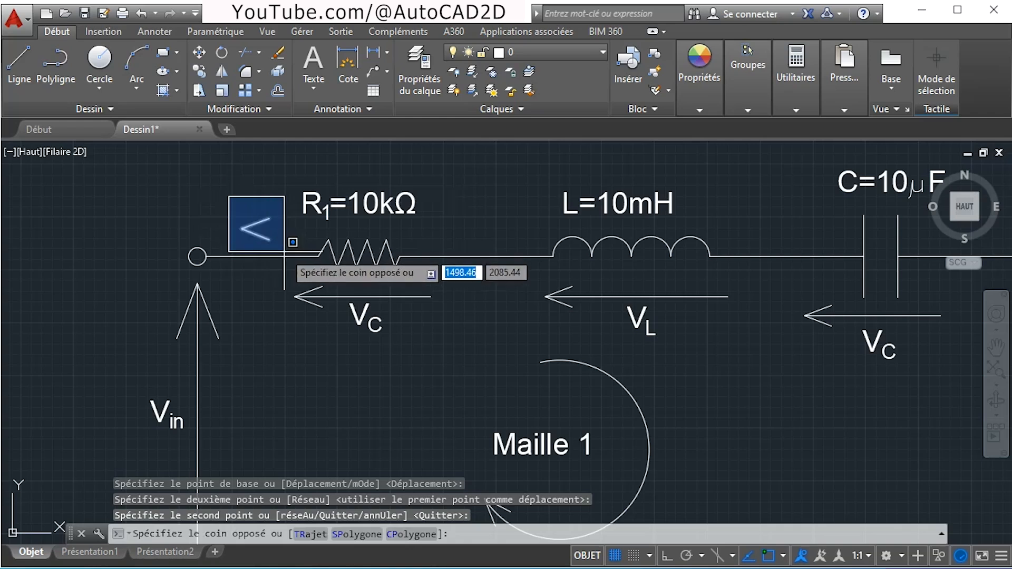
pyautogui.click(275, 250)
pyautogui.scroll(4, 273, 232)
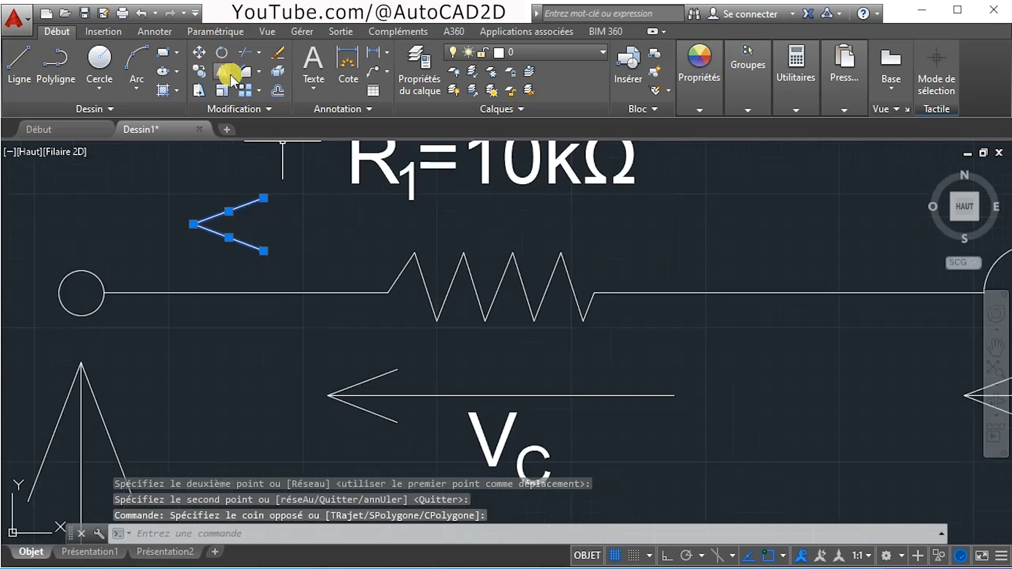
pyautogui.click(225, 72)
pyautogui.click(264, 251)
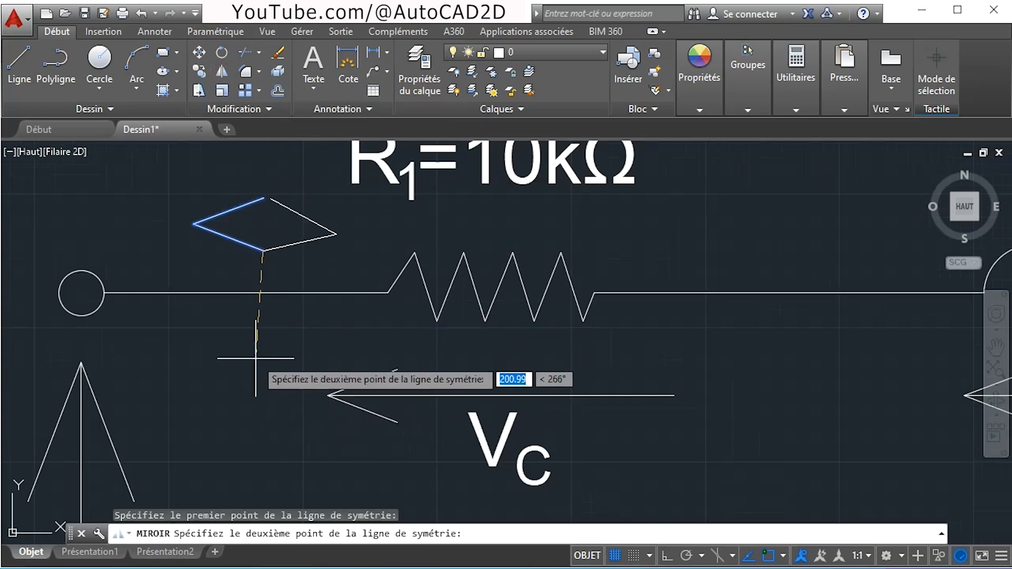
pyautogui.click(667, 557)
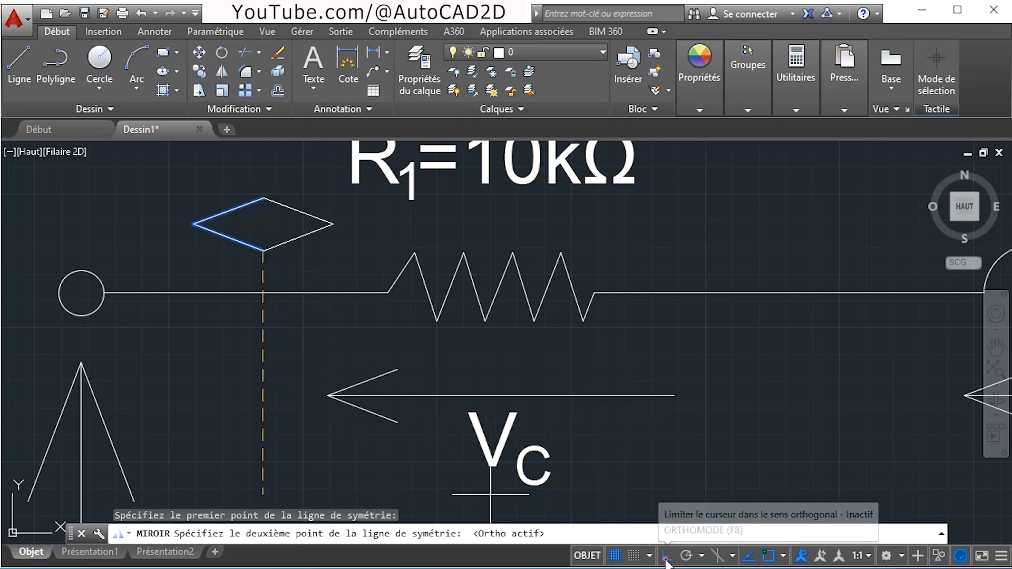
pyautogui.click(282, 357)
pyautogui.click(316, 399)
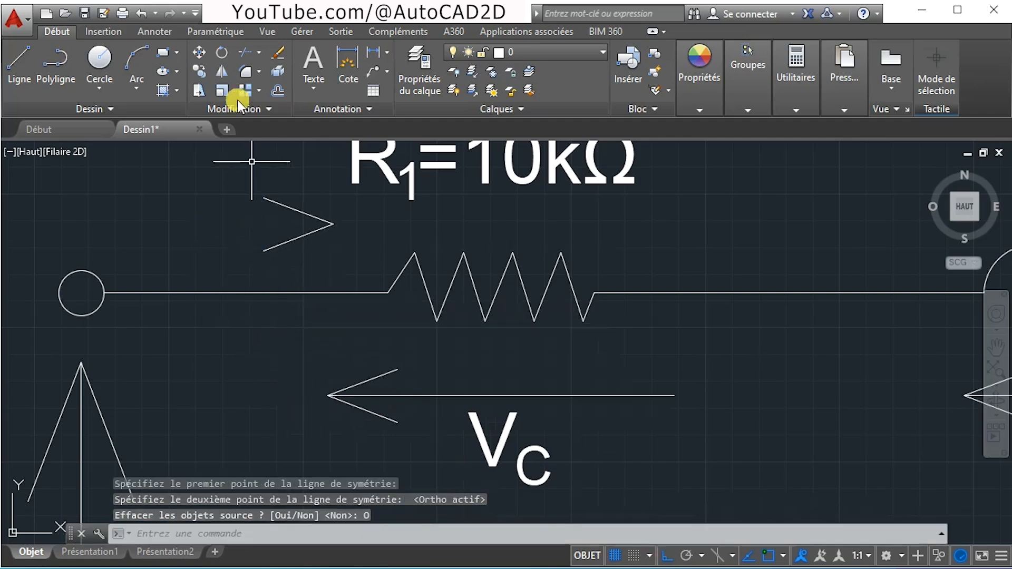
pyautogui.click(232, 165)
pyautogui.click(344, 269)
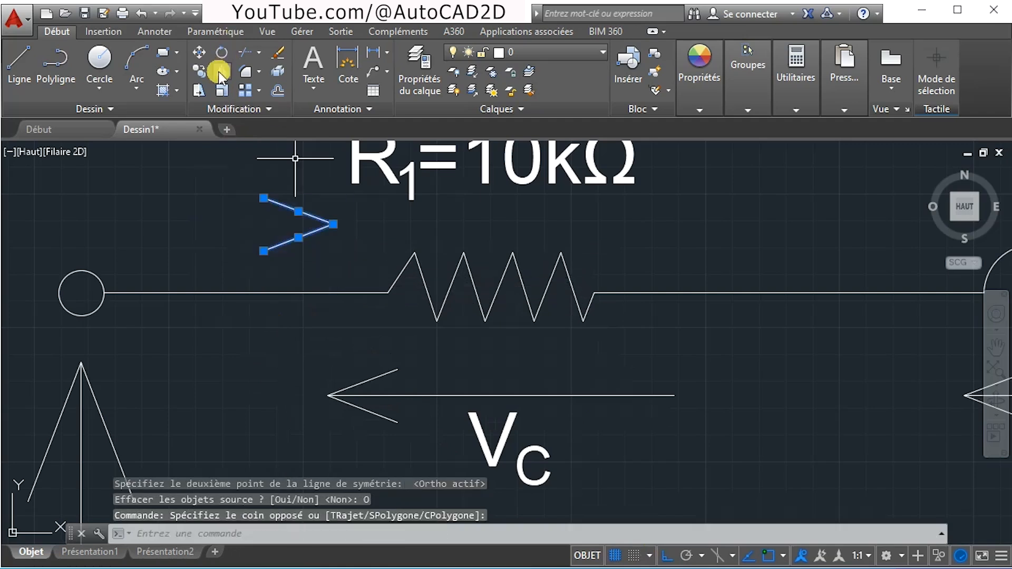
pyautogui.click(198, 71)
pyautogui.click(200, 52)
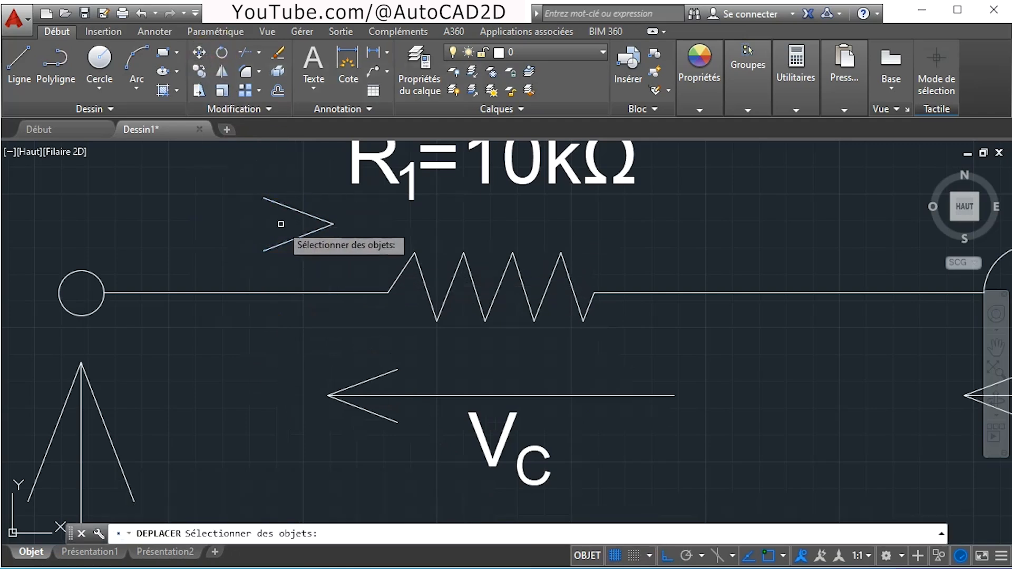
pyautogui.click(232, 165)
pyautogui.click(346, 260)
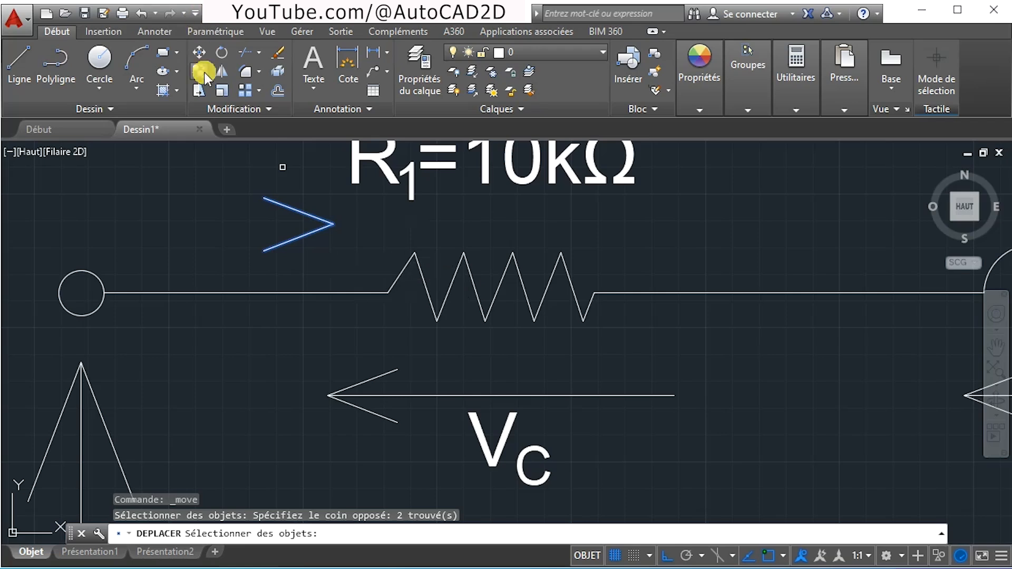
# Move the mirrored arrowhead by its tip onto the wire midway between the upper input terminal and the resistor, with ortho mode off.
pyautogui.click(198, 55)
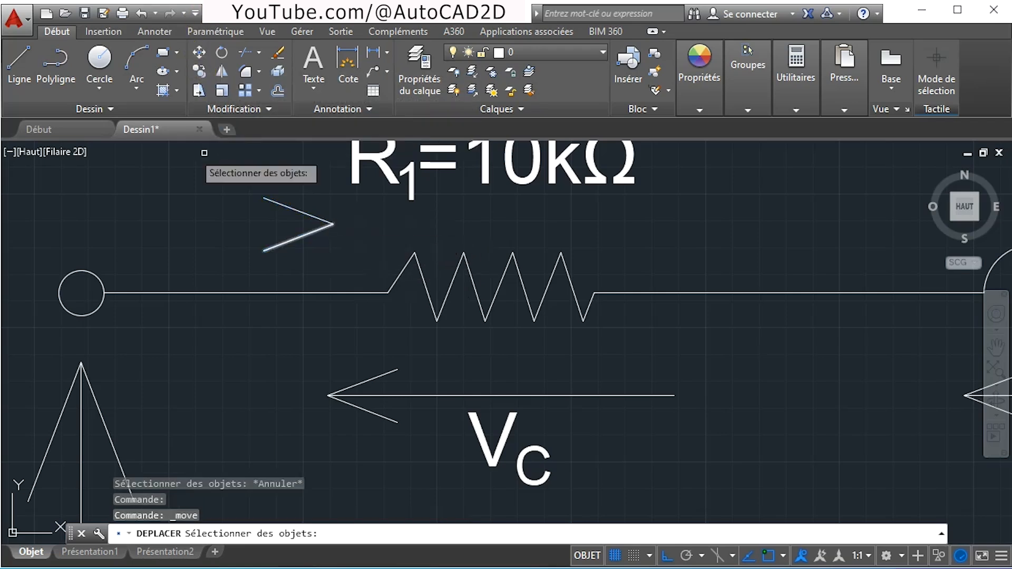
pyautogui.click(226, 159)
pyautogui.click(355, 260)
pyautogui.press('Return')
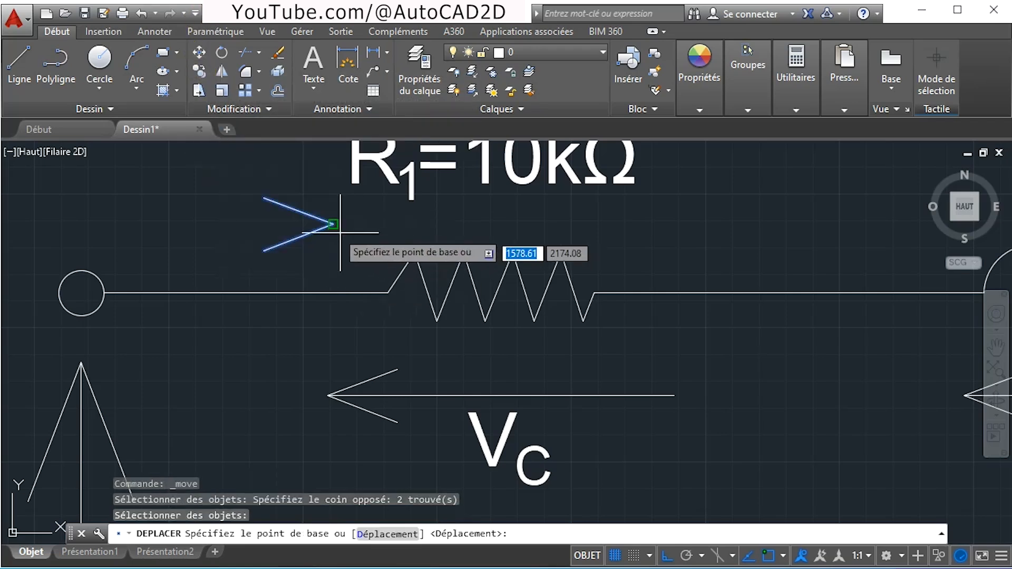
pyautogui.click(333, 224)
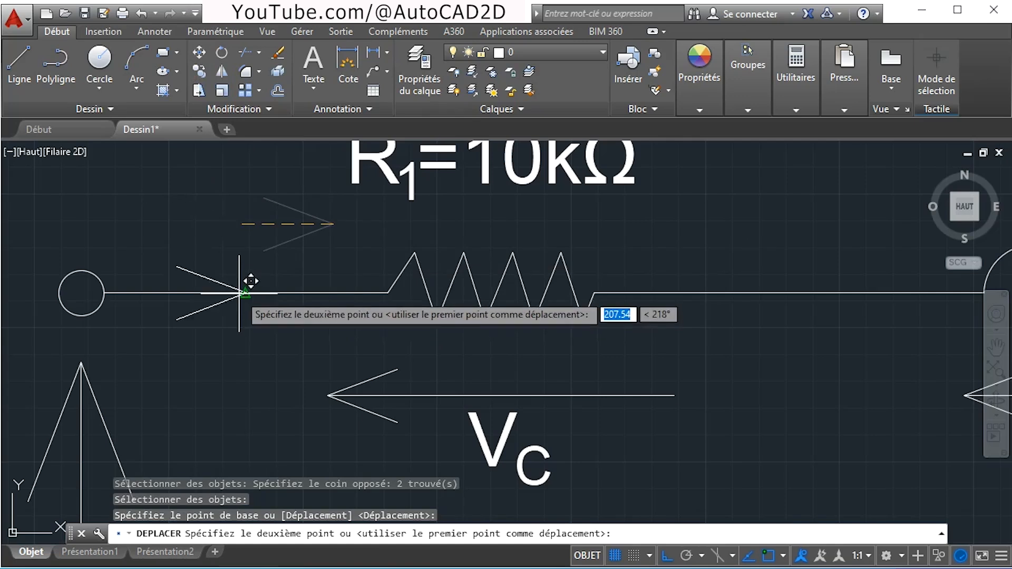
pyautogui.click(620, 555)
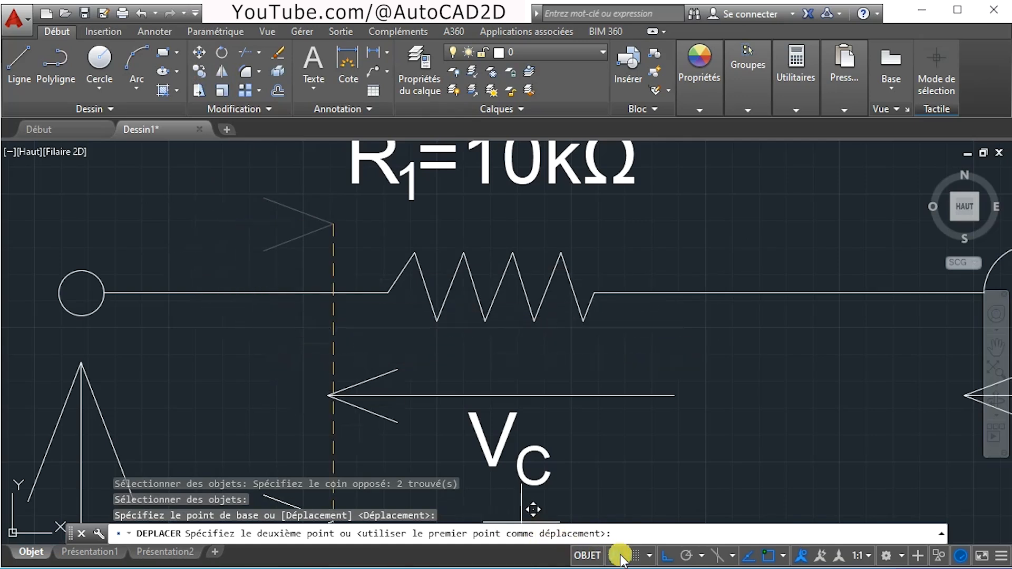
pyautogui.click(667, 556)
pyautogui.click(247, 291)
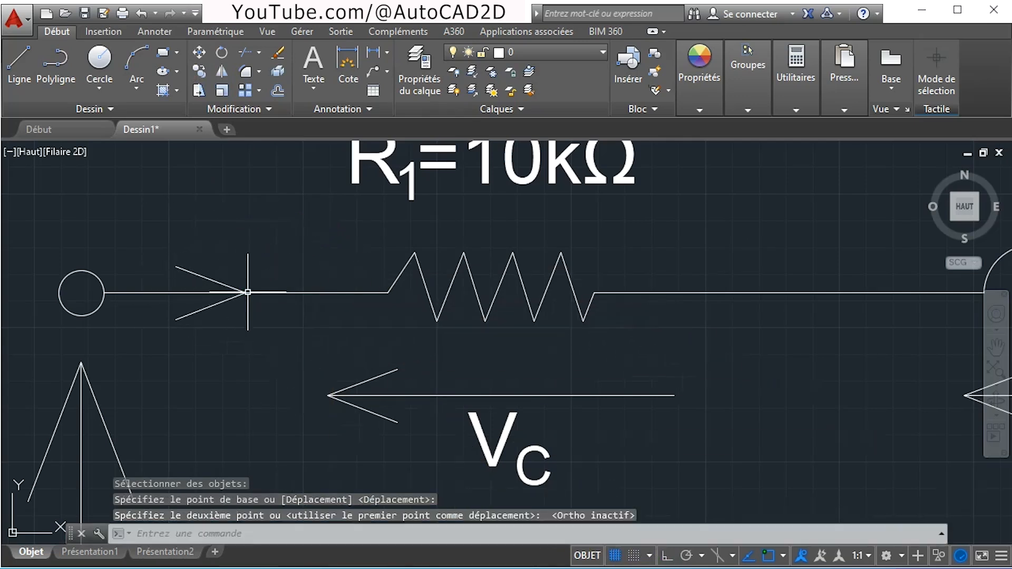
# Copy the "V" subscript "in" label from beside the input voltage arrow to just above the arrowhead on the input wire.
pyautogui.scroll(-2, 250, 245)
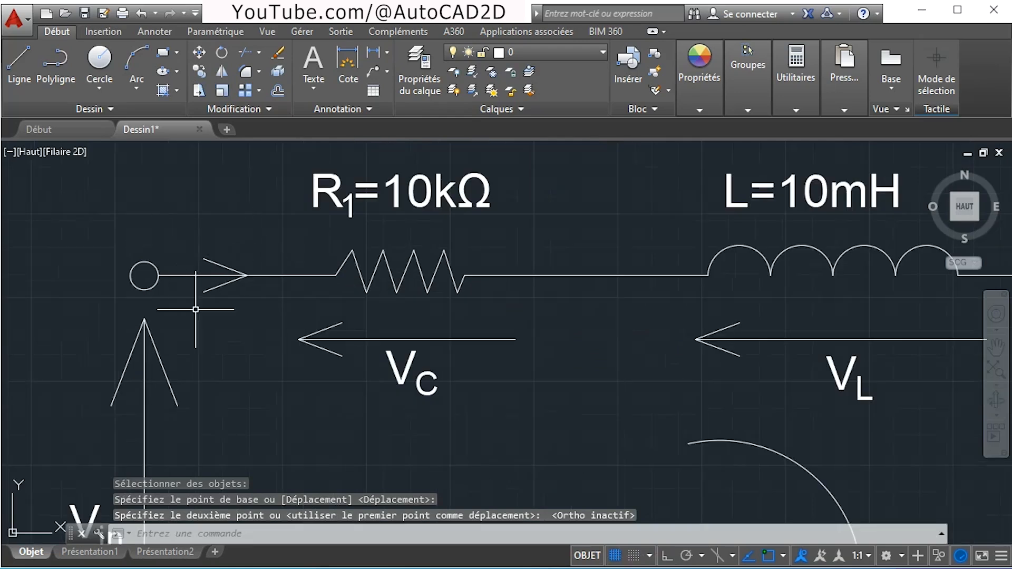
pyautogui.scroll(-4, 260, 341)
pyautogui.moveTo(343, 369); pyautogui.dragTo(369, 267, button='middle')
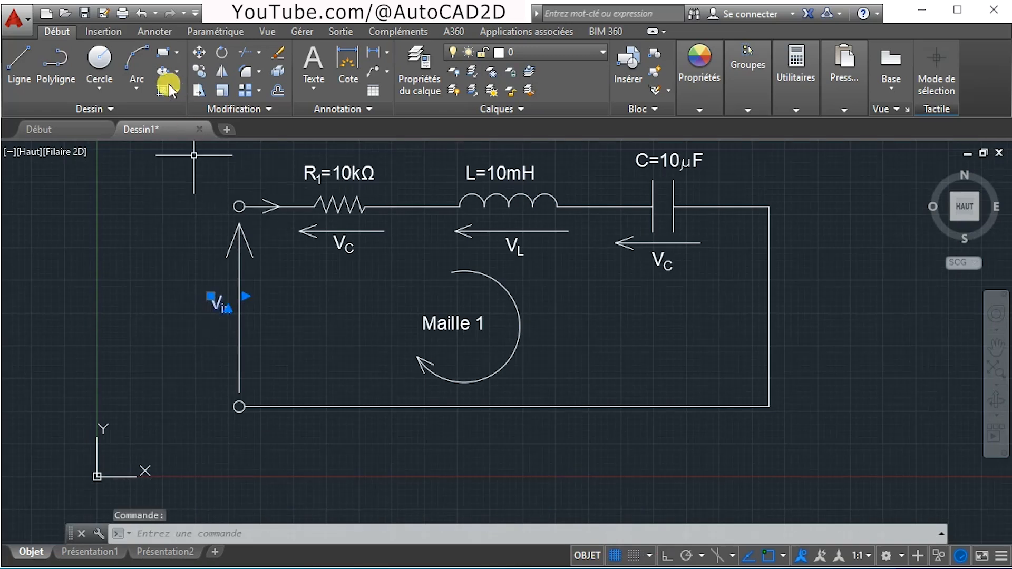
pyautogui.click(201, 68)
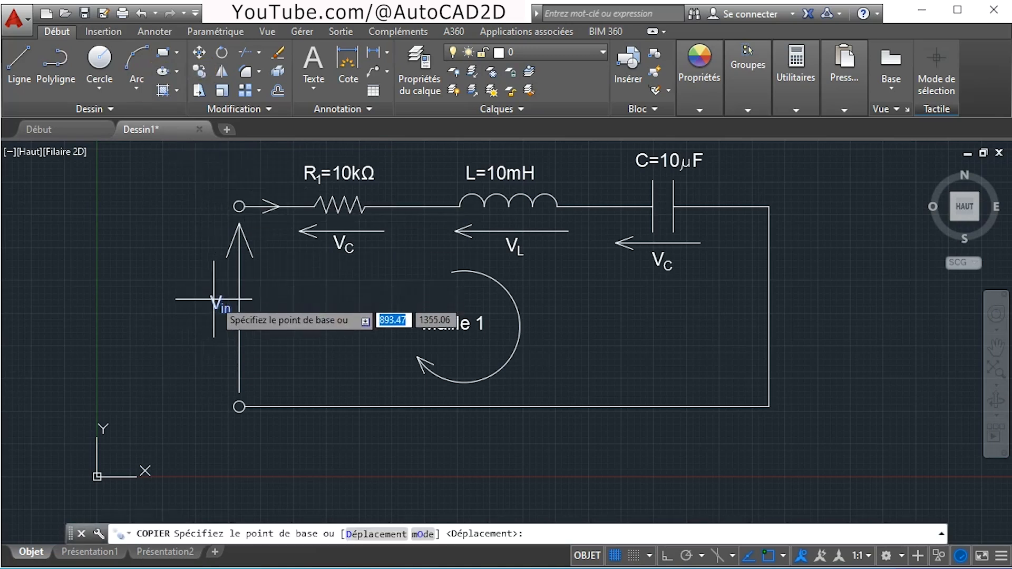
pyautogui.click(212, 297)
pyautogui.scroll(4, 221, 269)
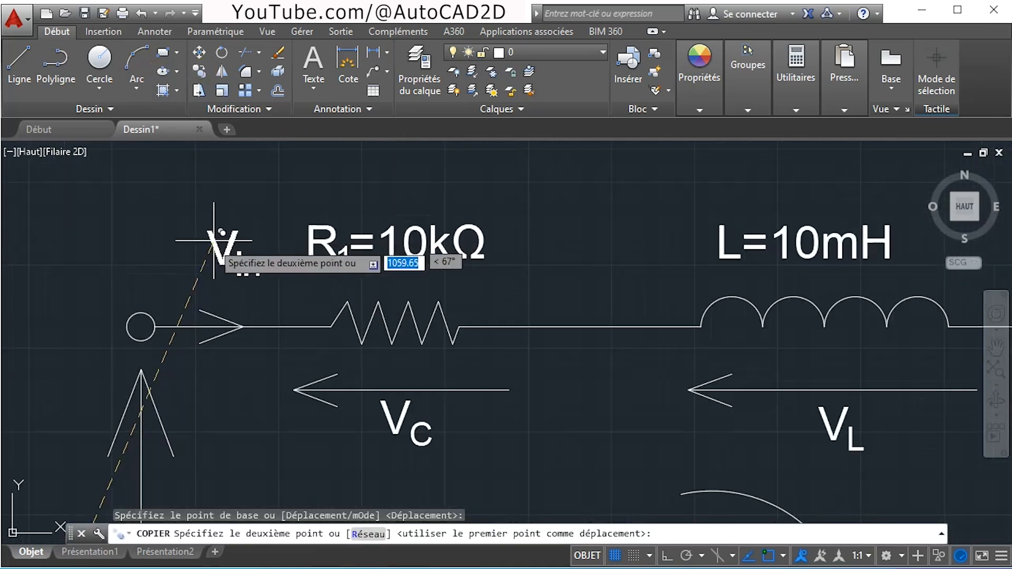
pyautogui.click(205, 273)
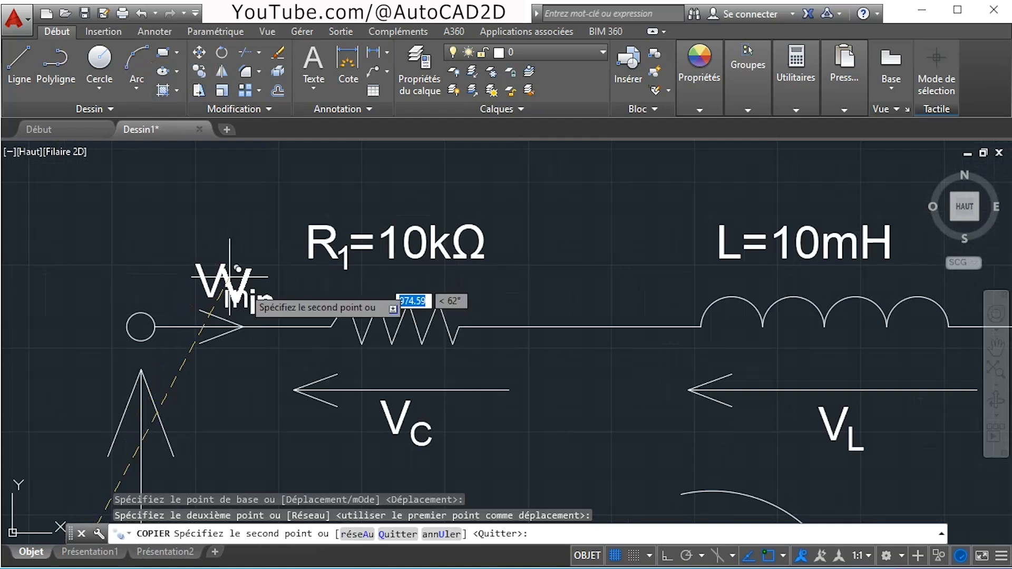
pyautogui.rightClick(247, 387)
pyautogui.click(285, 398)
# Change the copied label above the input wire's arrowhead to "I" with subscript "T".
pyautogui.click(239, 297)
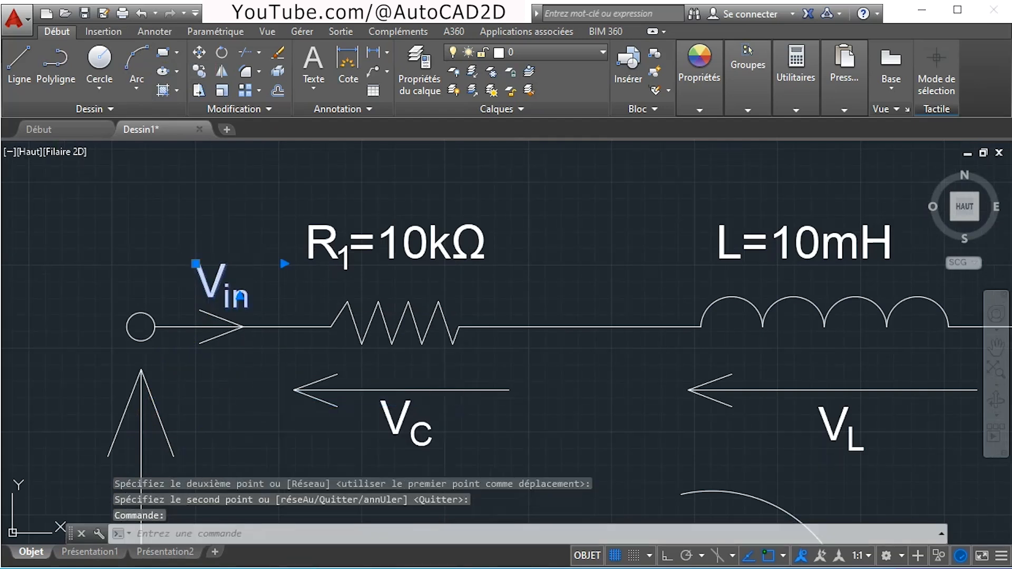
pyautogui.doubleClick(214, 281)
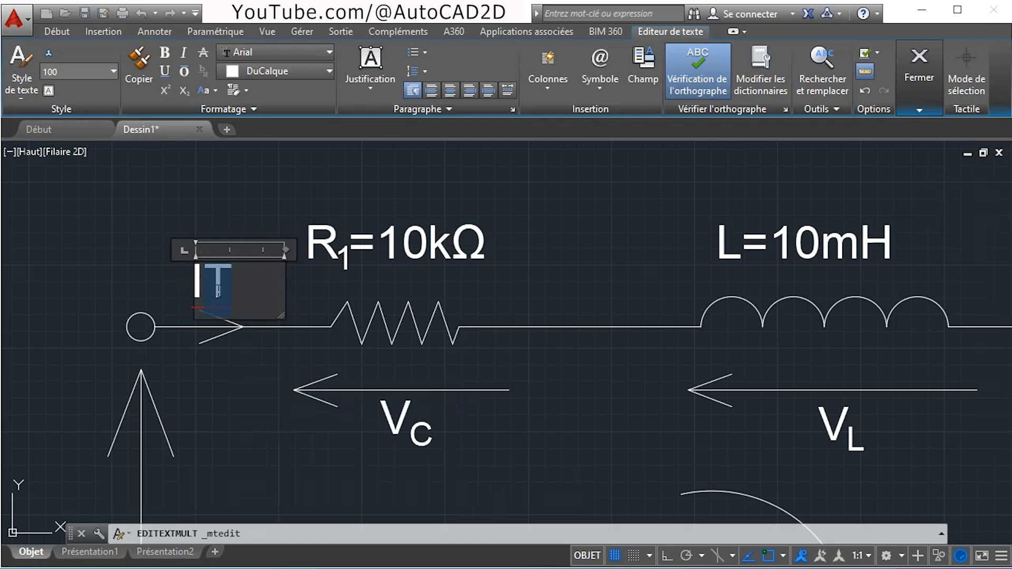
pyautogui.click(169, 285)
# Shift the "I" subscript "T" label slightly up and to the right above the input wire's arrowhead.
pyautogui.click(195, 293)
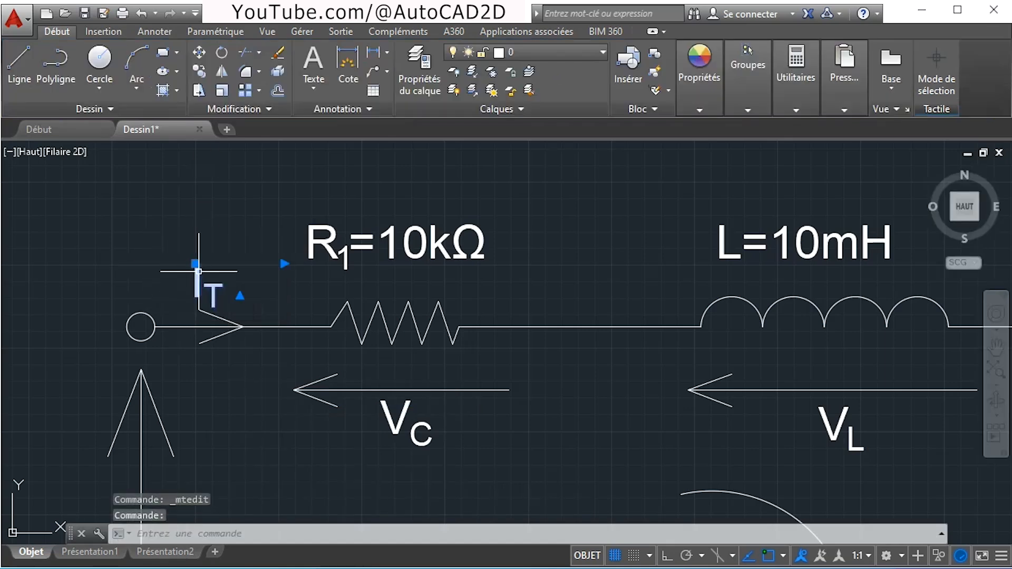
pyautogui.click(196, 264)
pyautogui.click(208, 259)
pyautogui.click(216, 279)
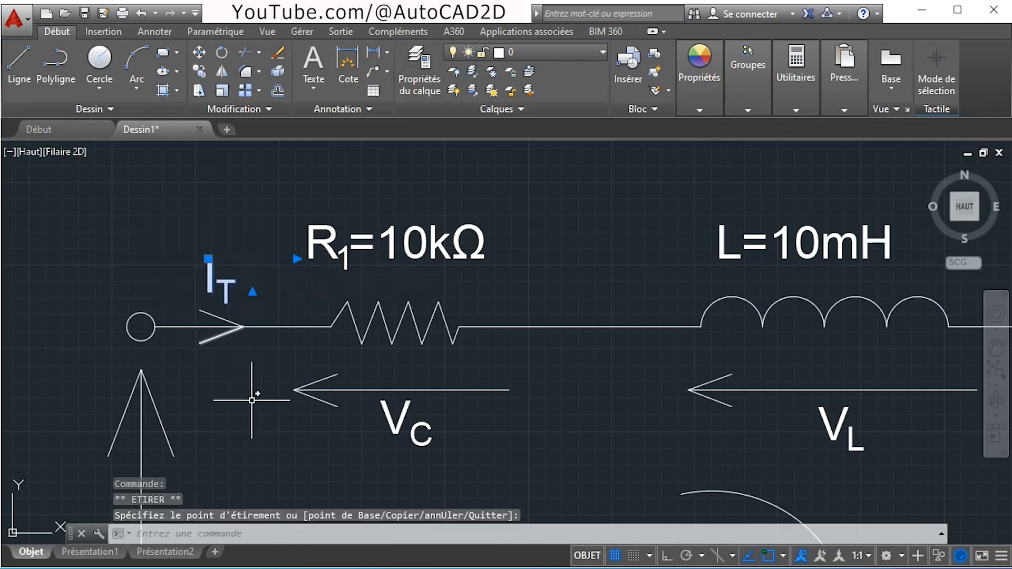
pyautogui.click(253, 399)
pyautogui.press('Escape')
pyautogui.press('Escape')
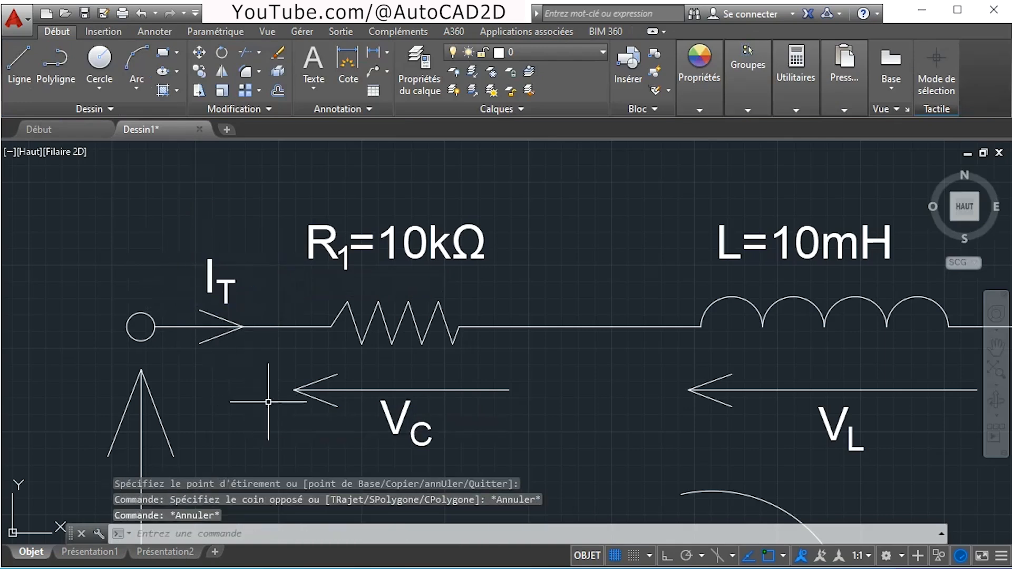
# Copy the resistor's value label to just below the circuit's bottom wire, near its middle.
pyautogui.scroll(-2, 347, 397)
pyautogui.moveTo(393, 336); pyautogui.dragTo(306, 185, button='middle')
pyautogui.scroll(-2, 390, 266)
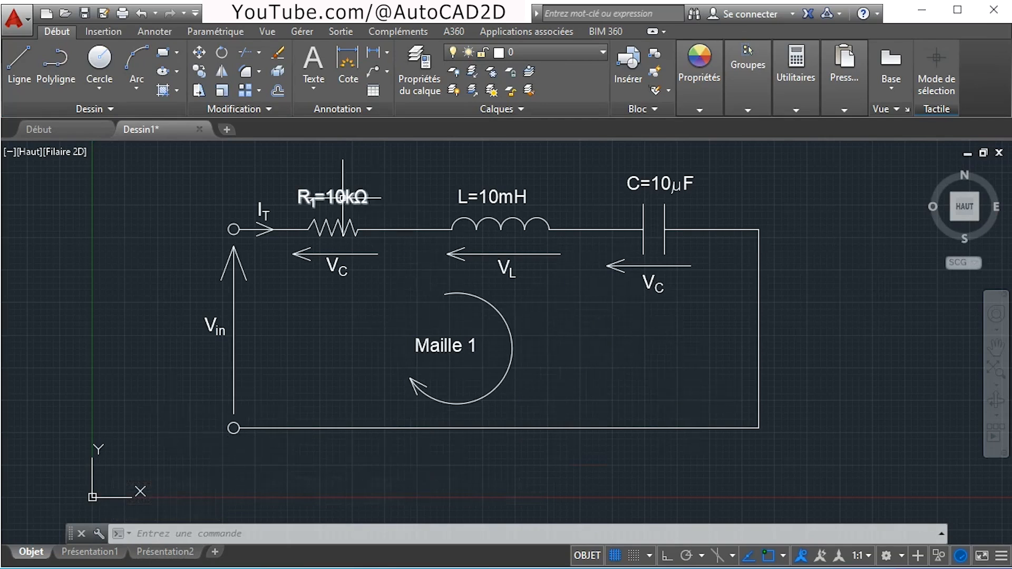
pyautogui.click(369, 203)
pyautogui.click(200, 76)
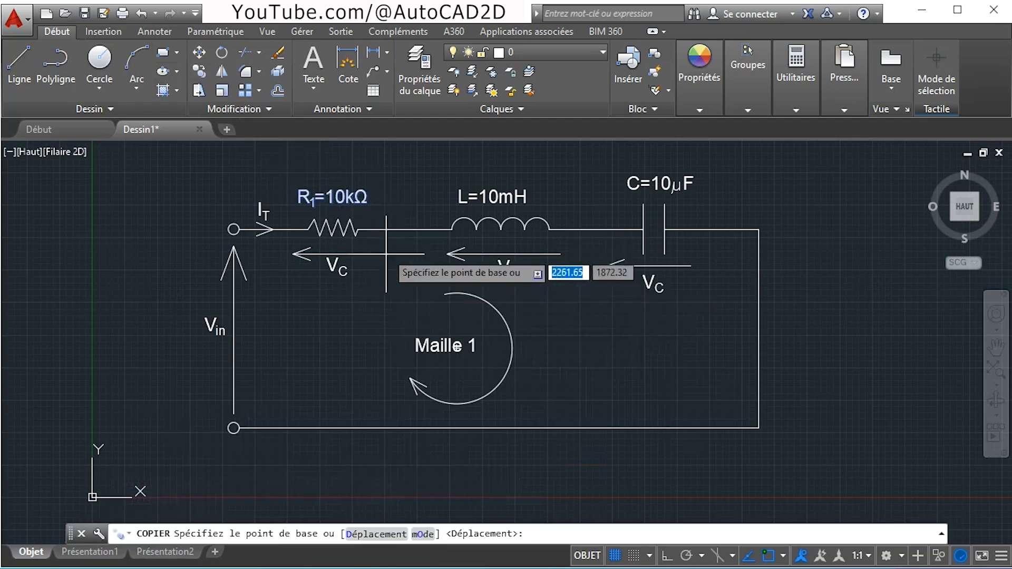
pyautogui.click(336, 201)
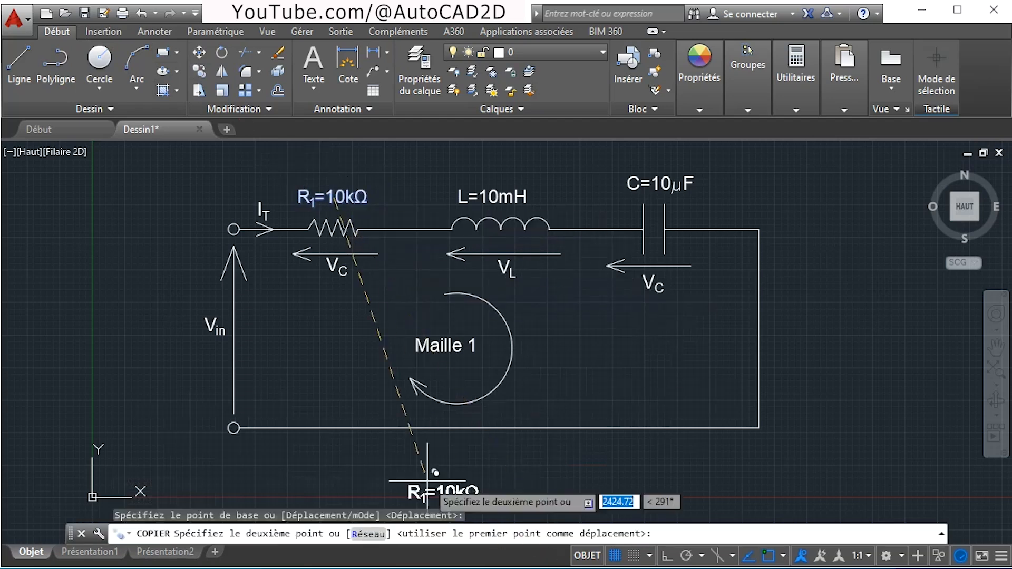
pyautogui.click(441, 458)
pyautogui.rightClick(555, 460)
pyautogui.click(557, 461)
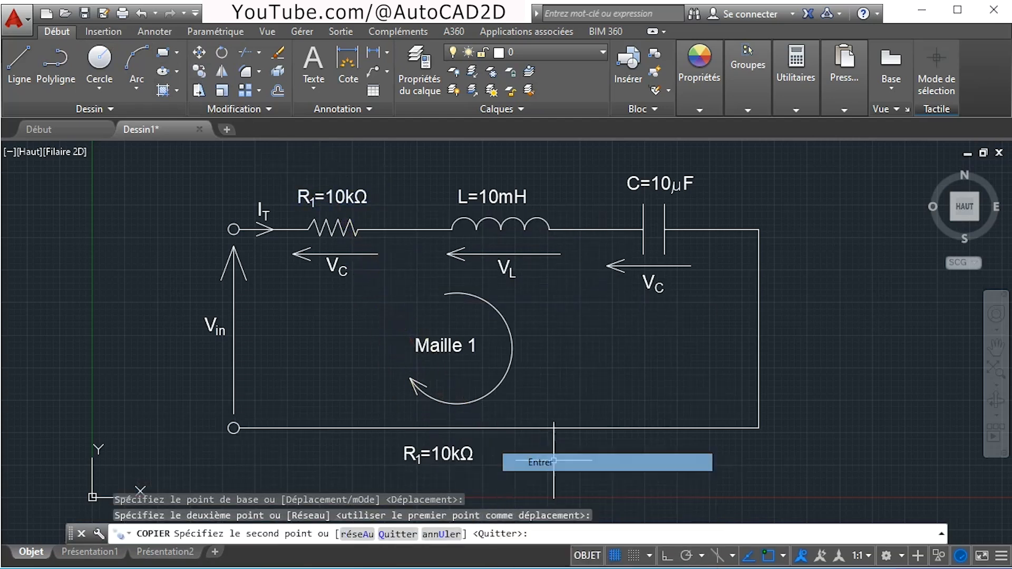
# Replace the text of the copied label below the circuit with "Figure 1: Circuit RLC Serie".
pyautogui.doubleClick(486, 456)
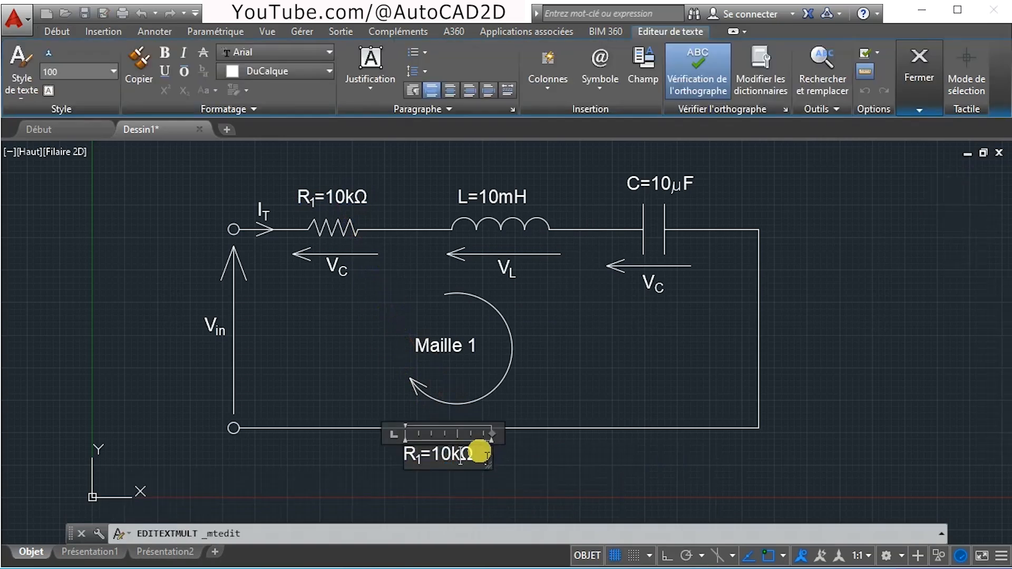
pyautogui.moveTo(486, 457); pyautogui.dragTo(367, 455)
pyautogui.write('Figure ')
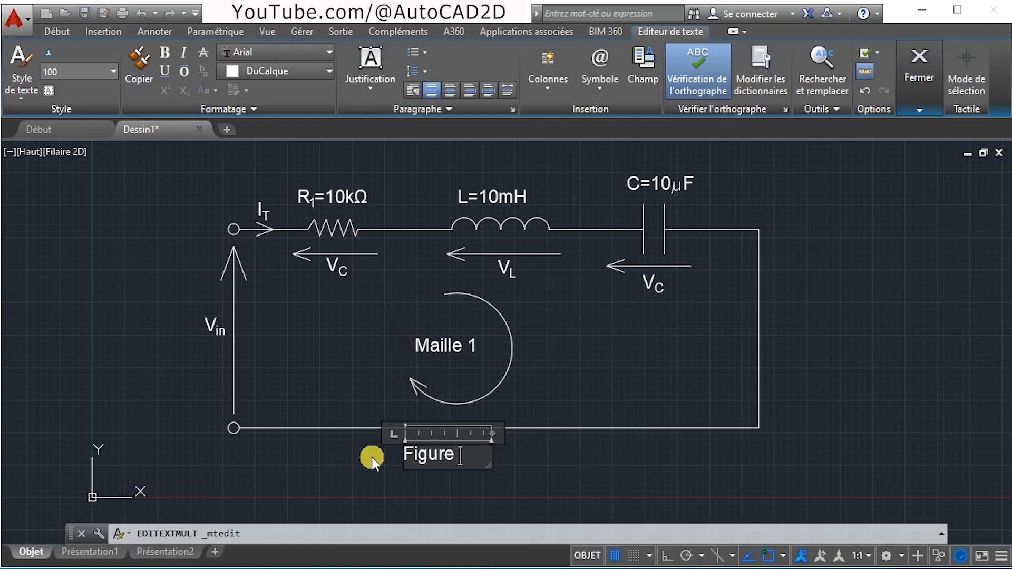
pyautogui.write('1:')
pyautogui.press('Tab')
pyautogui.write('Cir')
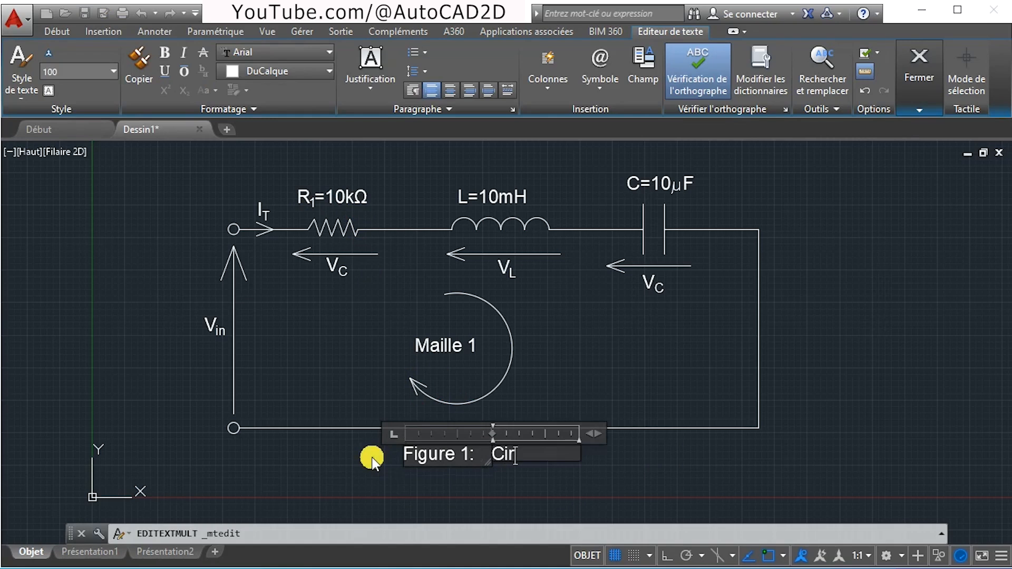
pyautogui.write('cuit RLC')
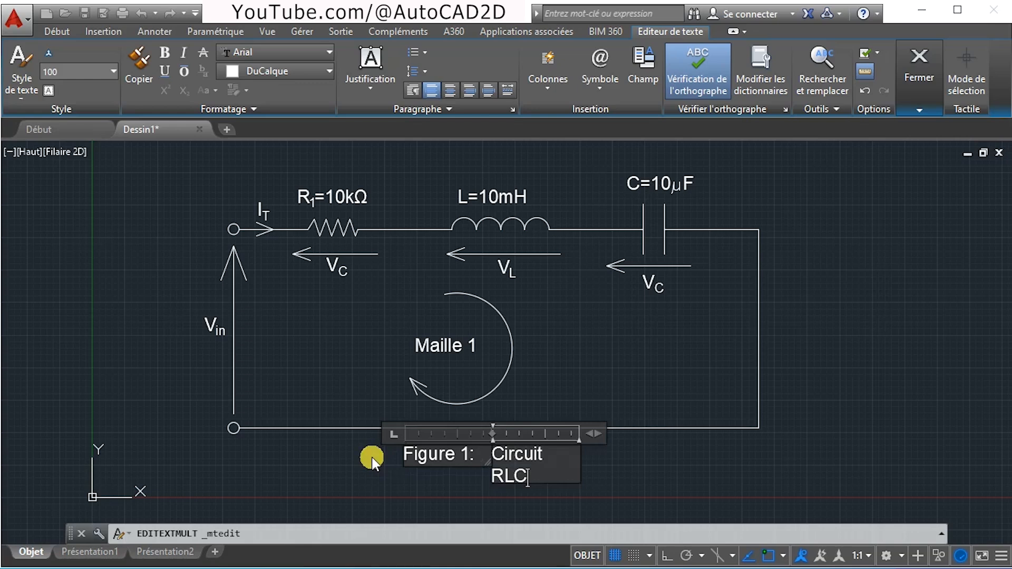
pyautogui.write(' Serie')
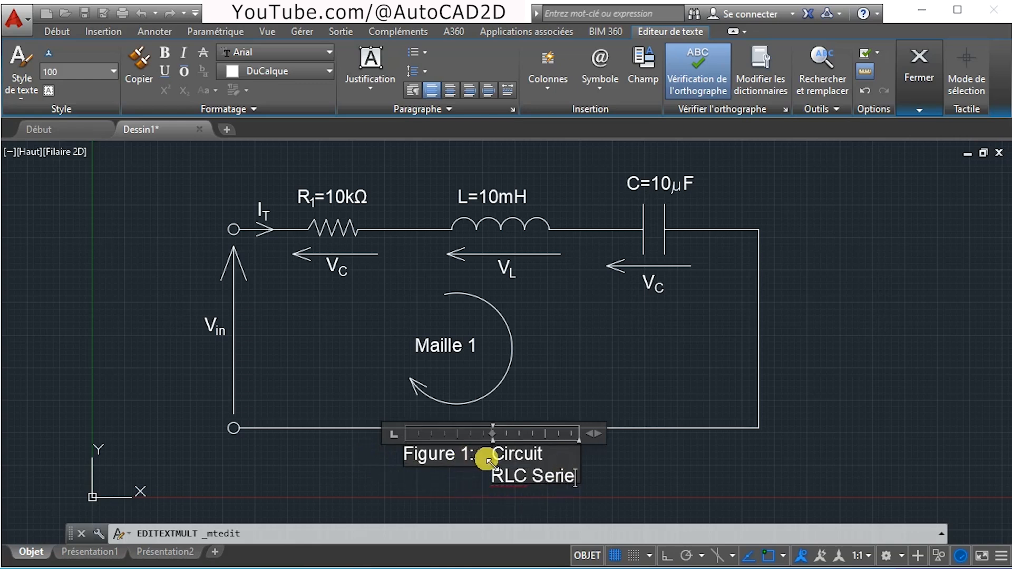
# Widen the figure caption's text frame so it fits on one line and make the whole caption bold.
pyautogui.moveTo(488, 462); pyautogui.dragTo(431, 471)
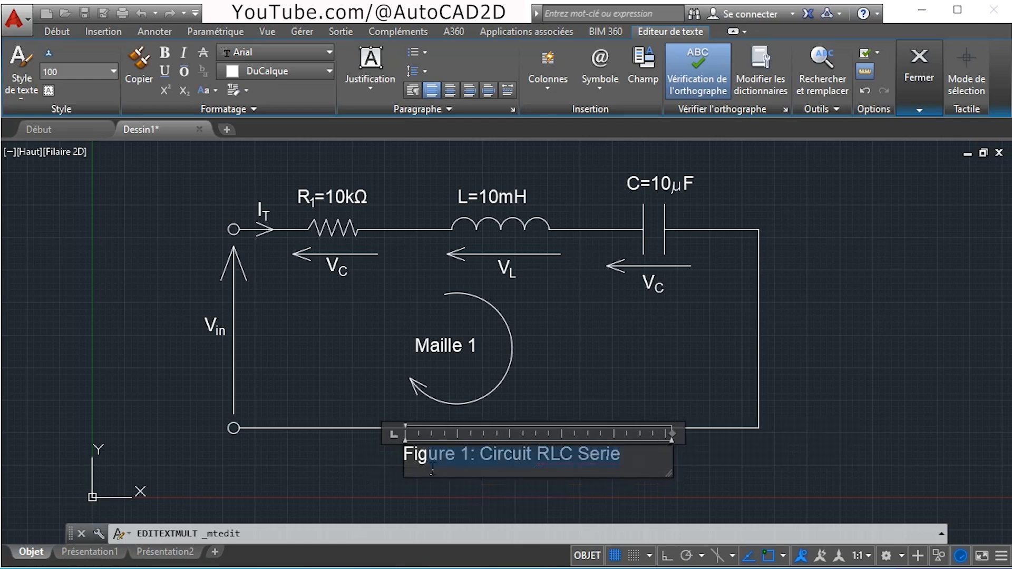
pyautogui.click(165, 53)
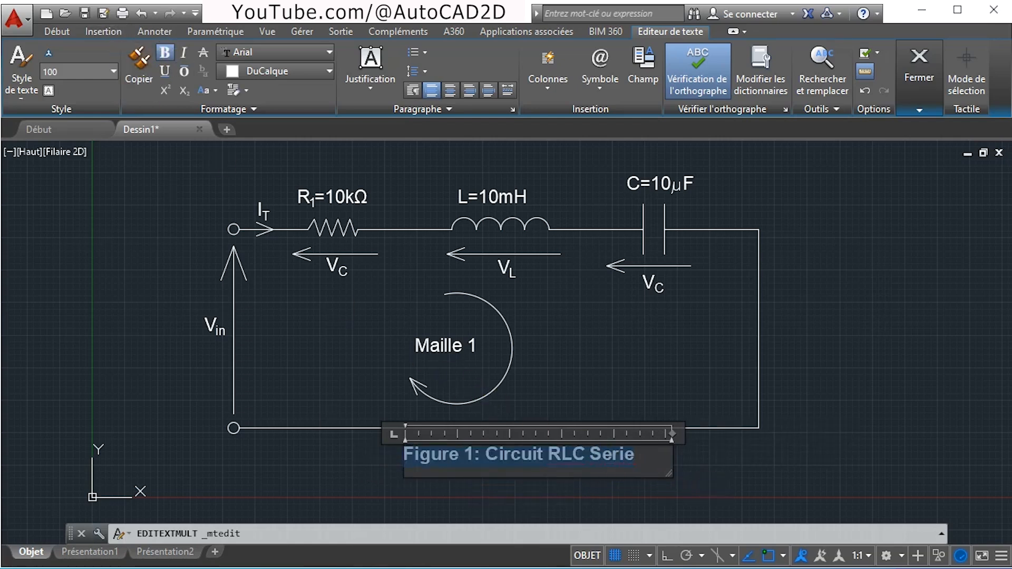
pyautogui.click(659, 479)
pyautogui.click(495, 456)
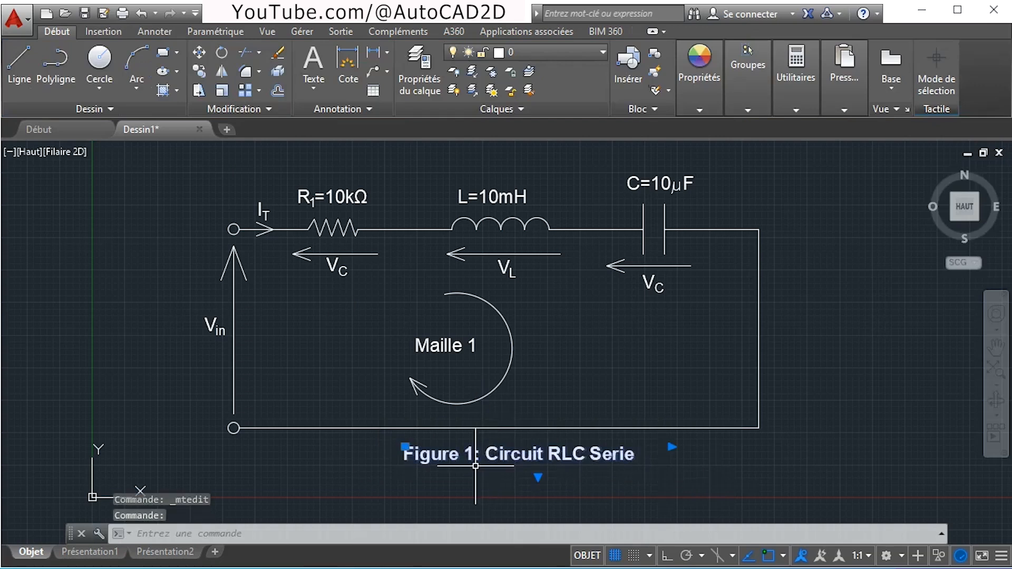
# Shift the figure caption slightly left and lower the capacitor's value label closer to its plates.
pyautogui.click(405, 447)
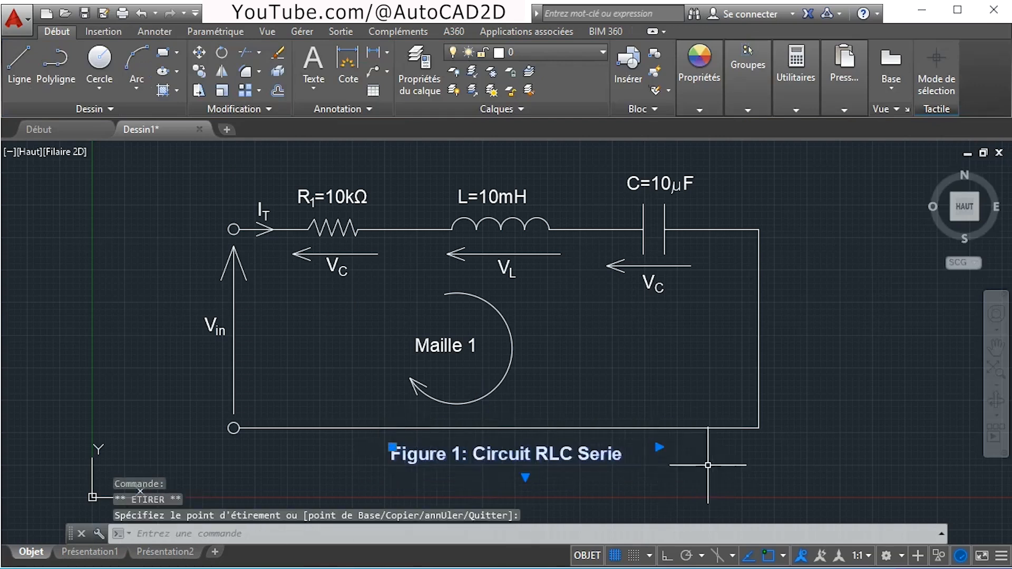
pyautogui.press('Escape')
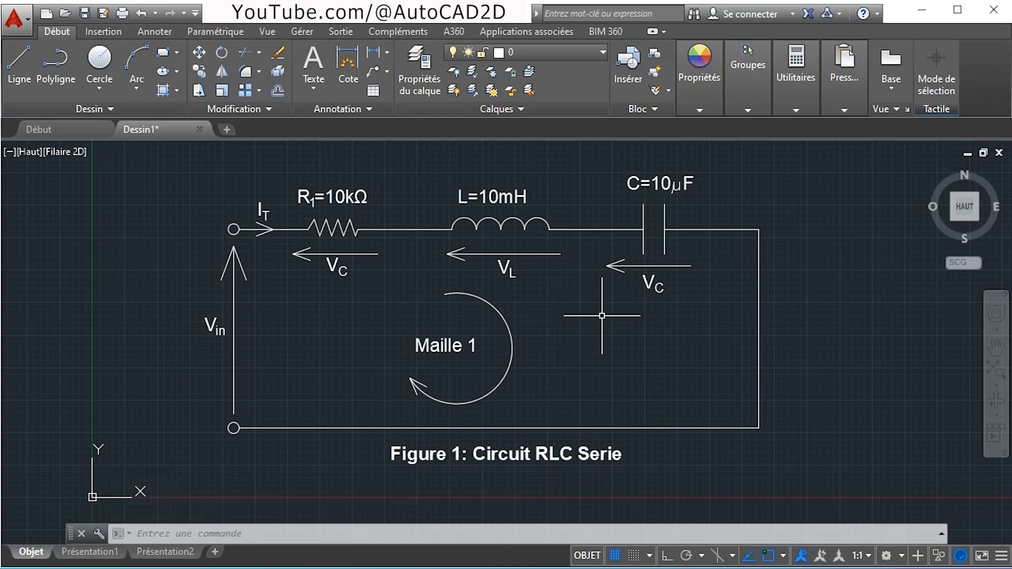
pyautogui.click(641, 182)
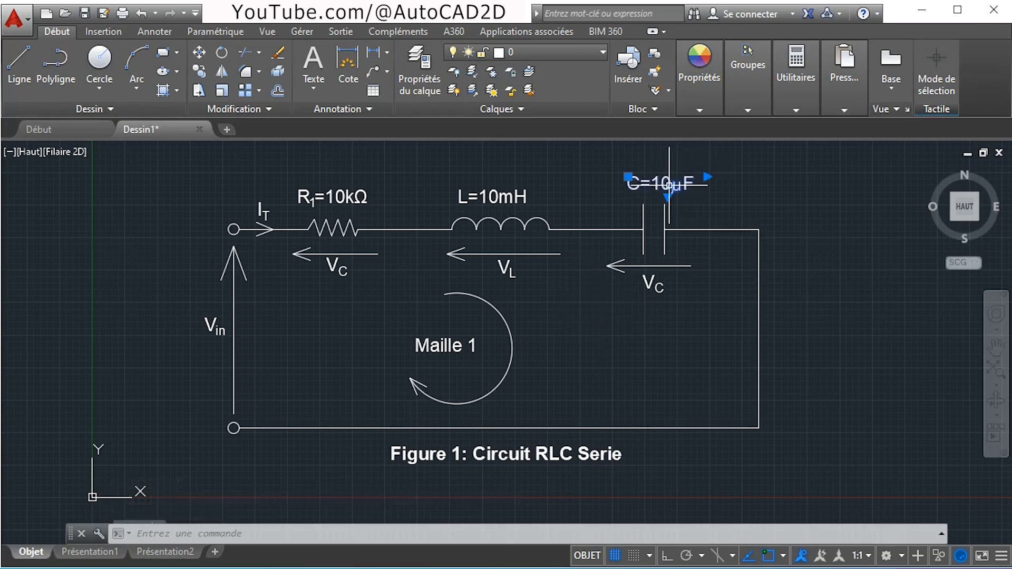
pyautogui.click(628, 176)
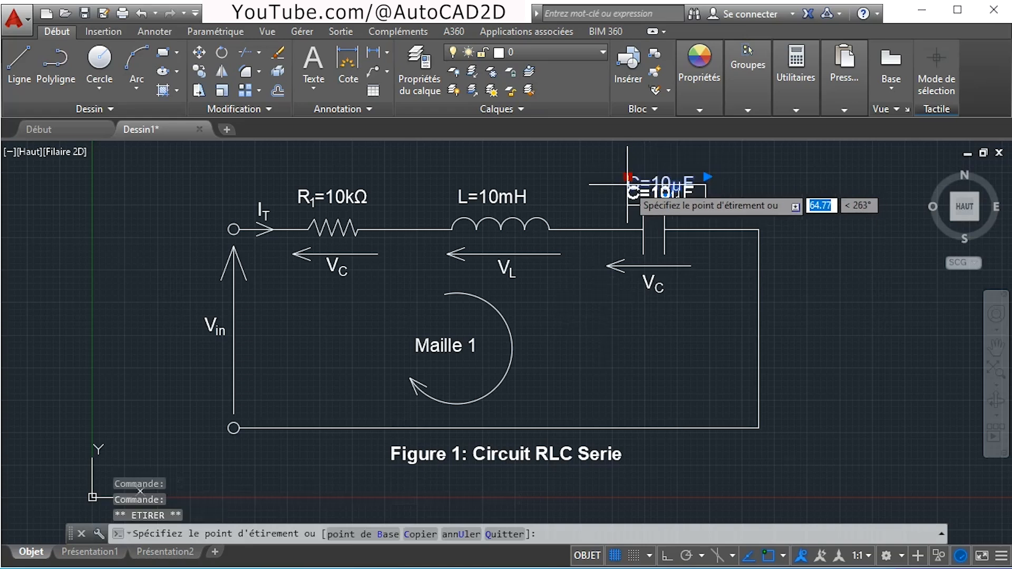
pyautogui.click(628, 185)
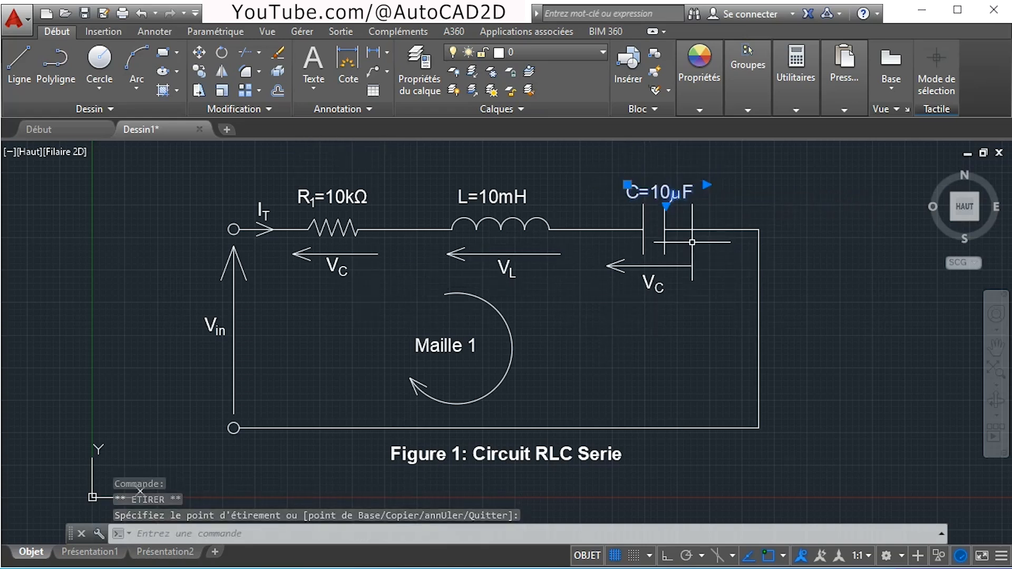
pyautogui.press('Escape')
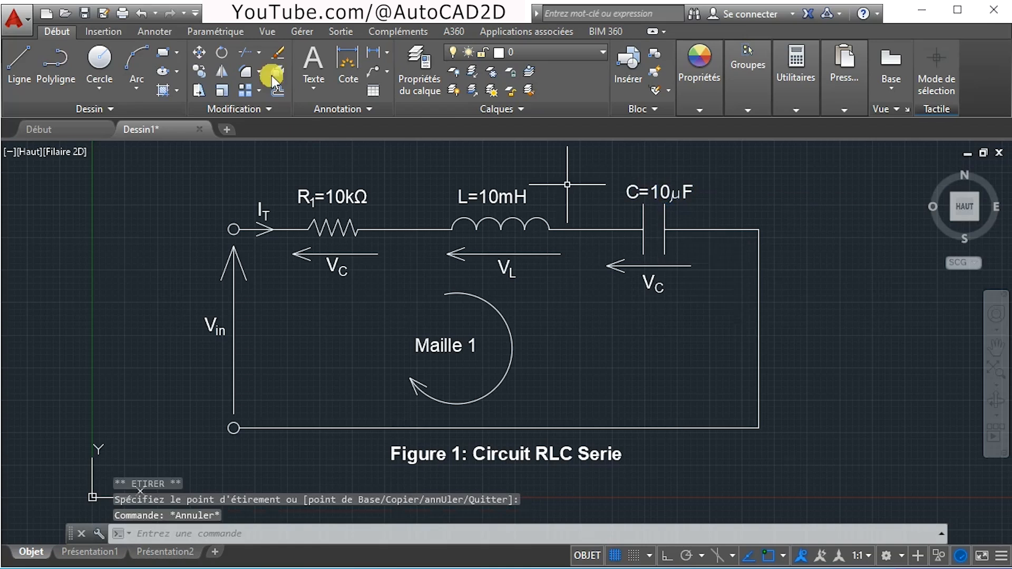
# Start plotting the drawing with the DWG To PDF.pc3 plotter on ISO A4 (210.00 x 297.00 mm) paper.
pyautogui.click(121, 11)
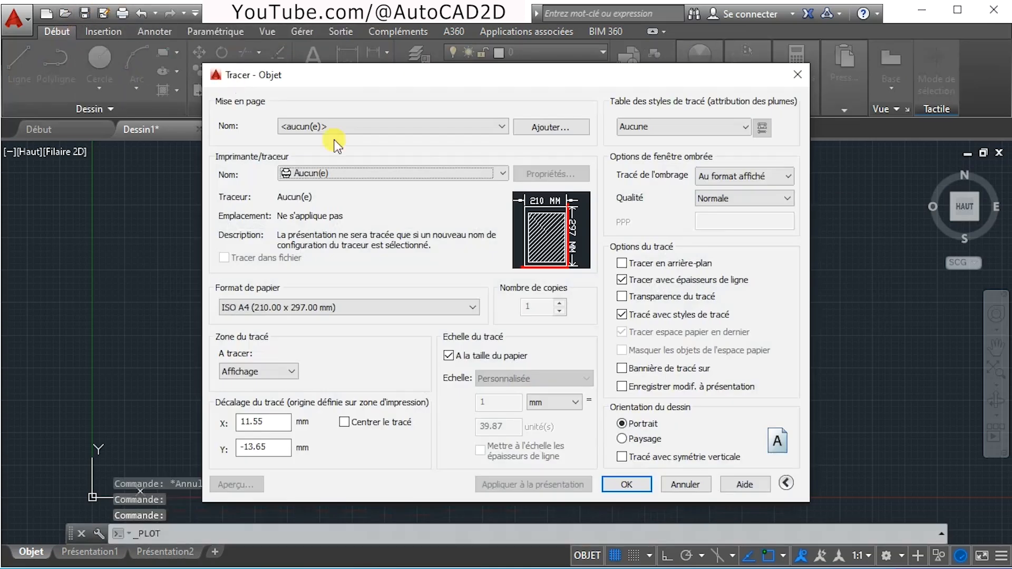
pyautogui.click(323, 173)
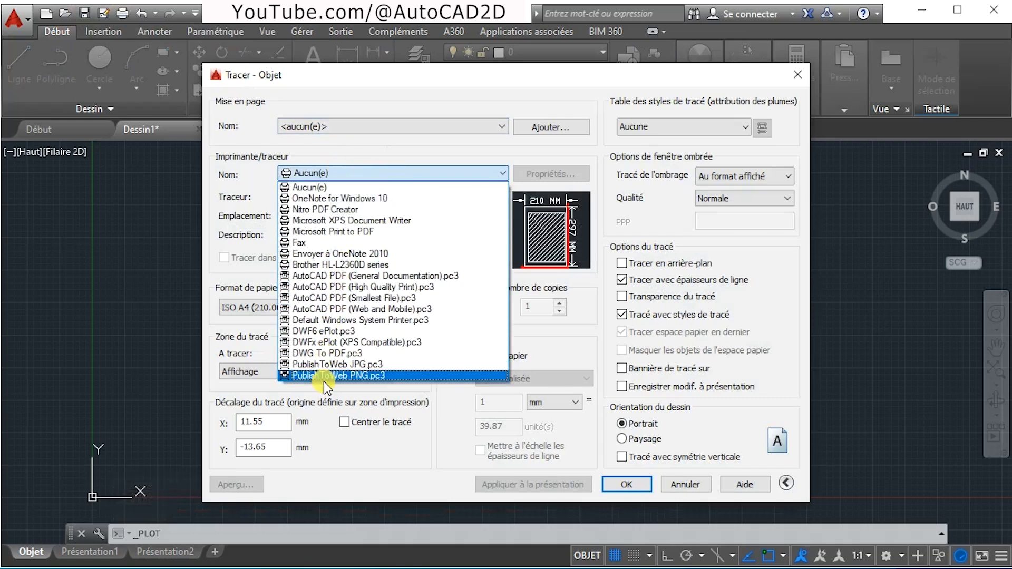
pyautogui.click(331, 355)
pyautogui.click(288, 312)
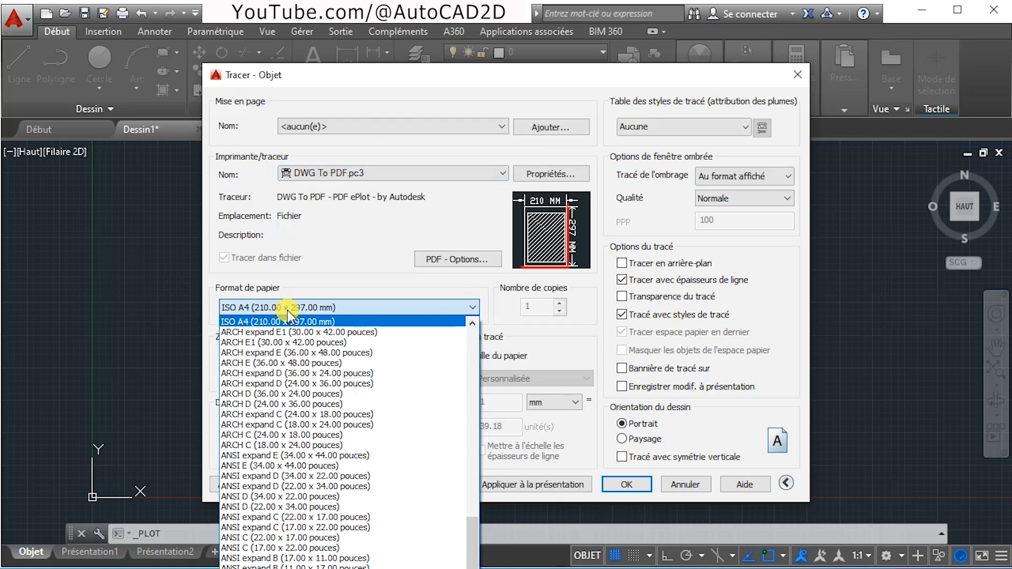
pyautogui.click(245, 322)
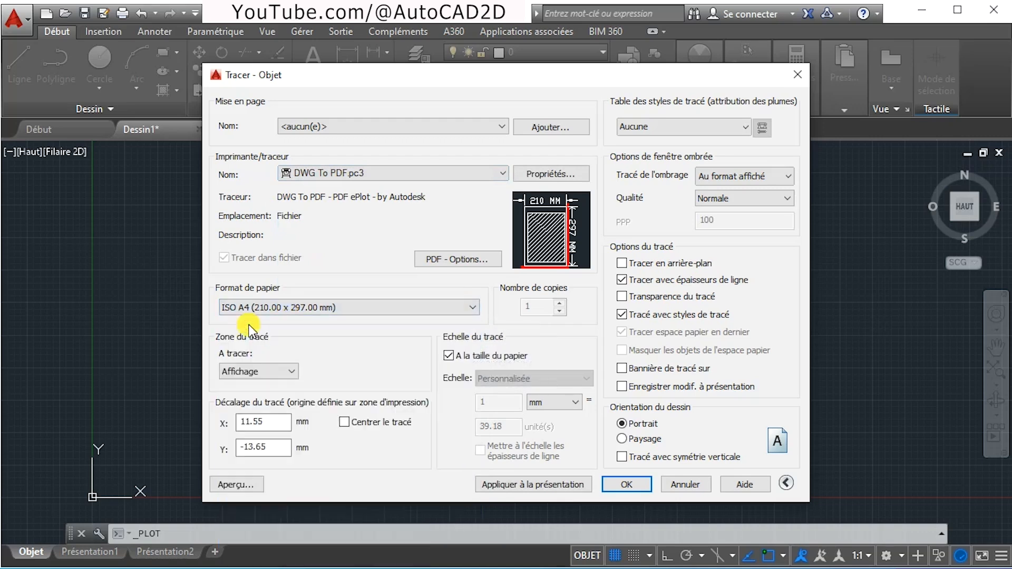
# Set the plot area to a window around the whole circuit and its caption, and centre the plot.
pyautogui.click(291, 371)
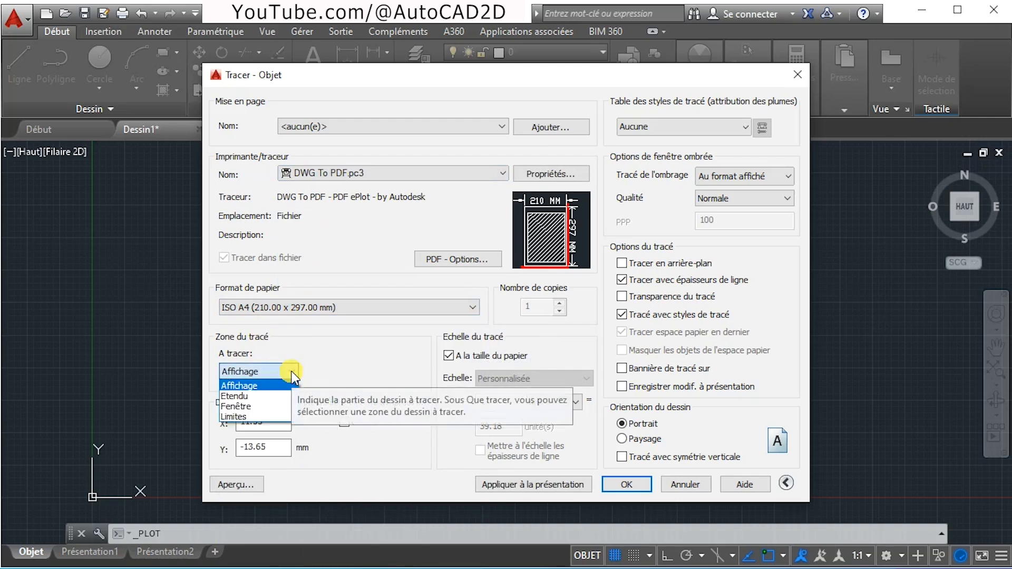
pyautogui.click(240, 409)
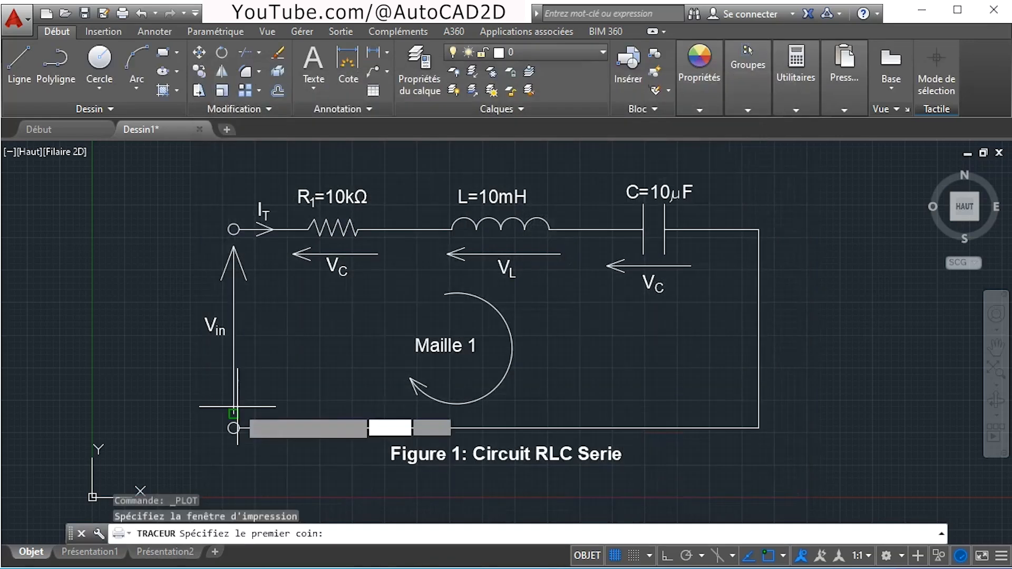
pyautogui.click(189, 164)
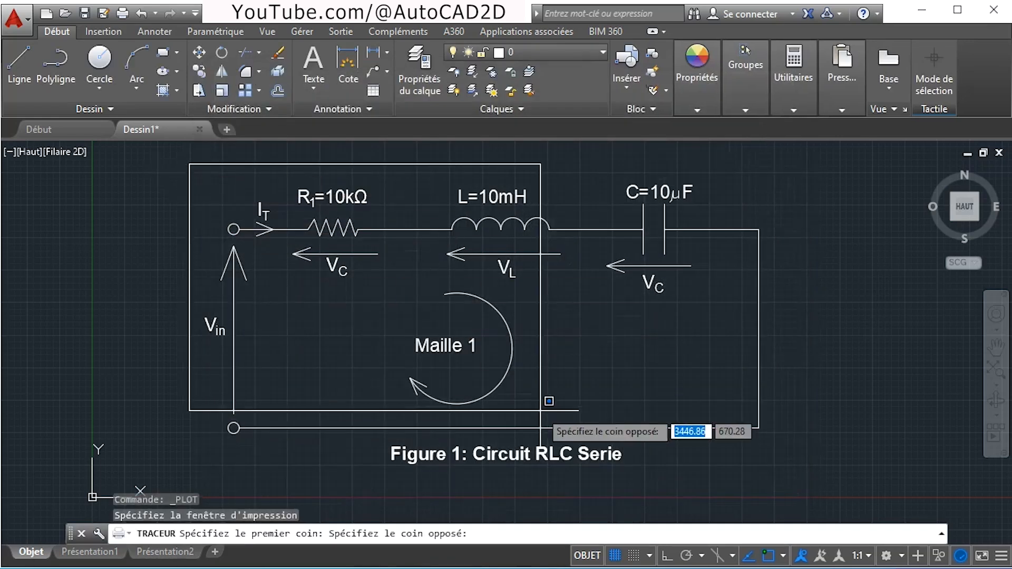
pyautogui.click(784, 474)
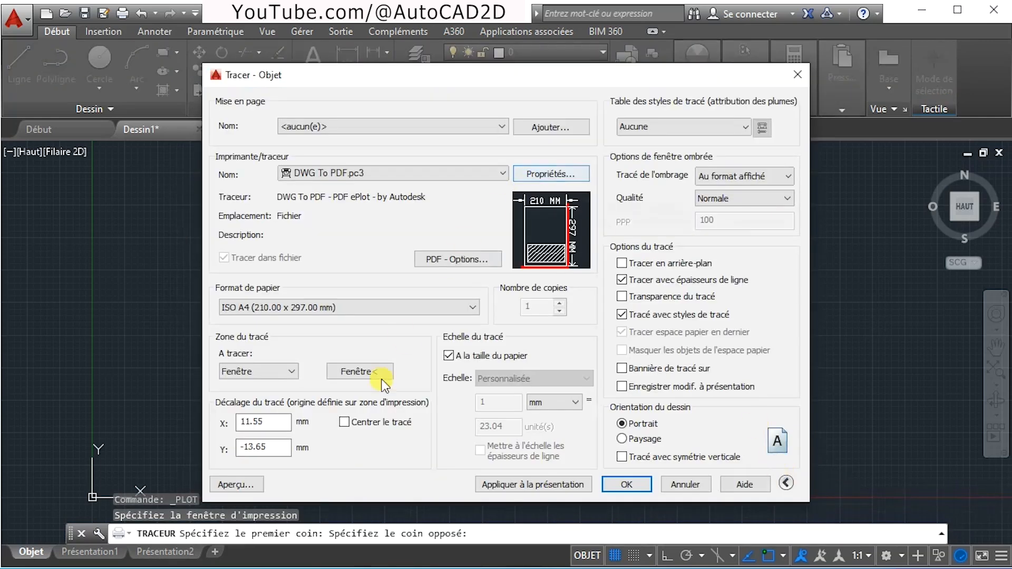
pyautogui.click(344, 422)
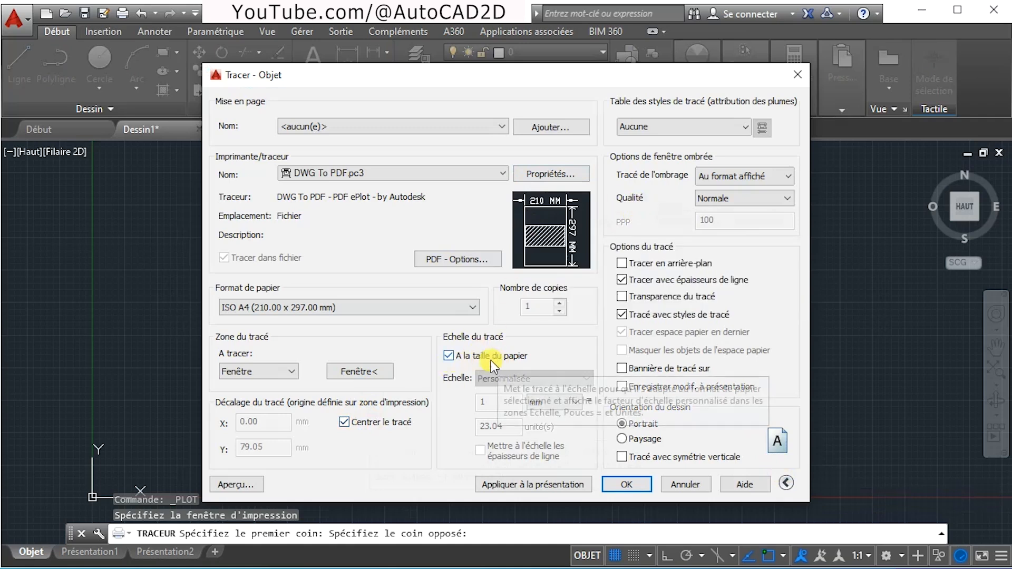
# Apply the plot settings to the layout and plot the drawing to a PDF file named "RLC Serie".
pyautogui.click(523, 483)
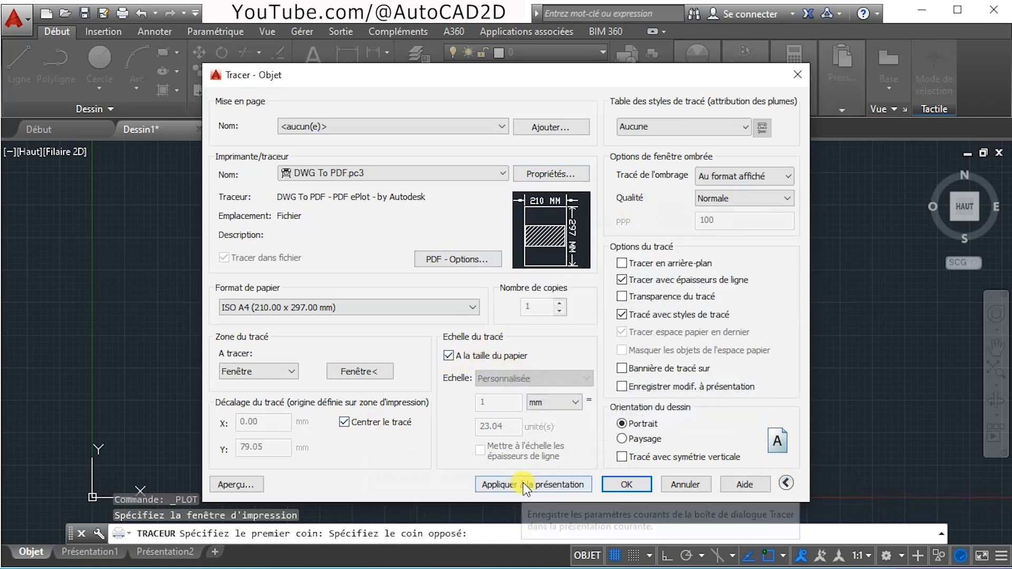
pyautogui.click(625, 482)
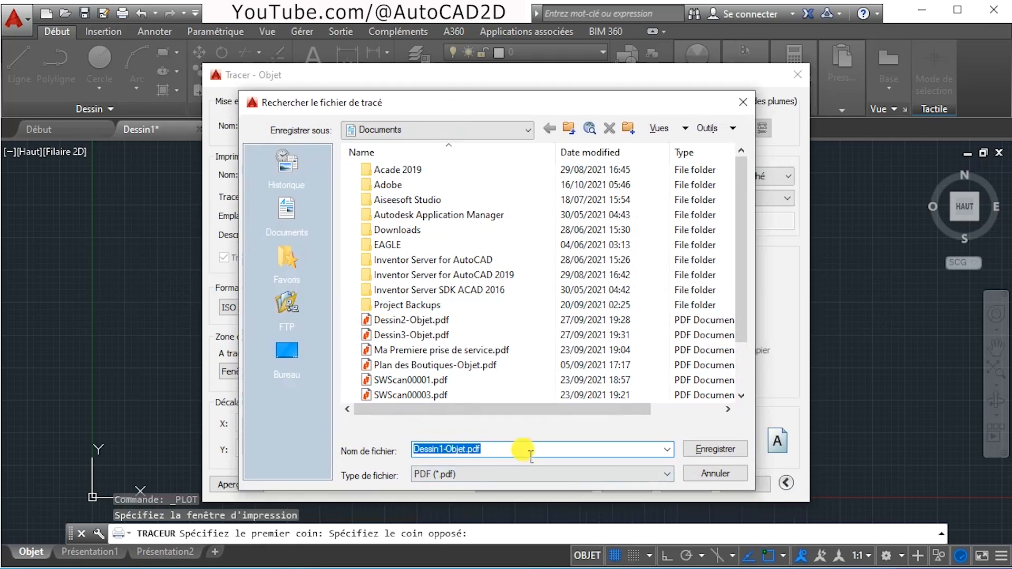
pyautogui.write('RLC Serie')
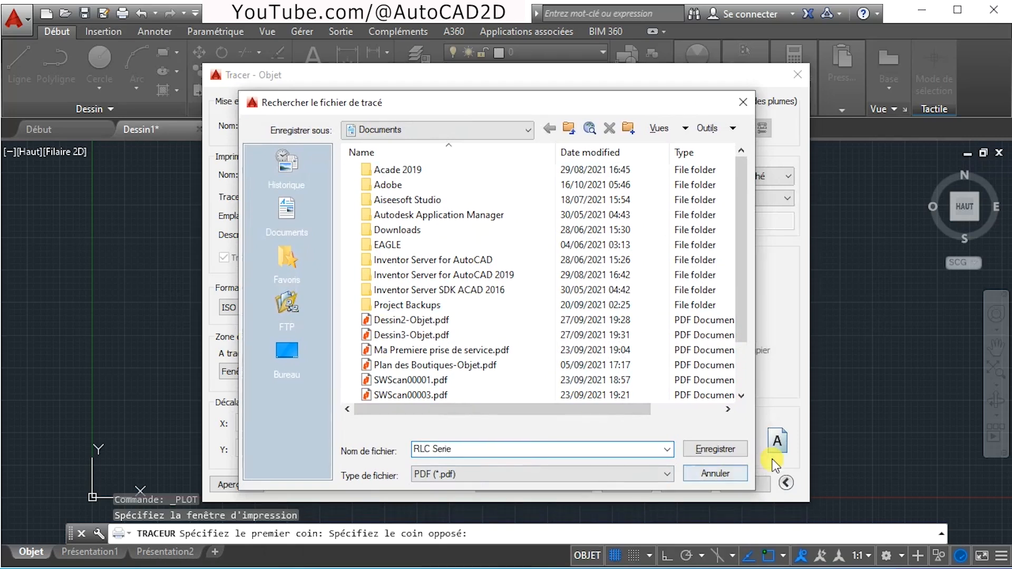
pyautogui.click(736, 450)
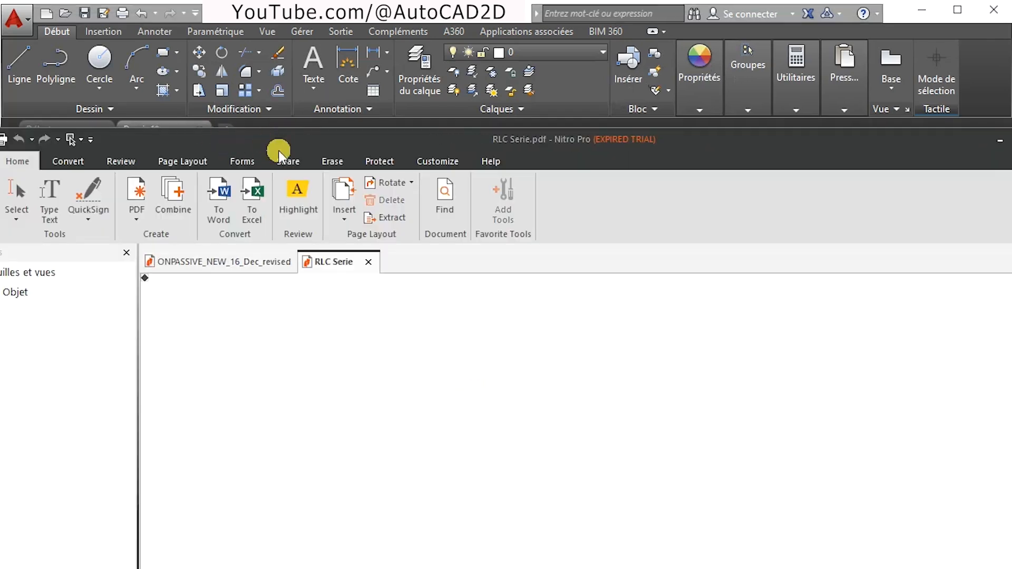
# Maximize the Nitro Pro window and examine the line and text quality of the plotted circuit at different magnifications.
pyautogui.doubleClick(395, 140)
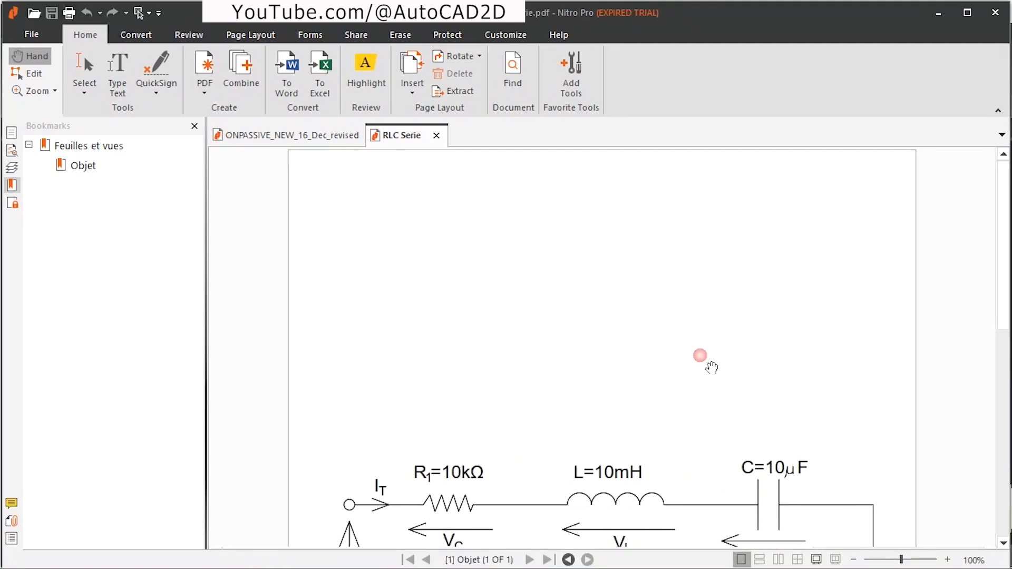
pyautogui.scroll(-3, 705, 366)
pyautogui.scroll(-4, 659, 353)
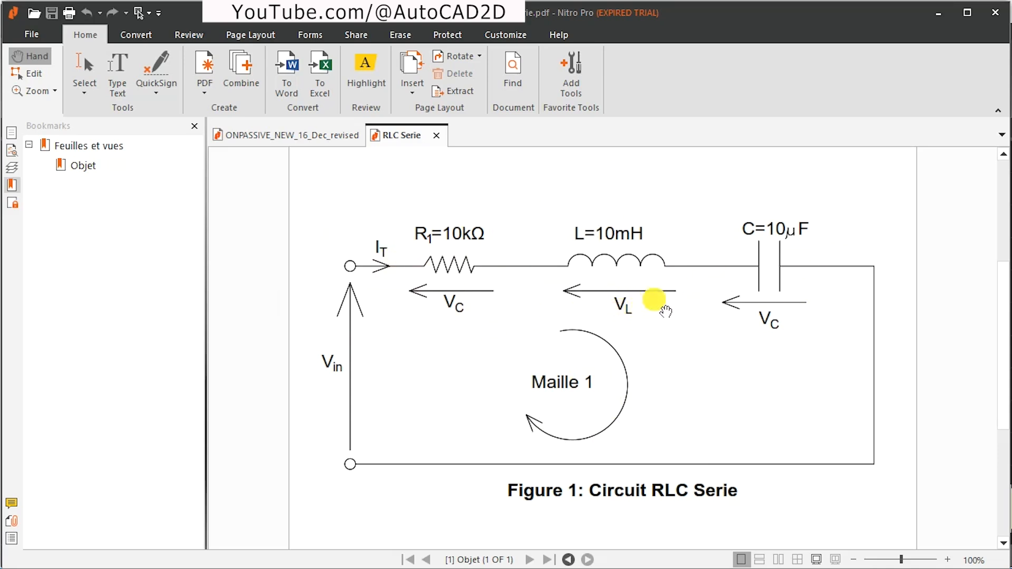
pyautogui.keyDown('ctrl'); pyautogui.scroll(5, 665, 311); pyautogui.keyUp('ctrl')
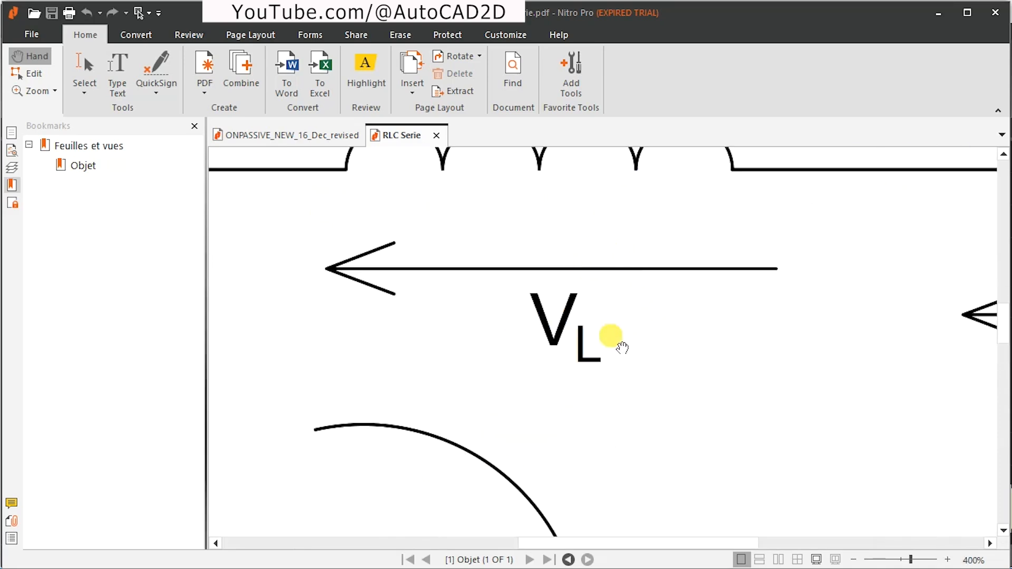
pyautogui.keyDown('ctrl'); pyautogui.scroll(8, 621, 347); pyautogui.keyUp('ctrl')
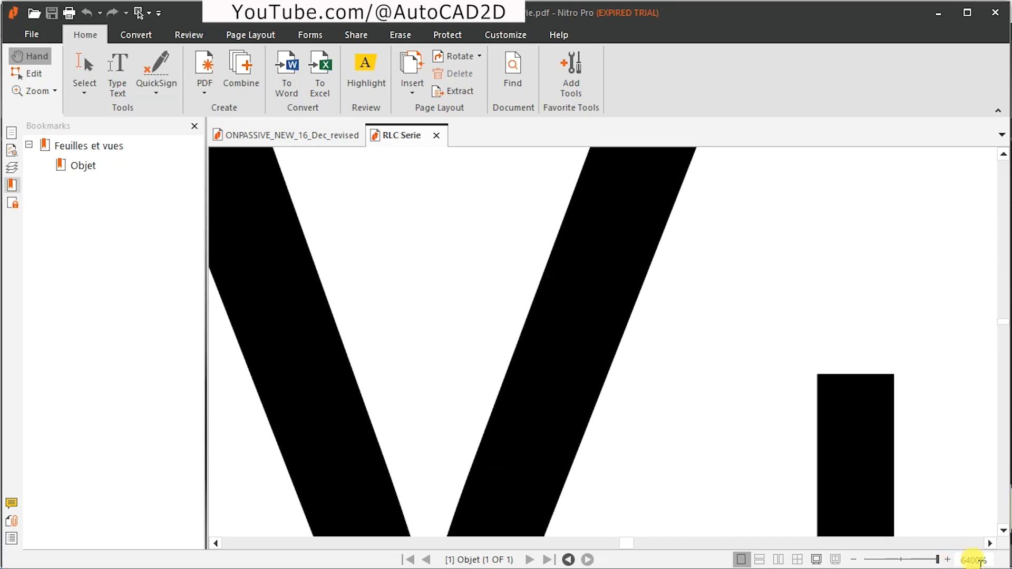
pyautogui.keyDown('ctrl'); pyautogui.scroll(-6, 537, 343); pyautogui.keyUp('ctrl')
pyautogui.keyDown('ctrl'); pyautogui.scroll(-3, 501, 334); pyautogui.keyUp('ctrl')
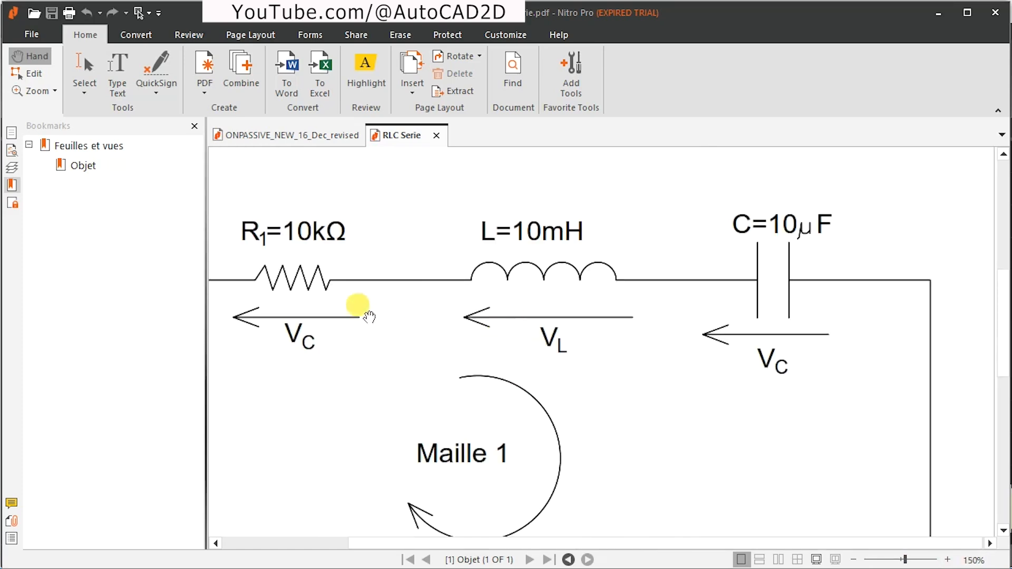
pyautogui.keyDown('ctrl'); pyautogui.scroll(5, 309, 264); pyautogui.keyUp('ctrl')
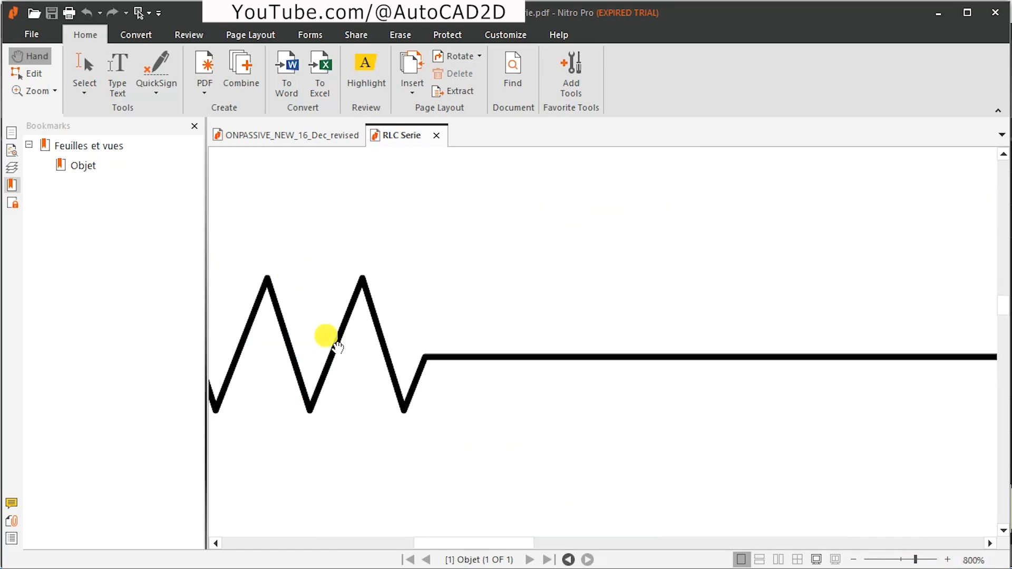
pyautogui.keyDown('ctrl'); pyautogui.scroll(-5, 337, 346); pyautogui.keyUp('ctrl')
pyautogui.keyDown('ctrl'); pyautogui.scroll(5, 350, 333); pyautogui.keyUp('ctrl')
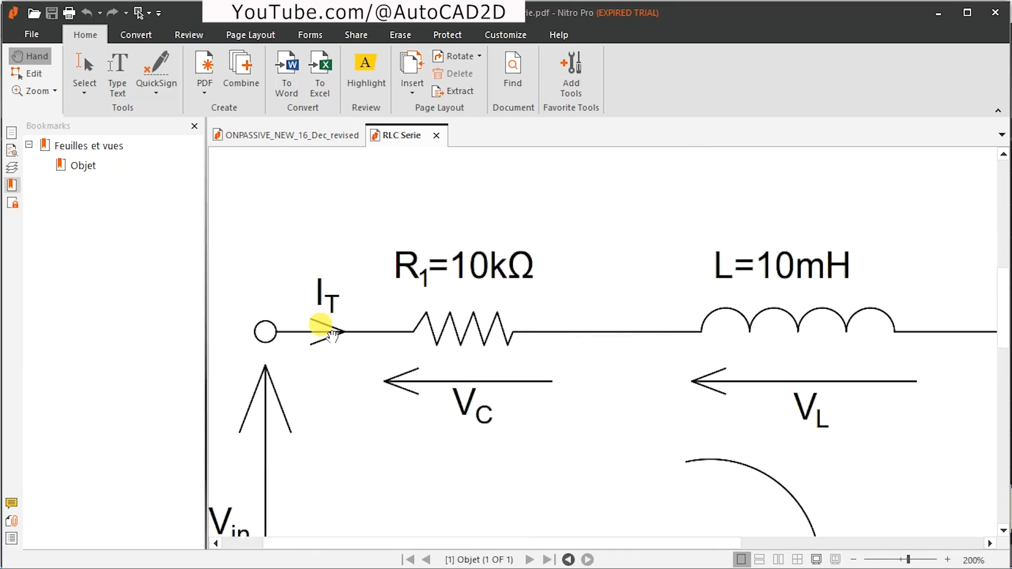
pyautogui.keyDown('ctrl'); pyautogui.scroll(-1, 369, 330); pyautogui.keyUp('ctrl')
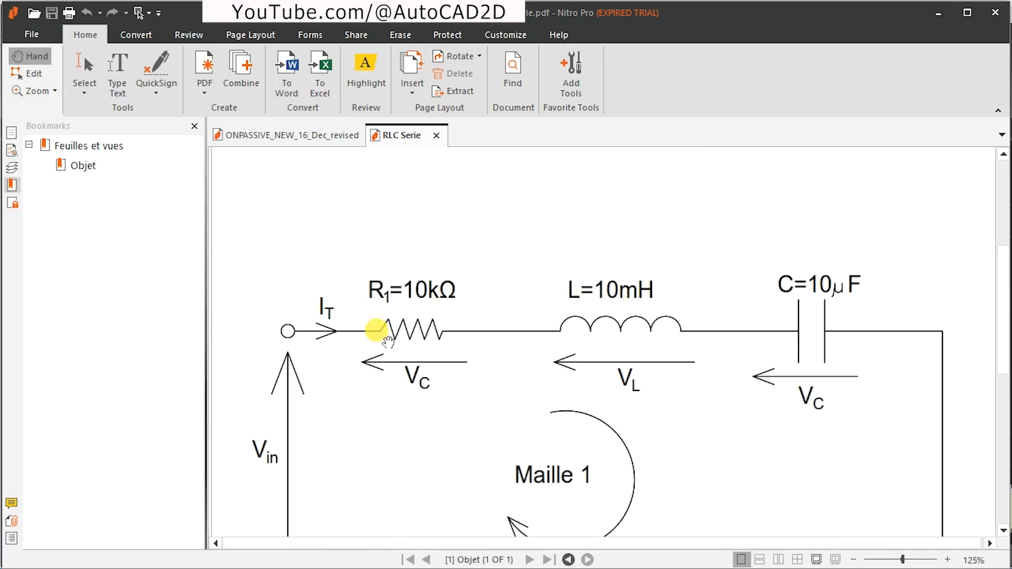
# Close Nitro Pro with all its open documents and return to the circuit drawing in AutoCAD.
pyautogui.click(936, 12)
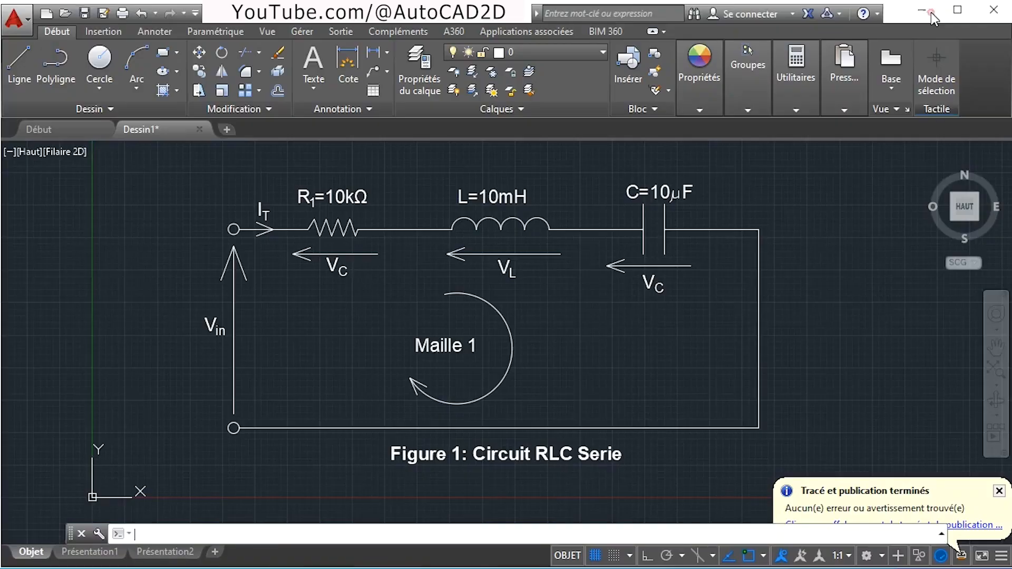
pyautogui.hotkey('alt', 'Tab')
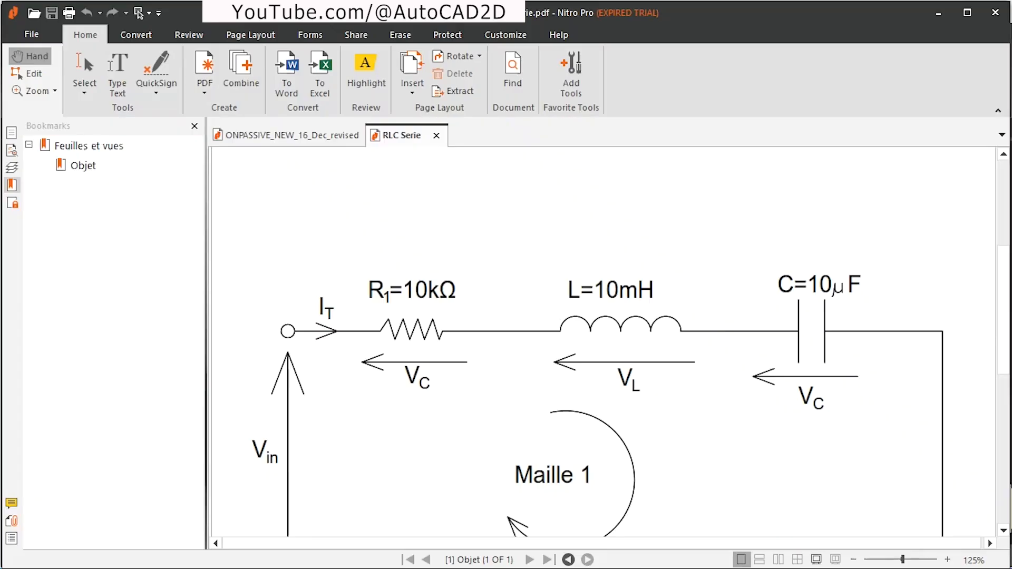
pyautogui.click(995, 11)
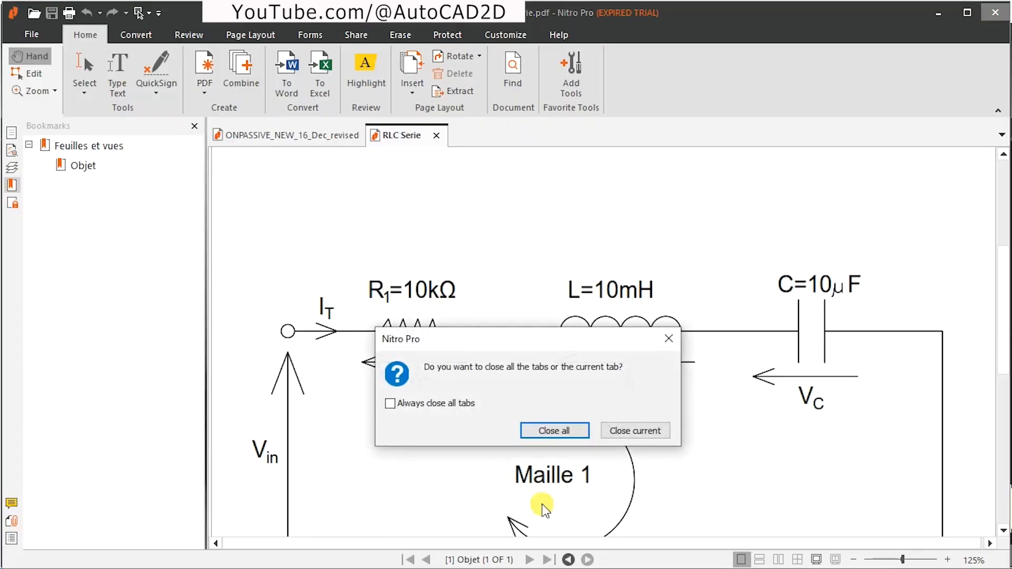
pyautogui.click(555, 429)
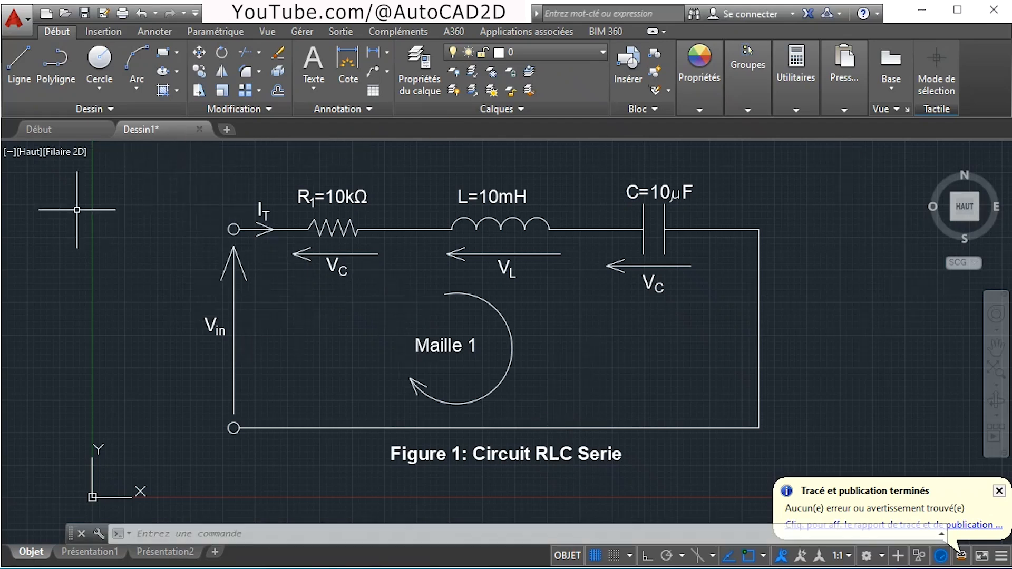
# Open the layer properties manager and reposition its window so that all of it is visible.
pyautogui.click(173, 152)
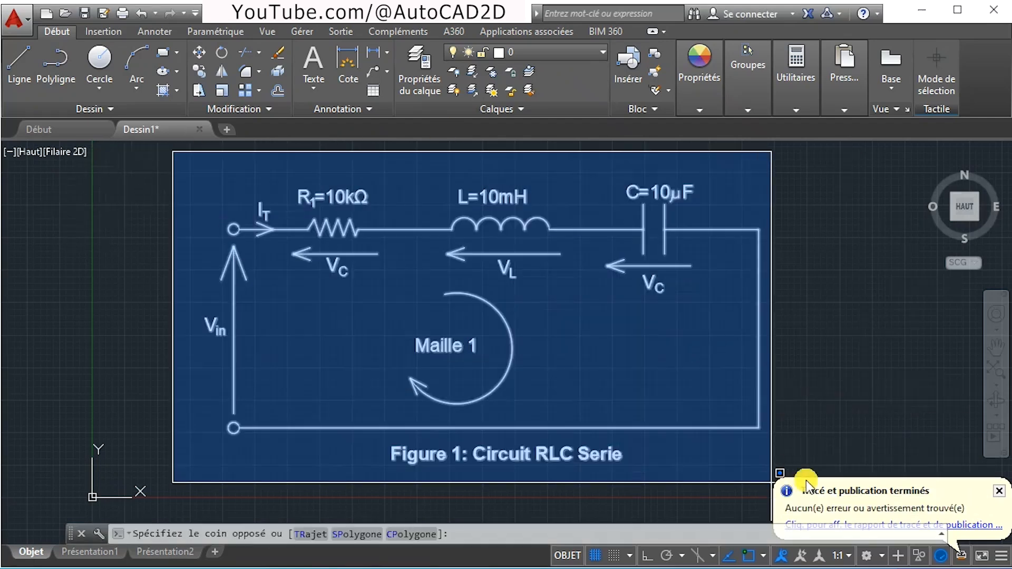
pyautogui.press('Escape')
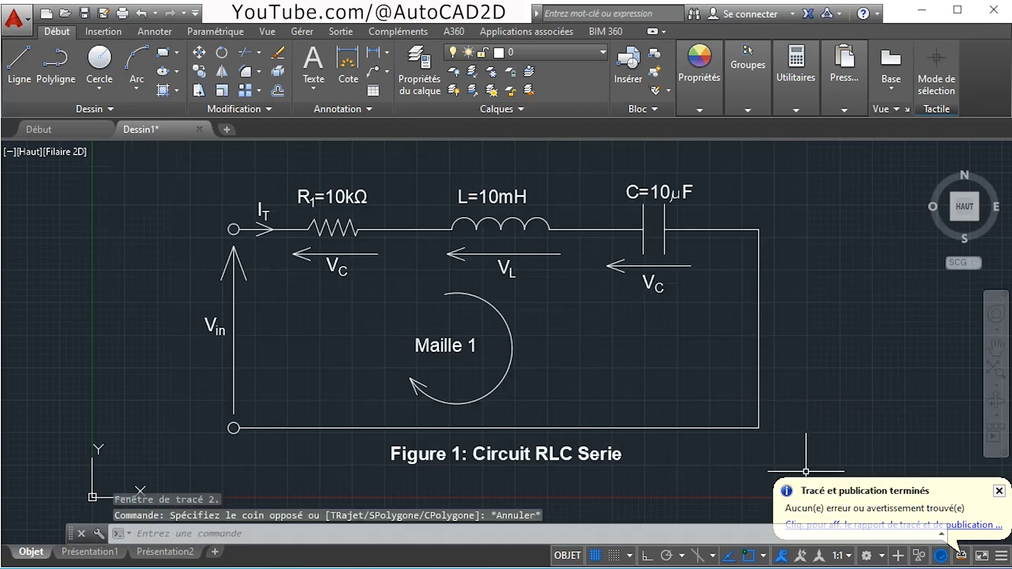
pyautogui.click(425, 68)
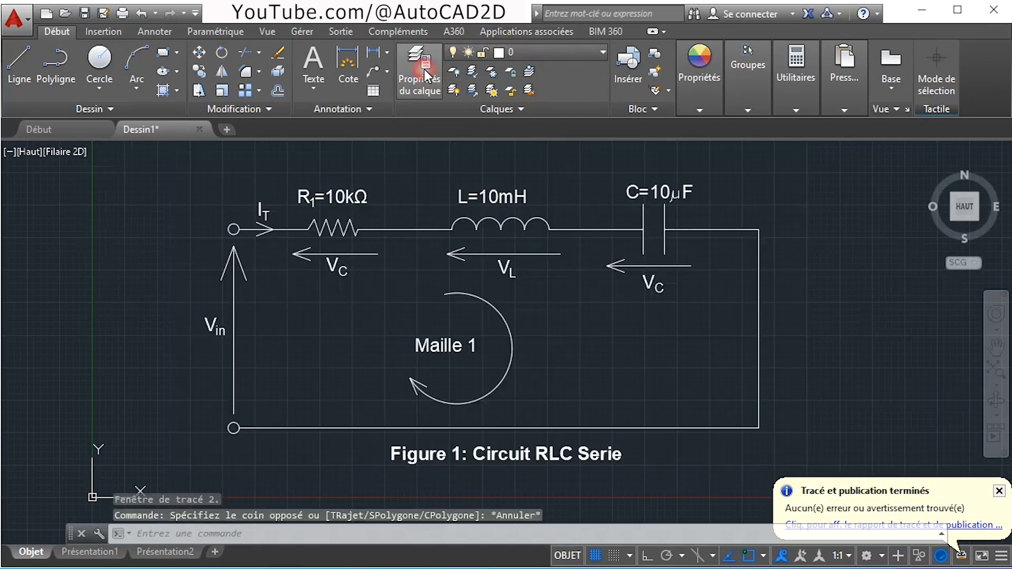
pyautogui.click(54, 14)
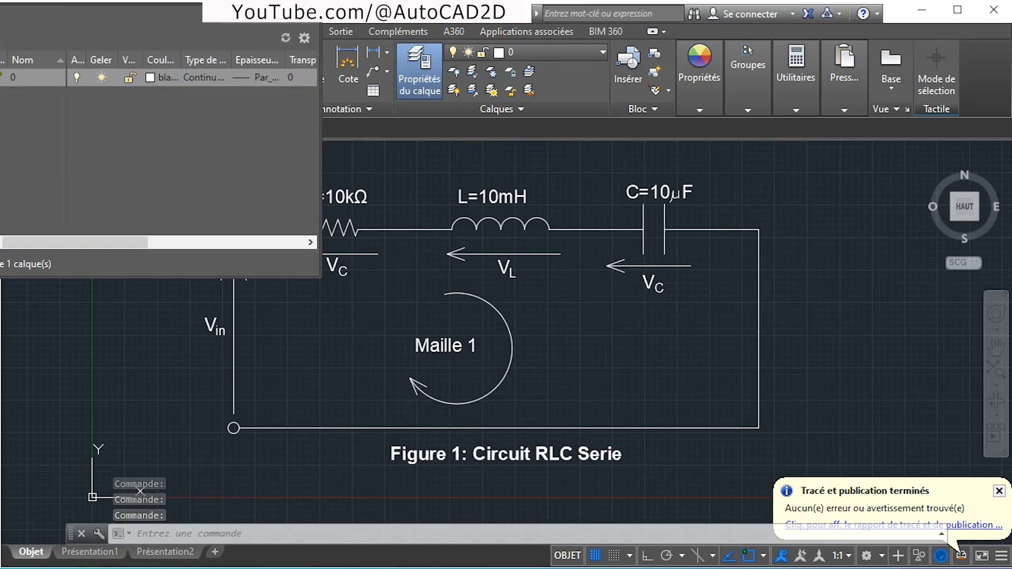
pyautogui.moveTo(1, 58); pyautogui.dragTo(124, 68)
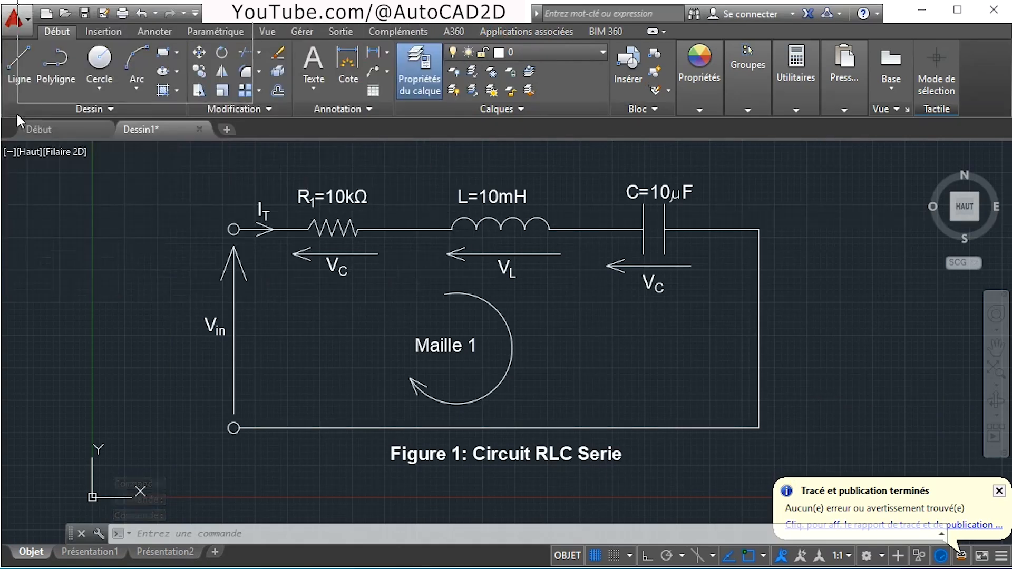
pyautogui.moveTo(40, 207)
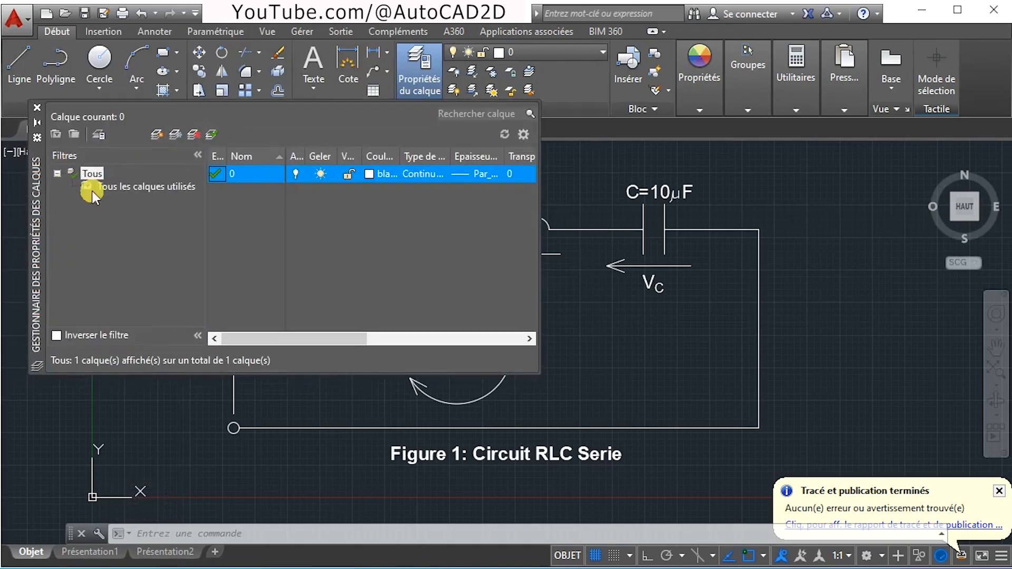
# Create a new layer named Circuit and set its colour to yellow (jaune).
pyautogui.click(157, 132)
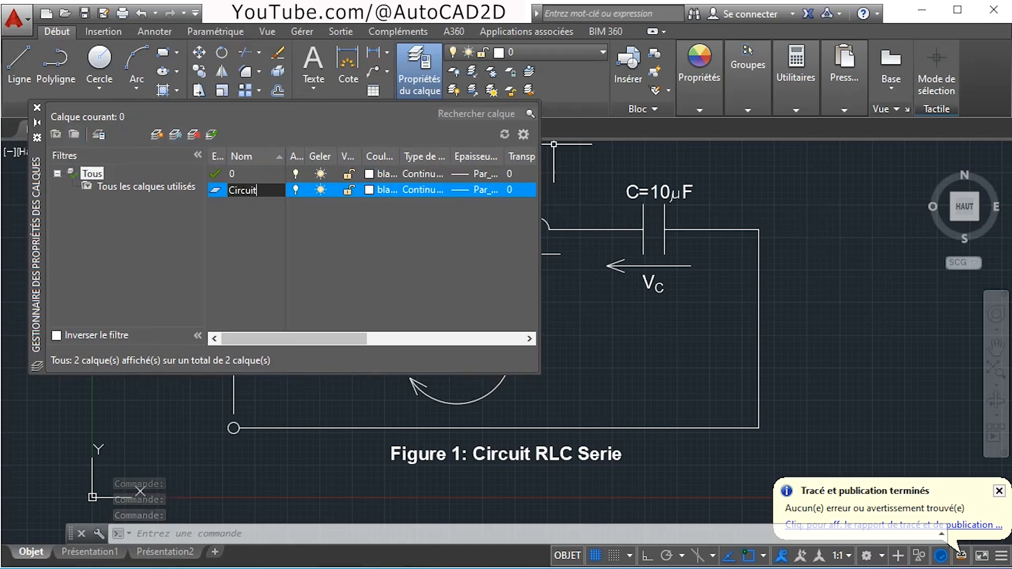
pyautogui.click(371, 191)
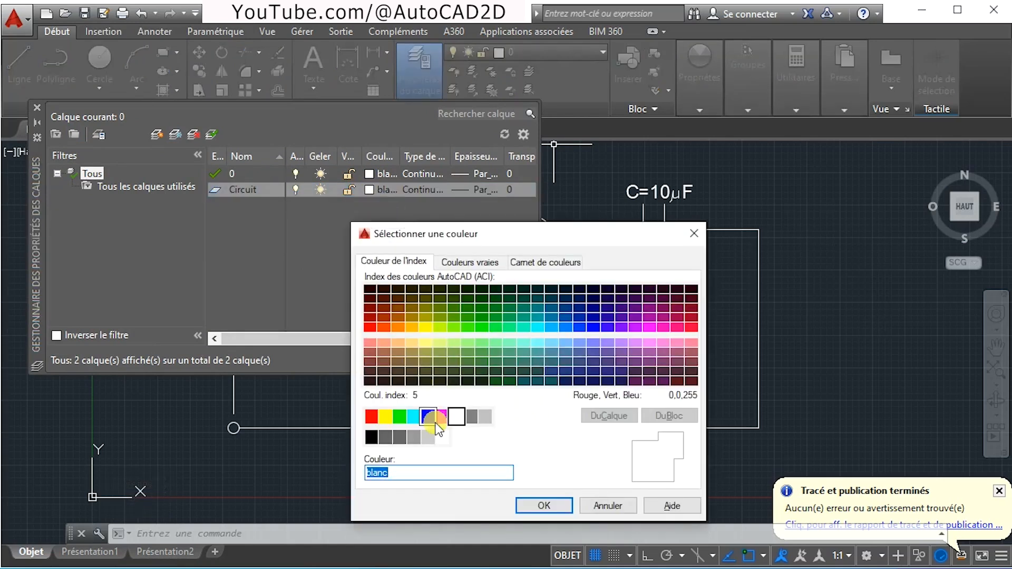
pyautogui.click(410, 421)
pyautogui.click(390, 421)
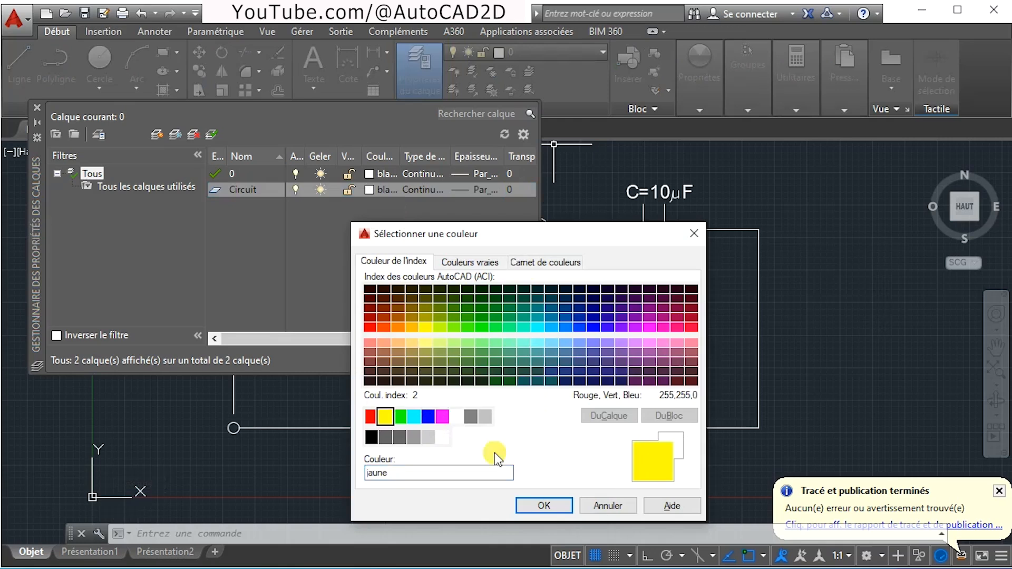
pyautogui.click(558, 508)
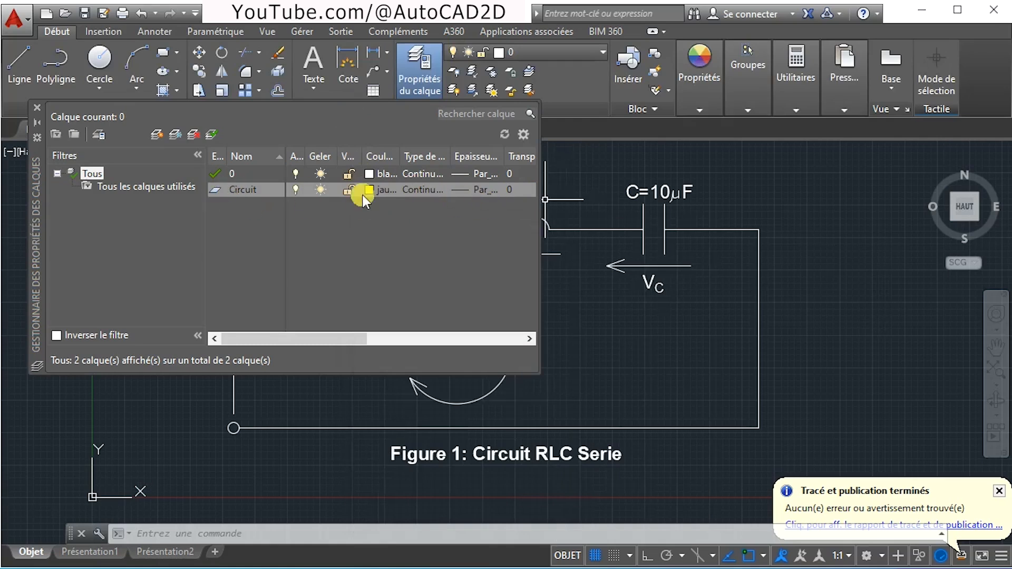
# Set the Circuit layer's lineweight to 0.35 mm and make it the current layer.
pyautogui.click(461, 190)
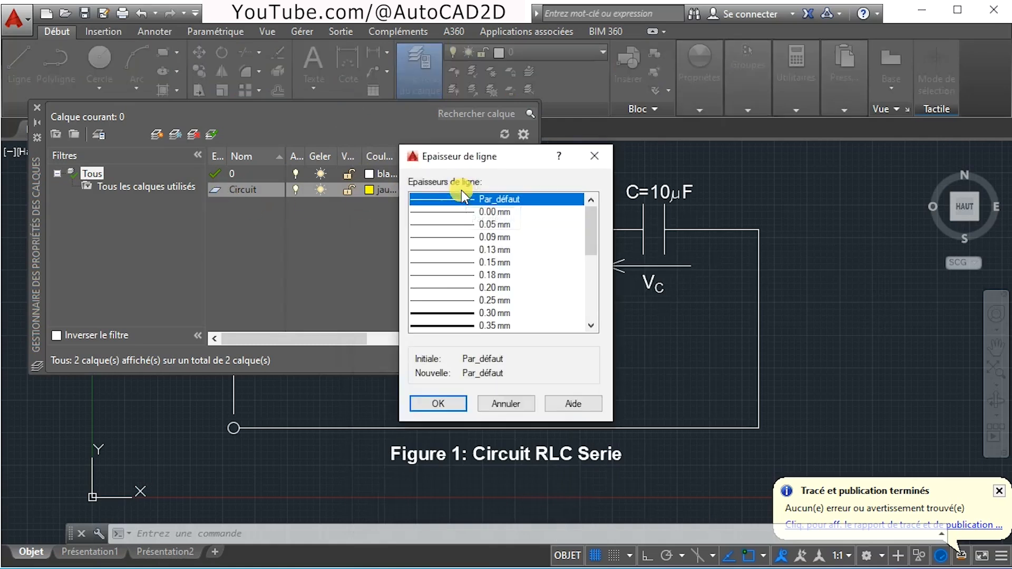
pyautogui.click(454, 325)
pyautogui.click(438, 403)
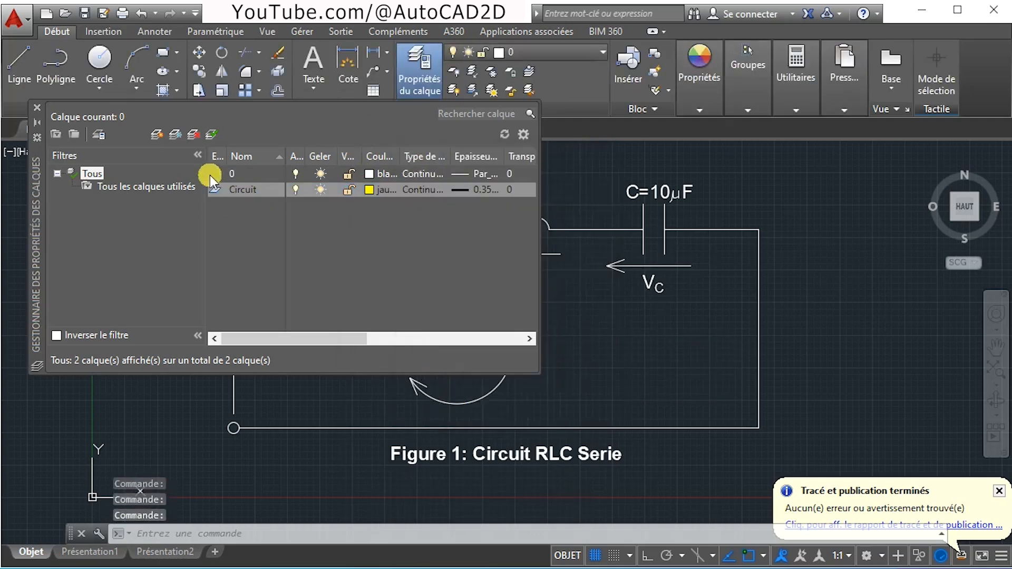
pyautogui.click(215, 191)
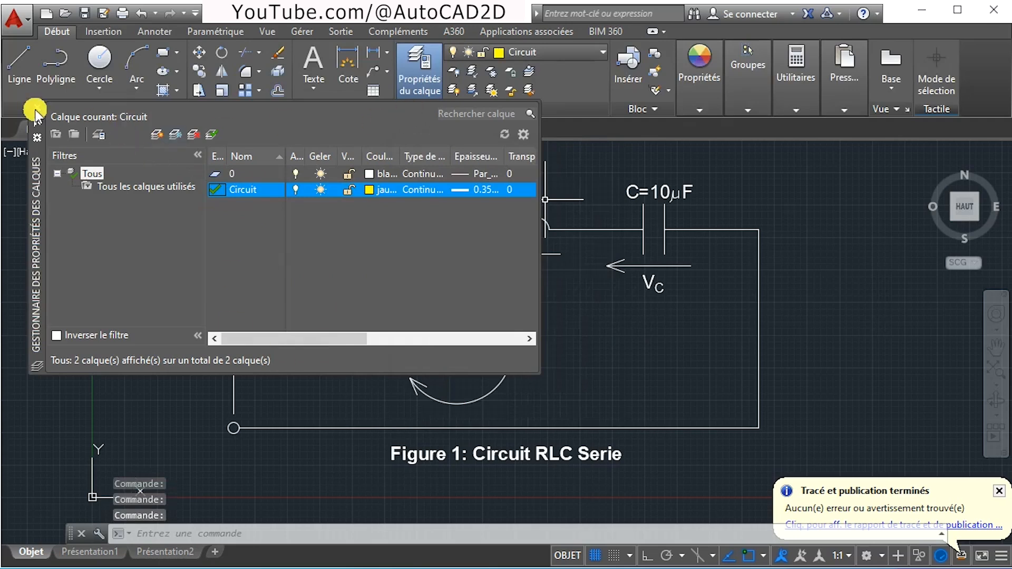
# Create a layer named Text with the colour red (rouge), and close the layer properties manager.
pyautogui.click(155, 135)
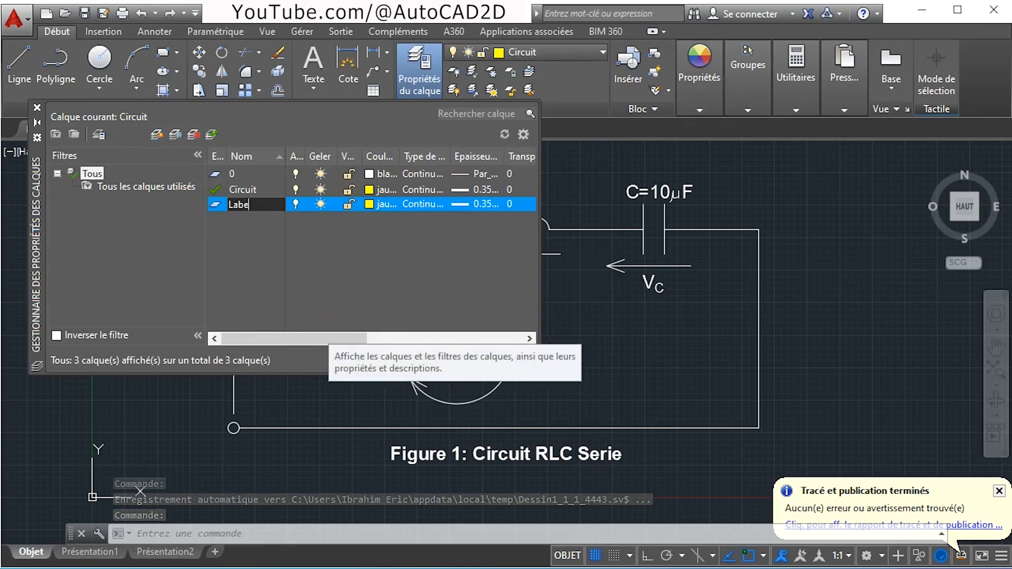
pyautogui.press('BackSpace')
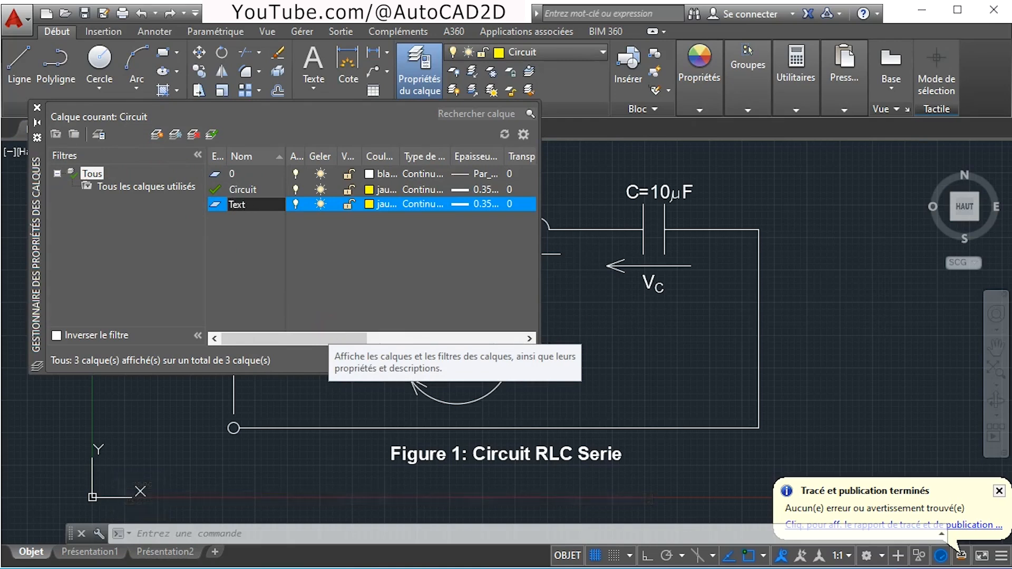
pyautogui.click(370, 205)
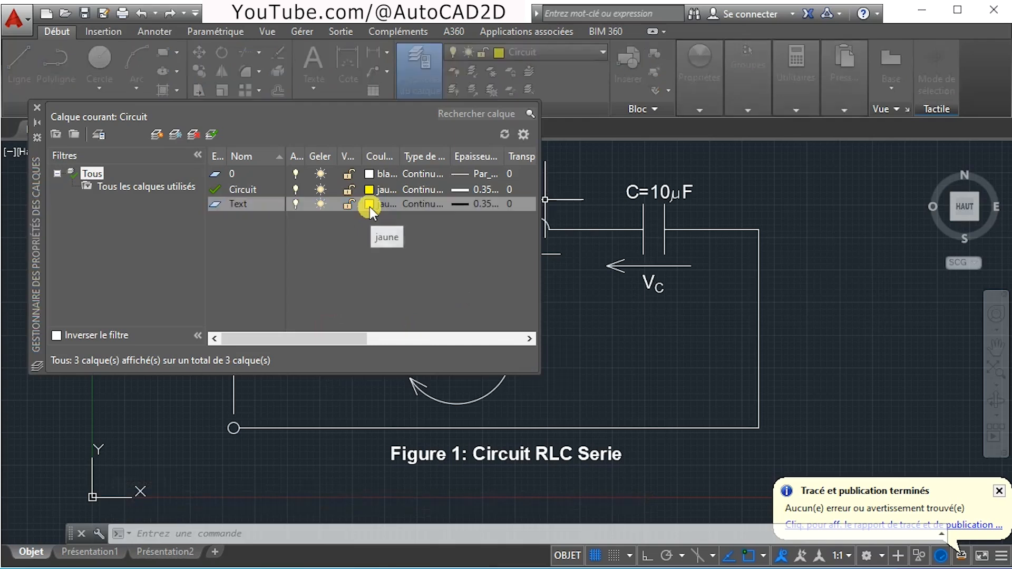
pyautogui.click(370, 420)
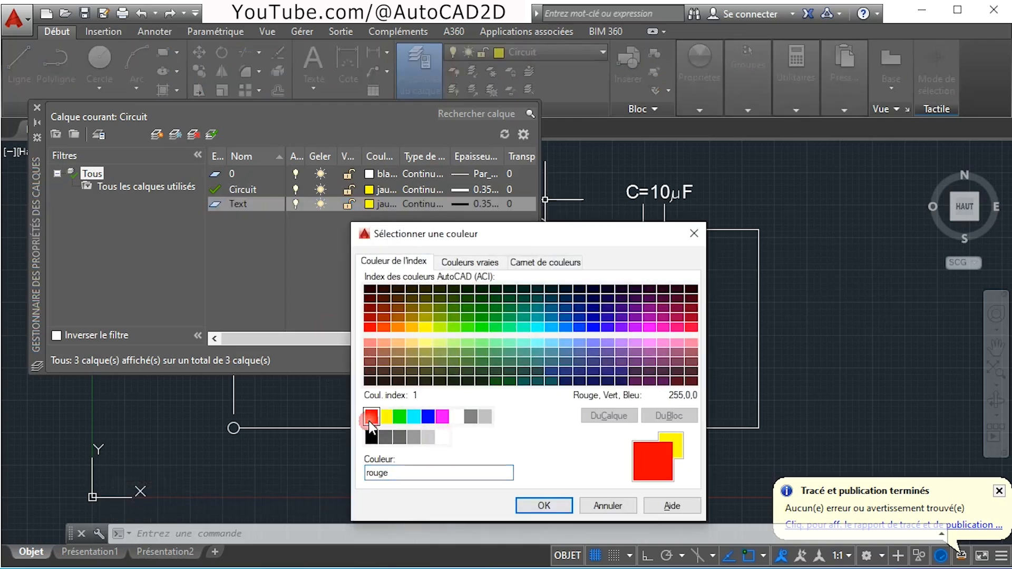
pyautogui.click(544, 506)
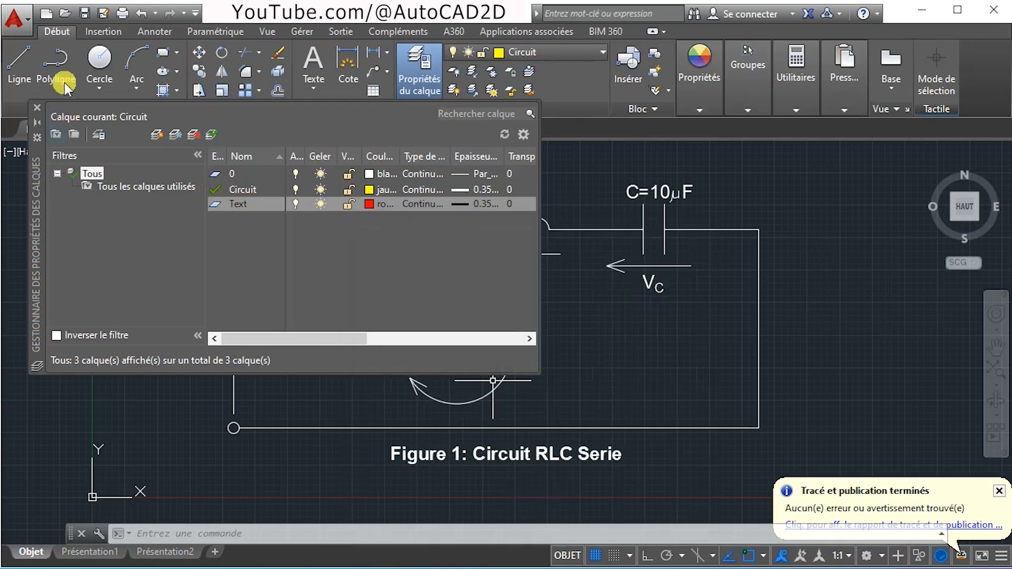
pyautogui.click(34, 109)
# Assign the entire circuit, including its labels and caption, to the Circuit layer.
pyautogui.scroll(-2, 458, 275)
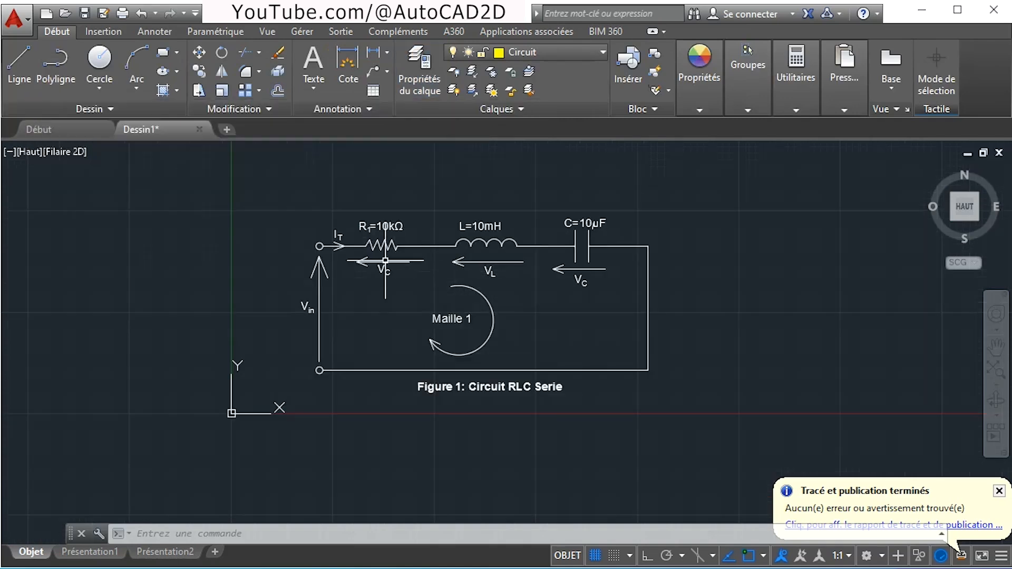
pyautogui.click(271, 170)
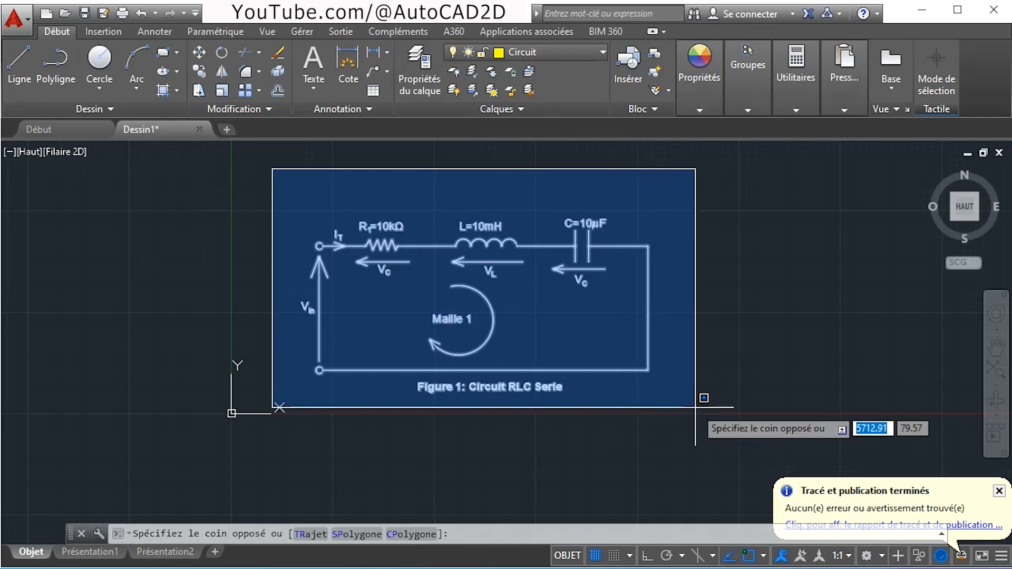
pyautogui.click(639, 419)
pyautogui.scroll(2, 625, 351)
pyautogui.click(526, 52)
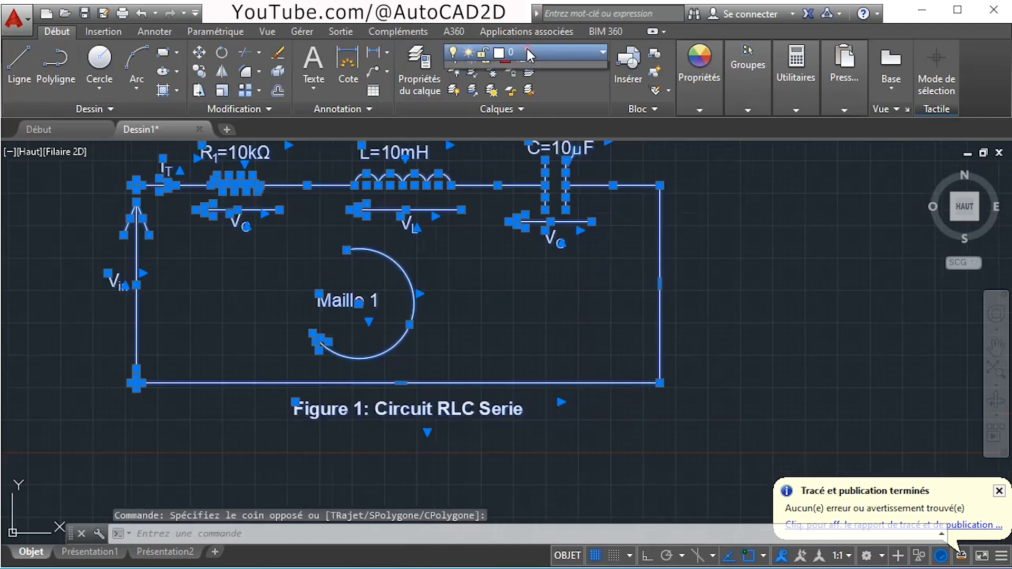
pyautogui.click(507, 74)
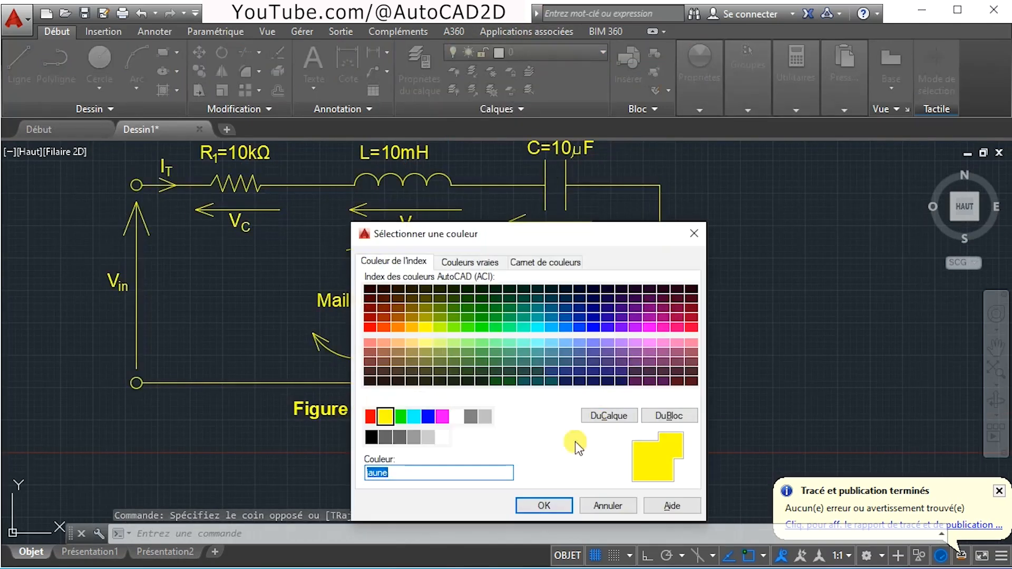
pyautogui.click(543, 506)
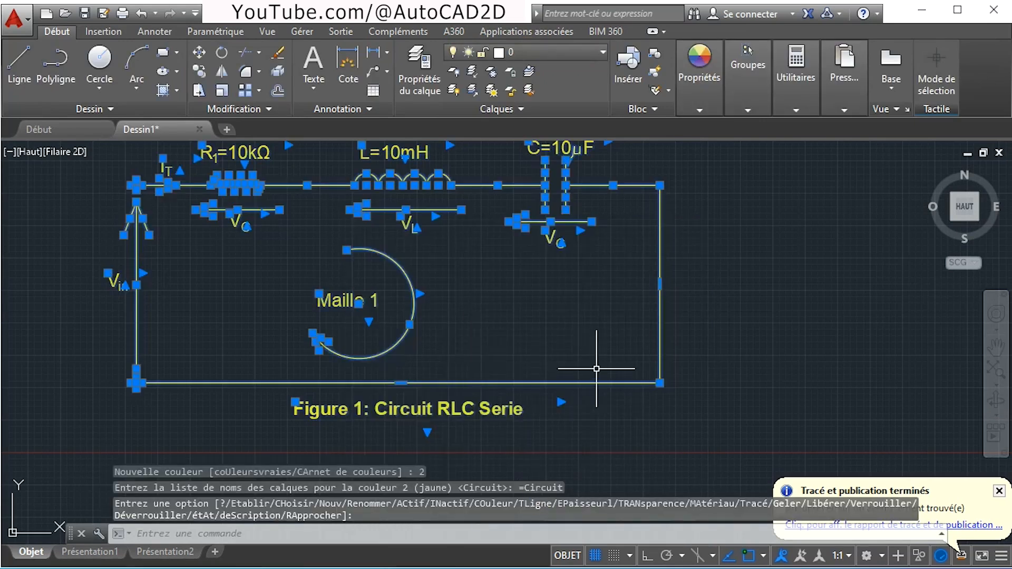
pyautogui.press('Escape')
# Assign the figure caption, the R1, L and C value labels, and the Vin, VL and both VC labels to the Text layer.
pyautogui.moveTo(575, 325)
pyautogui.mouseDown(button='middle')
pyautogui.moveTo(638, 370)
pyautogui.moveTo(641, 349)
pyautogui.mouseUp(button='middle')
pyautogui.click(530, 431)
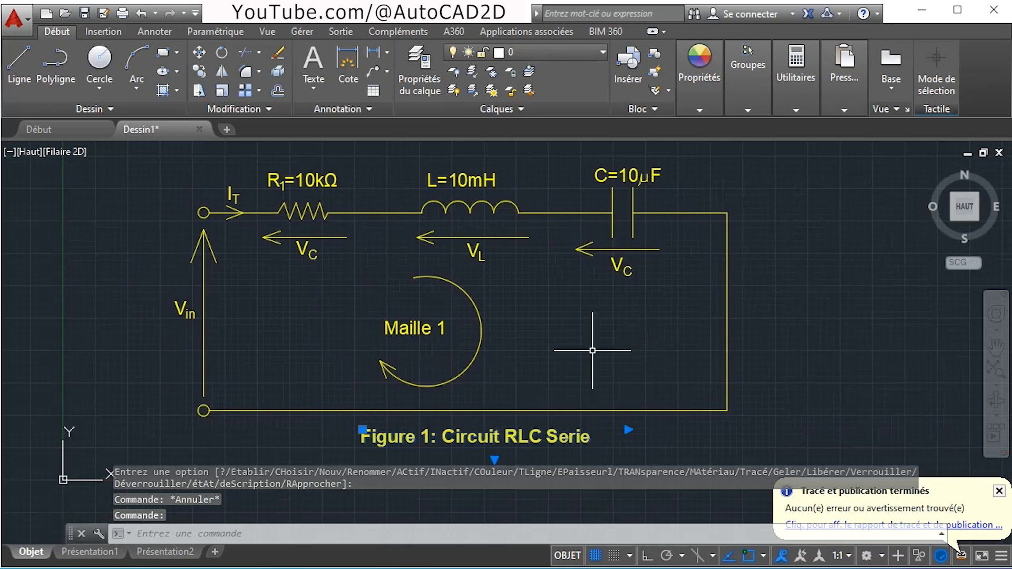
pyautogui.click(615, 268)
pyautogui.click(627, 176)
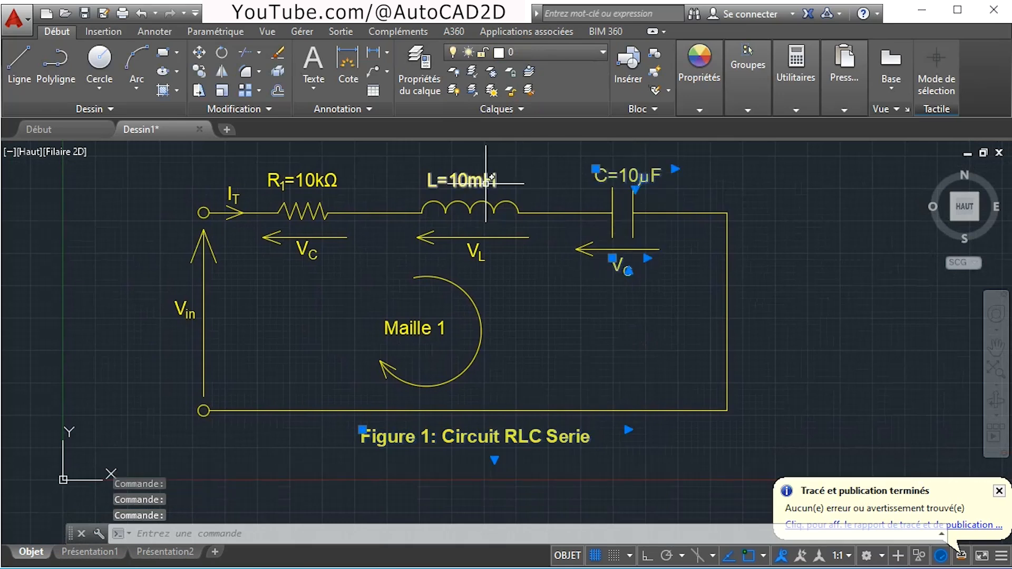
pyautogui.click(475, 252)
pyautogui.click(303, 181)
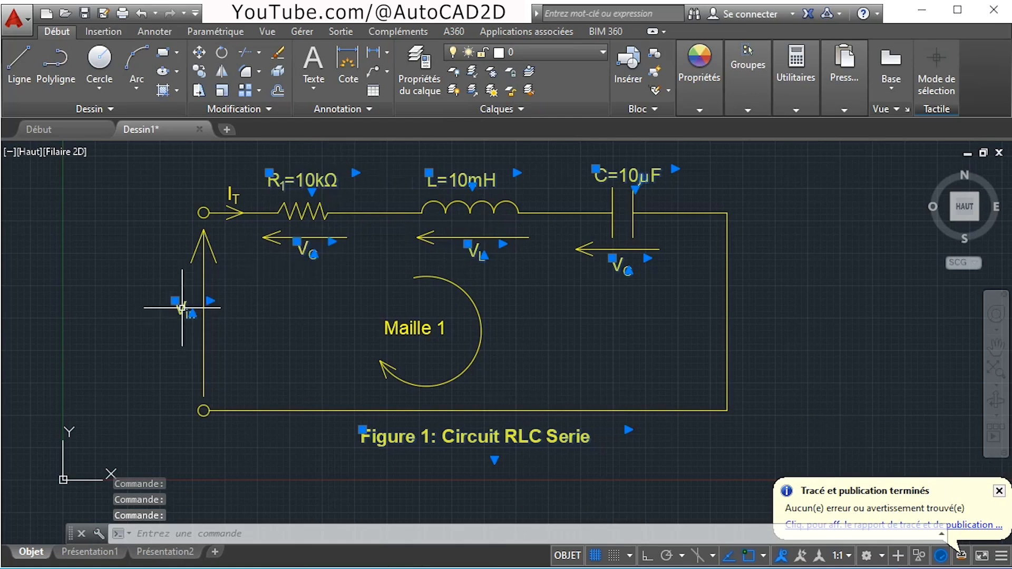
pyautogui.click(529, 53)
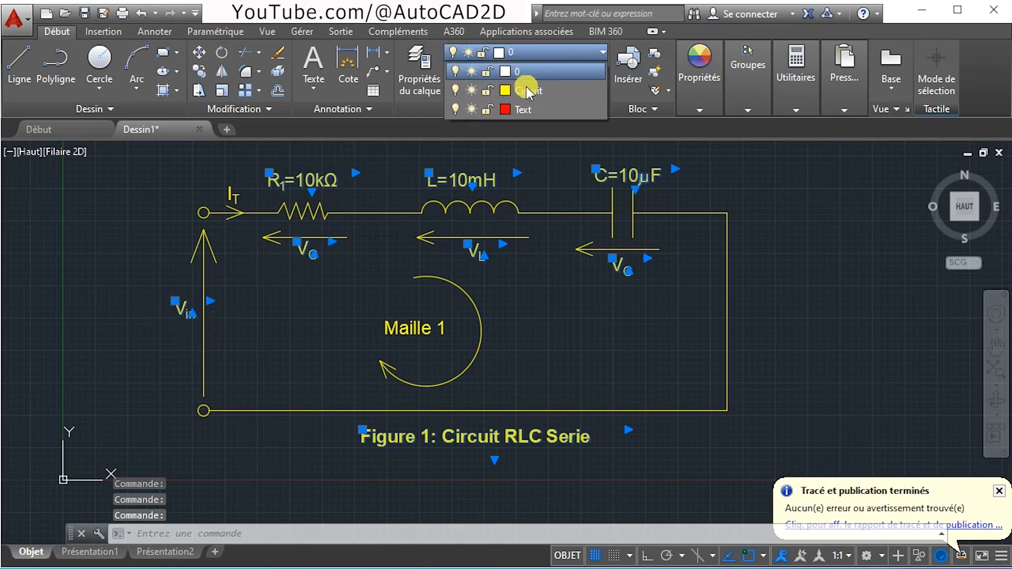
pyautogui.click(514, 108)
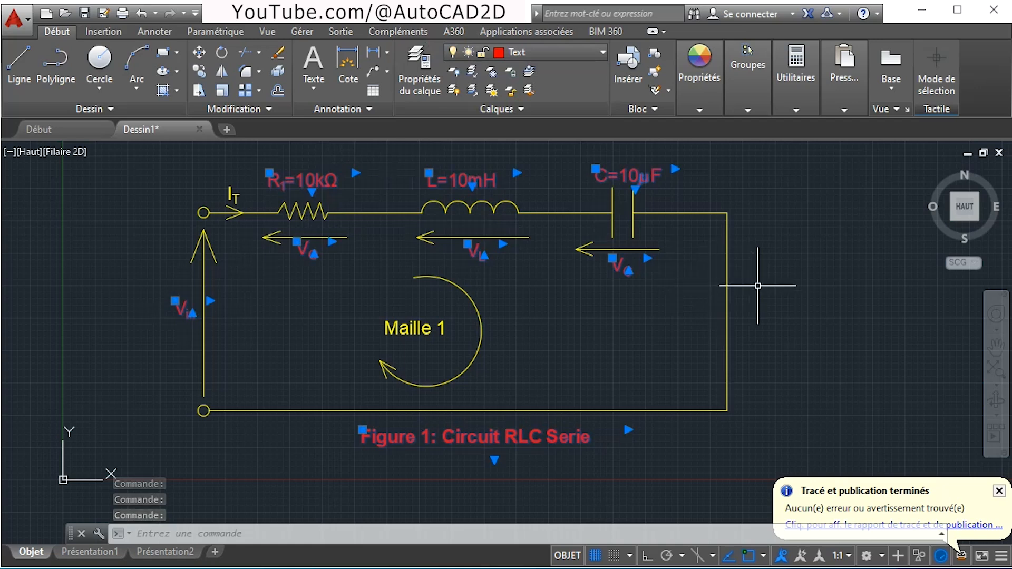
pyautogui.press('Escape')
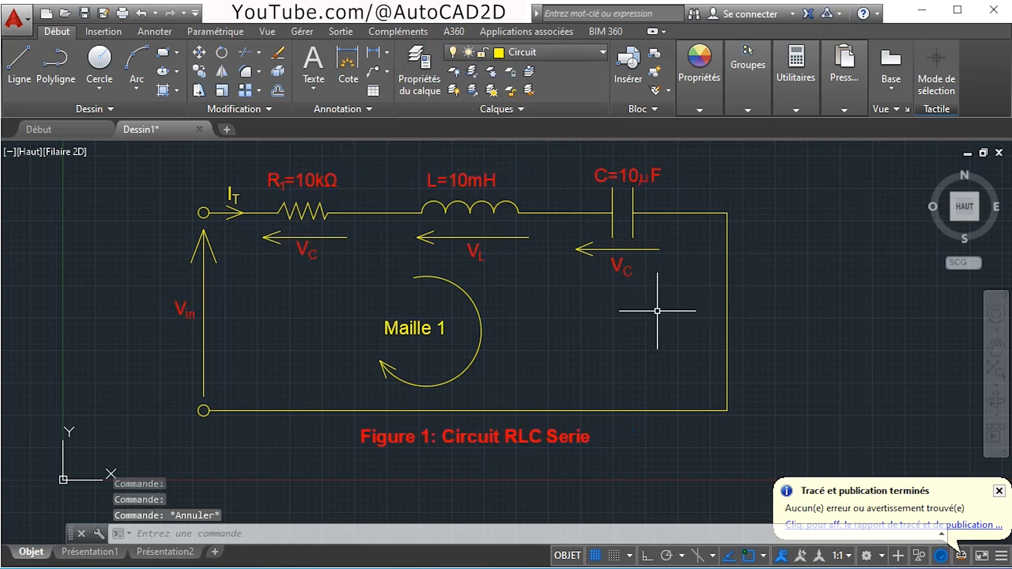
# Dismiss the plot notification, and select the monochrome.ctb plot style table for plotting the drawing, applying it to all layouts.
pyautogui.moveTo(608, 337); pyautogui.dragTo(629, 344, button='middle')
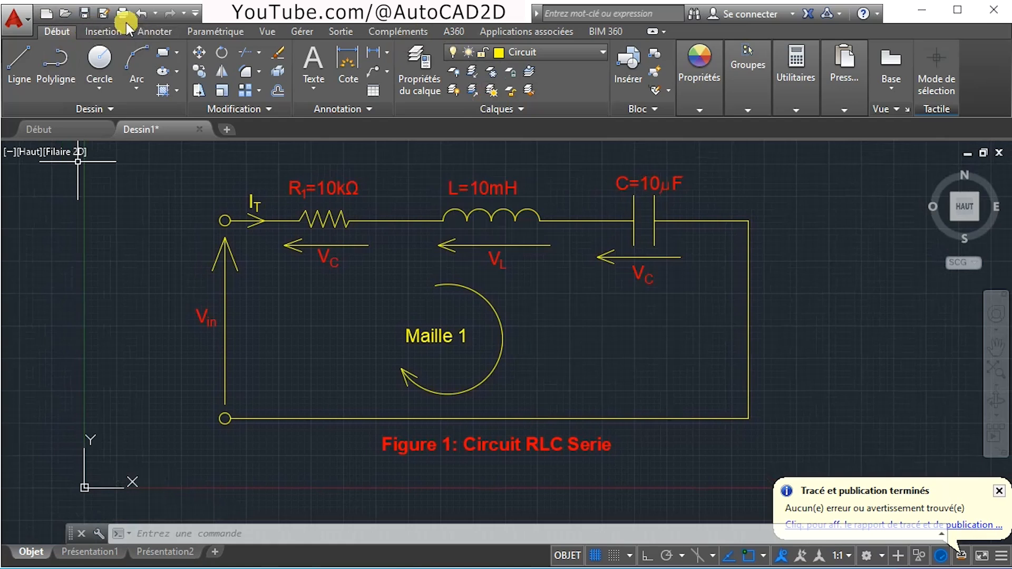
pyautogui.click(1001, 494)
pyautogui.scroll(4, 621, 304)
pyautogui.scroll(-4, 619, 308)
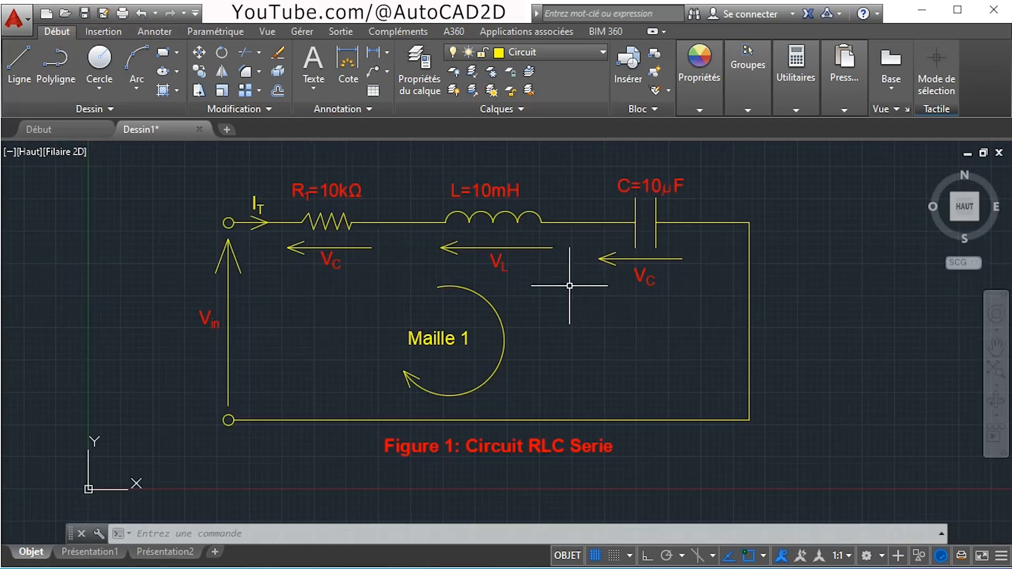
pyautogui.click(122, 17)
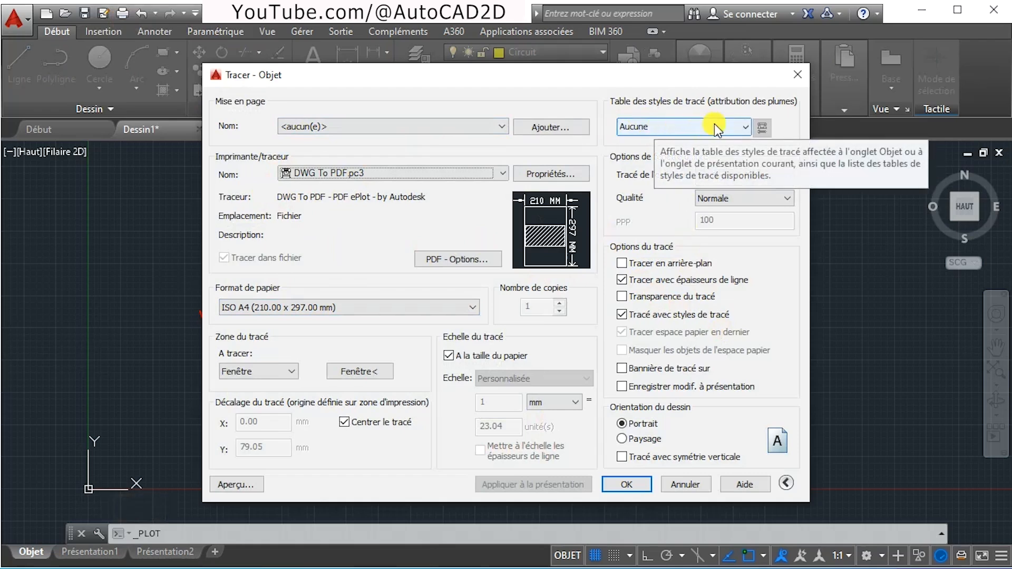
pyautogui.click(741, 127)
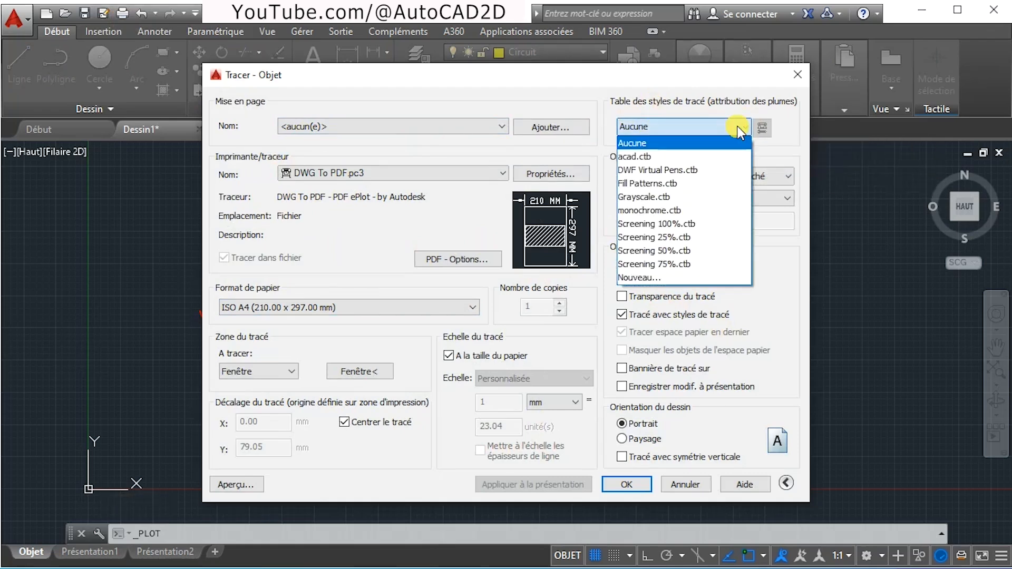
pyautogui.click(670, 210)
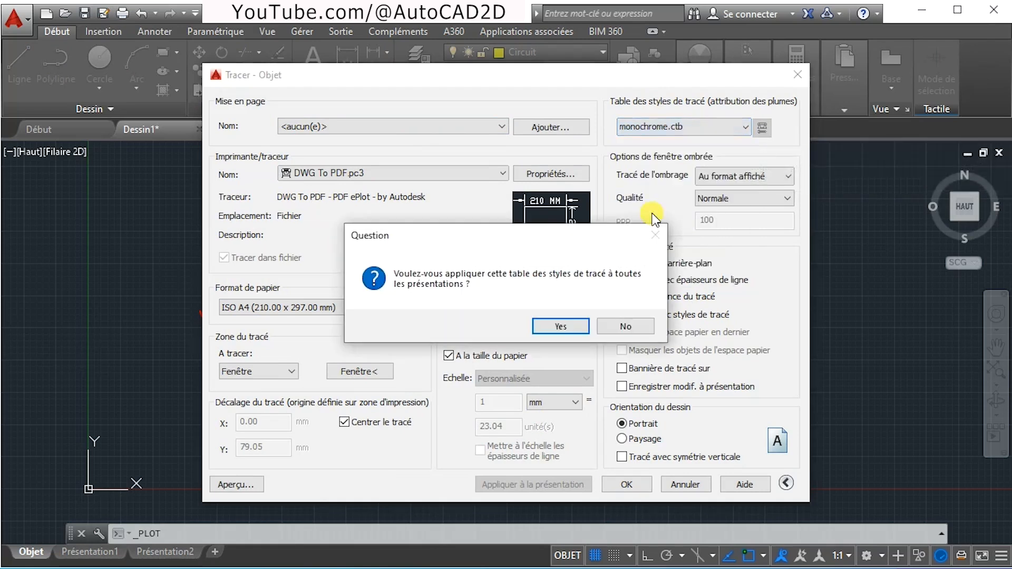
pyautogui.click(563, 324)
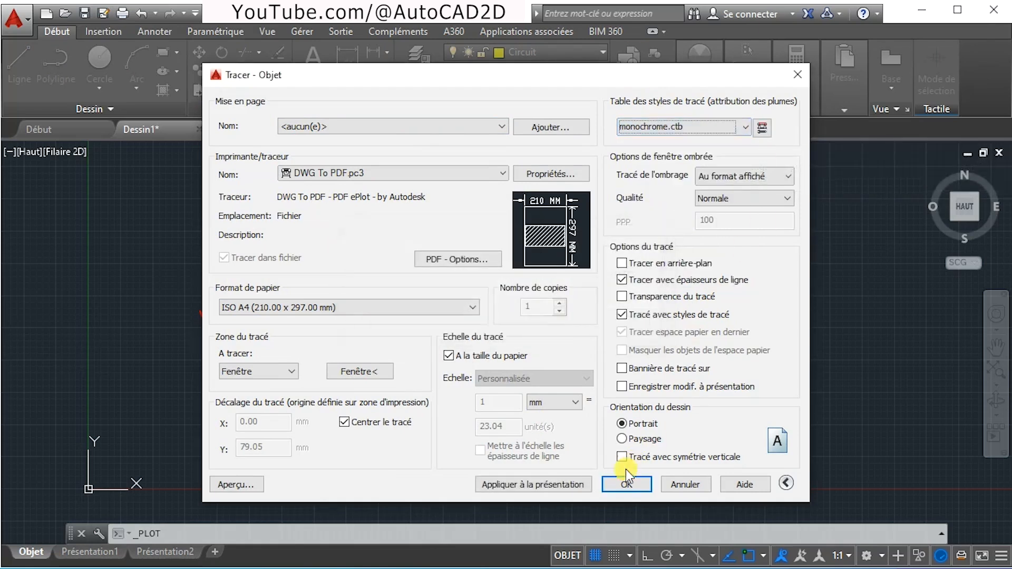
# Apply the monochrome plot settings to the layout, plot the drawing to Dessin1-Objet.pdf, and close the PDF after checking it.
pyautogui.click(508, 485)
pyautogui.click(628, 485)
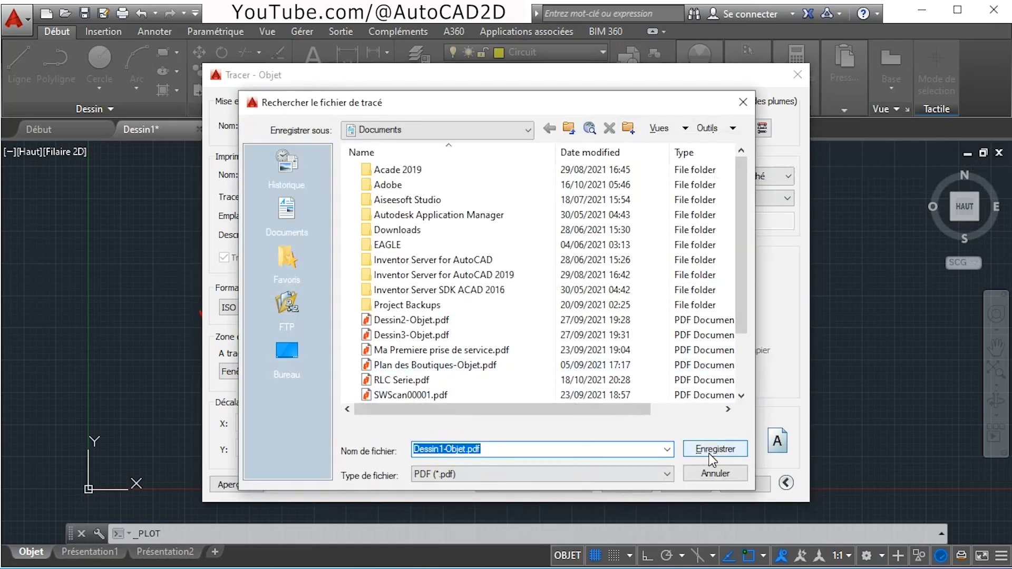
pyautogui.click(711, 453)
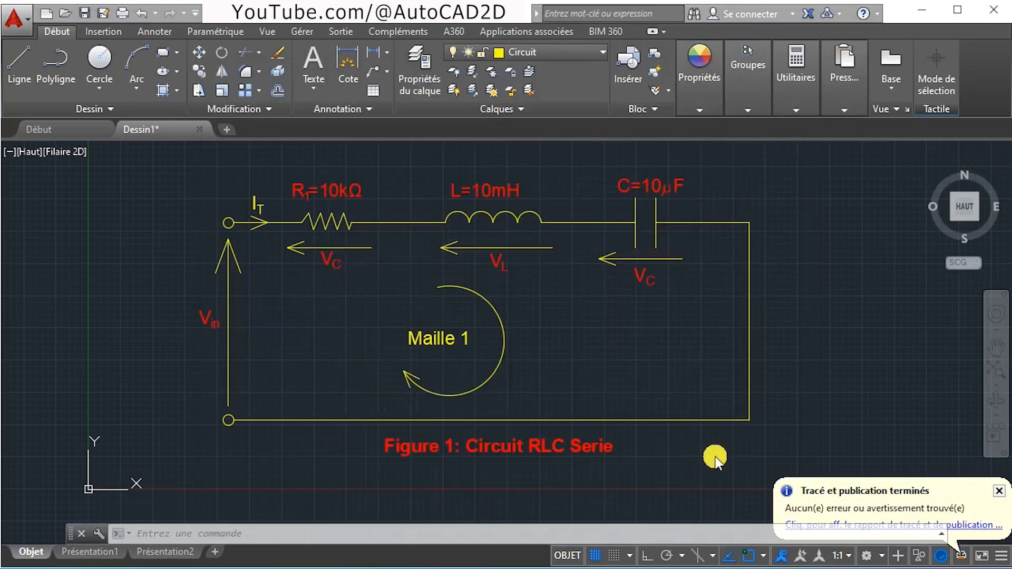
pyautogui.scroll(-3, 650, 389)
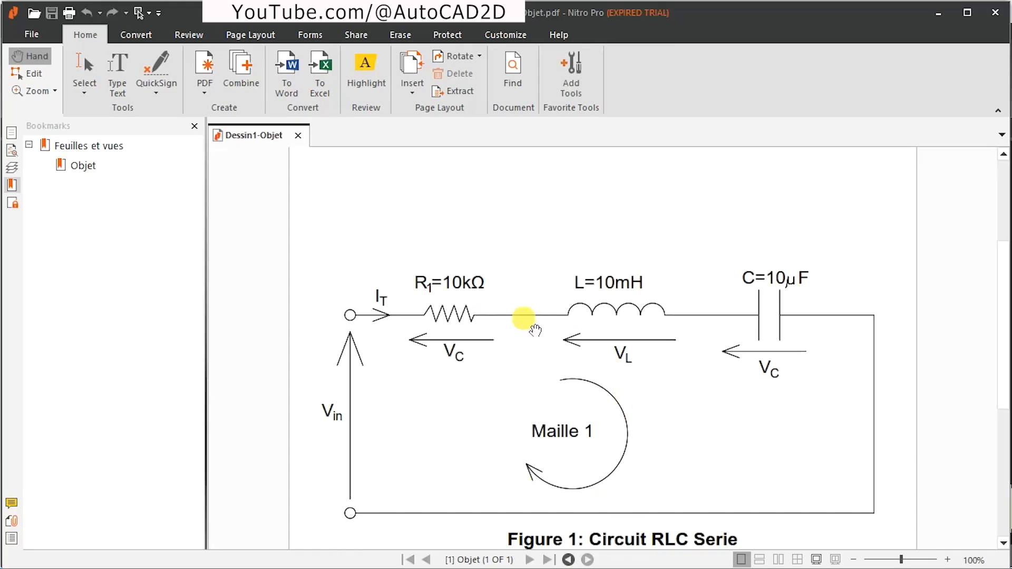
pyautogui.click(987, 21)
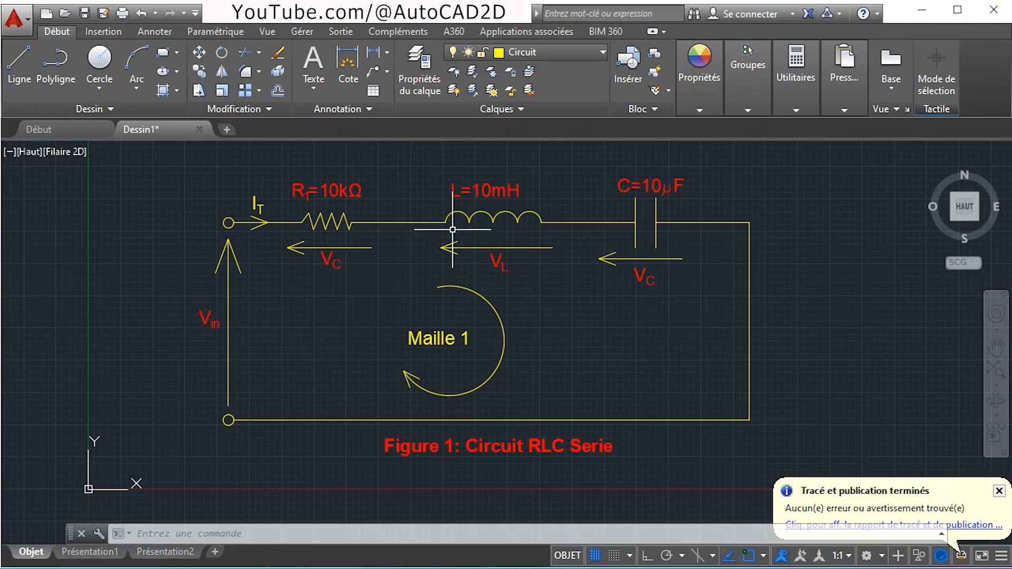
# Plot the drawing to PDF again with the plot style table set to Aucune, then check the output colours and close the PDF.
pyautogui.click(122, 13)
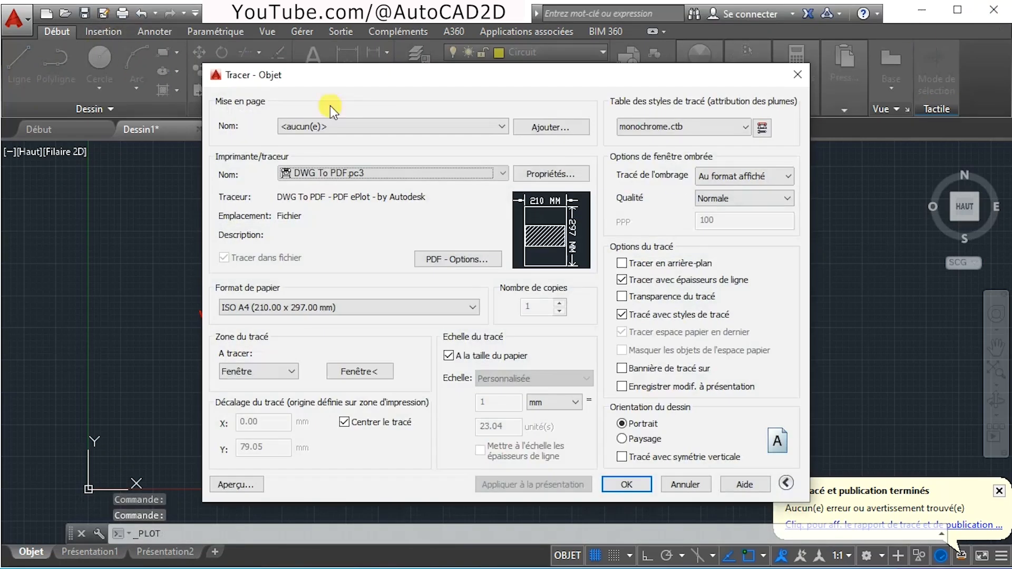
pyautogui.click(692, 123)
pyautogui.click(656, 141)
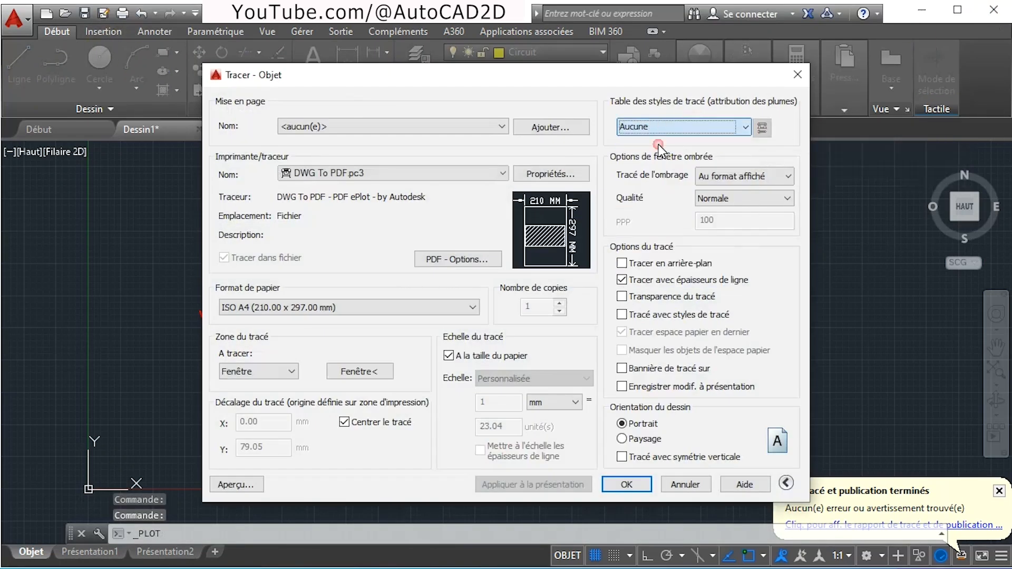
pyautogui.click(543, 488)
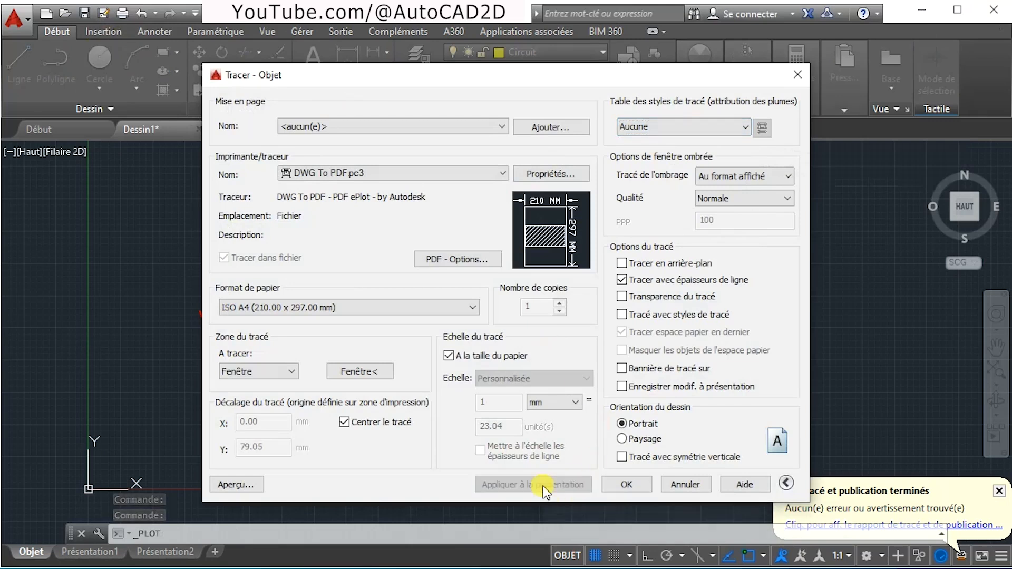
pyautogui.click(627, 485)
pyautogui.press('Return')
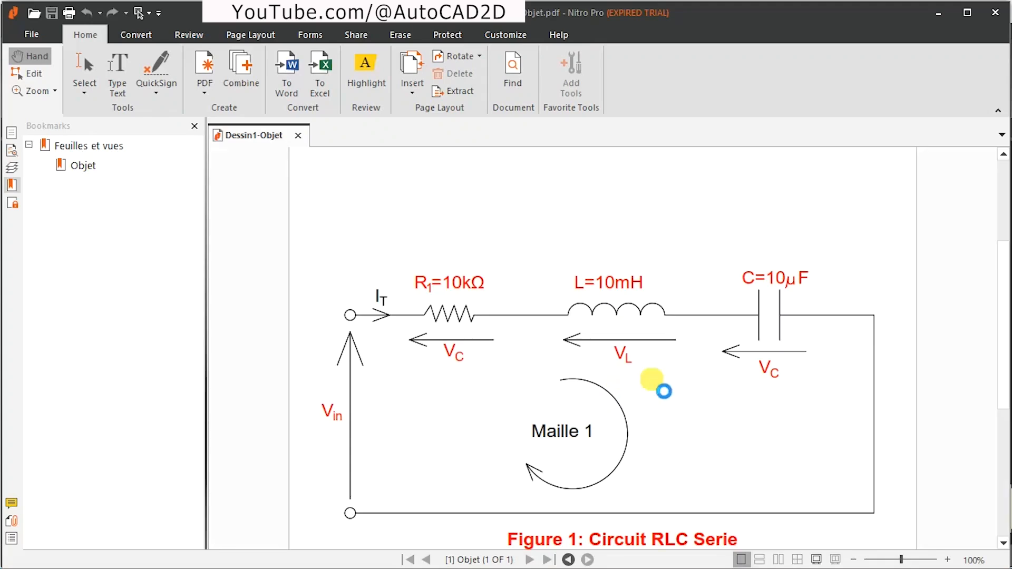
pyautogui.scroll(2, 618, 379)
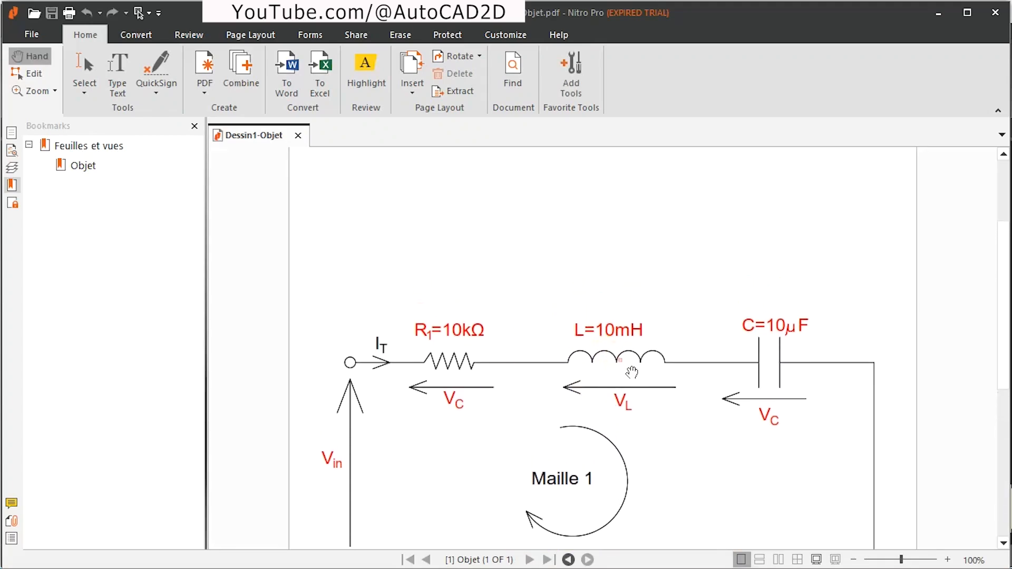
pyautogui.scroll(-5, 658, 423)
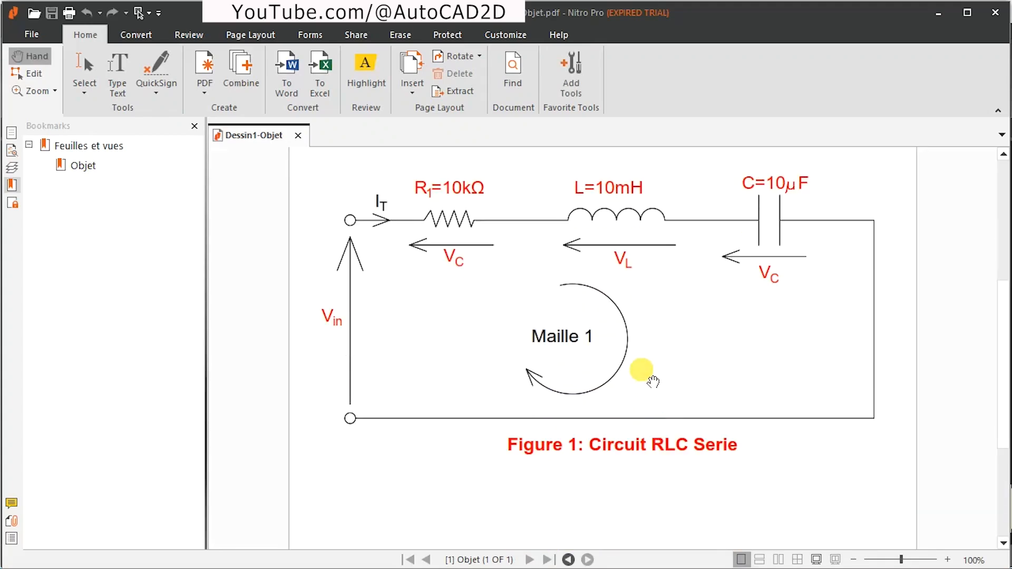
pyautogui.scroll(2, 654, 380)
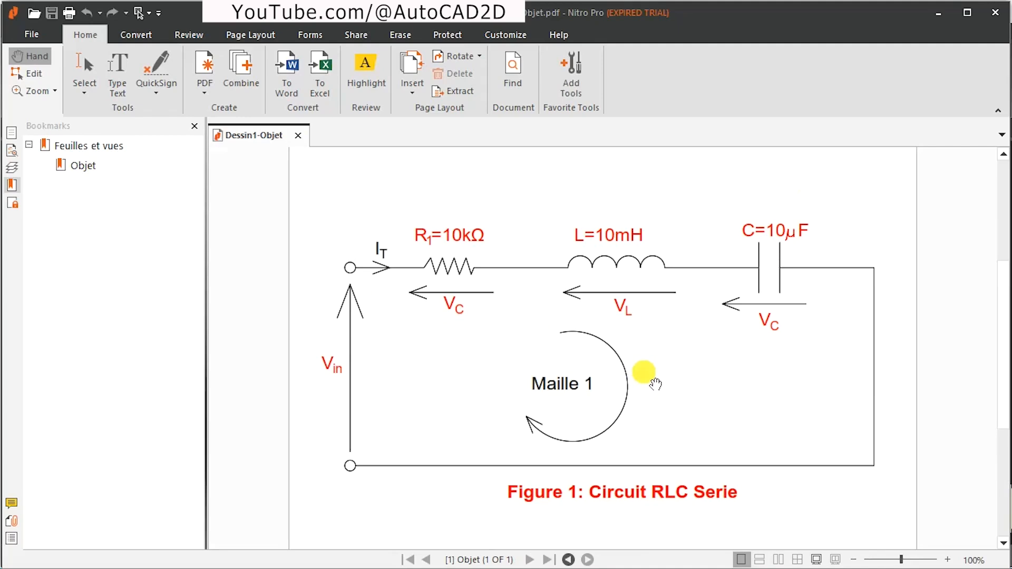
pyautogui.click(1000, 15)
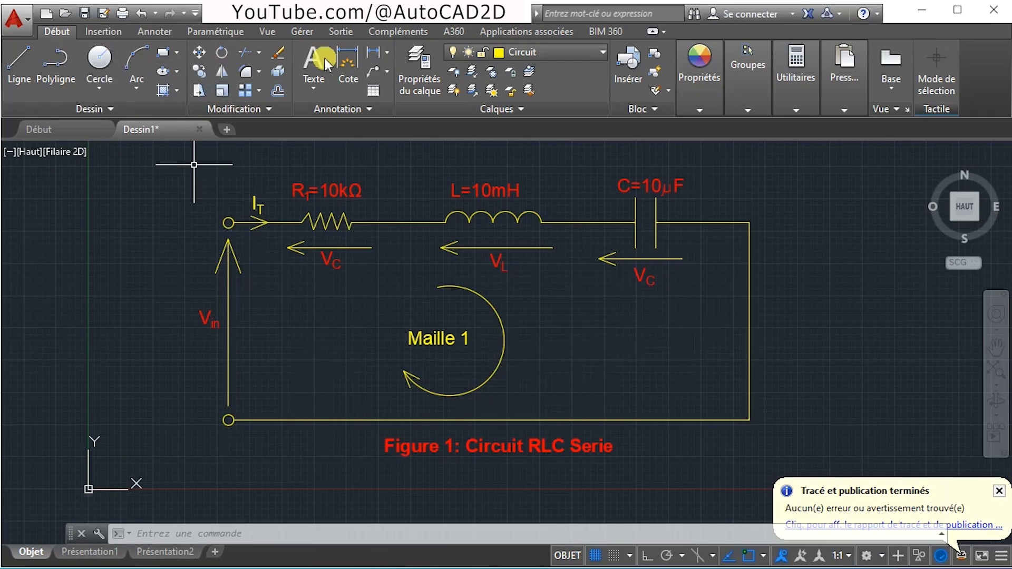
# Copy the VC label below the capacitor to the empty area just outside the circuit's right side.
pyautogui.click(649, 275)
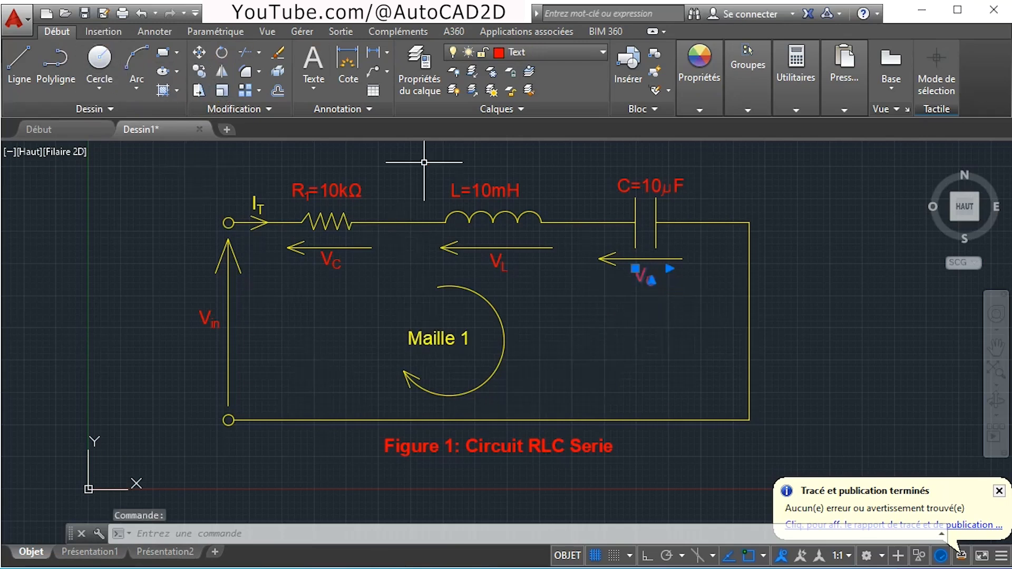
pyautogui.click(200, 76)
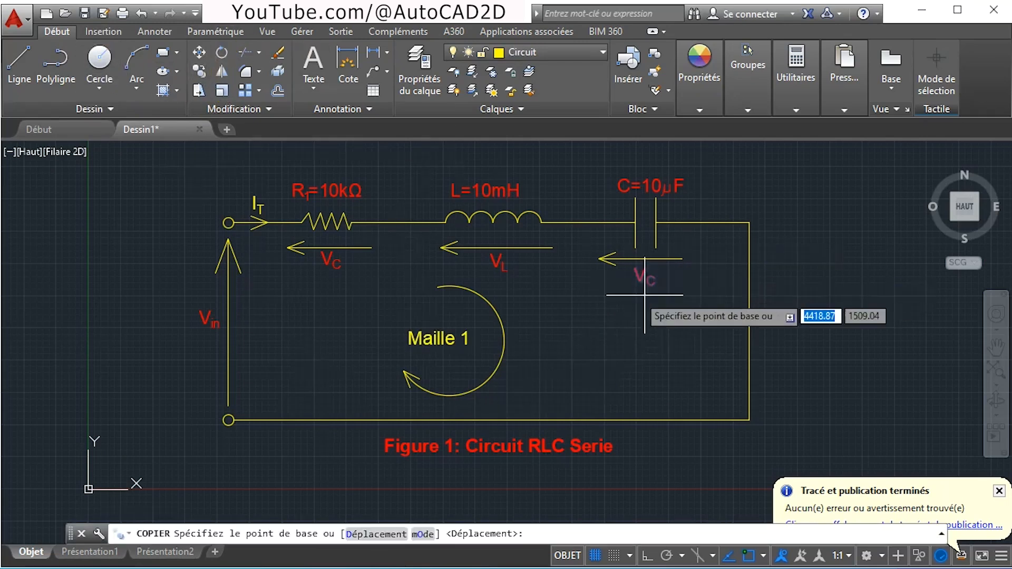
pyautogui.click(637, 270)
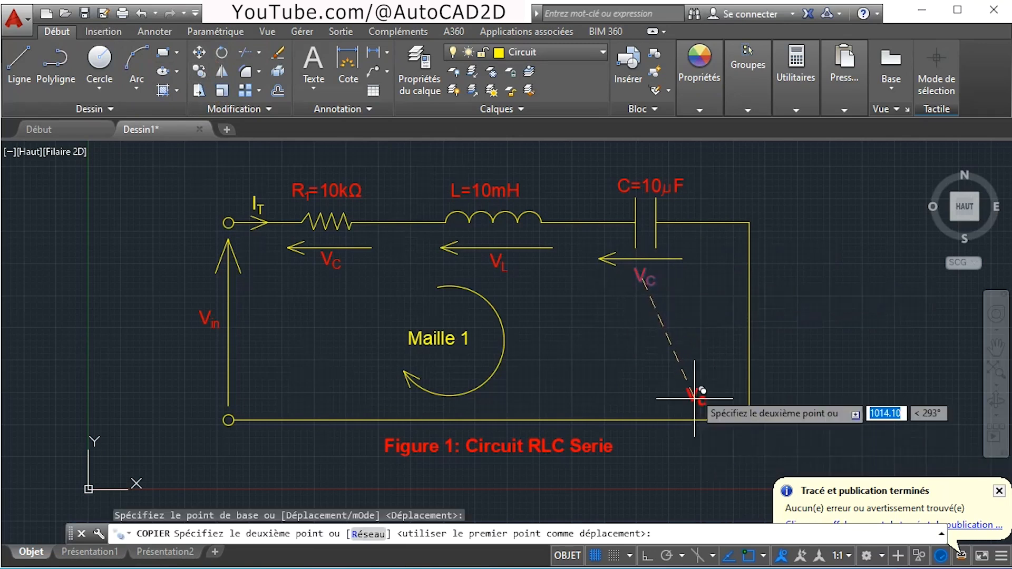
pyautogui.click(798, 235)
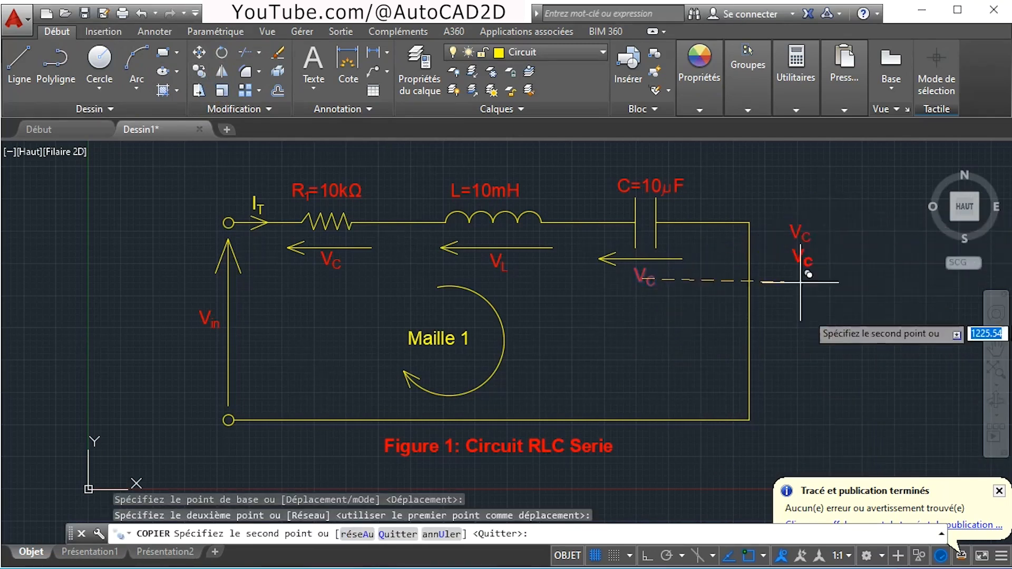
pyautogui.rightClick(824, 312)
pyautogui.click(843, 329)
# Replace the text of the copied VC label outside the circuit with the author's signature name.
pyautogui.click(797, 224)
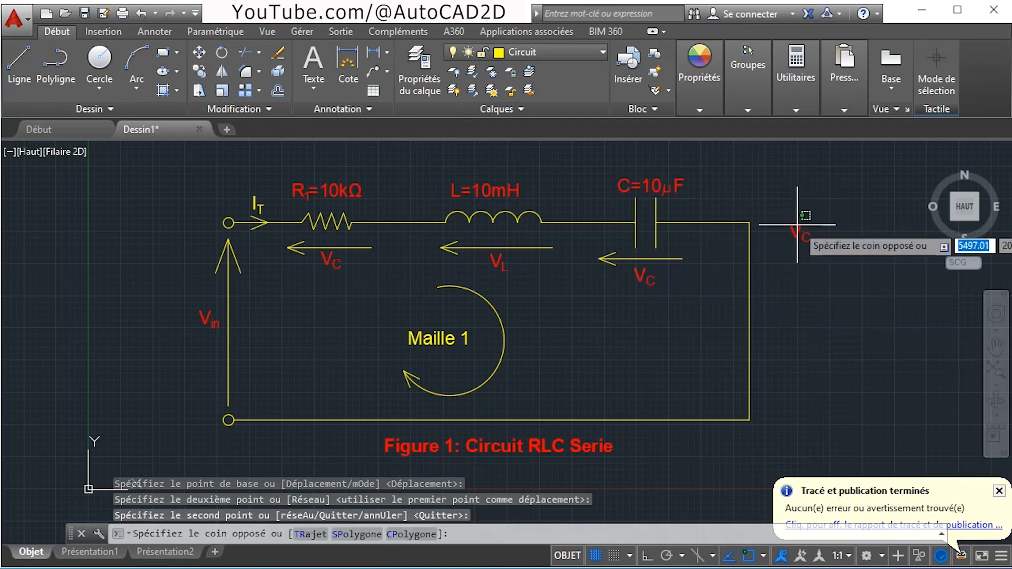
pyautogui.click(797, 231)
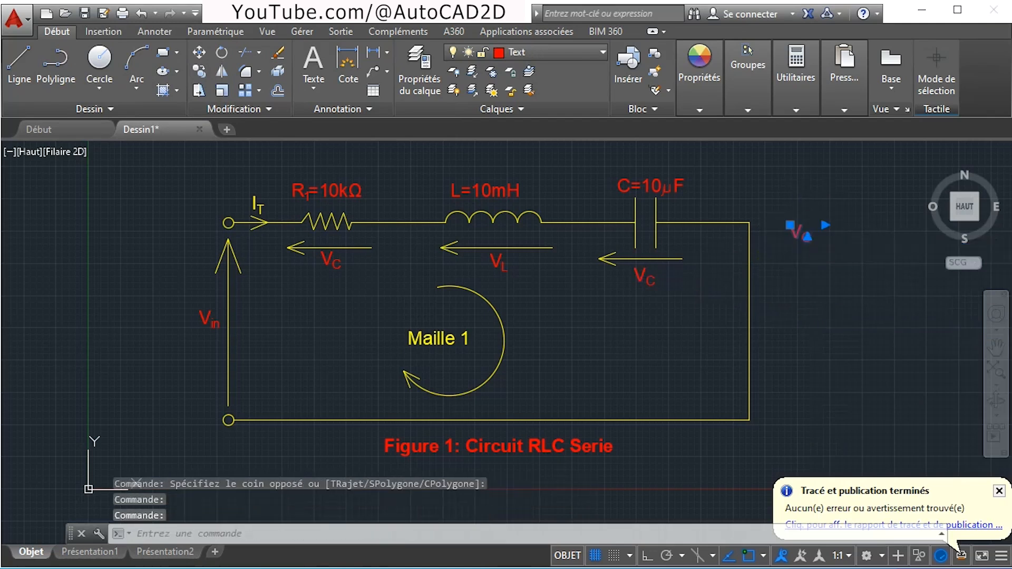
pyautogui.doubleClick(807, 235)
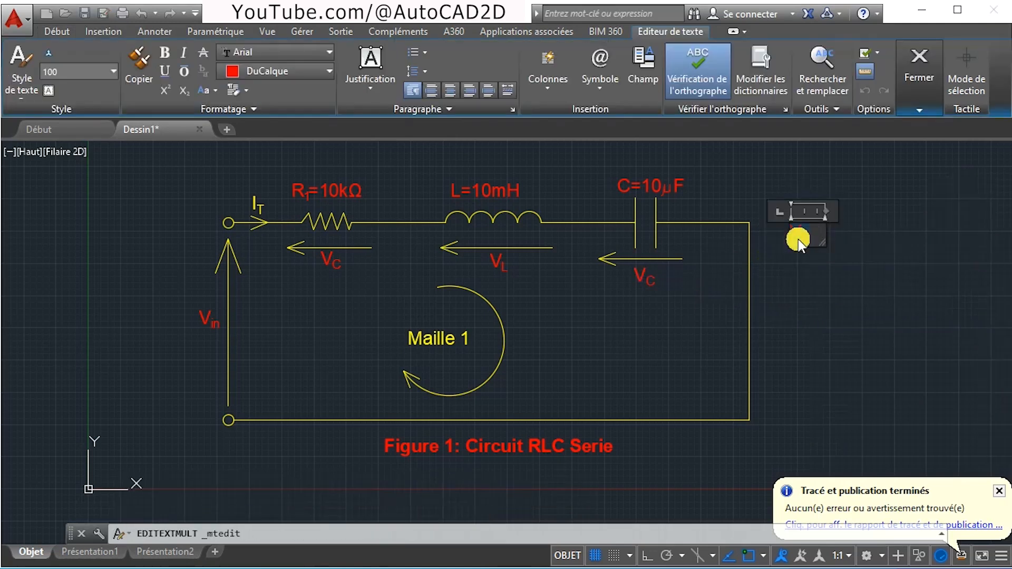
pyautogui.write('ProEric')
pyautogui.click(823, 264)
# Move the author's signature text inside the lower-right corner of the circuit loop, and dismiss the plot notification.
pyautogui.click(827, 237)
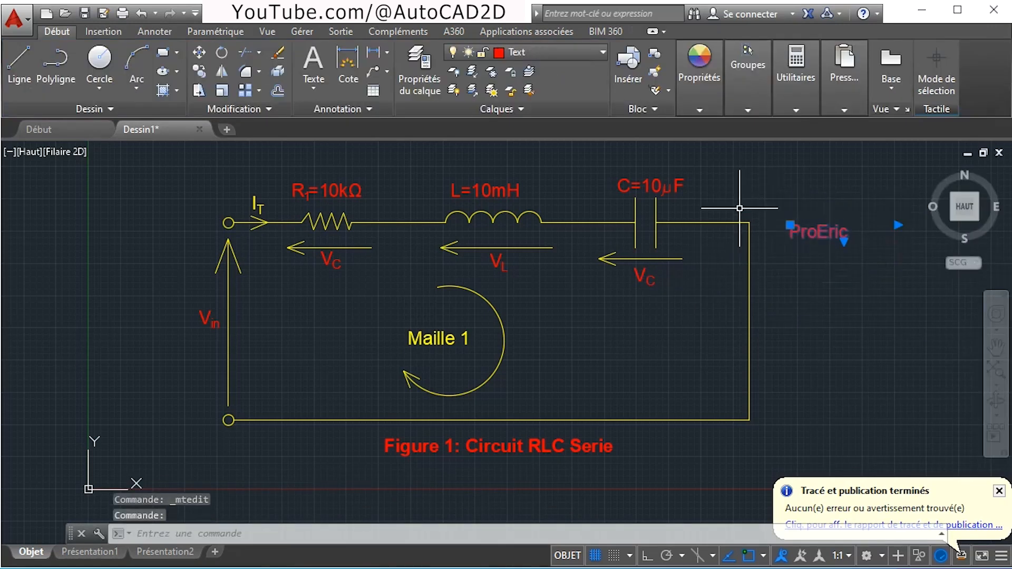
pyautogui.click(791, 226)
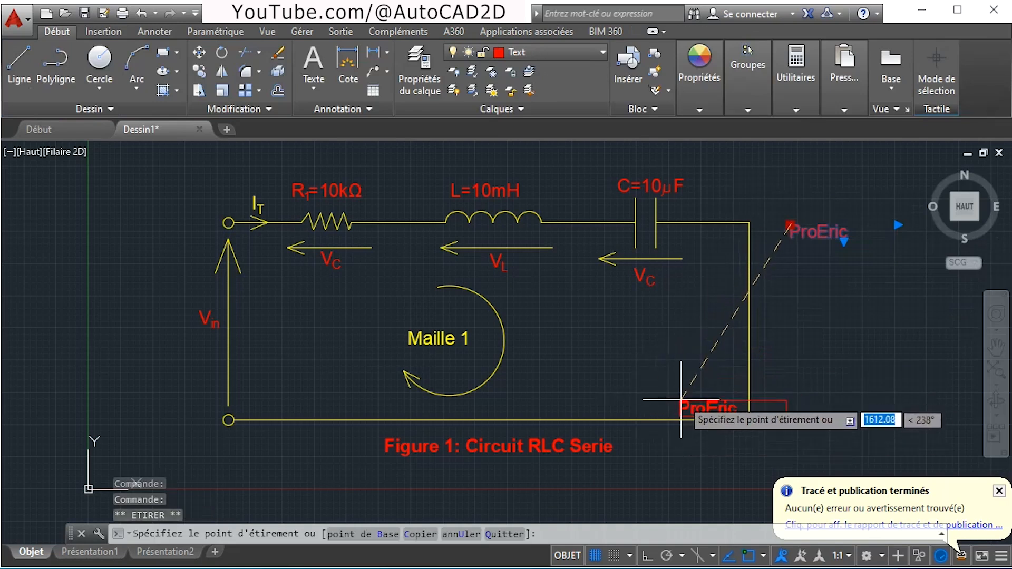
pyautogui.press('Escape')
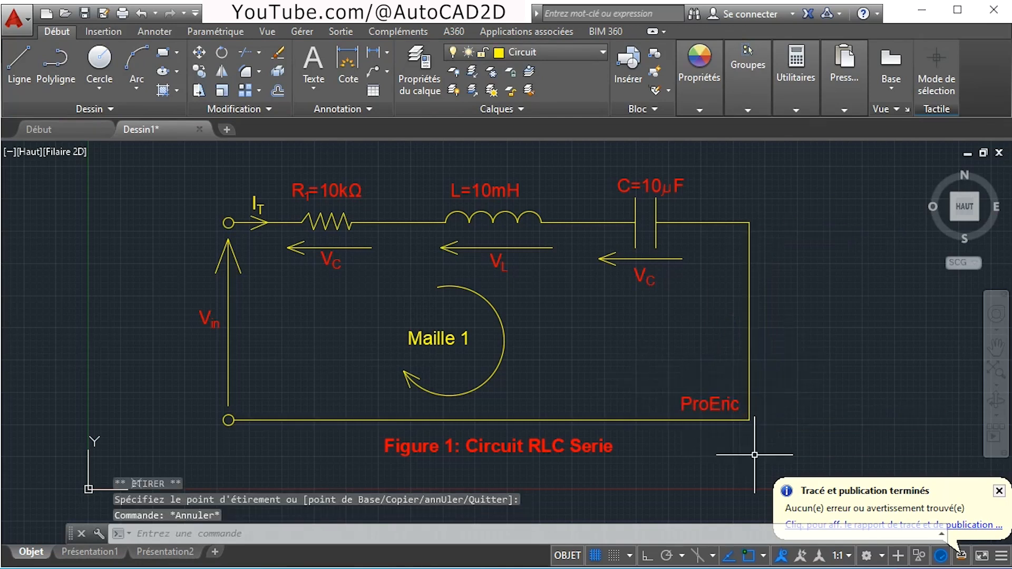
pyautogui.click(998, 492)
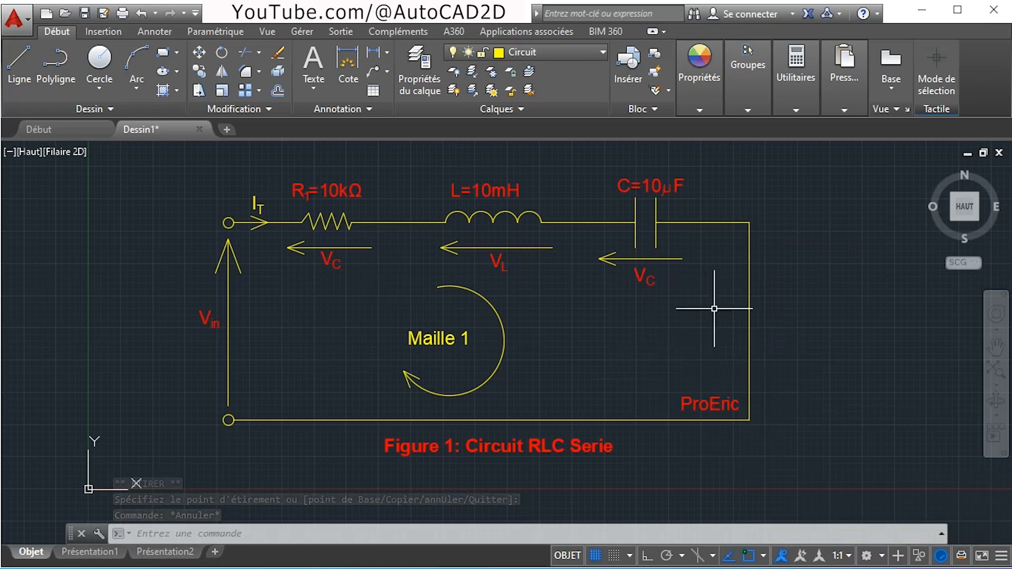